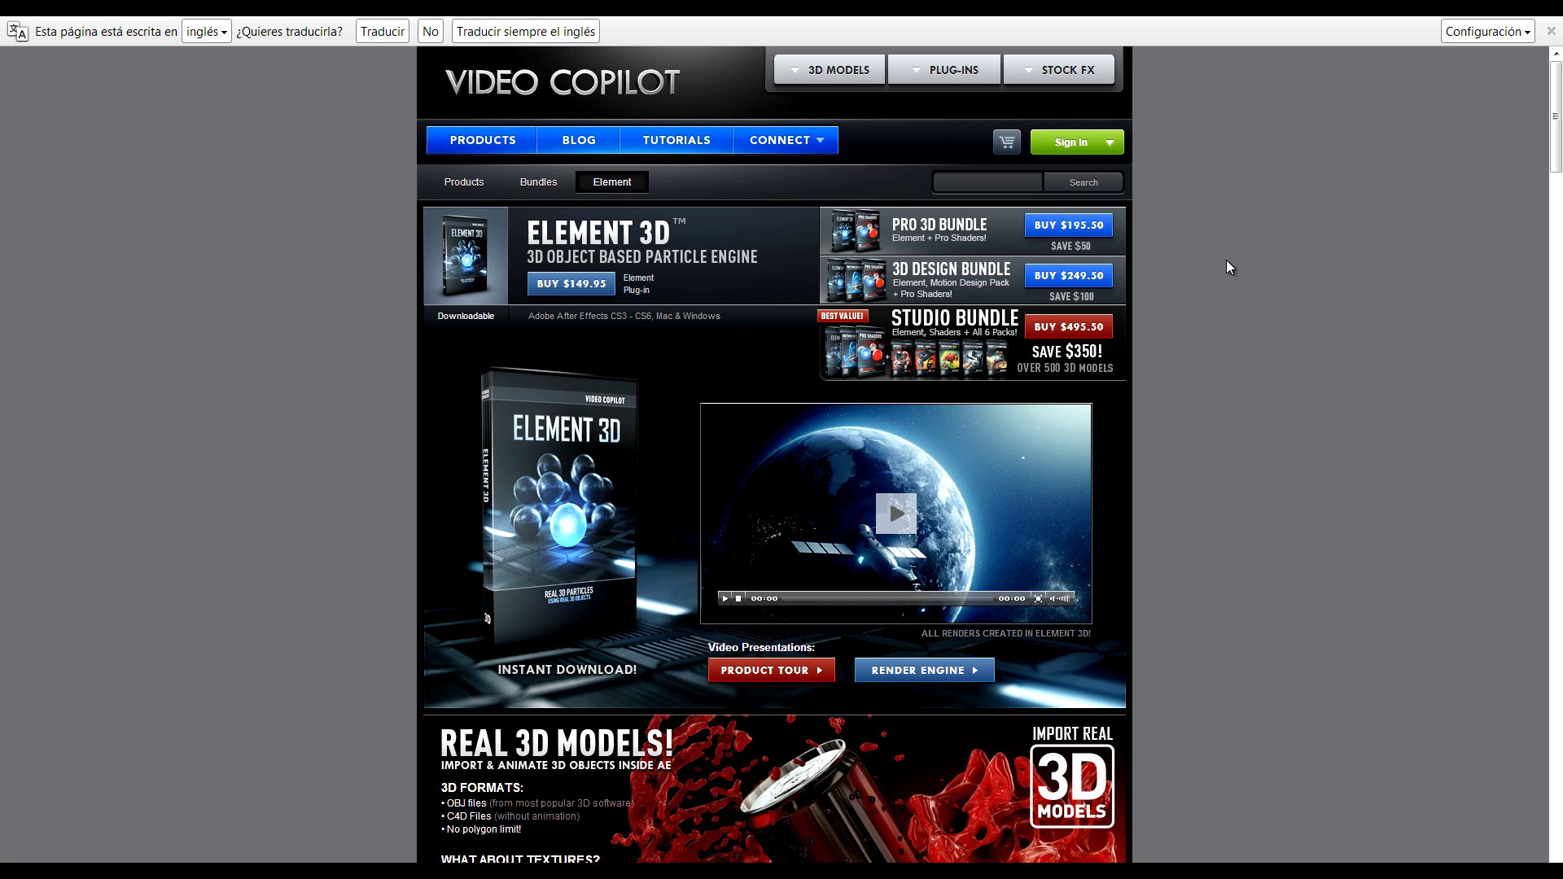
Step: Scroll the Element 3D page past the product video to the Real 3D Models and Particle Replicator banners
scroll(1226, 267, down, 1)
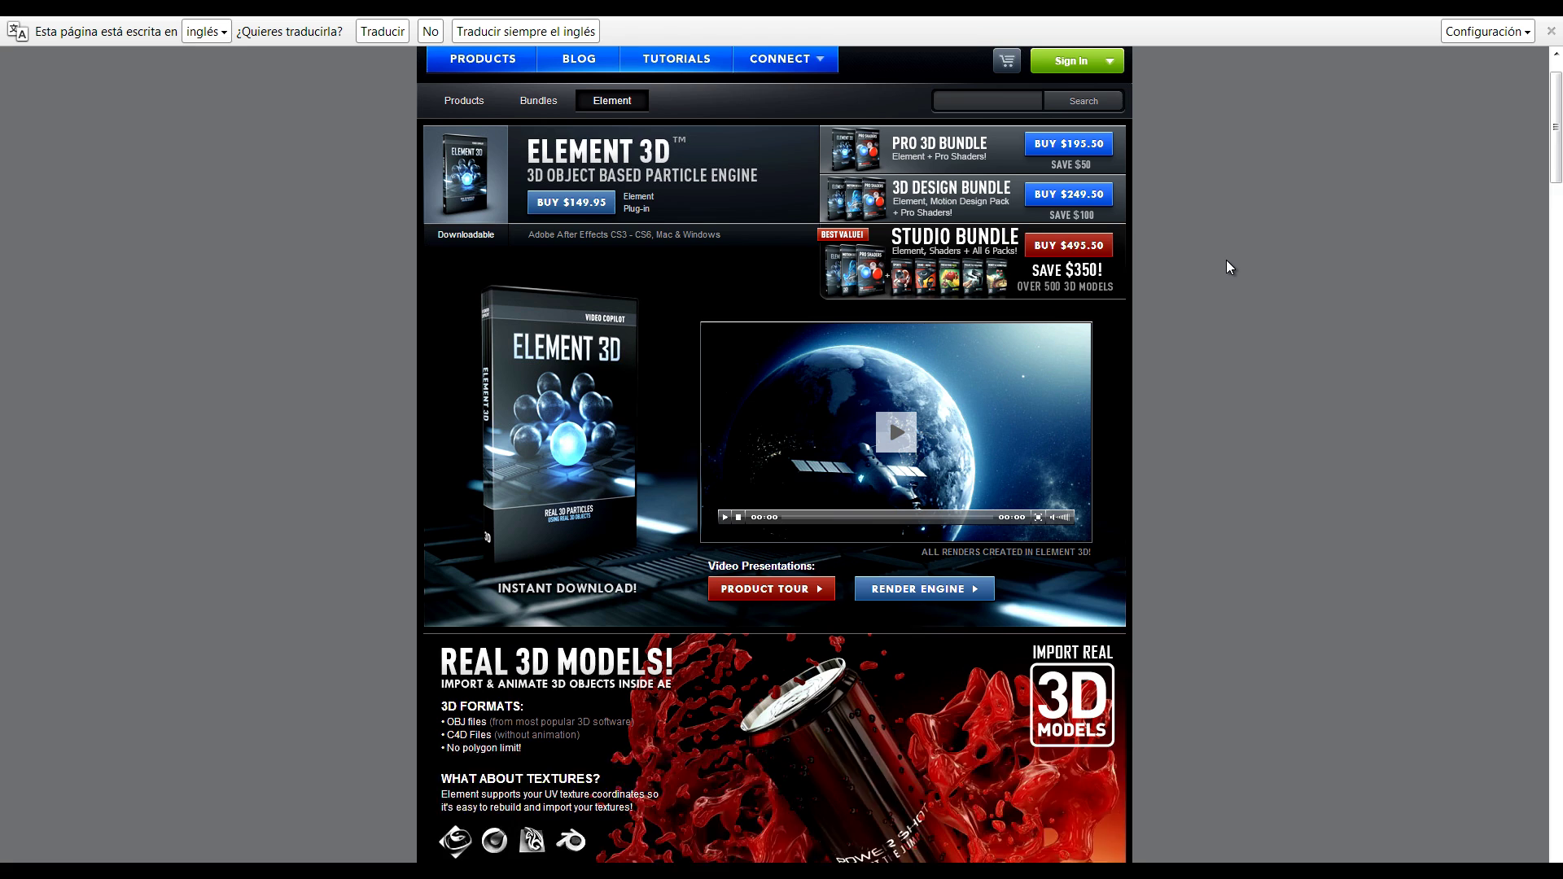
scroll(1226, 267, up, 1)
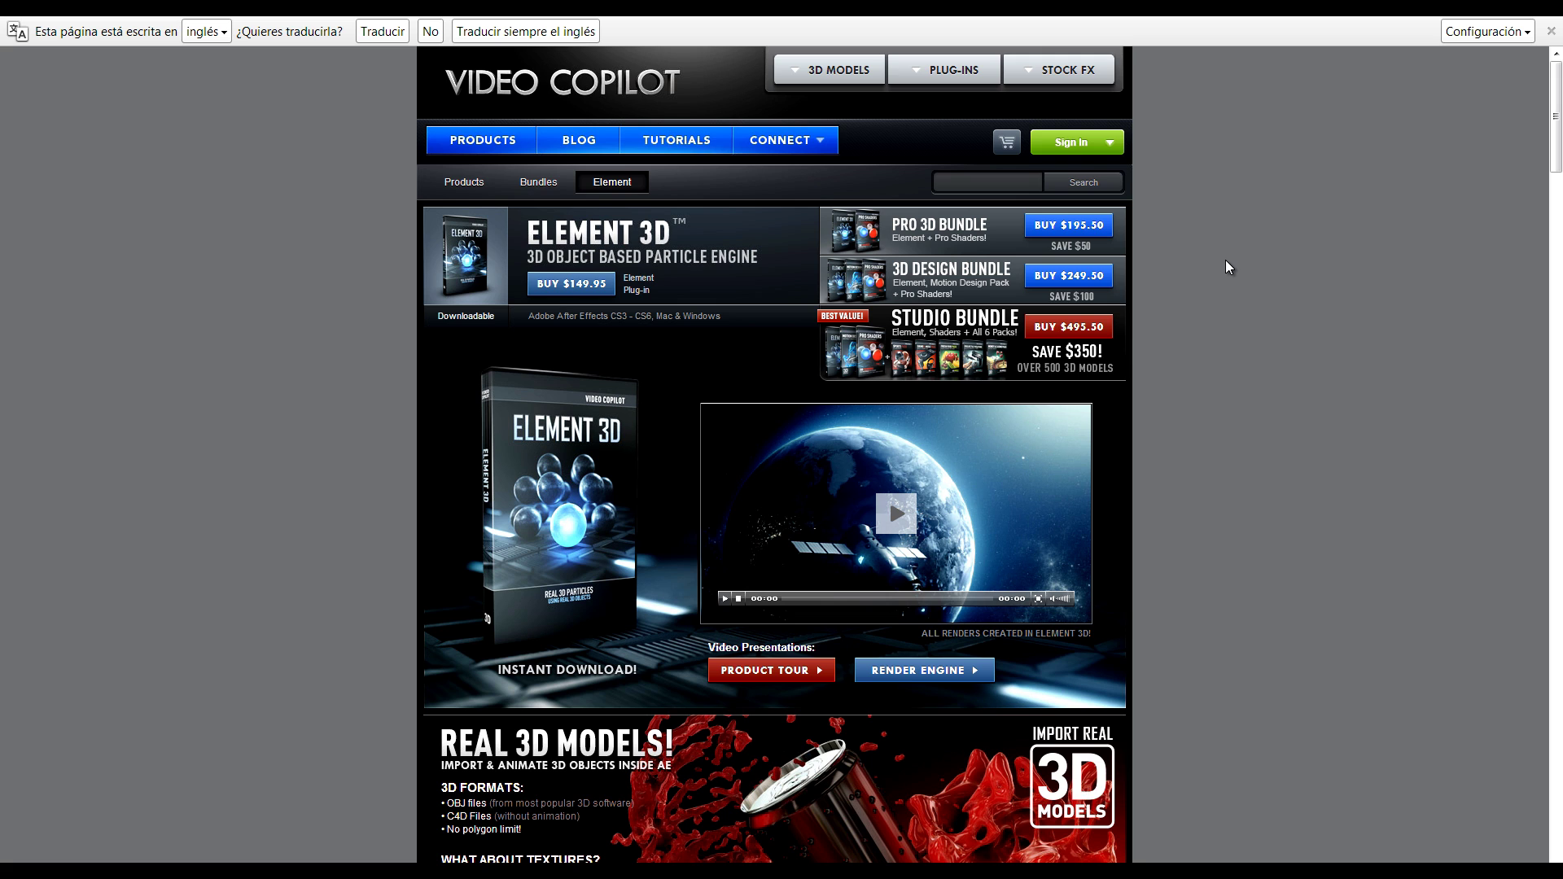
scroll(1225, 261, down, 1)
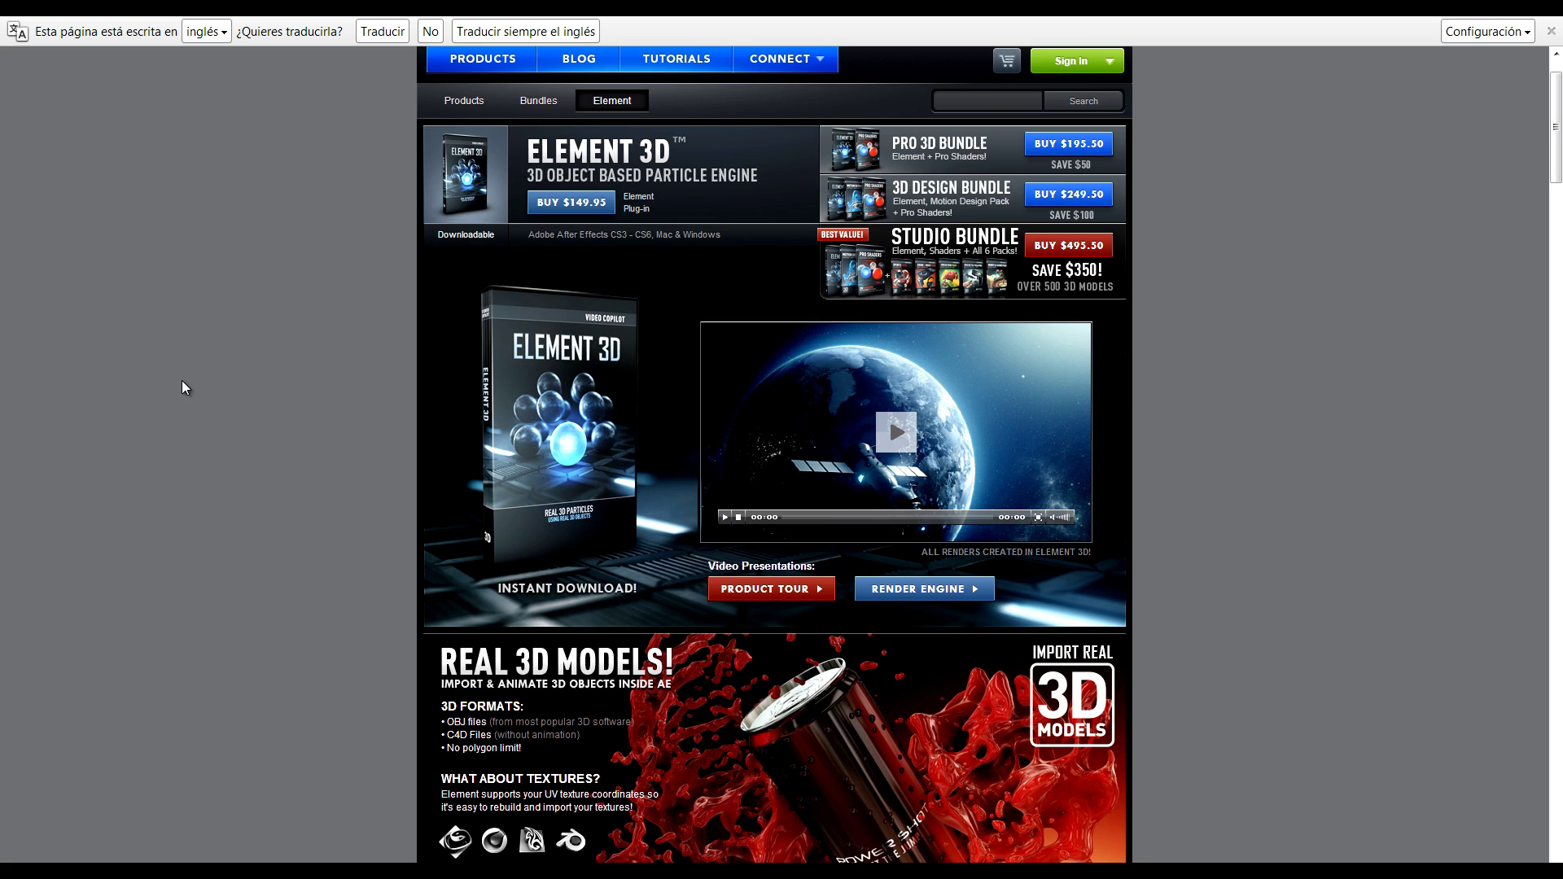
scroll(182, 379, up, 1)
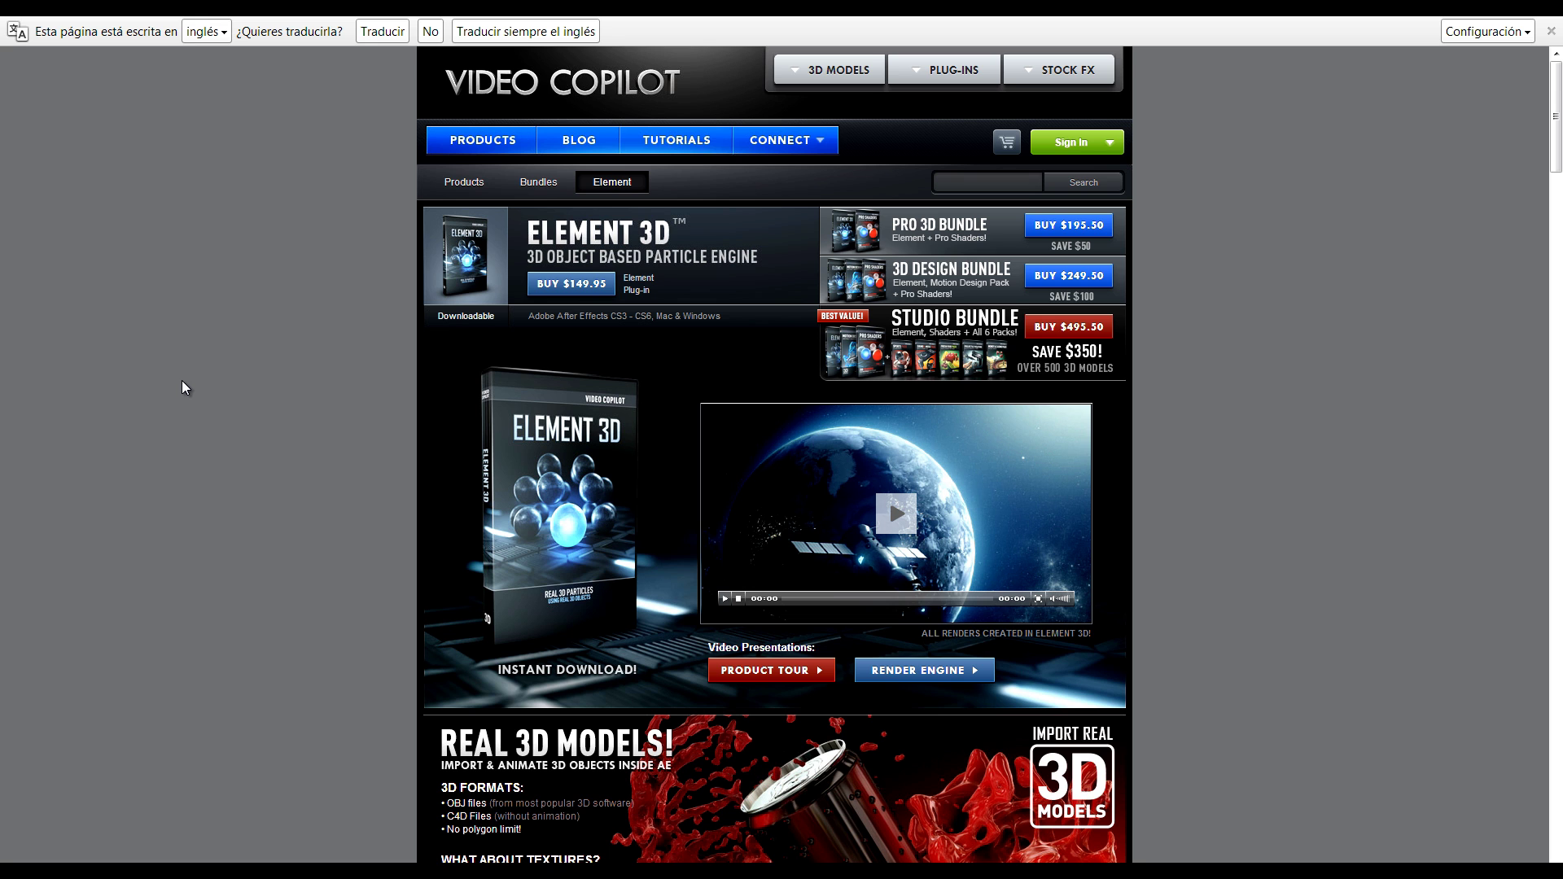
scroll(179, 379, down, 3)
scroll(174, 384, up, 3)
scroll(208, 236, down, 2)
scroll(178, 262, up, 2)
scroll(230, 293, down, 1)
scroll(229, 293, down, 1)
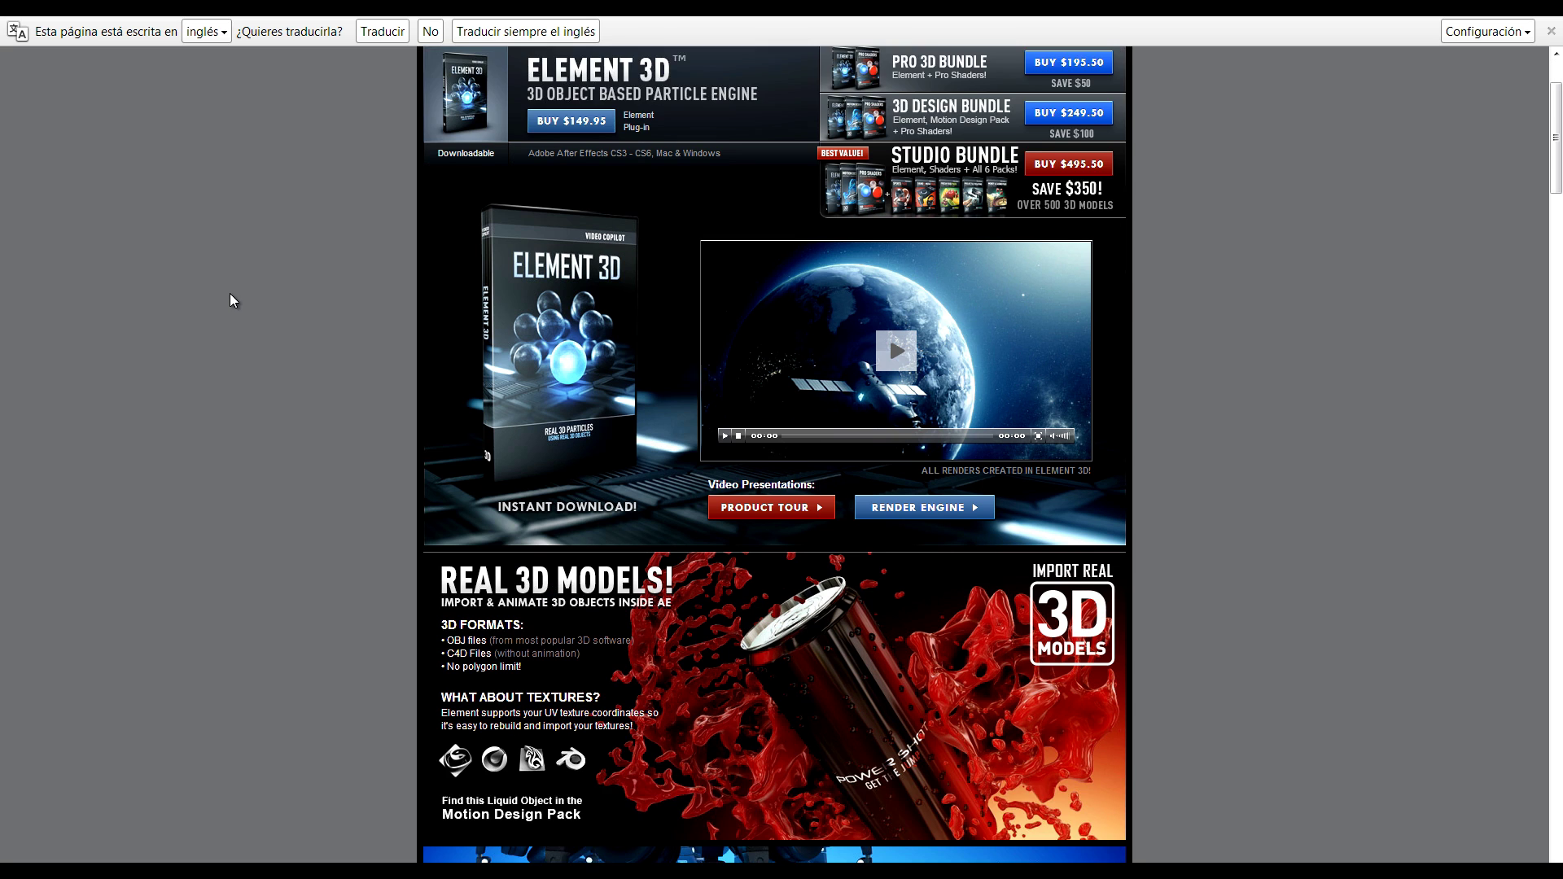
scroll(803, 210, up, 2)
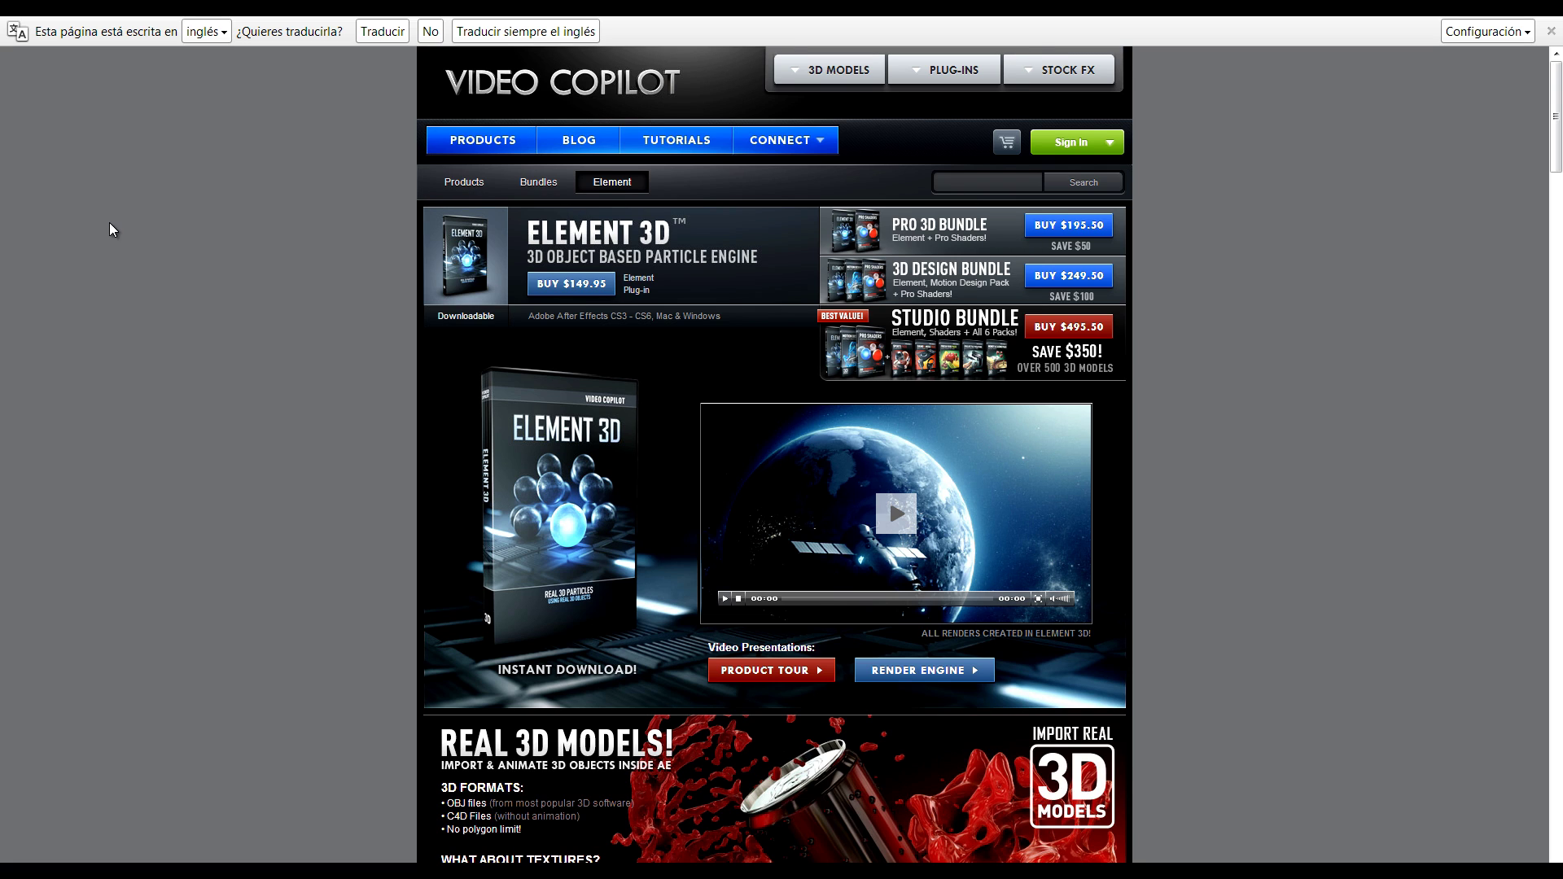
Step: Scroll through model packs, materials and shaders down to Animate With Precision and Advanced OpenGL Renderer
scroll(98, 229, down, 5)
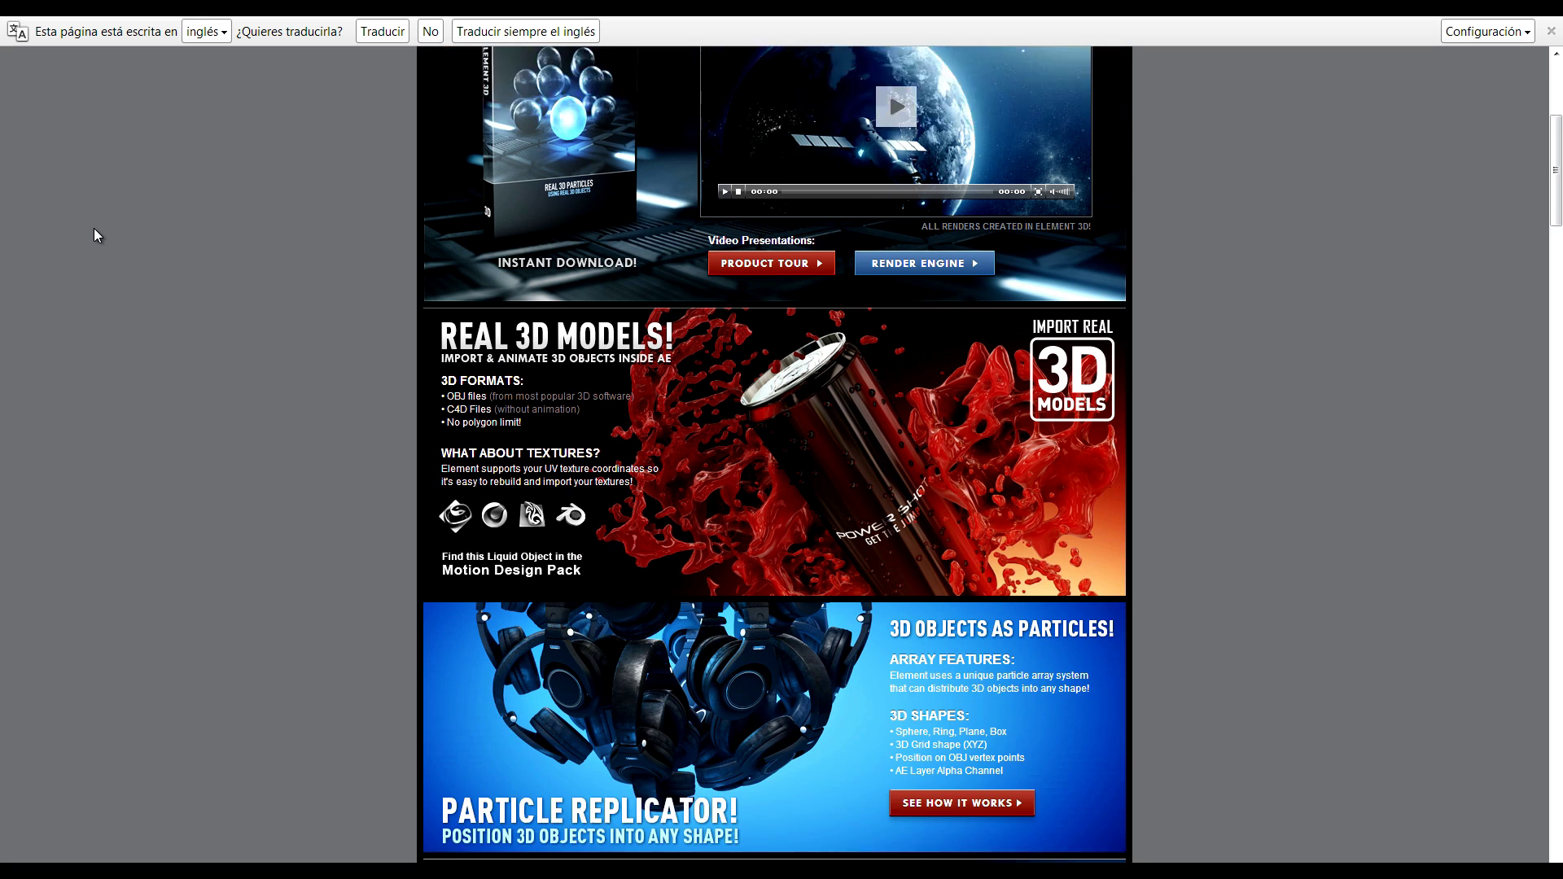
scroll(95, 235, down, 1)
scroll(95, 235, up, 2)
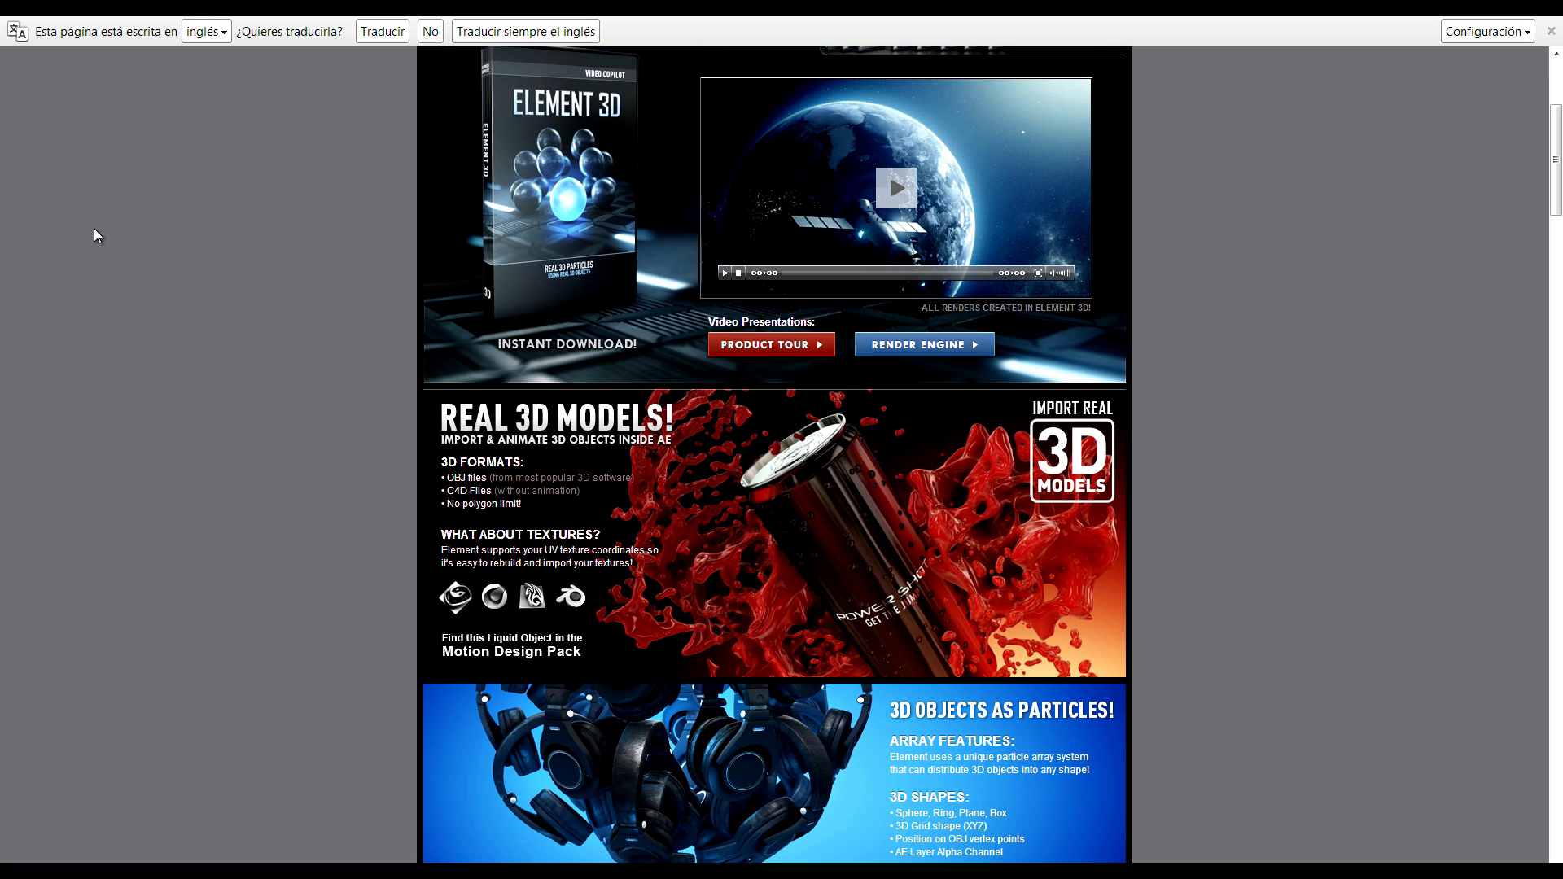
scroll(94, 235, down, 1)
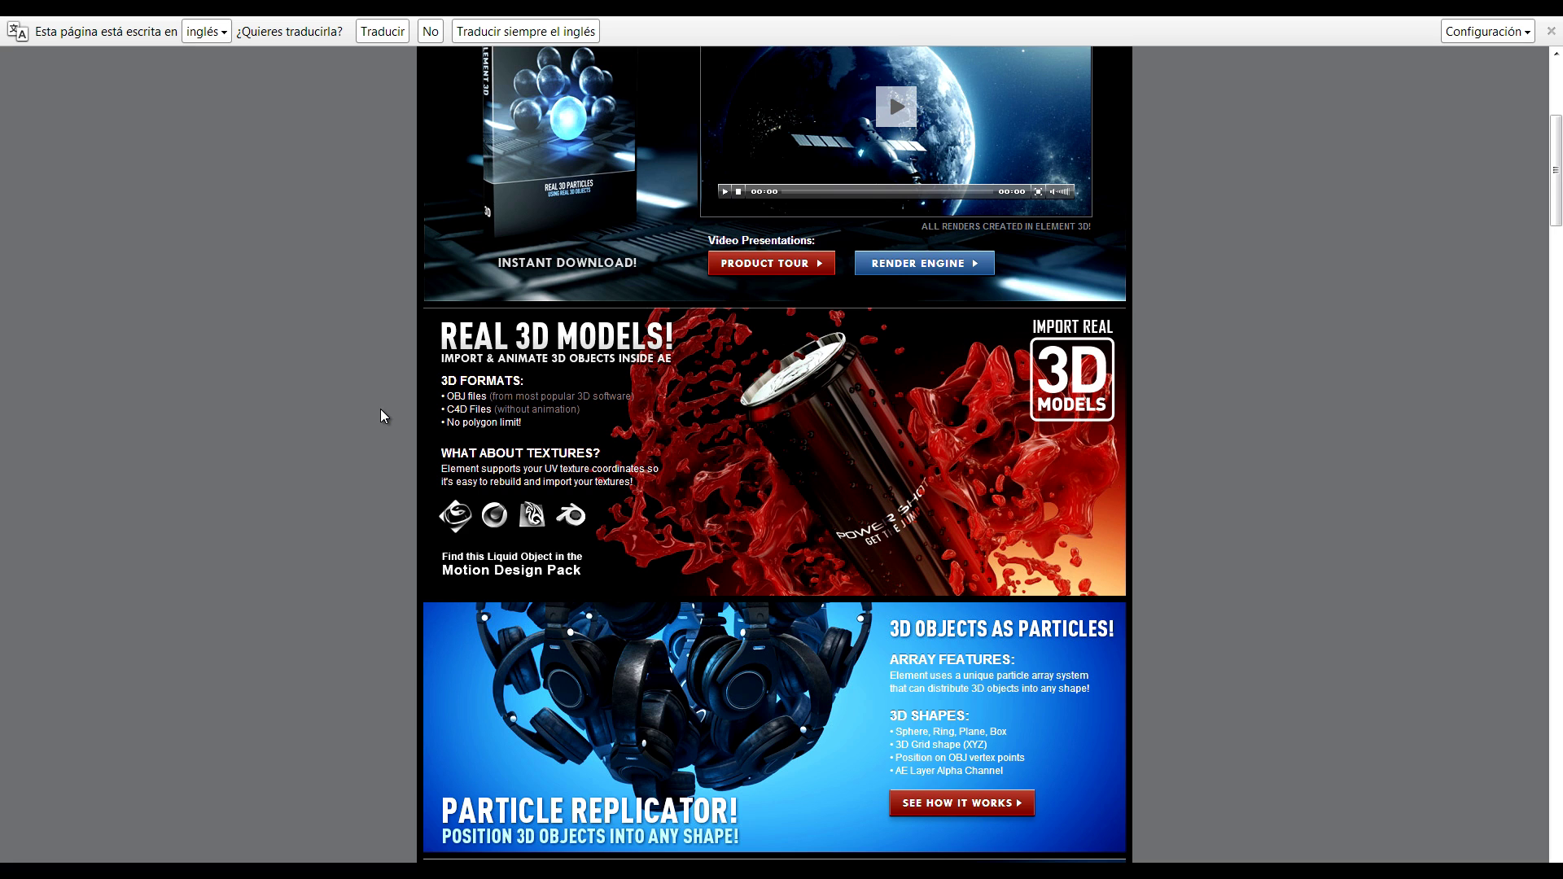
scroll(295, 408, down, 1)
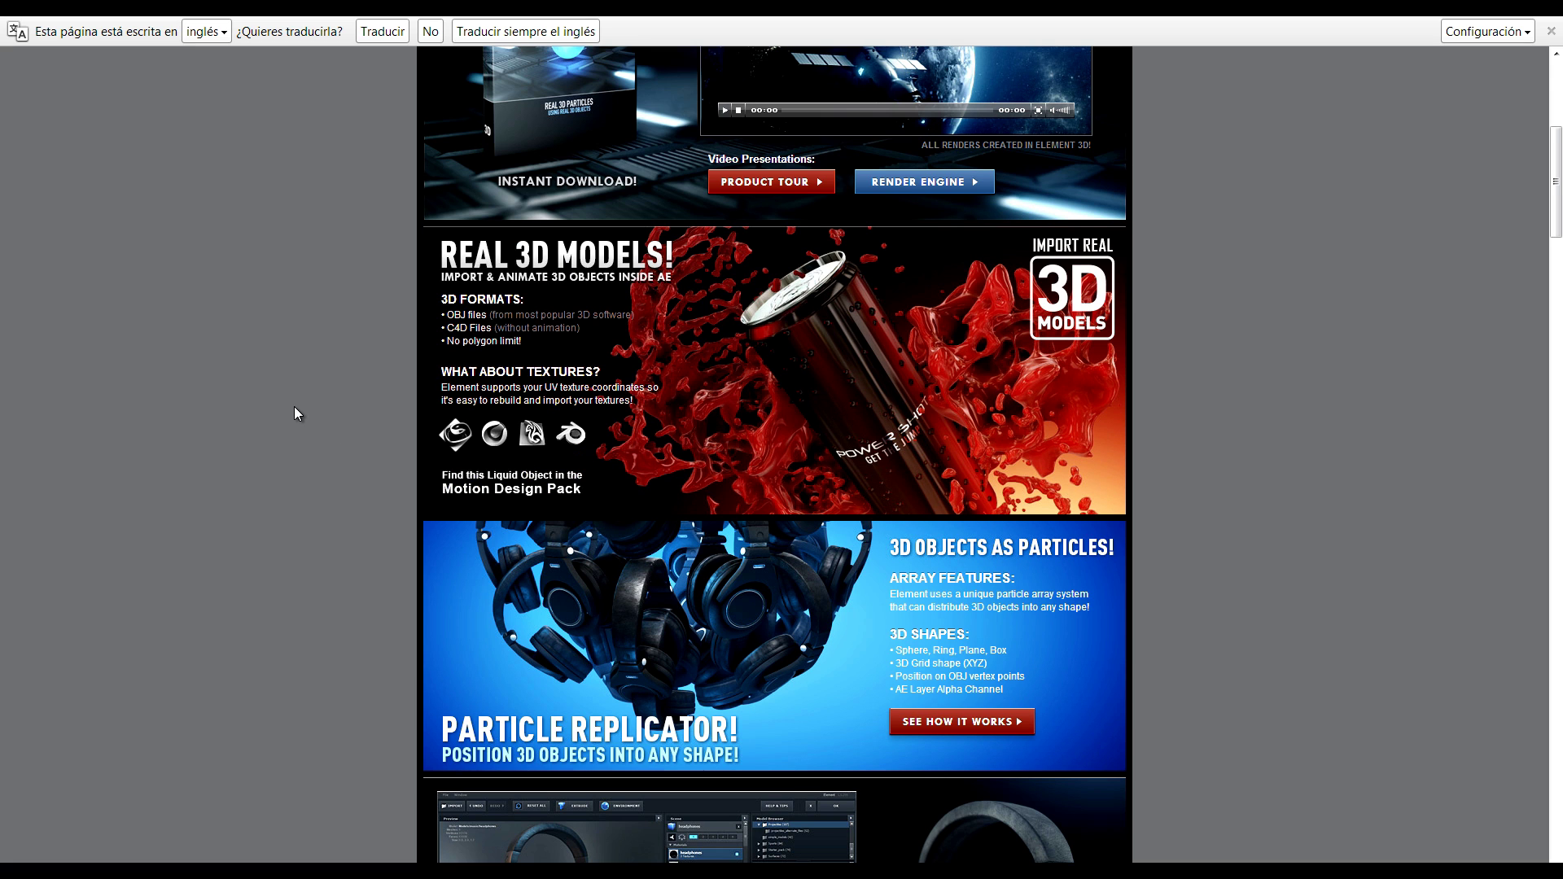
scroll(298, 407, down, 2)
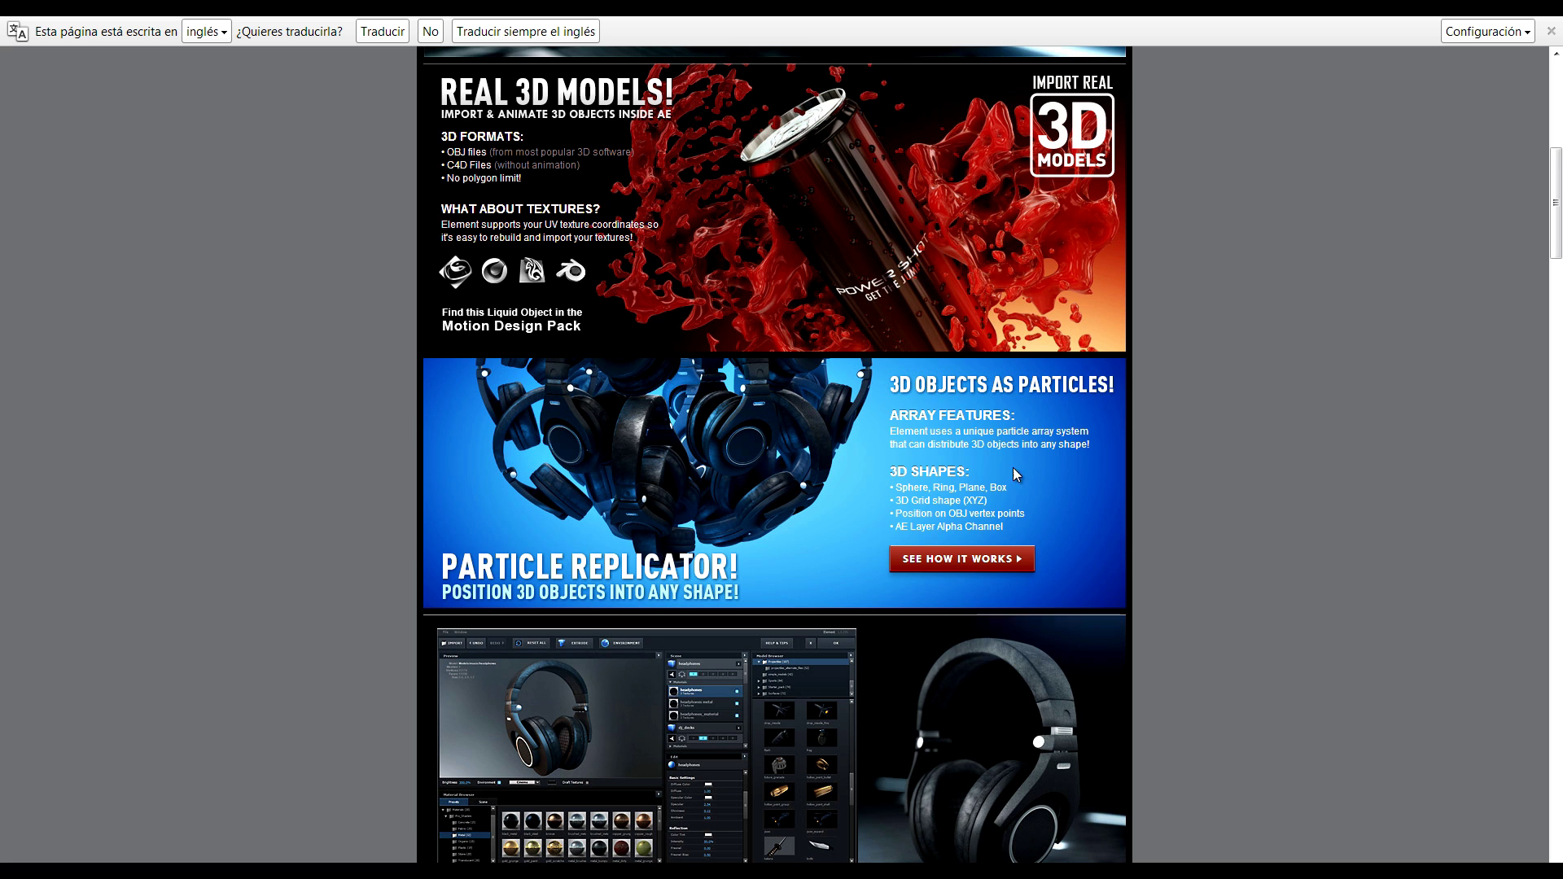
scroll(1141, 472, down, 2)
scroll(1083, 402, up, 1)
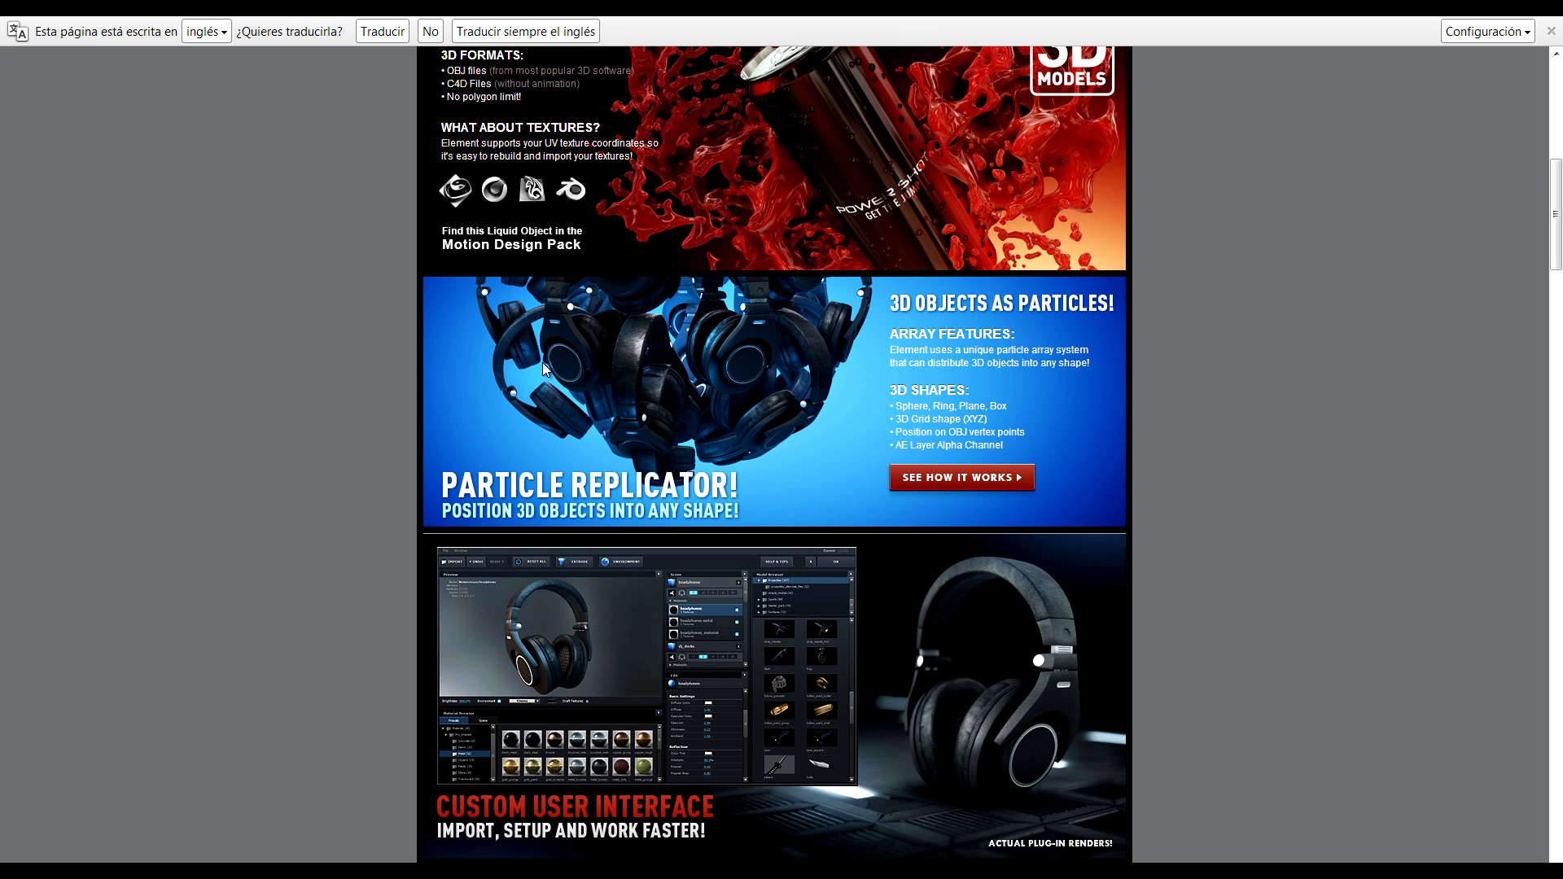
scroll(319, 366, down, 3)
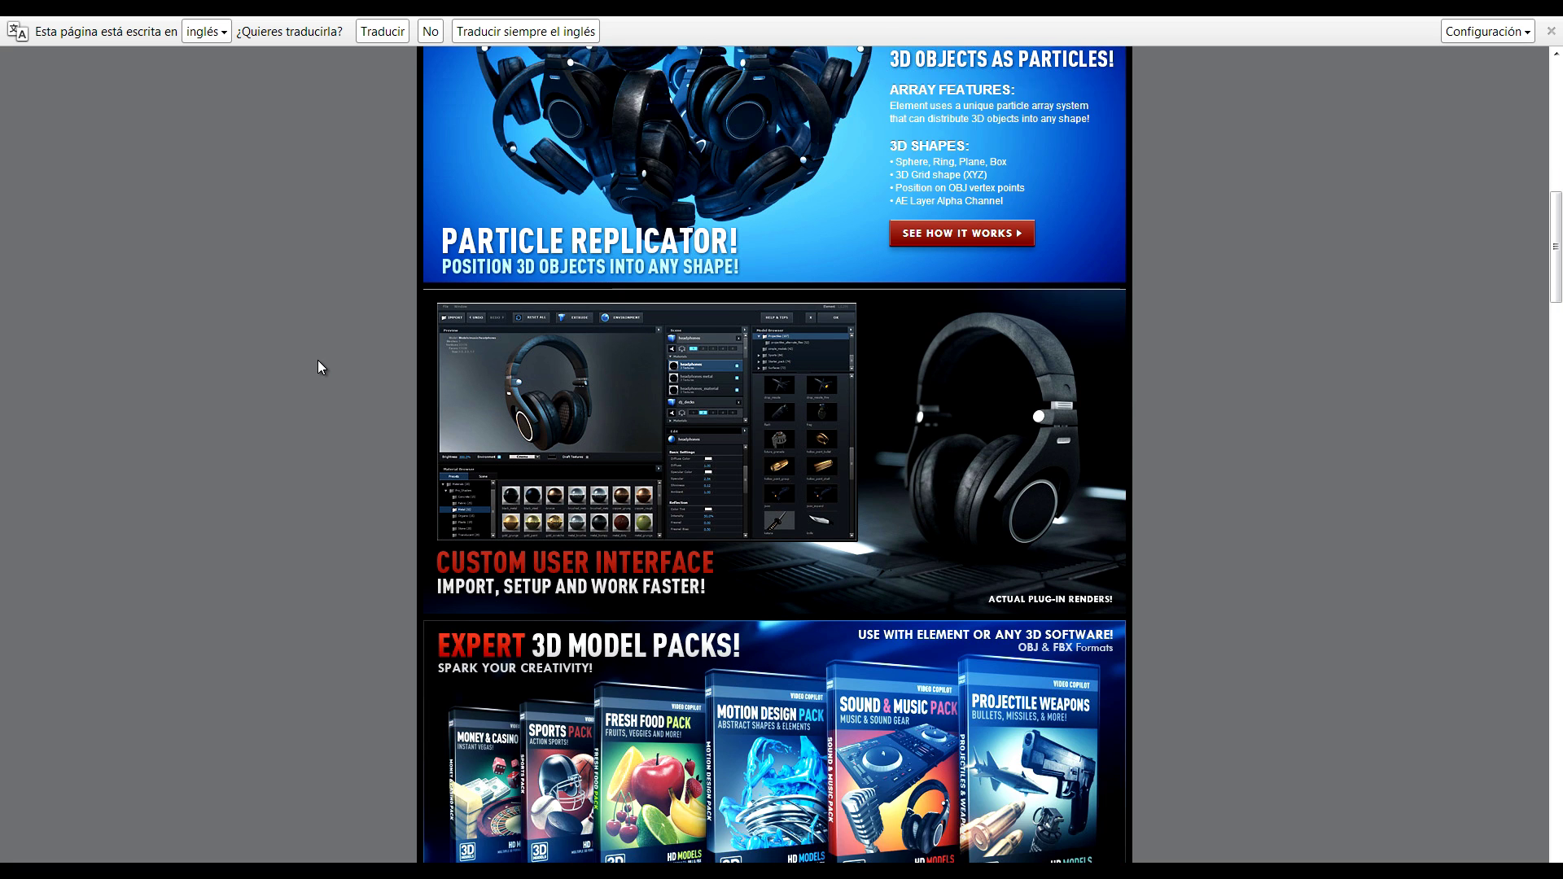
scroll(315, 368, down, 3)
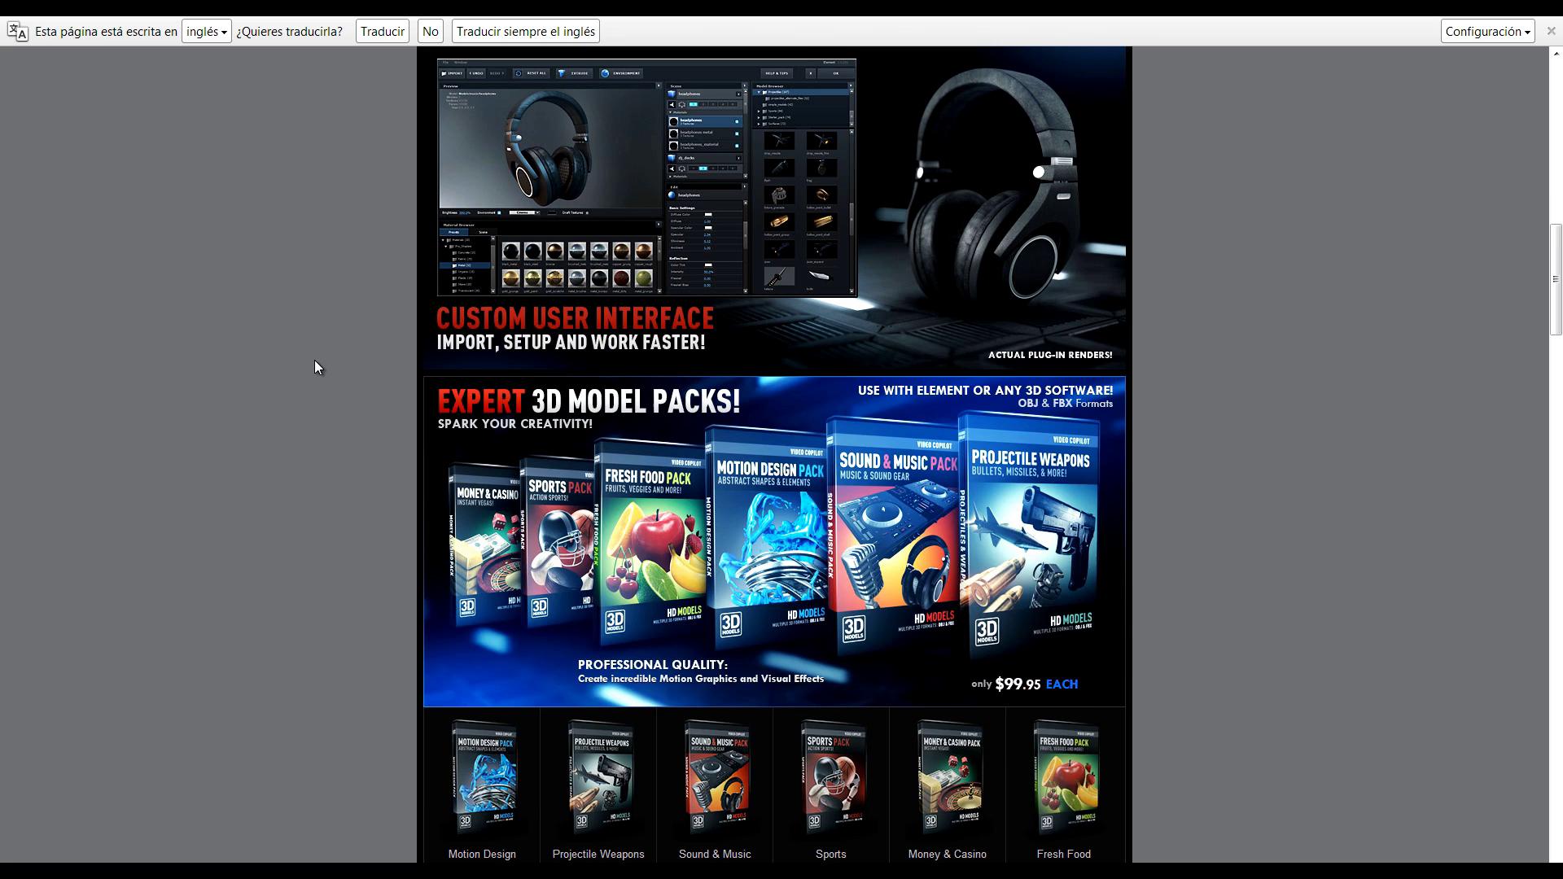
scroll(314, 367, up, 2)
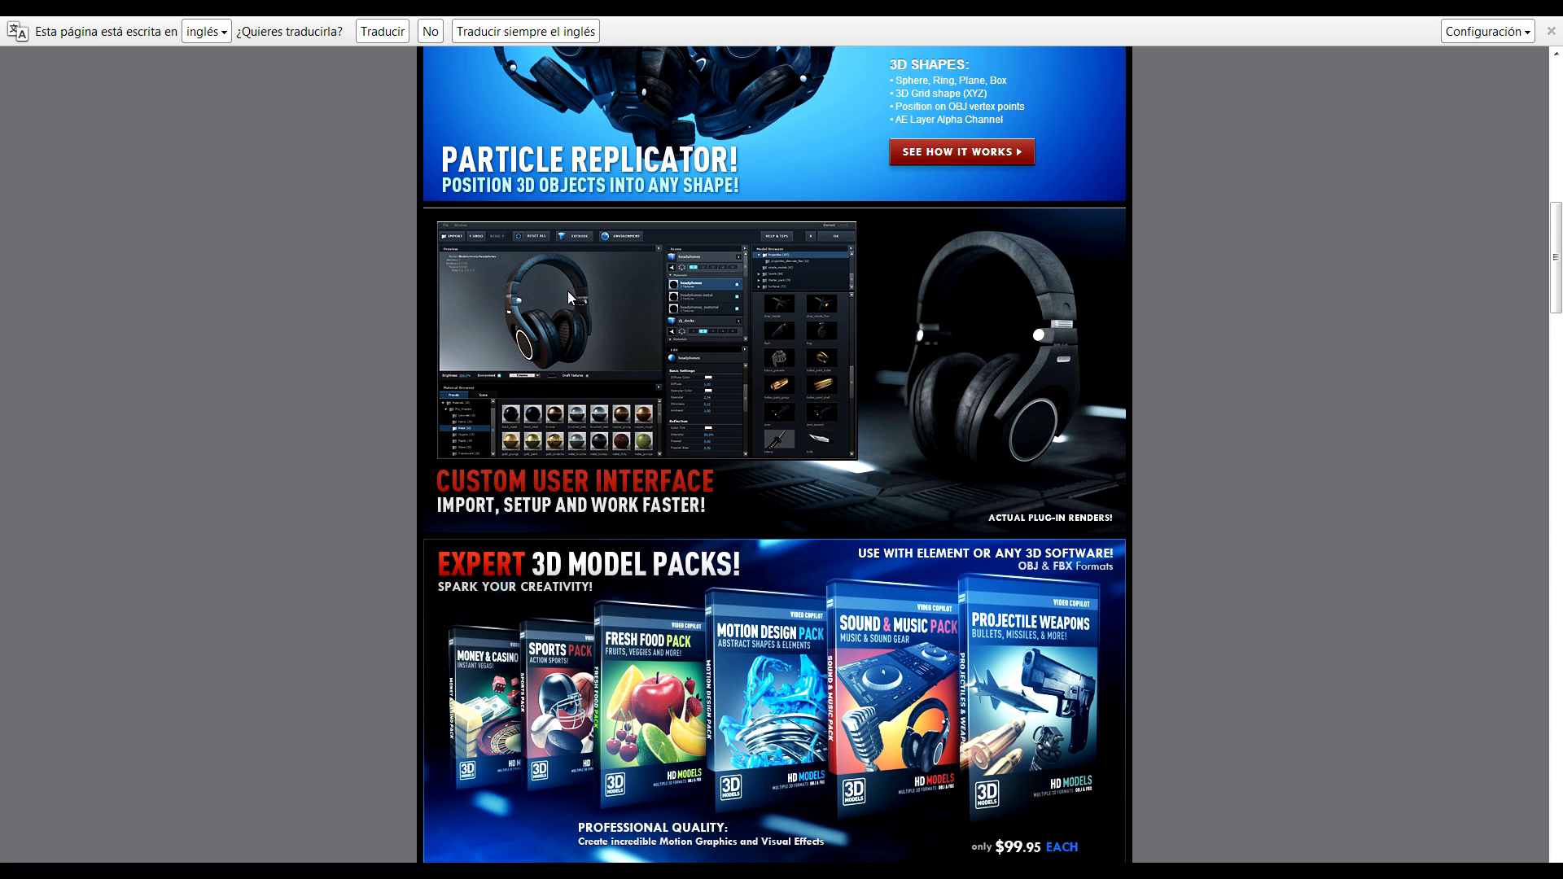
scroll(432, 399, down, 3)
scroll(423, 407, down, 4)
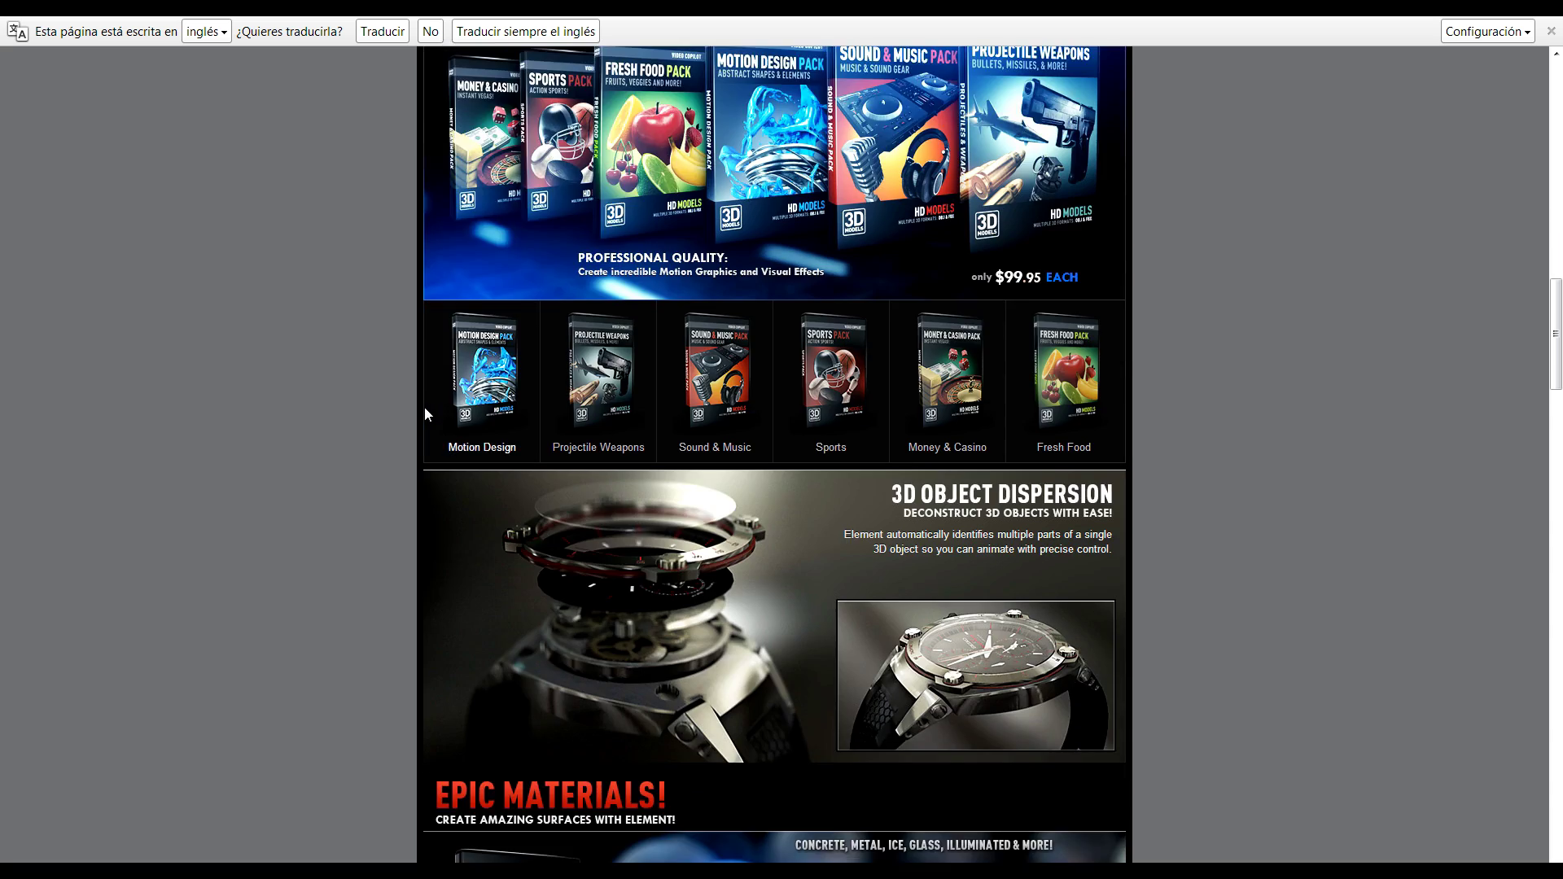
scroll(425, 413, down, 5)
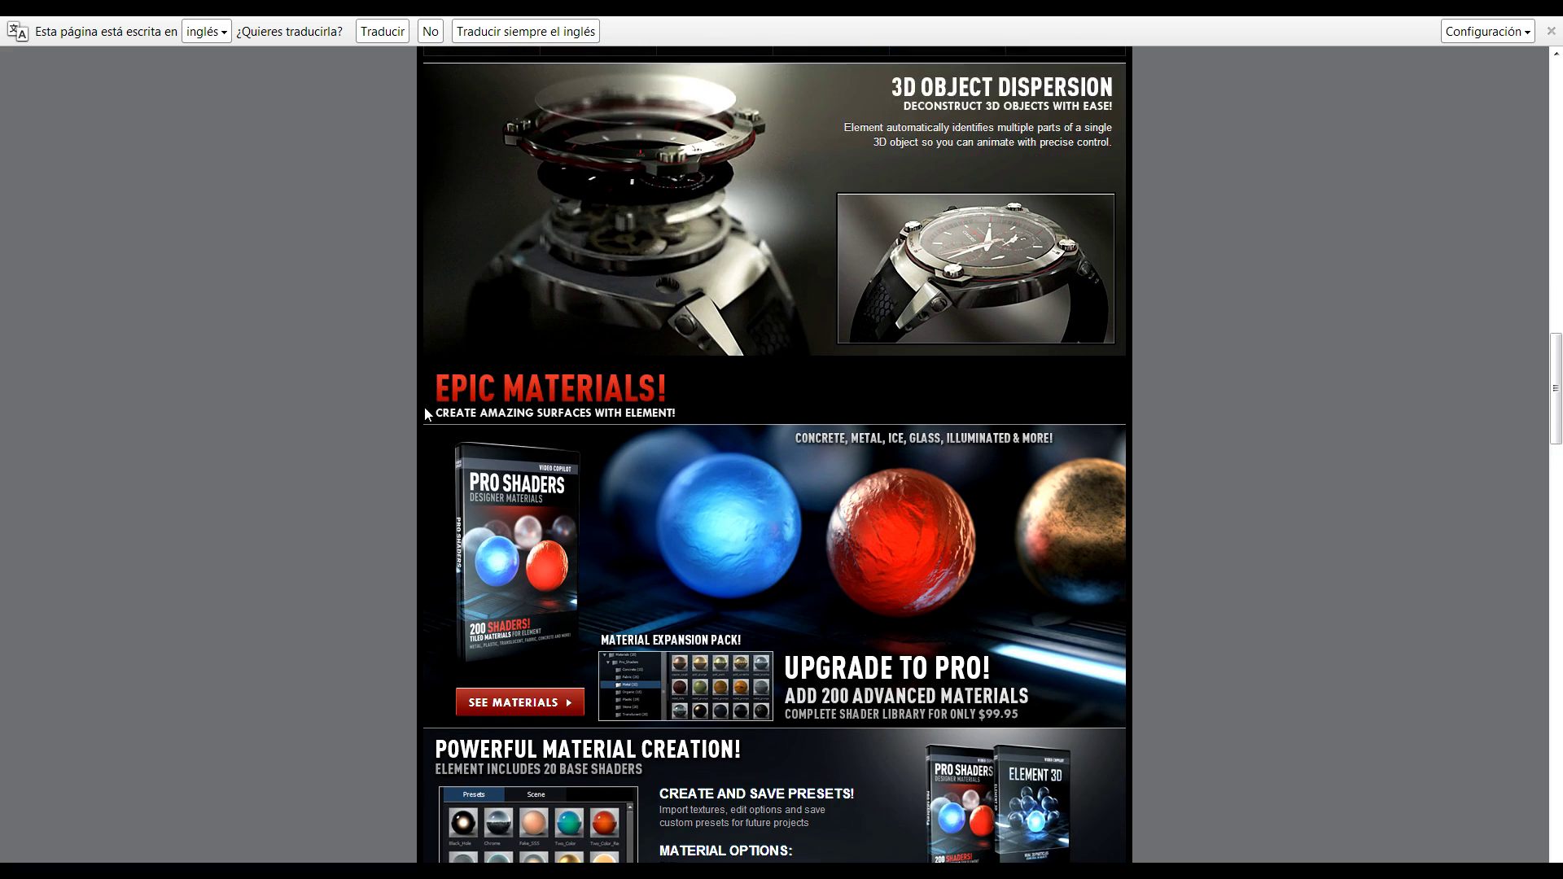
scroll(424, 411, down, 3)
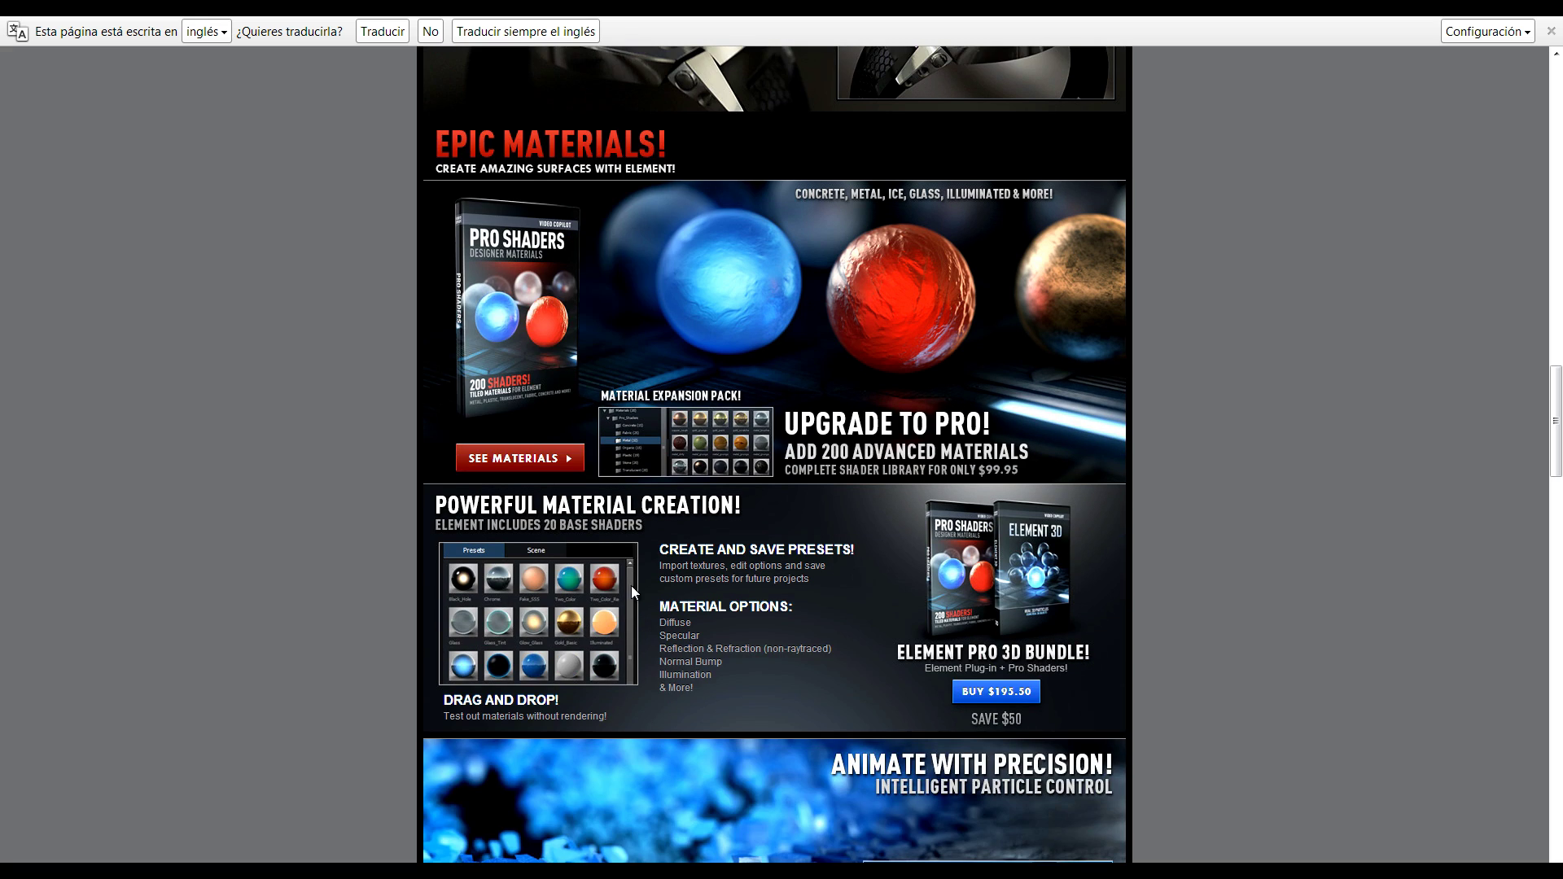
scroll(342, 407, down, 2)
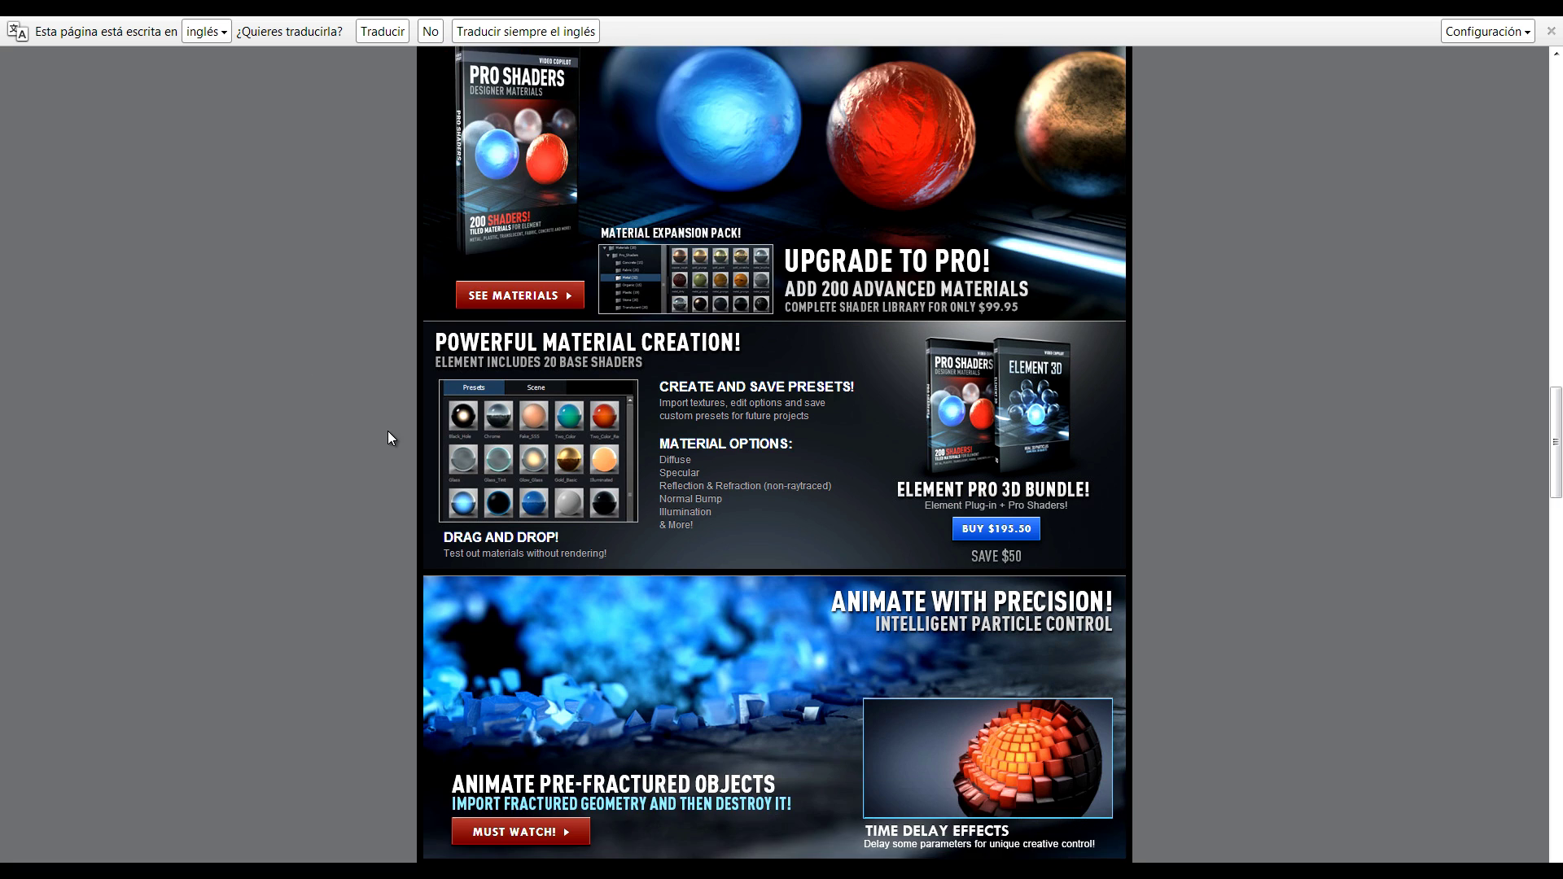
scroll(305, 426, down, 3)
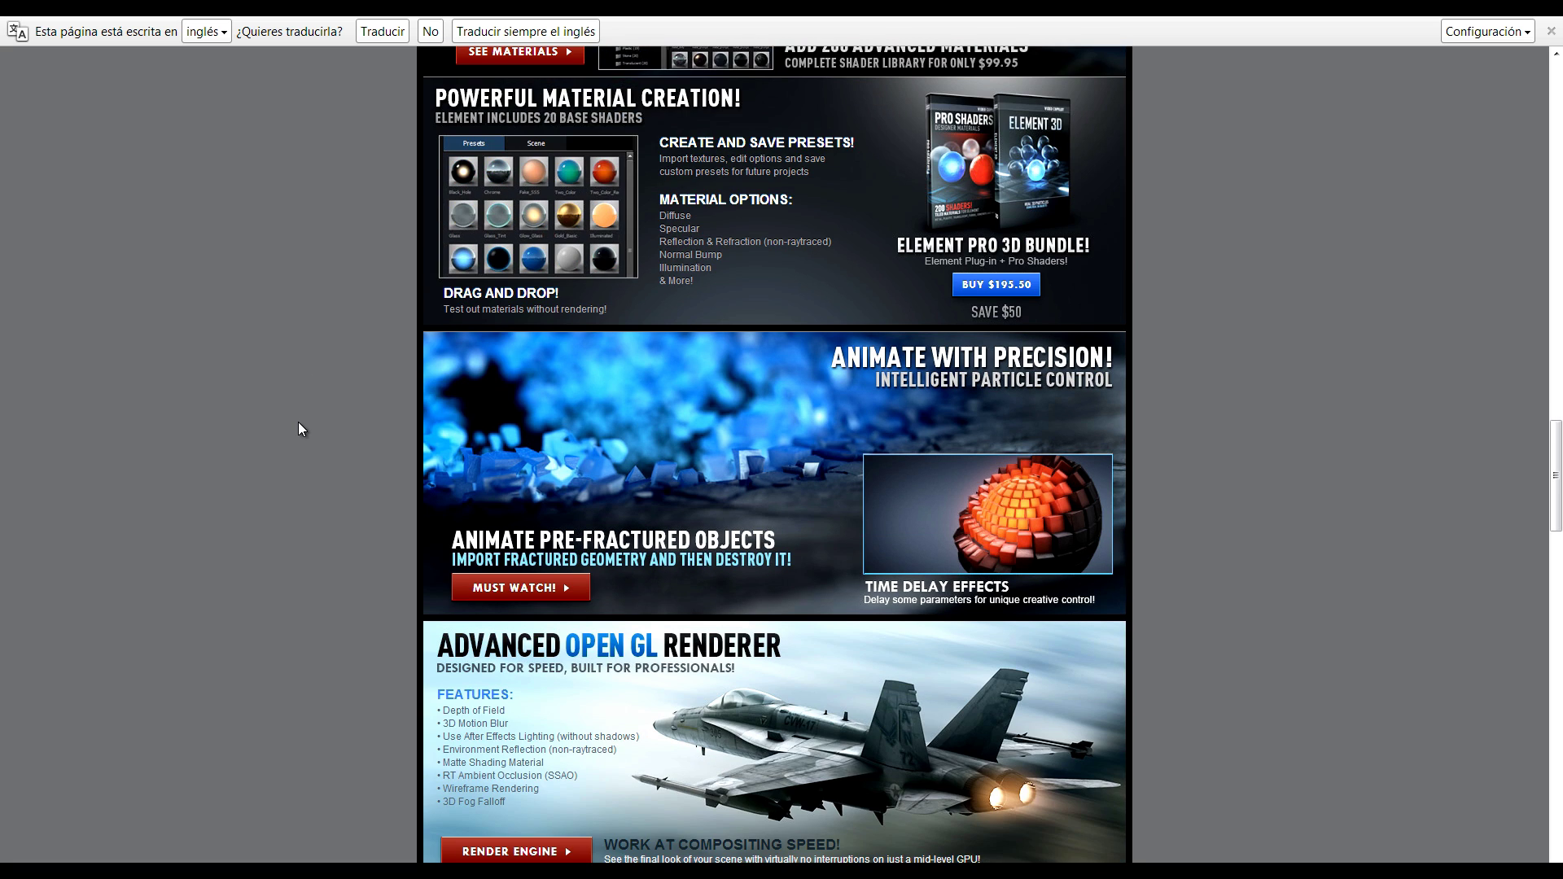
scroll(300, 429, down, 3)
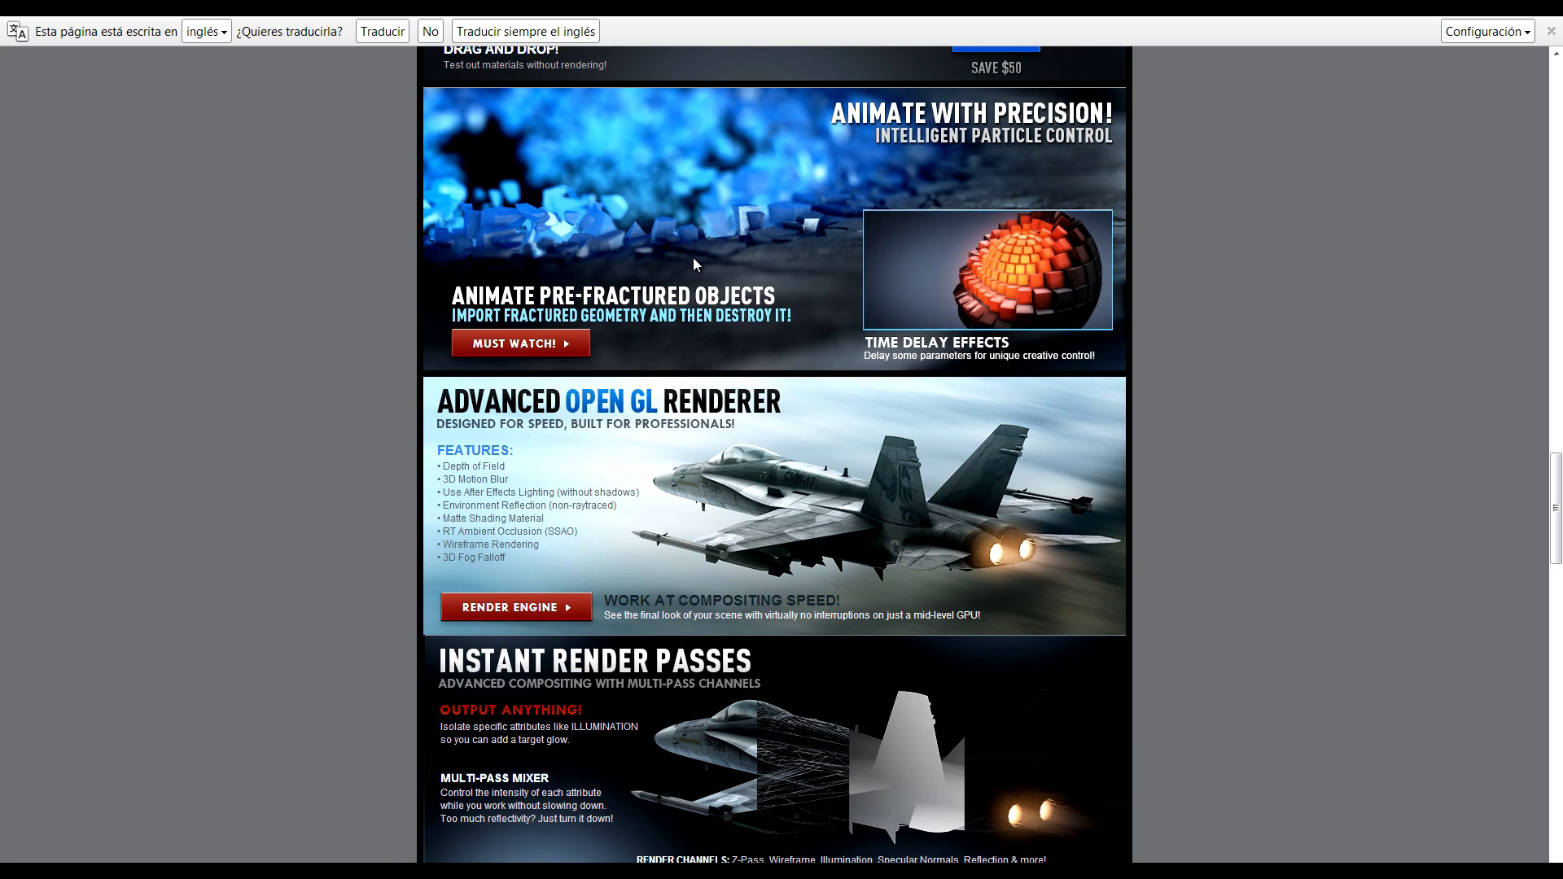
scroll(700, 275, up, 2)
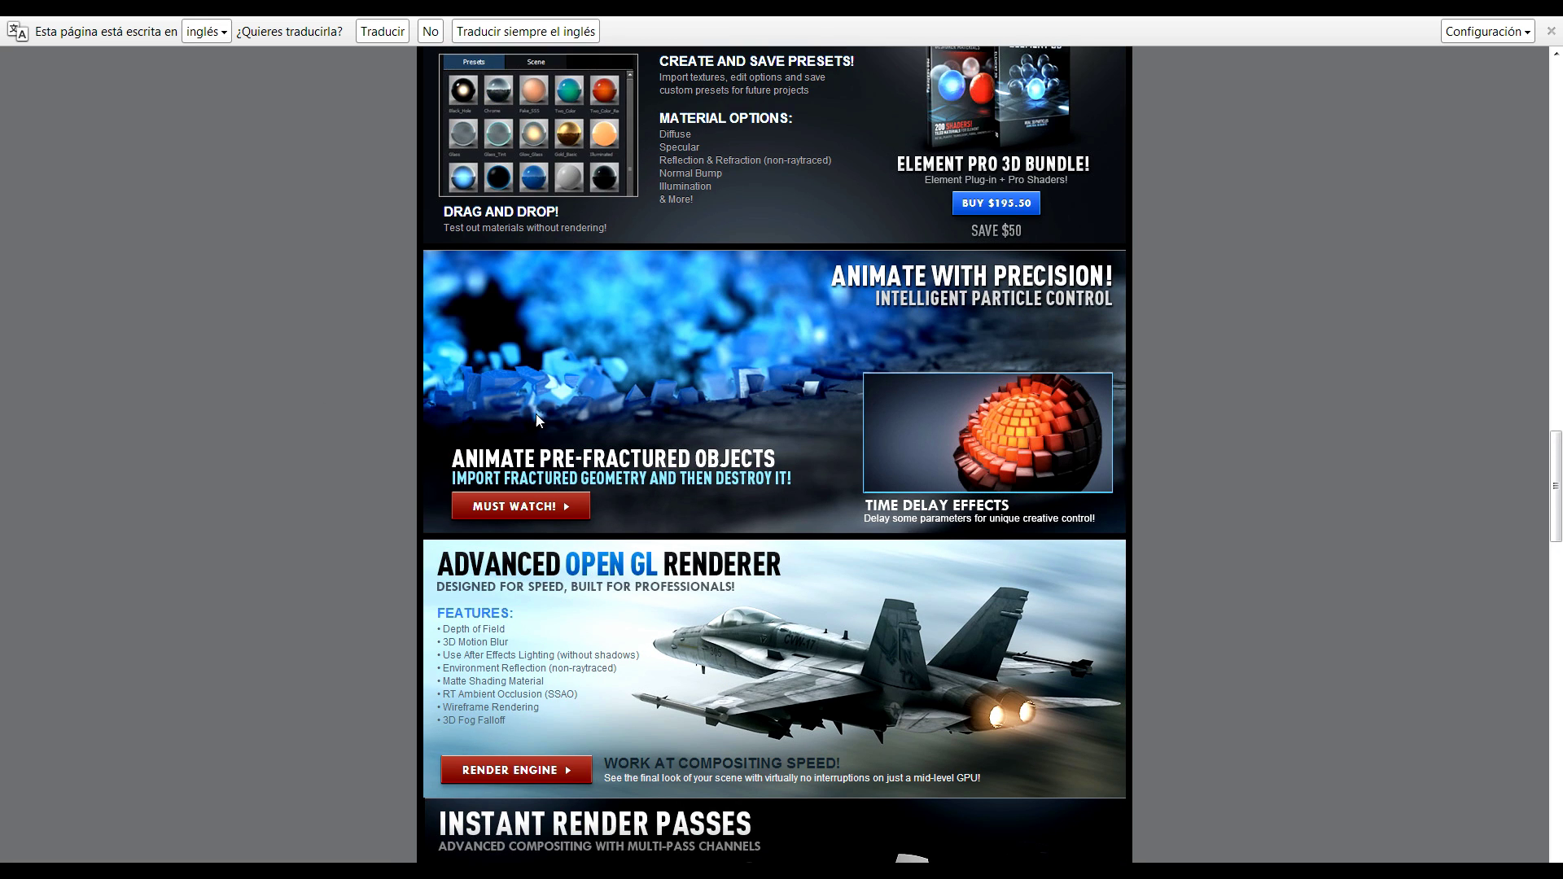
scroll(238, 446, down, 2)
scroll(238, 446, down, 2)
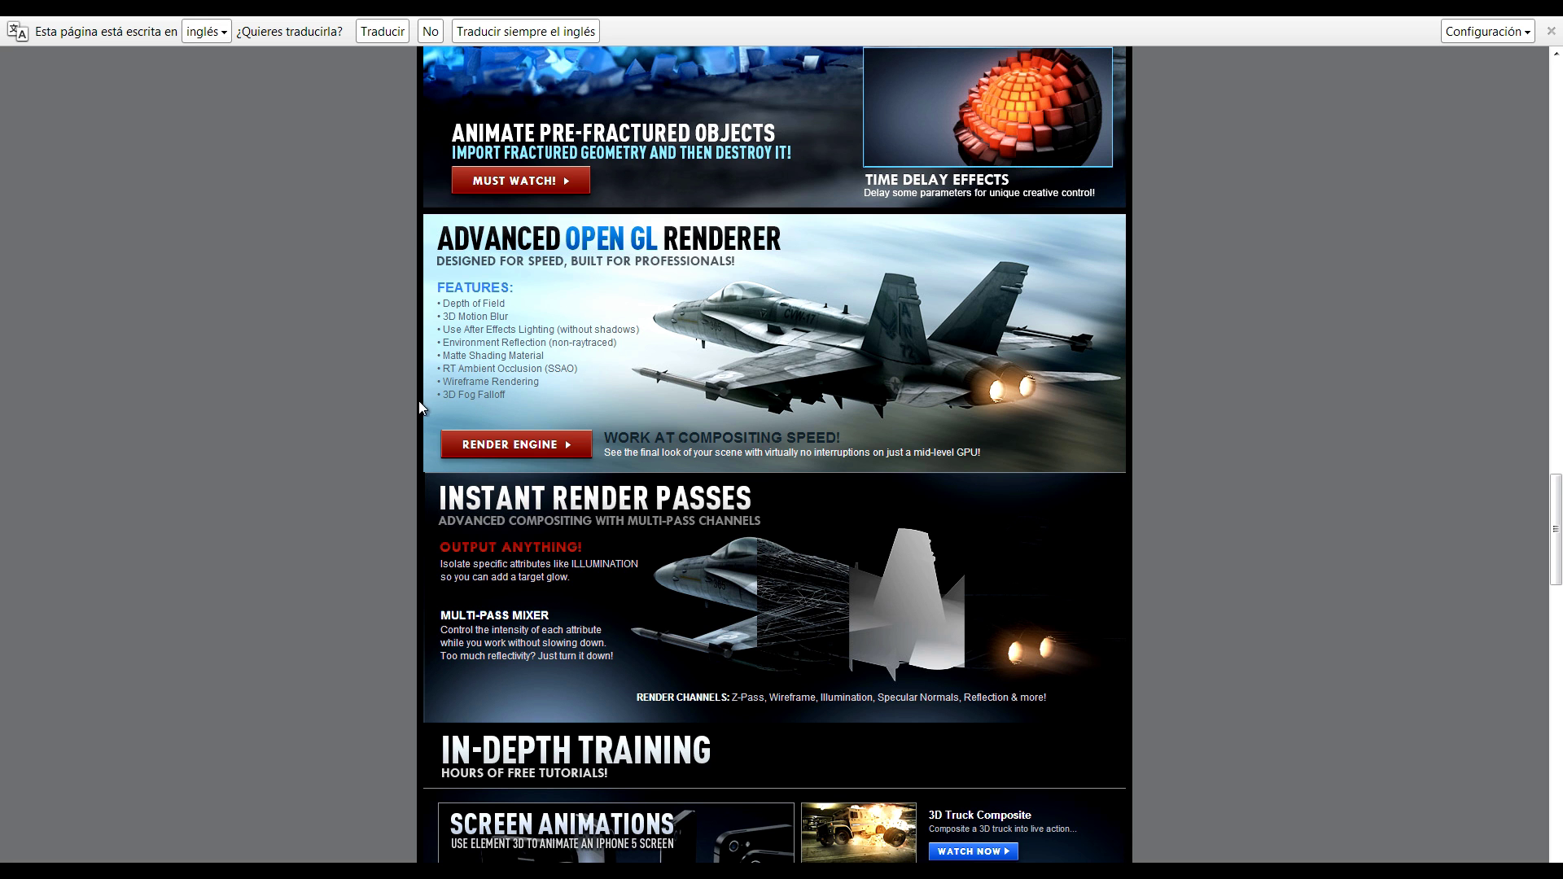
Step: Scroll down to Instant Render Passes and In-Depth Training, then back up to the page header
scroll(315, 364, down, 3)
scroll(316, 364, down, 5)
scroll(329, 383, up, 5)
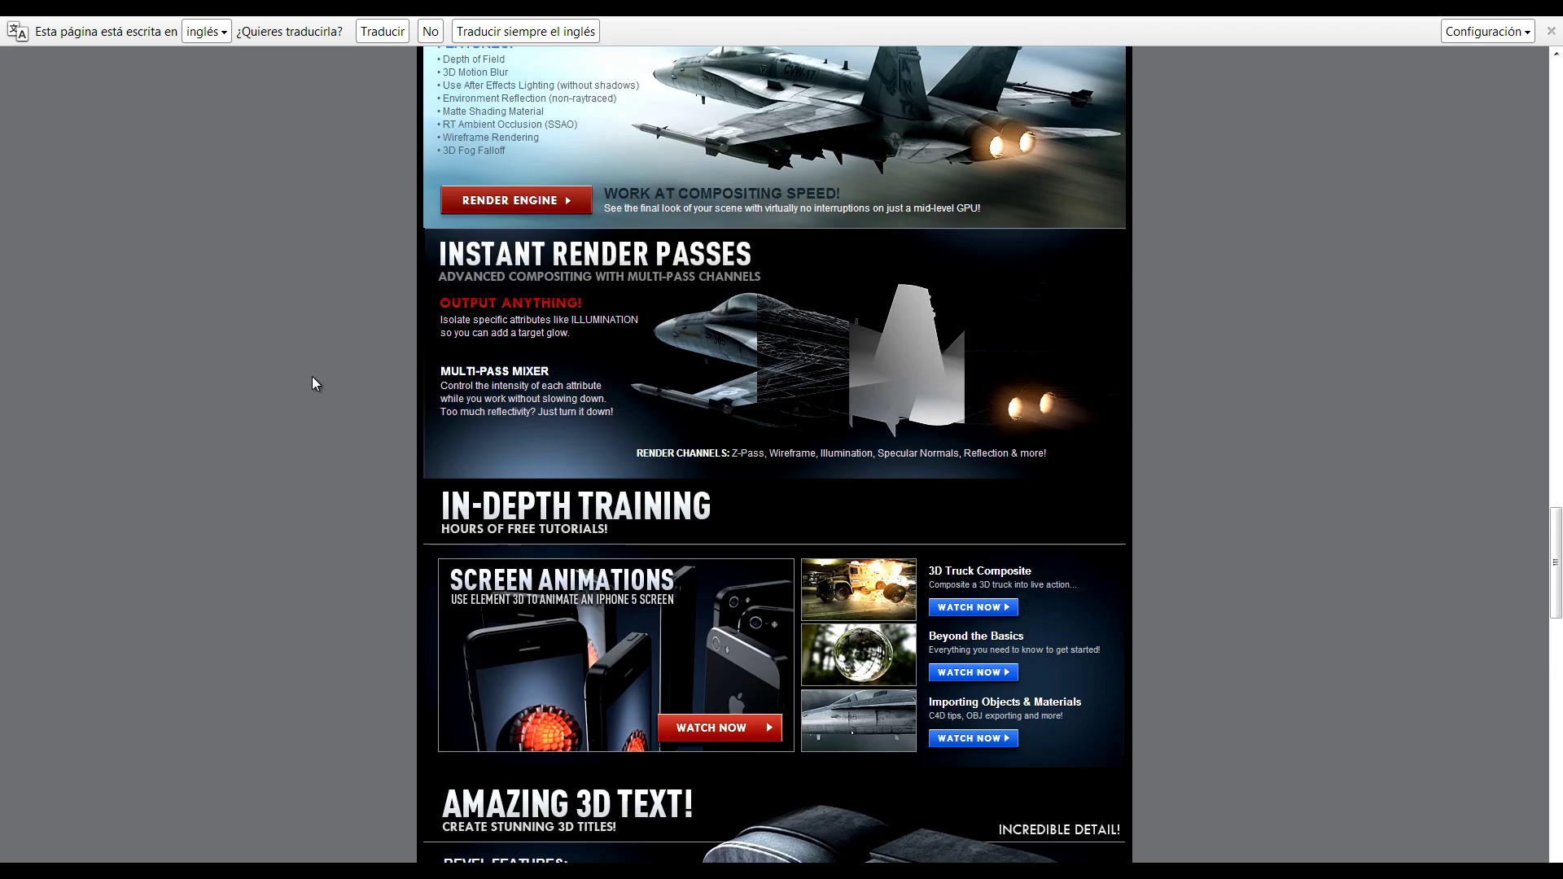
scroll(314, 381, up, 5)
scroll(314, 378, up, 8)
scroll(315, 375, up, 7)
scroll(311, 365, up, 7)
scroll(316, 350, up, 10)
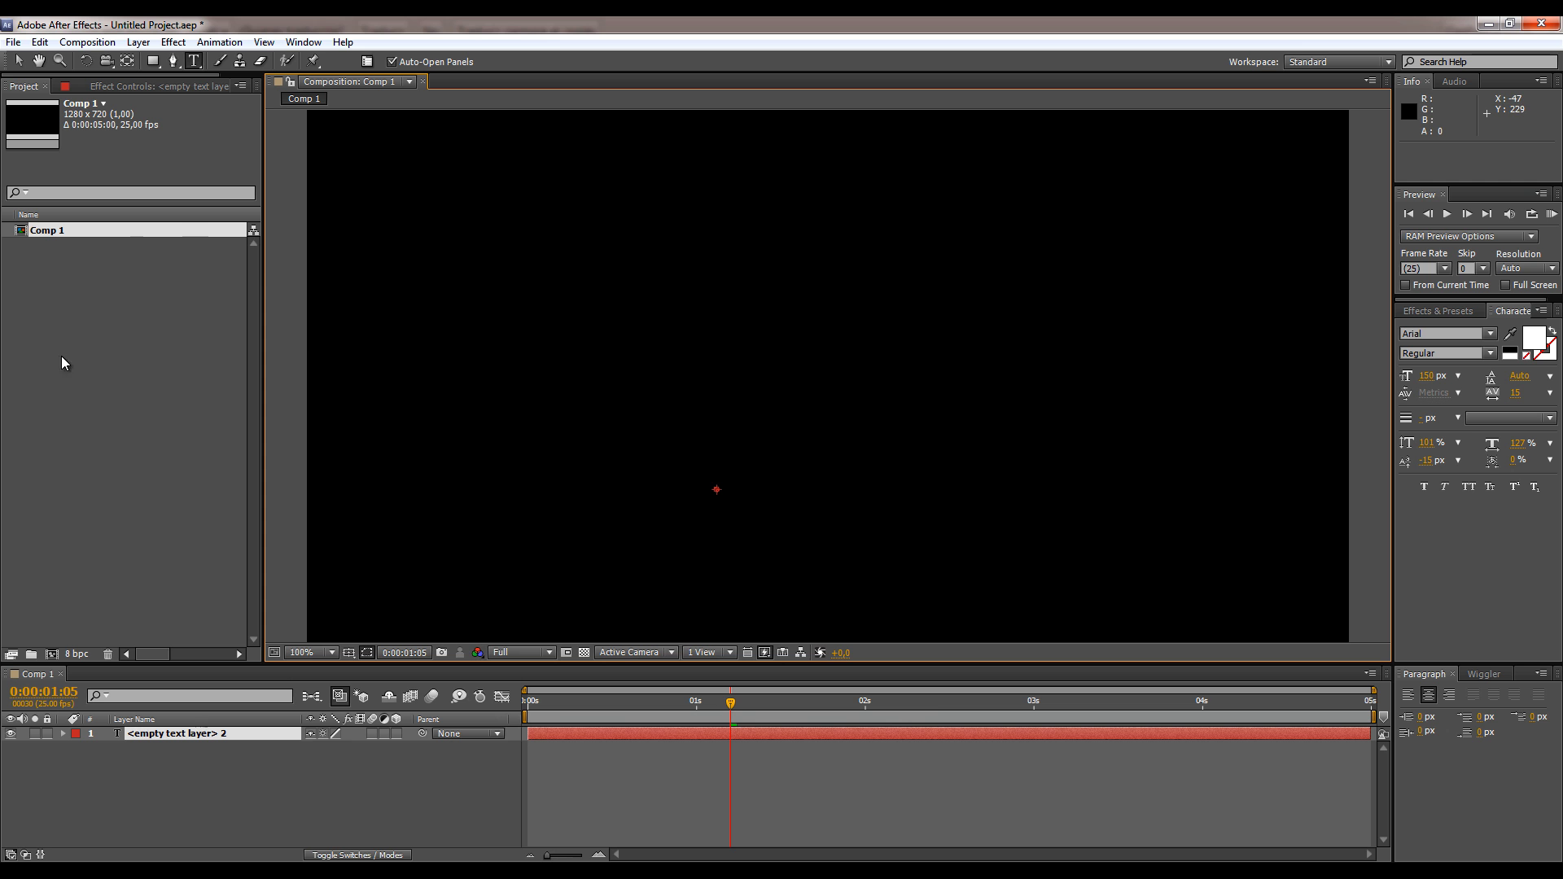
Step: Delete the empty text layer and then the Comp 1 composition from the project
click(213, 742)
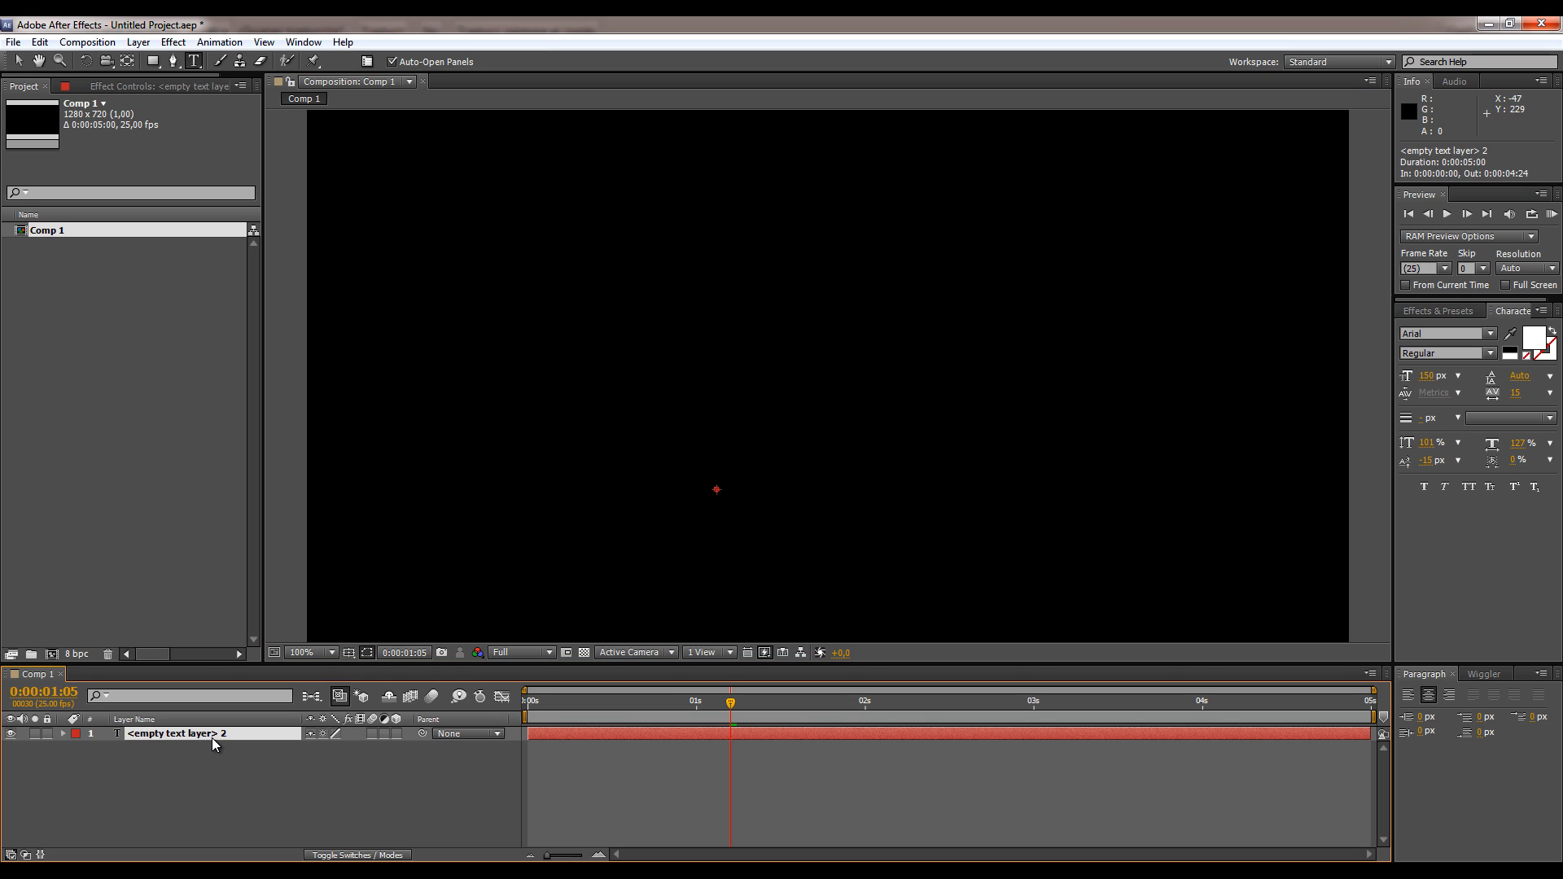
key(Delete)
click(102, 234)
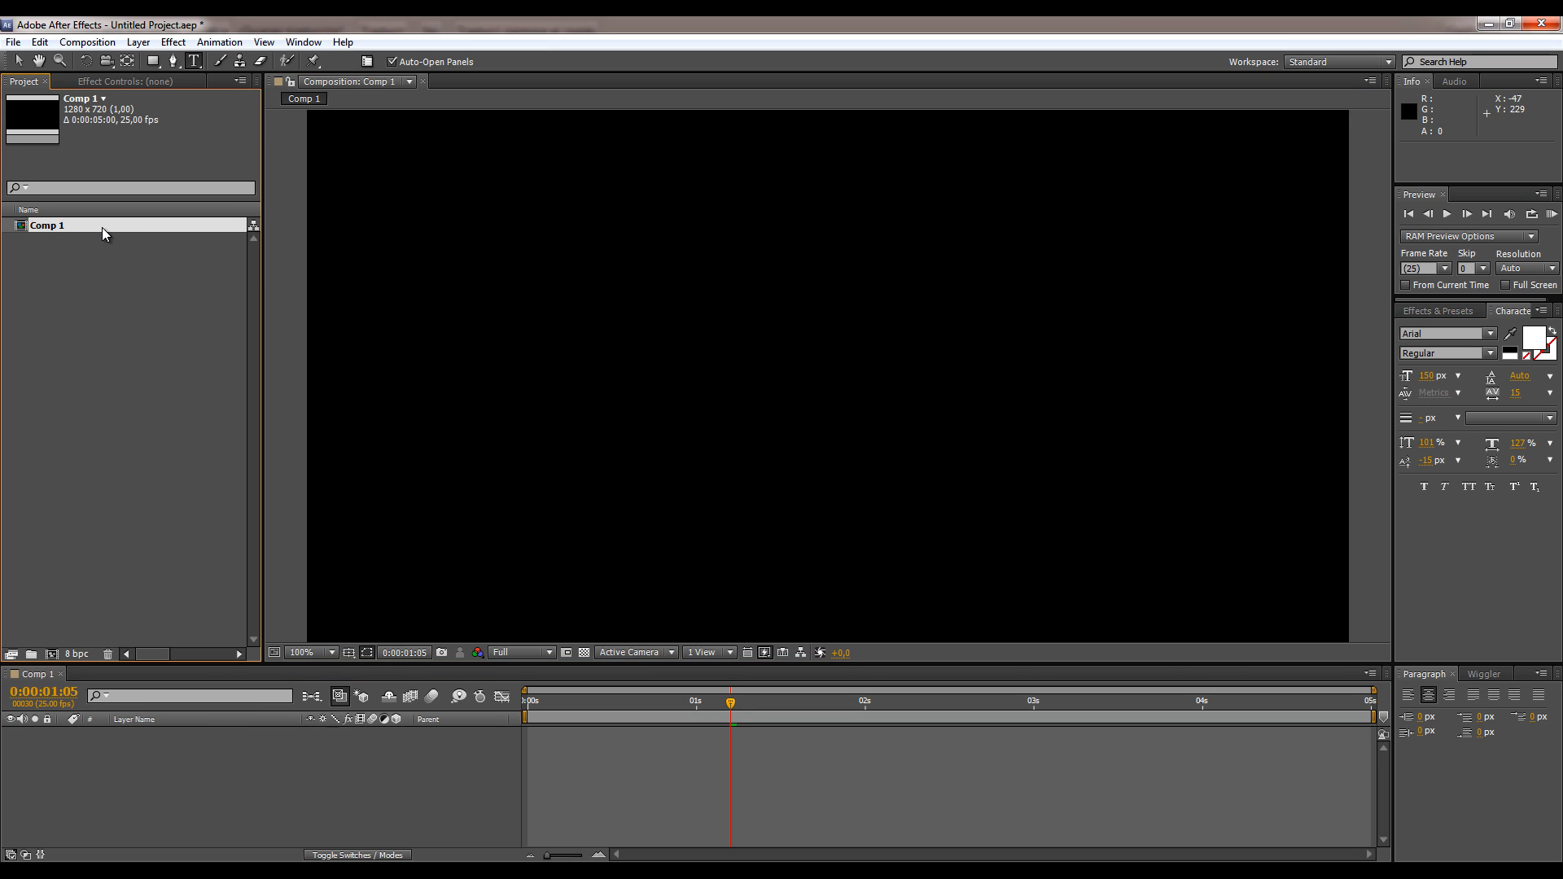
key(Delete)
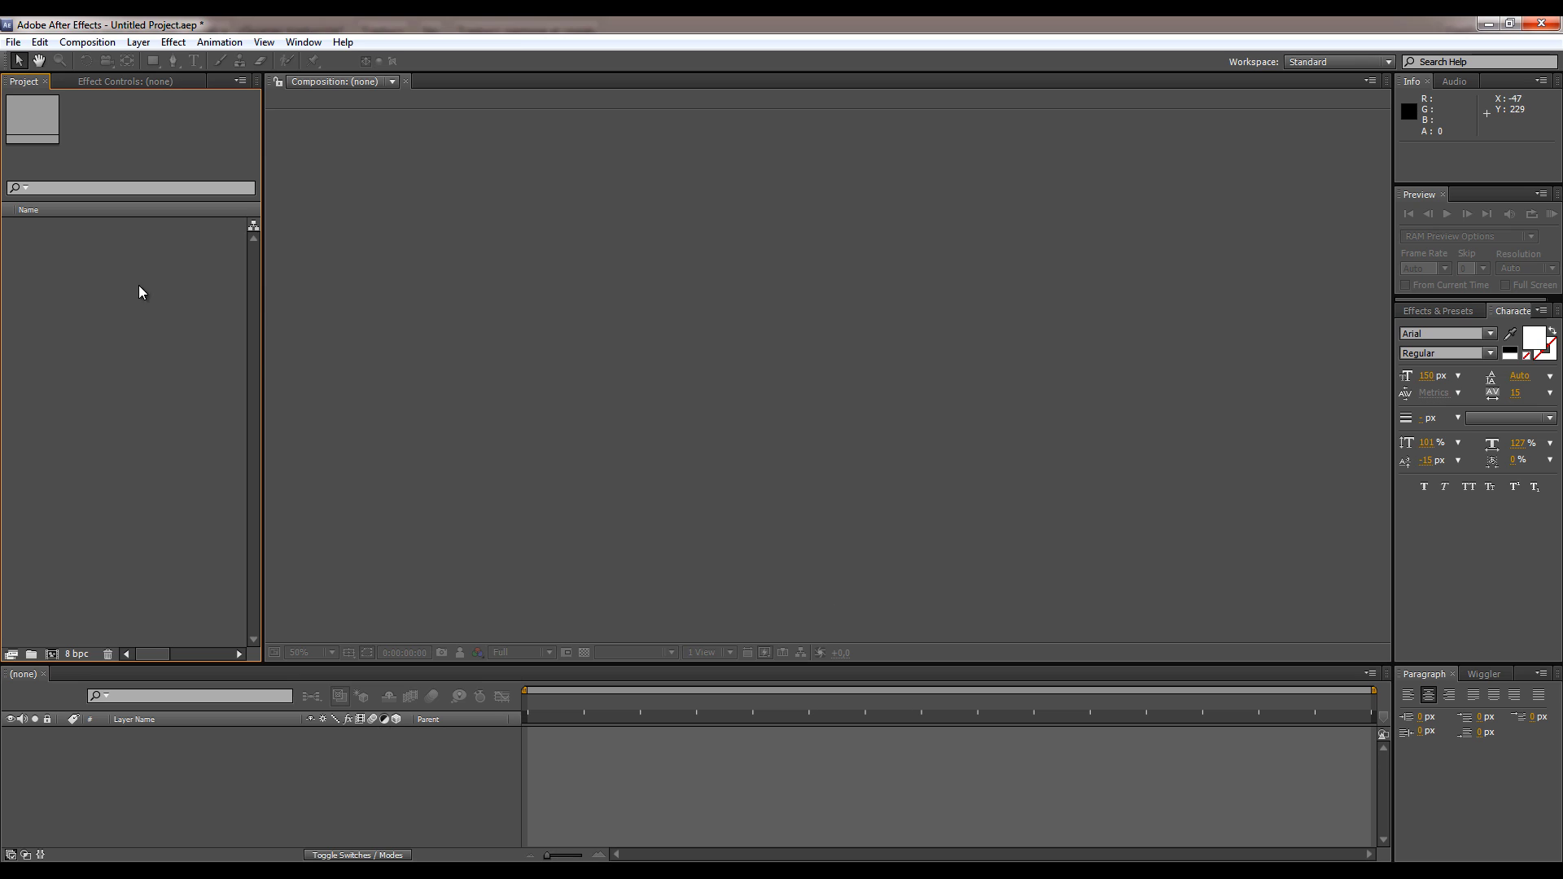
Step: Start a new composition from the Project panel's context menu
right_click(128, 275)
click(137, 375)
right_click(130, 277)
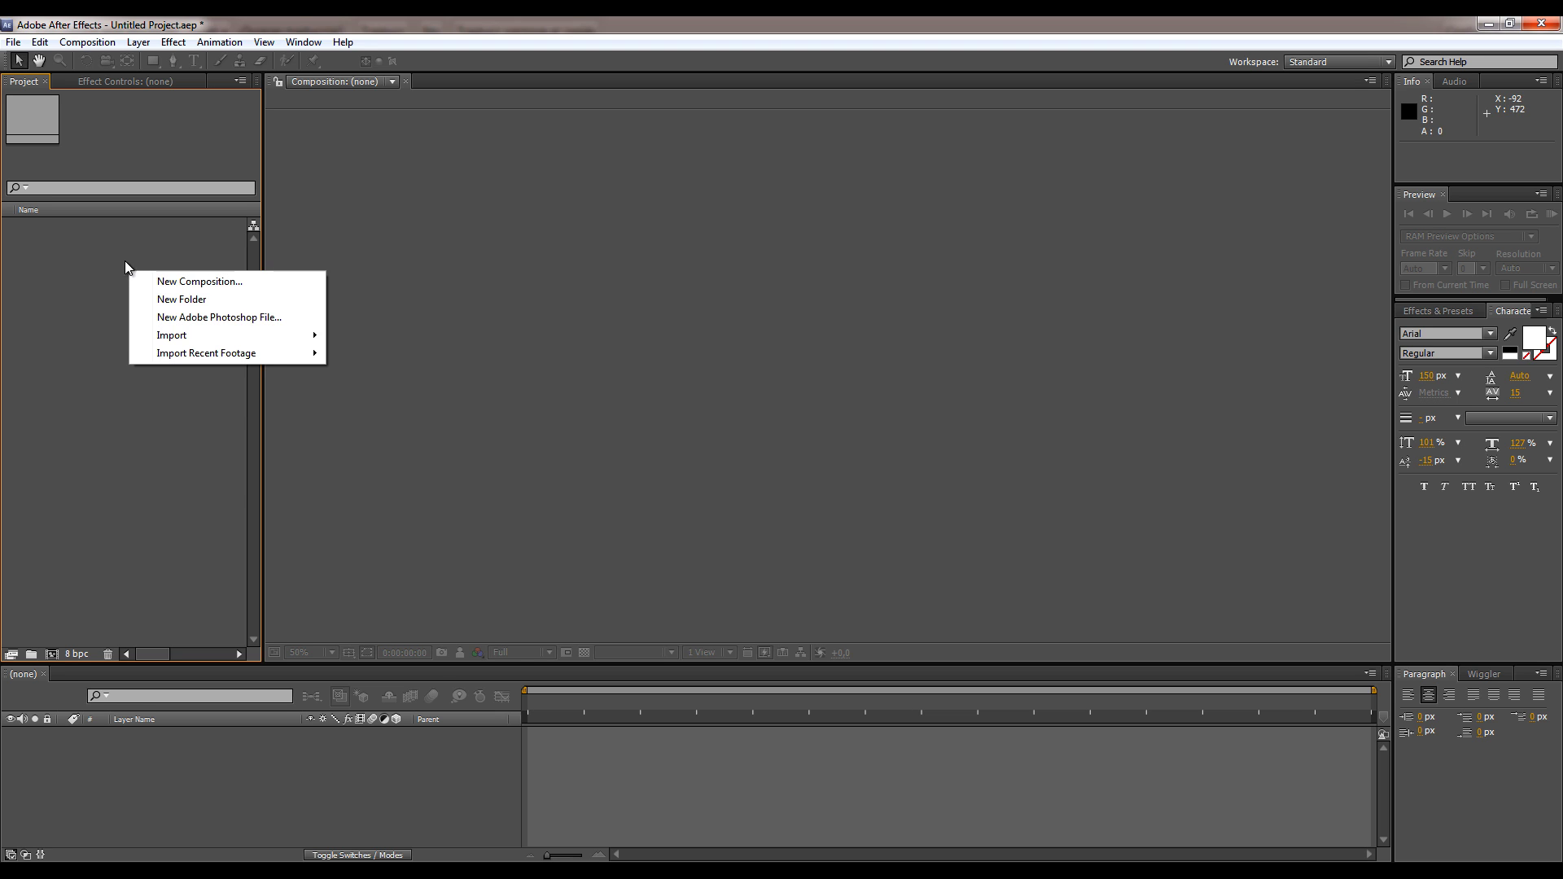
click(221, 282)
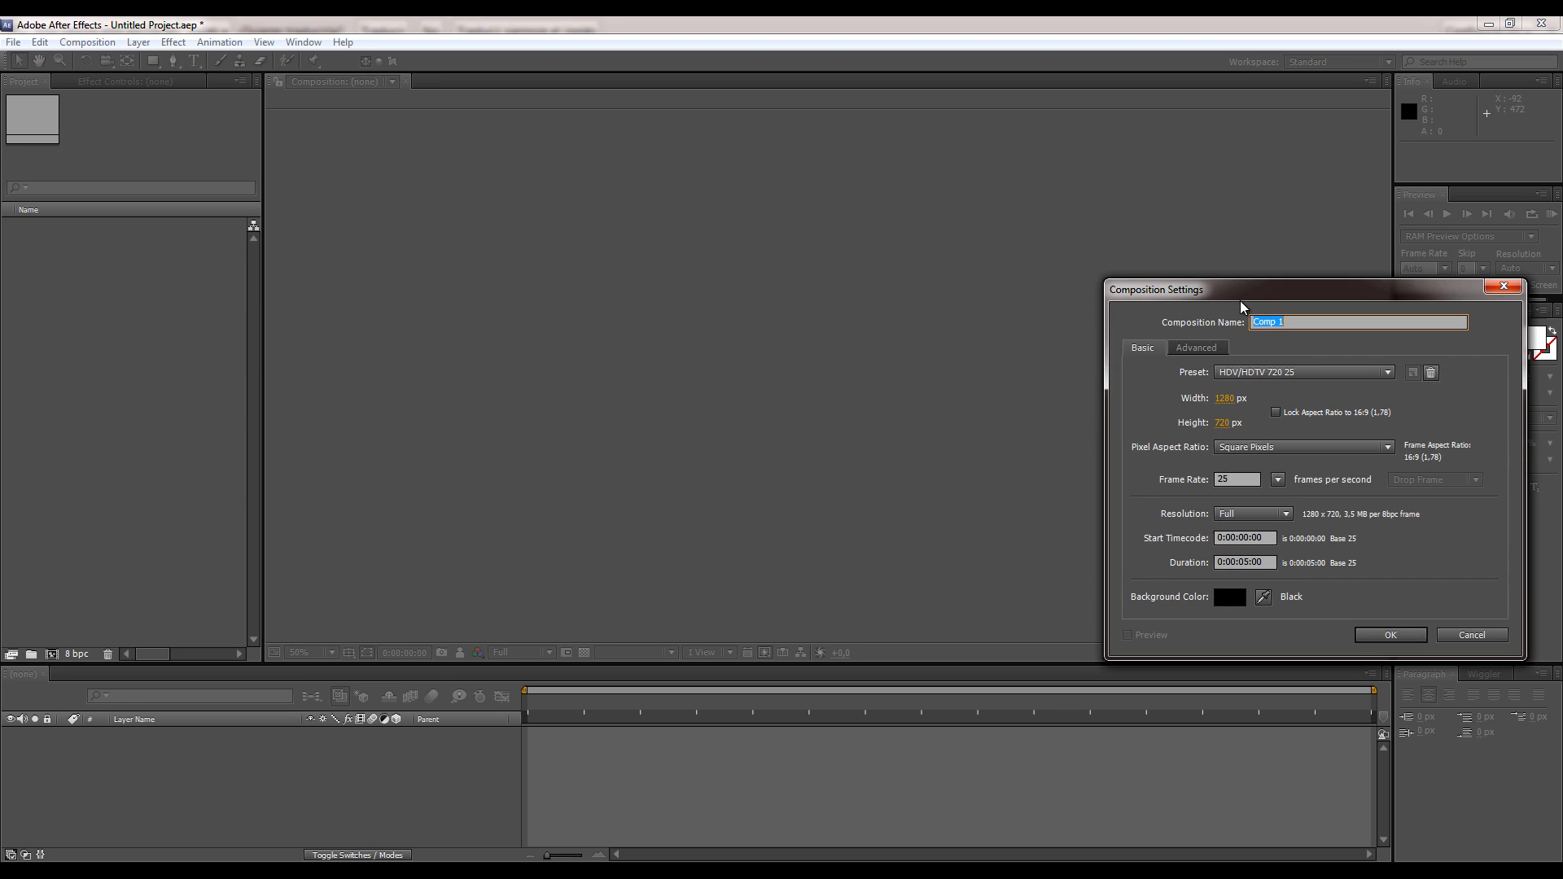
Step: Create Comp 1 with the HDV/HDTV 720 25 preset and a 0:00:10:00 duration
drag(1246, 291, 894, 227)
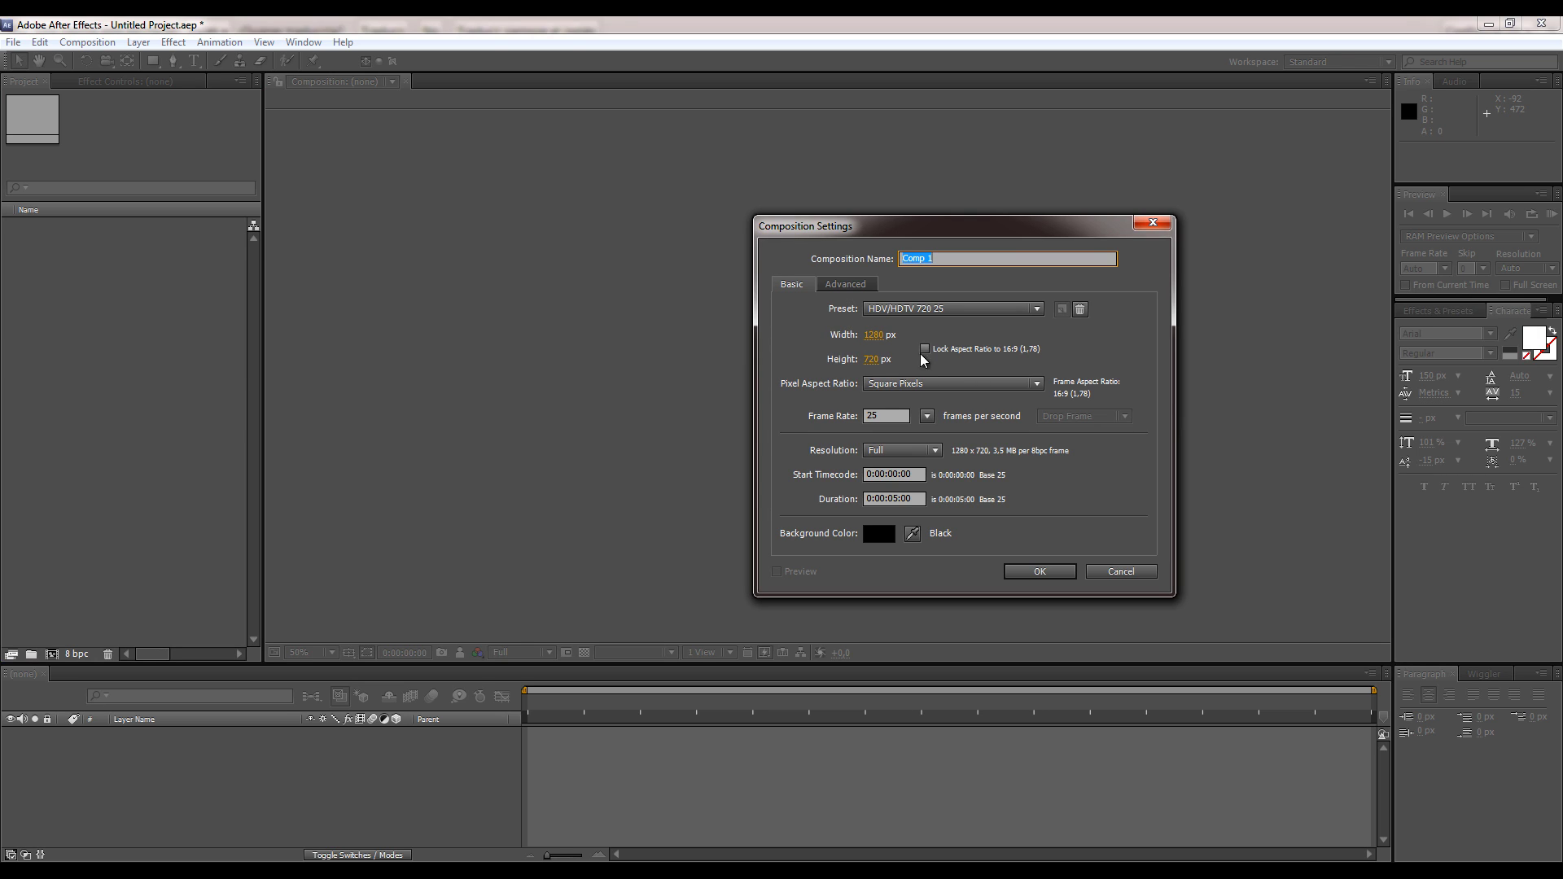
click(899, 499)
text(1)
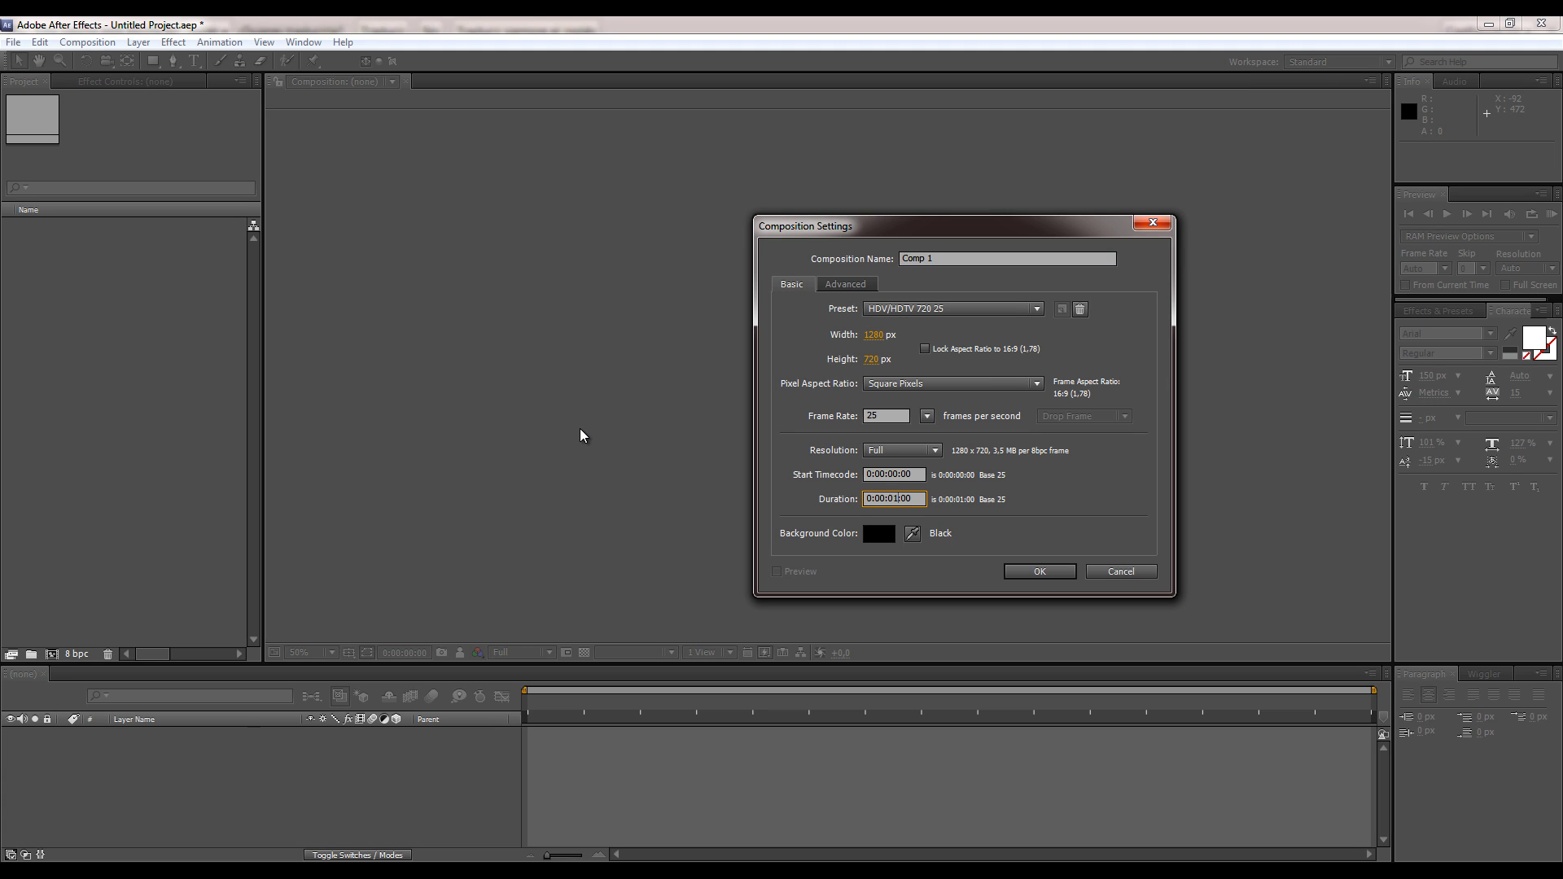
text(0)
click(1041, 571)
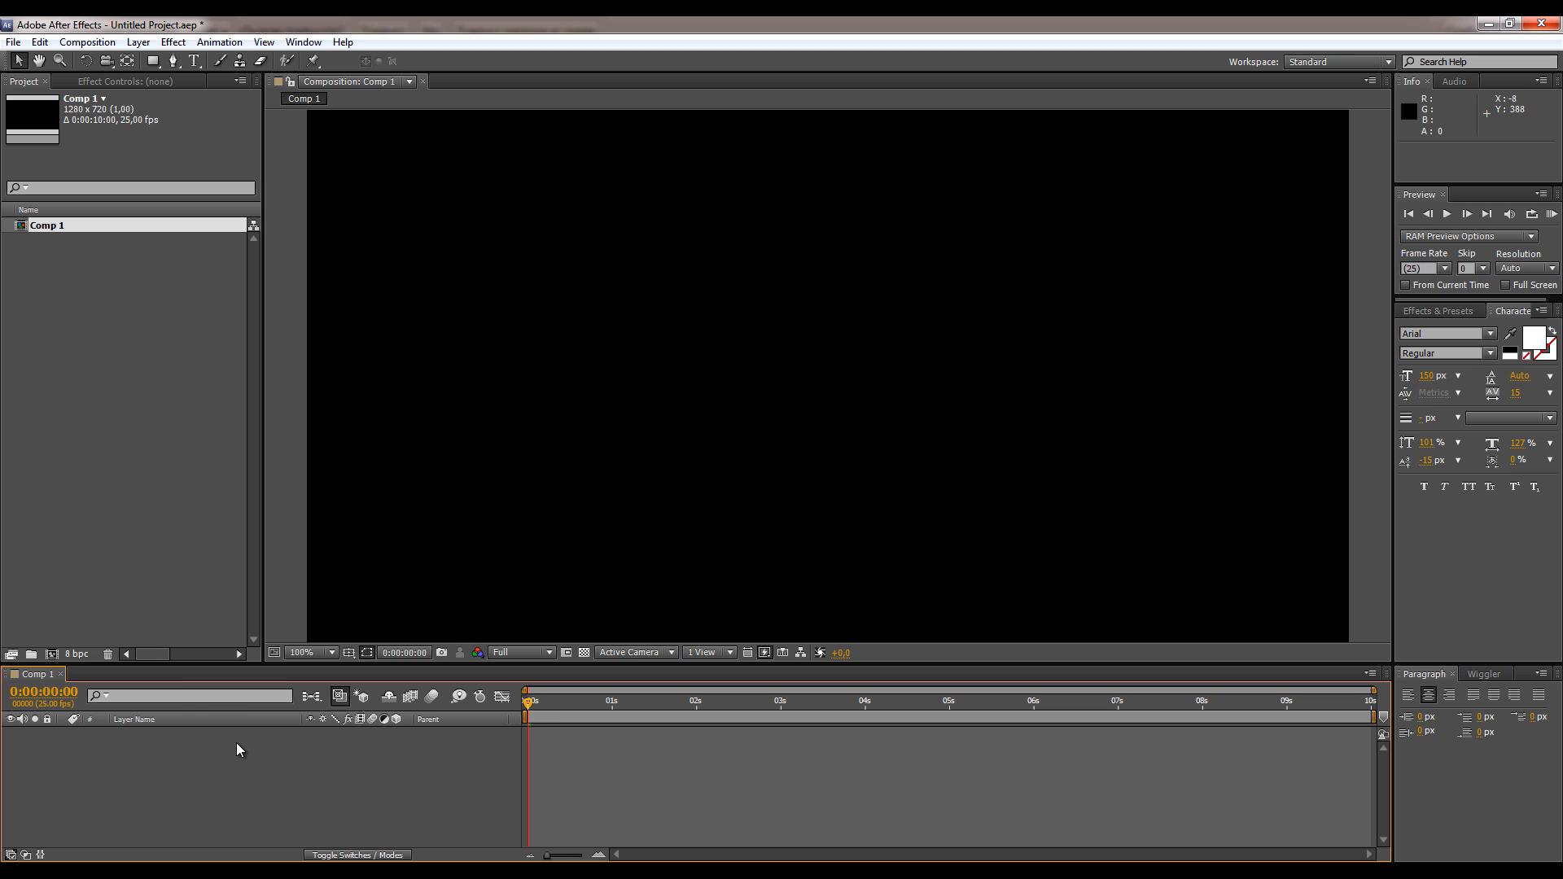
Step: Add a comp-sized 1280×720 solid, Orange Solid 1, coloured FF6C00
right_click(185, 770)
mouse_move(248, 608)
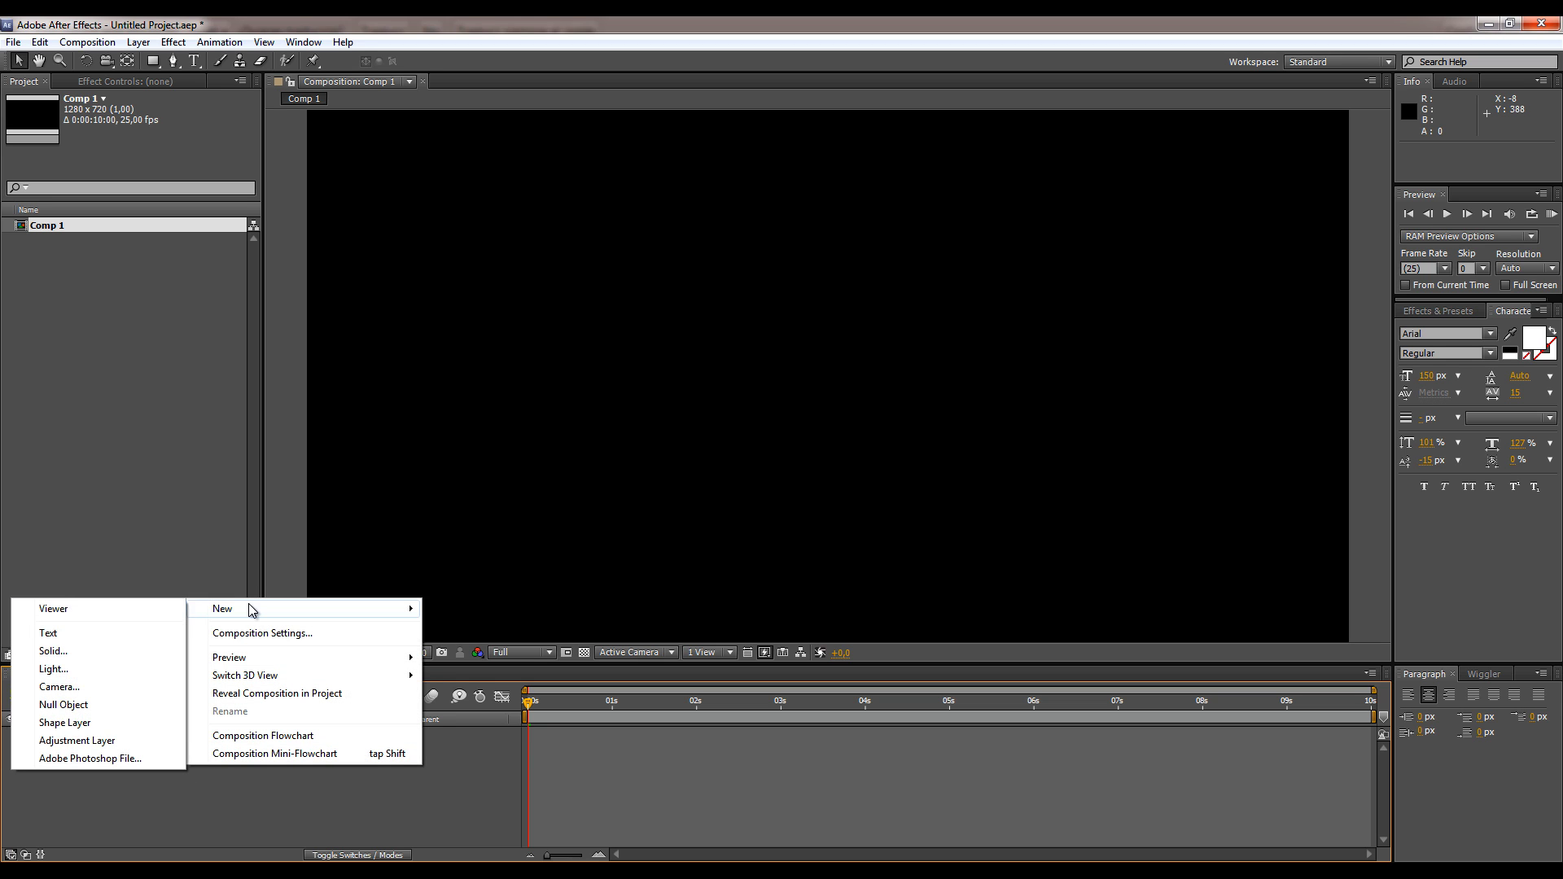
click(97, 652)
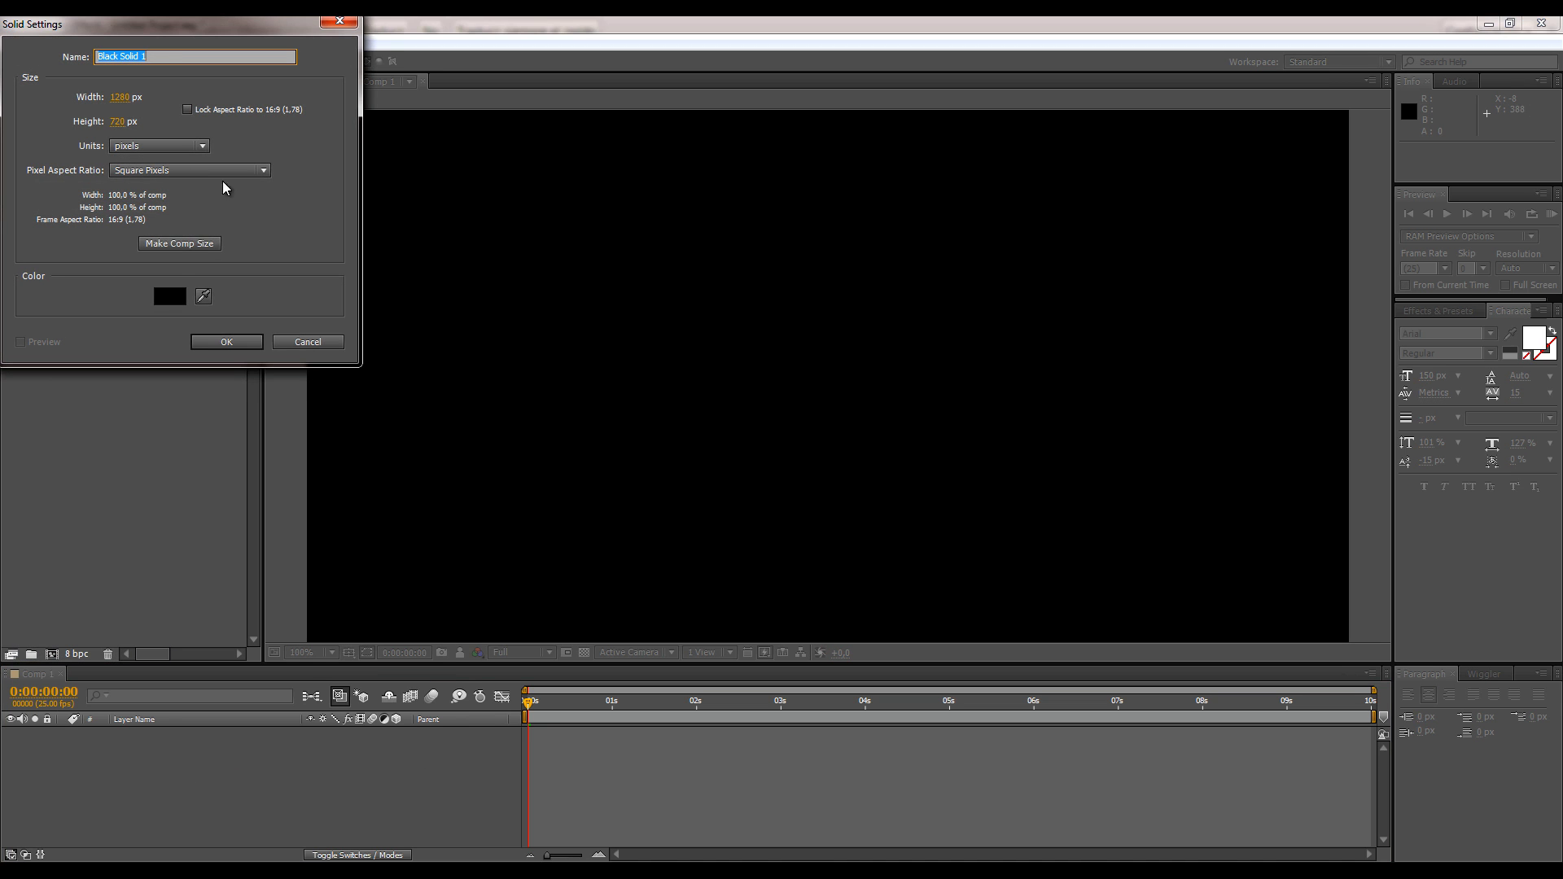
click(180, 243)
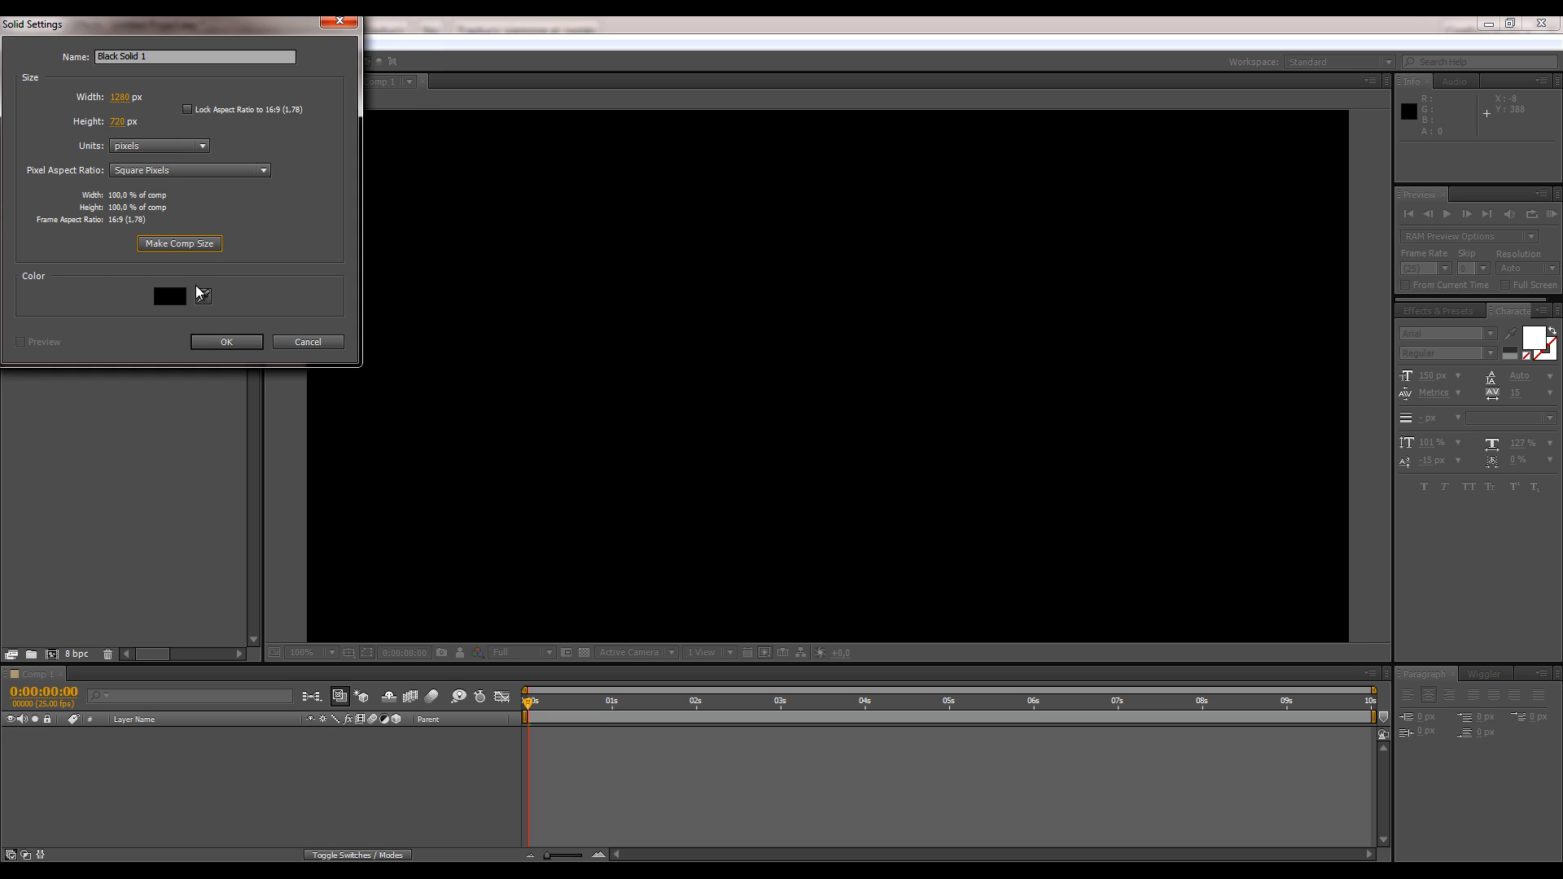
click(169, 297)
drag(244, 102, 244, 245)
click(224, 51)
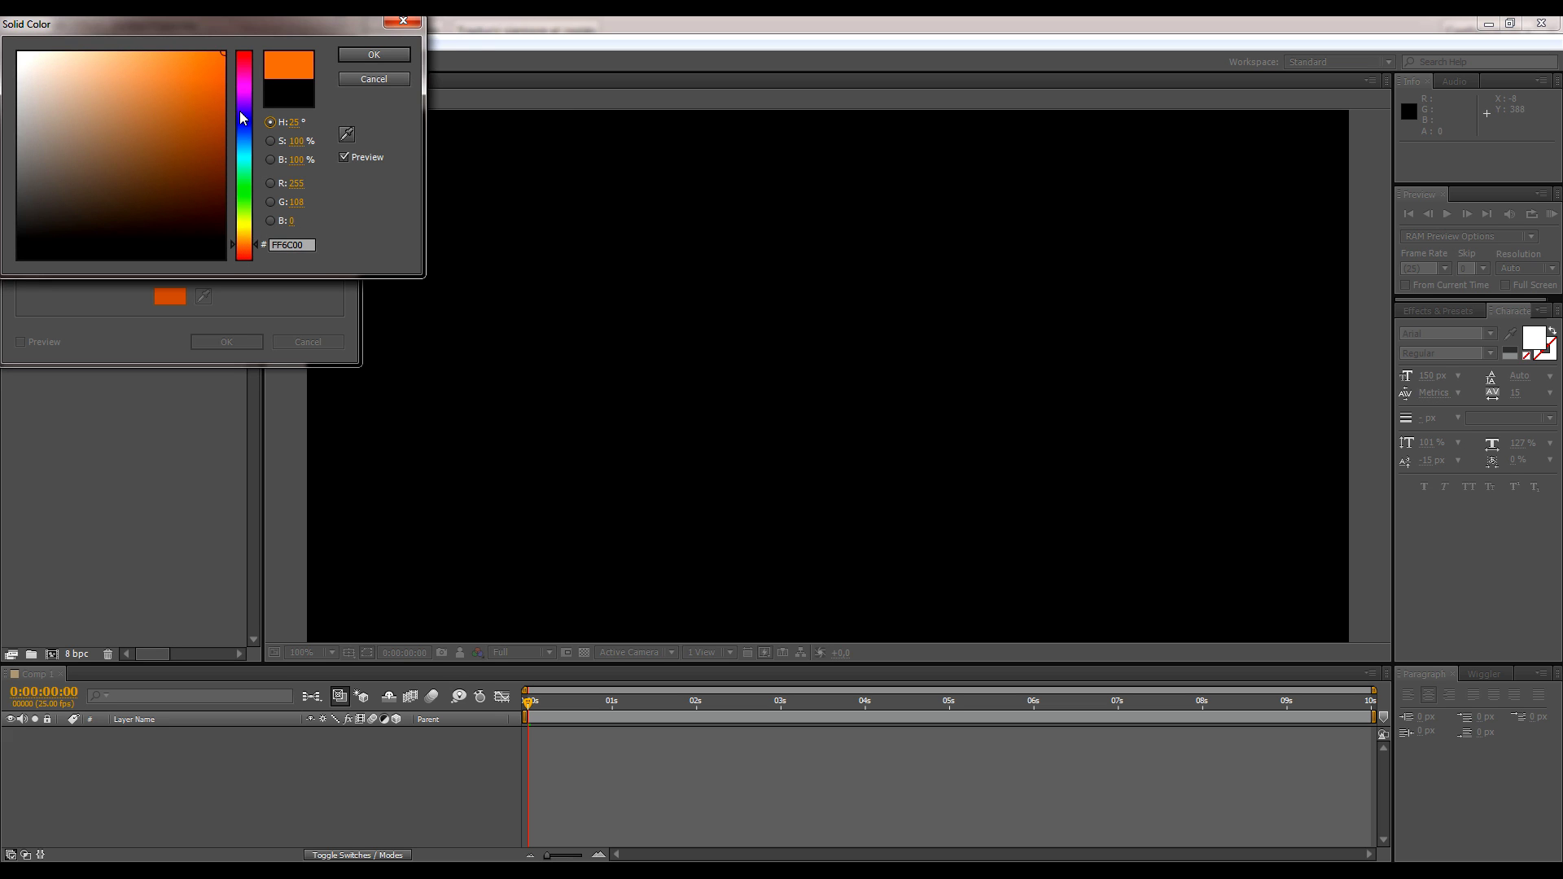
click(376, 52)
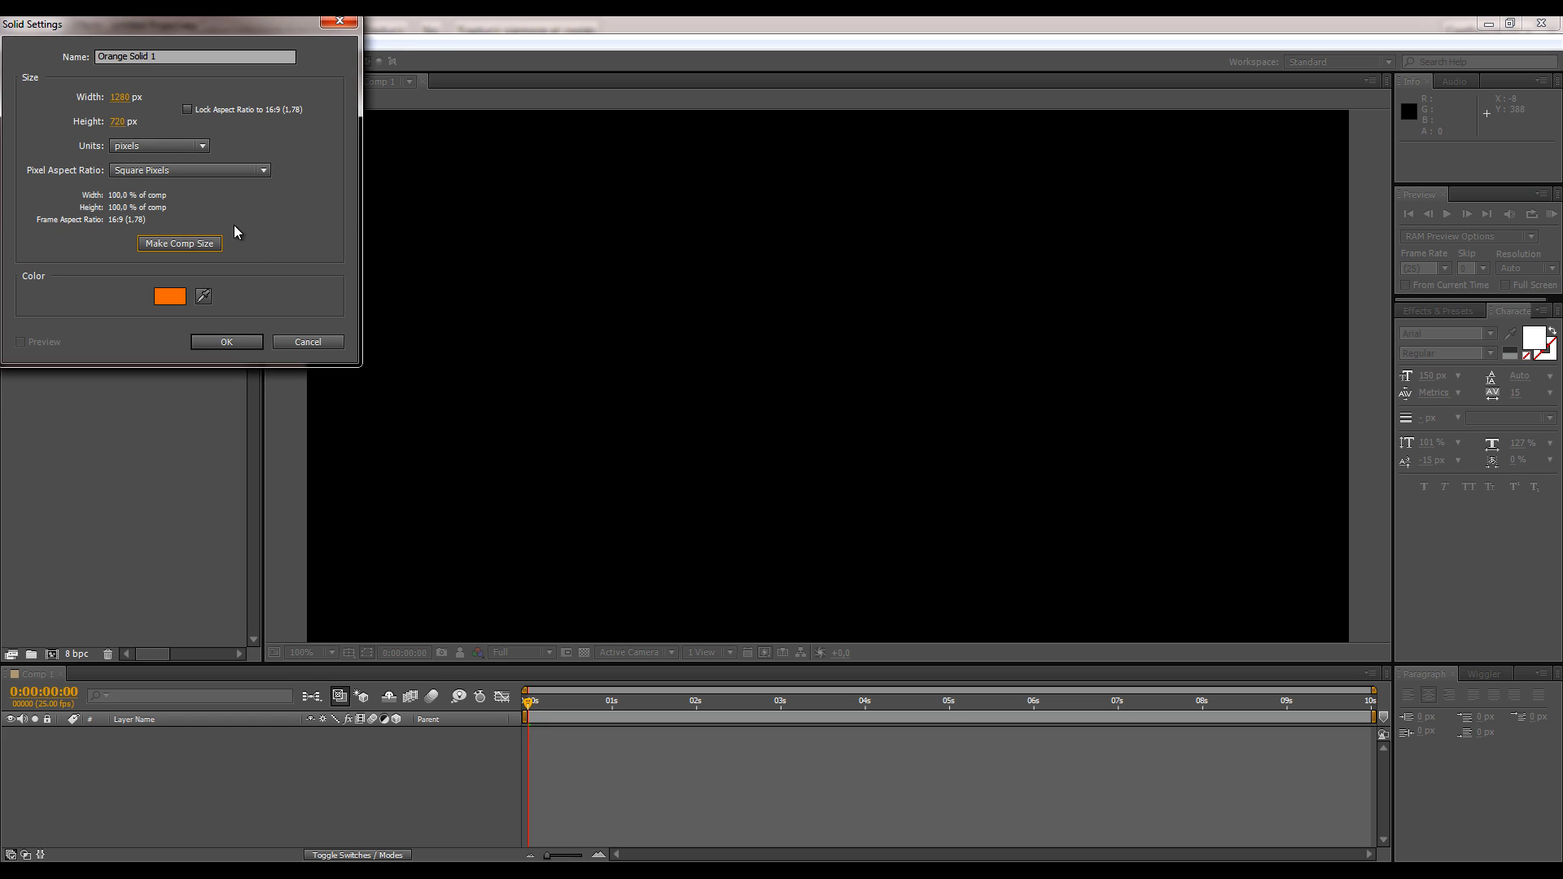
click(202, 344)
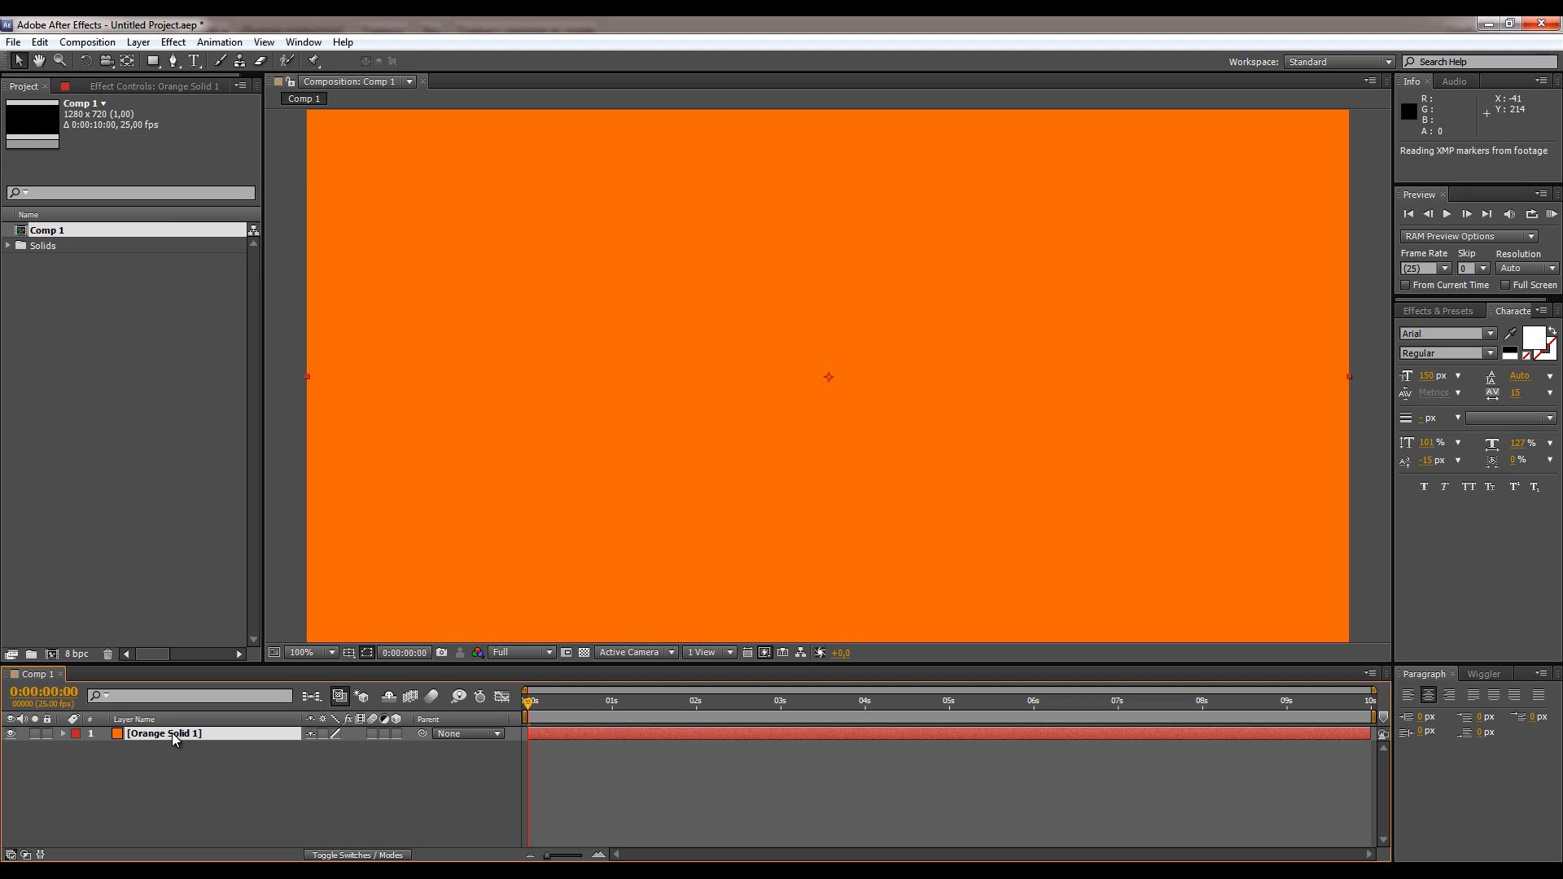
Step: Apply Effect > Video Copilot > Element to the Orange Solid 1 layer
right_click(172, 739)
mouse_move(374, 187)
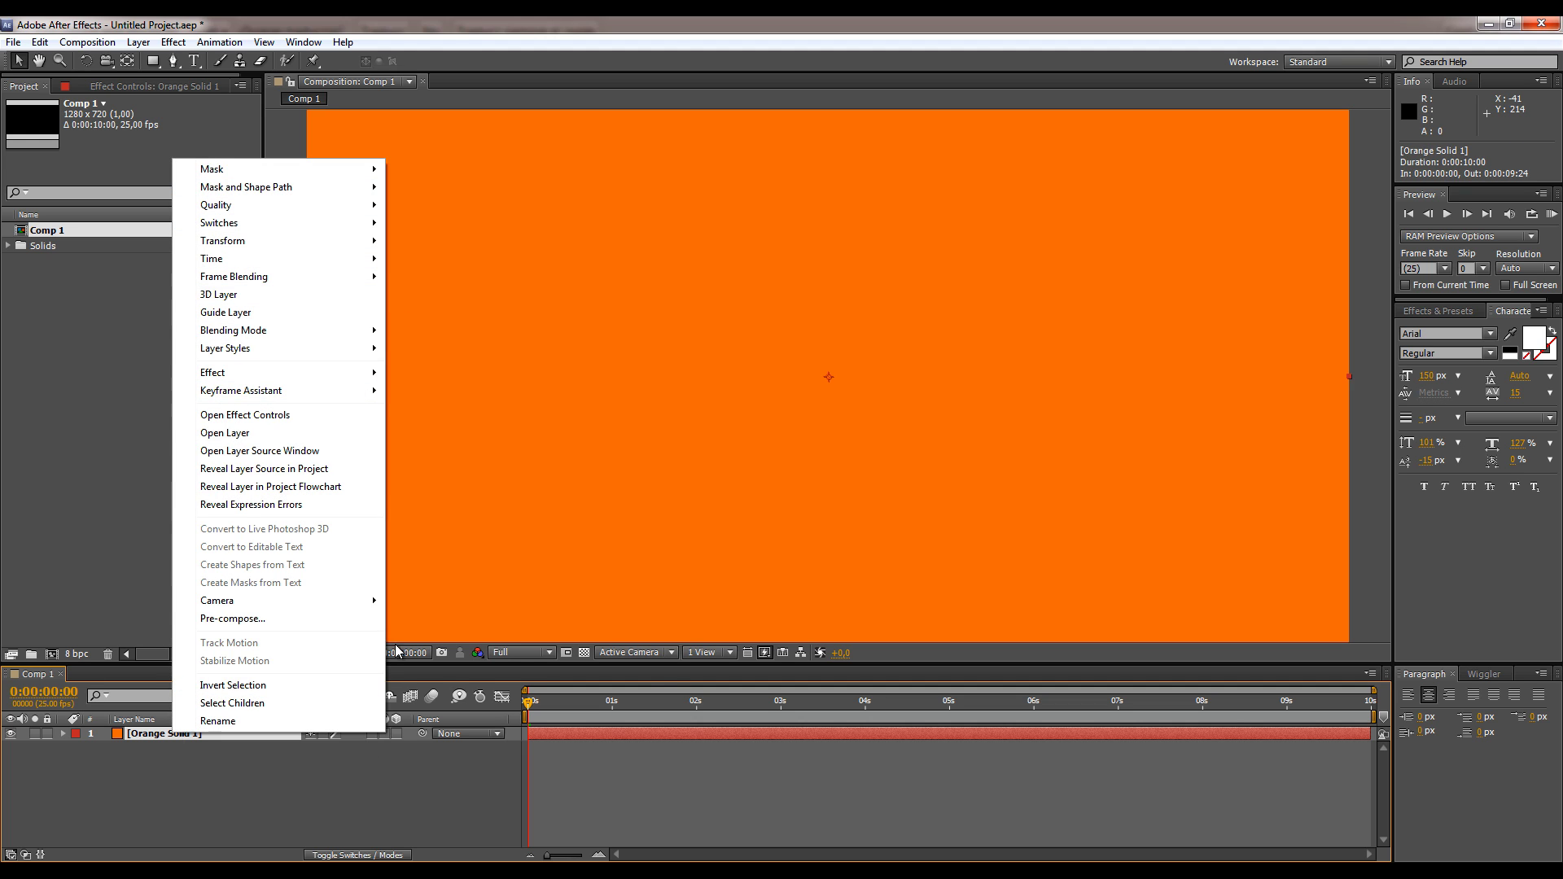
mouse_move(280, 378)
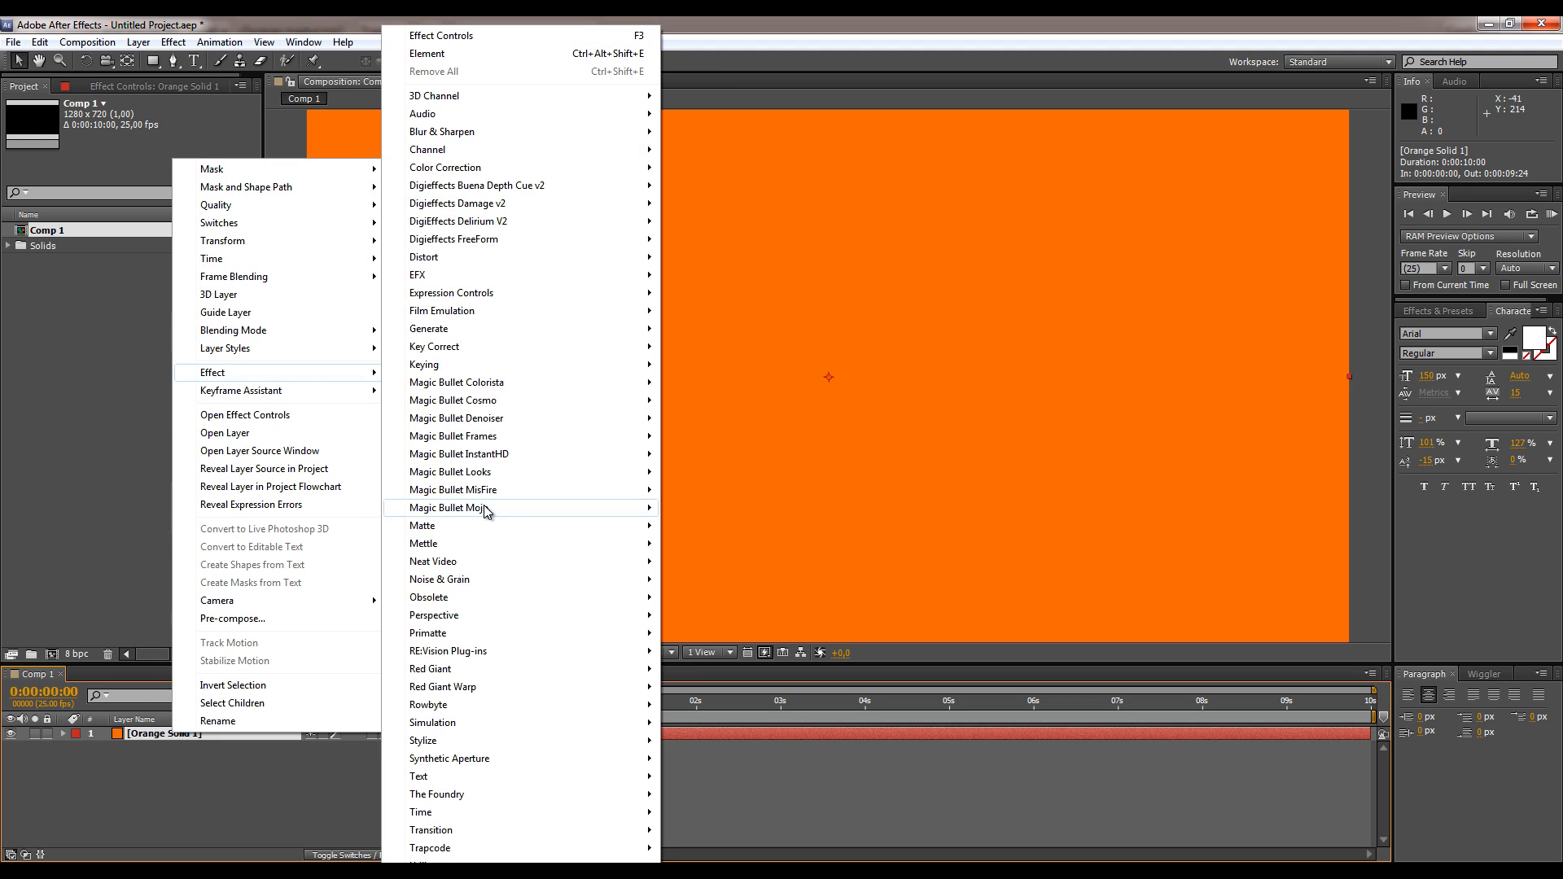
mouse_move(448, 864)
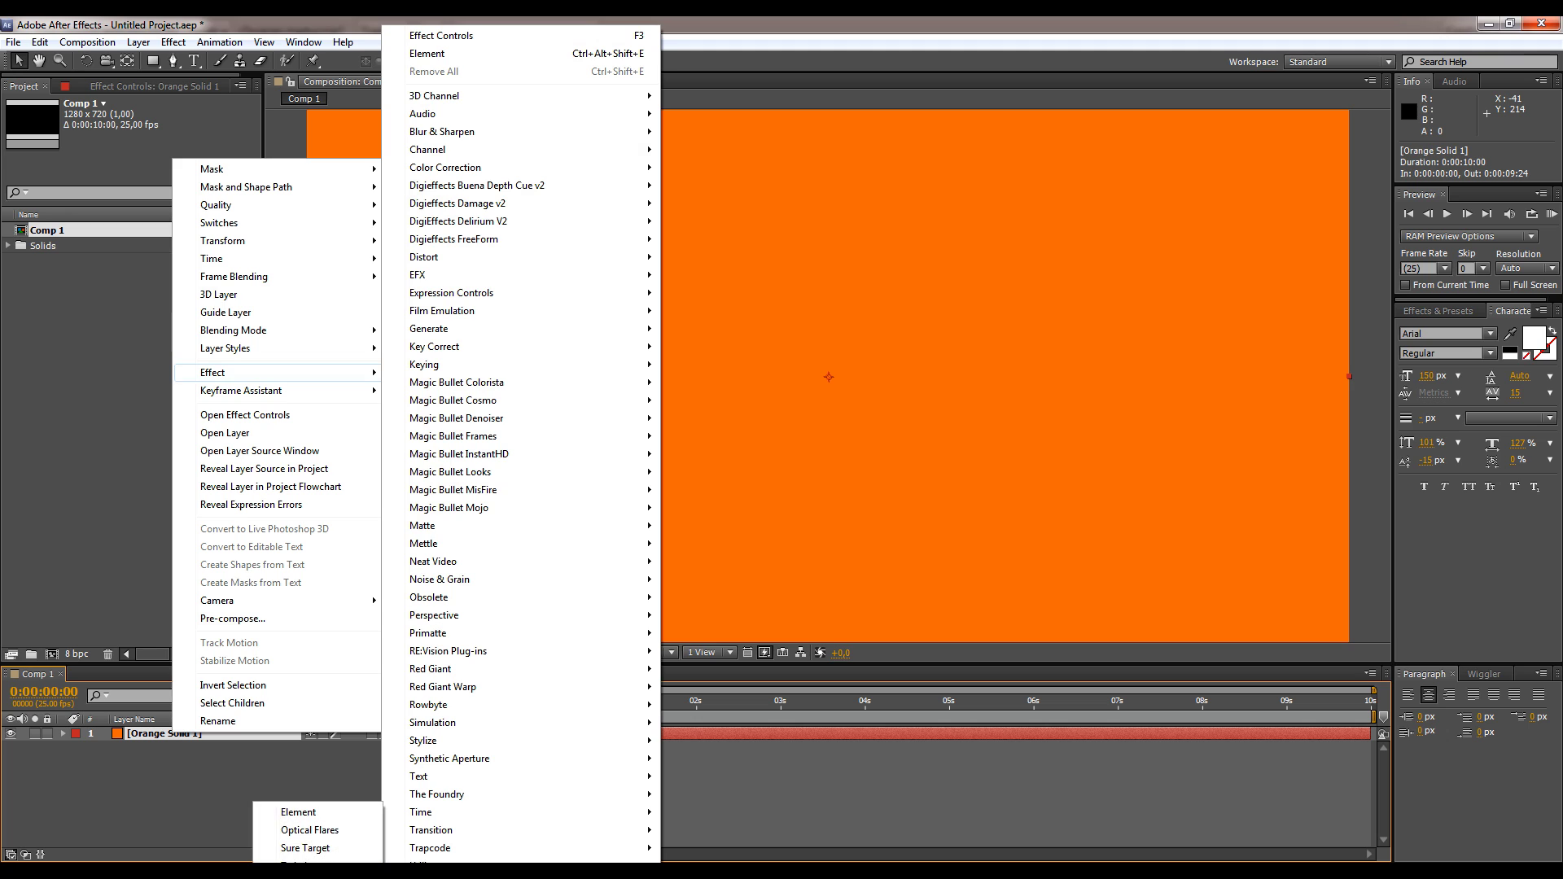
click(315, 818)
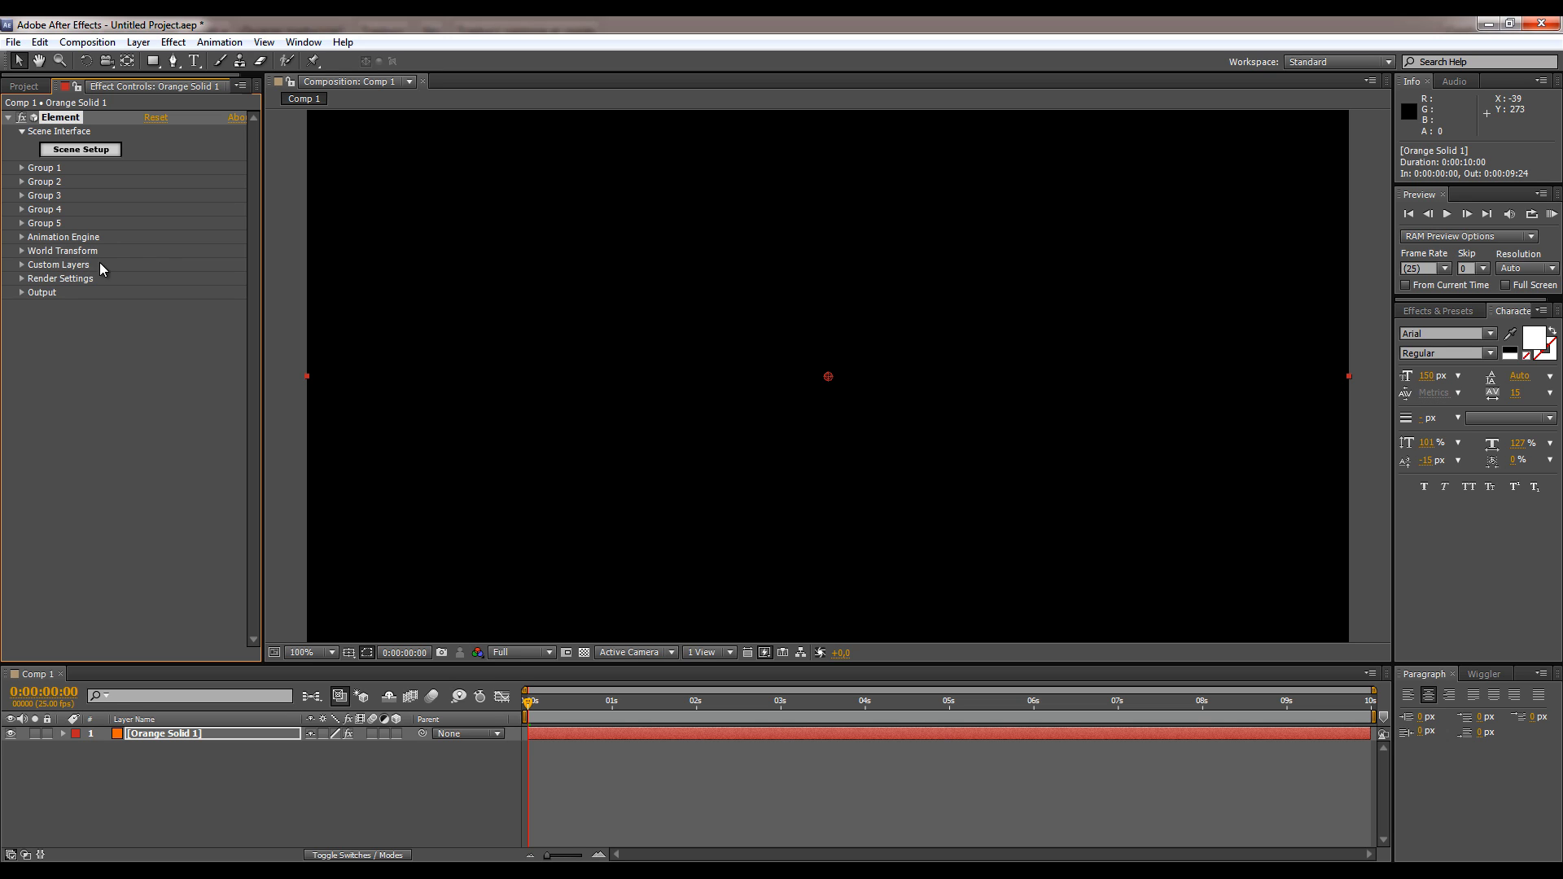
Step: Expand and collapse the Element effect's Custom Layers and Output groups
click(23, 268)
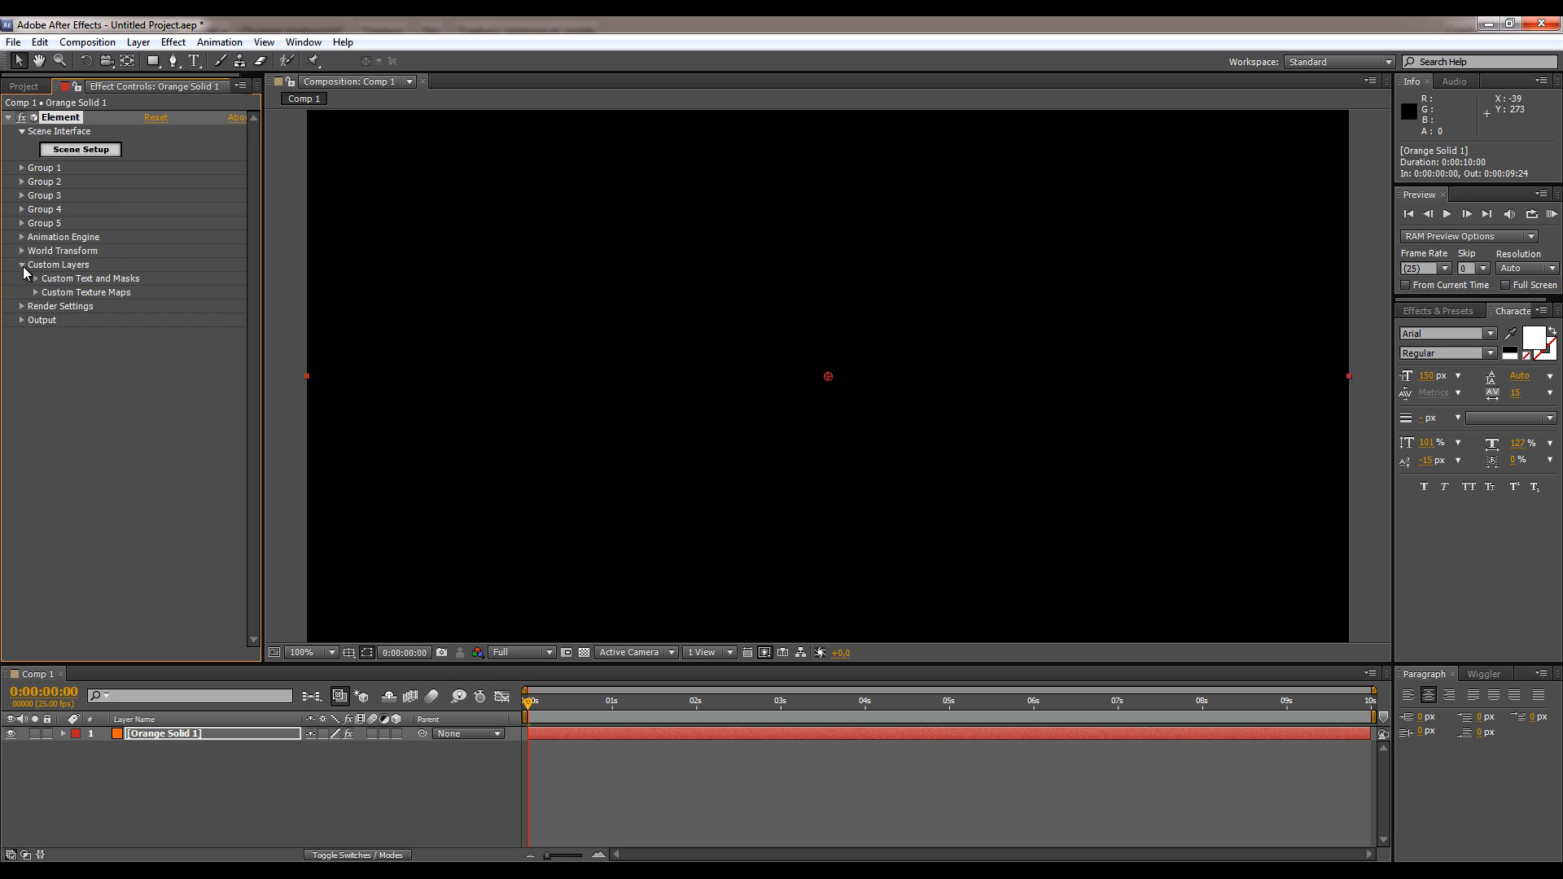
click(23, 269)
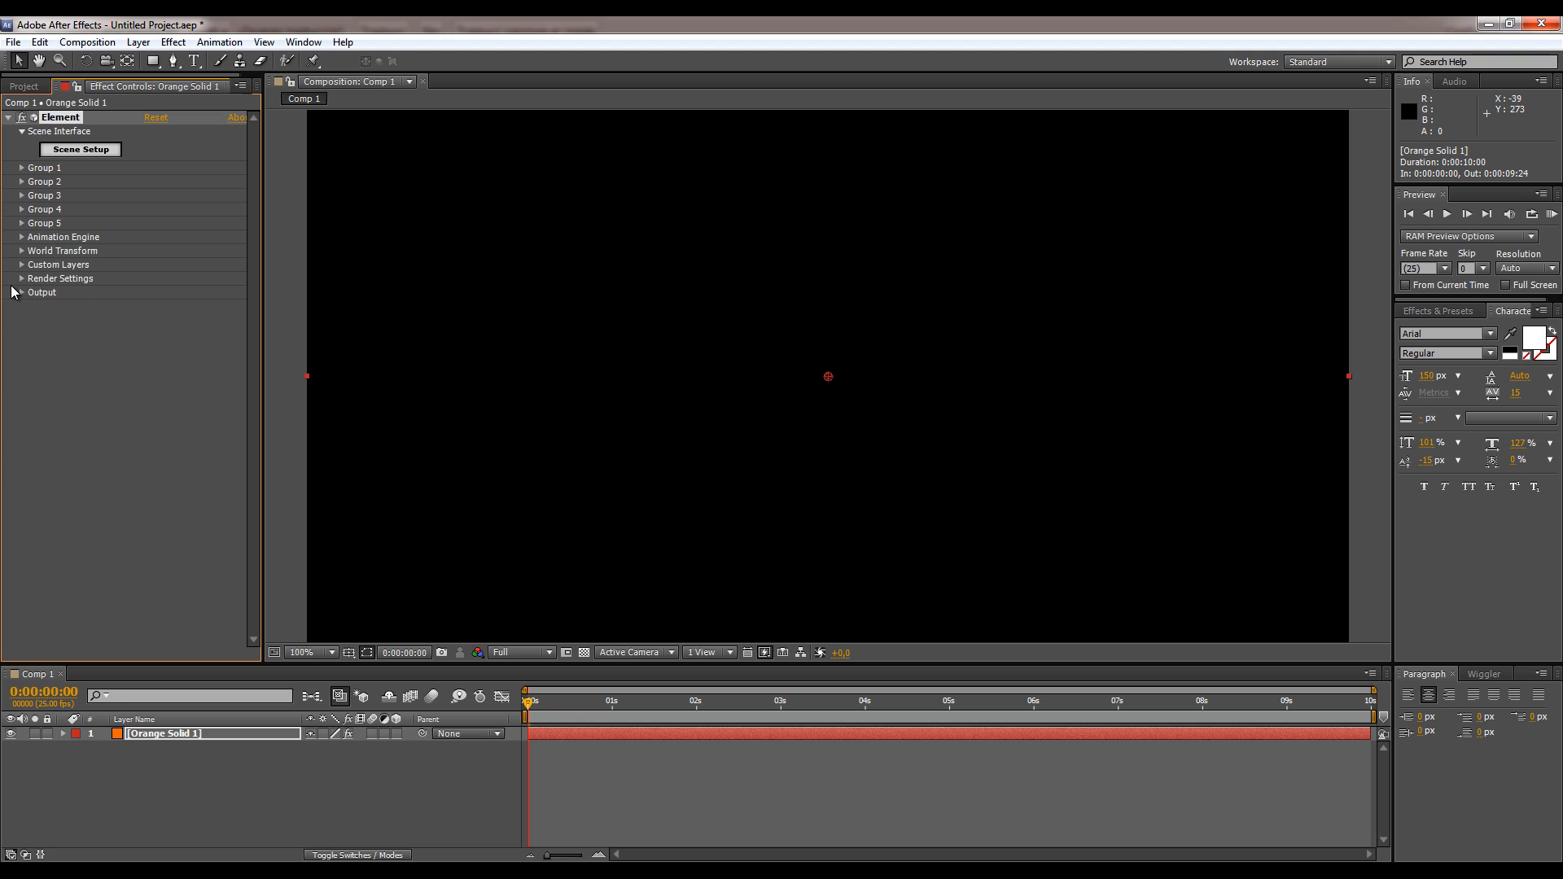
click(21, 292)
click(22, 292)
Step: Open the Element Scene Setup window and look through its online help
click(109, 151)
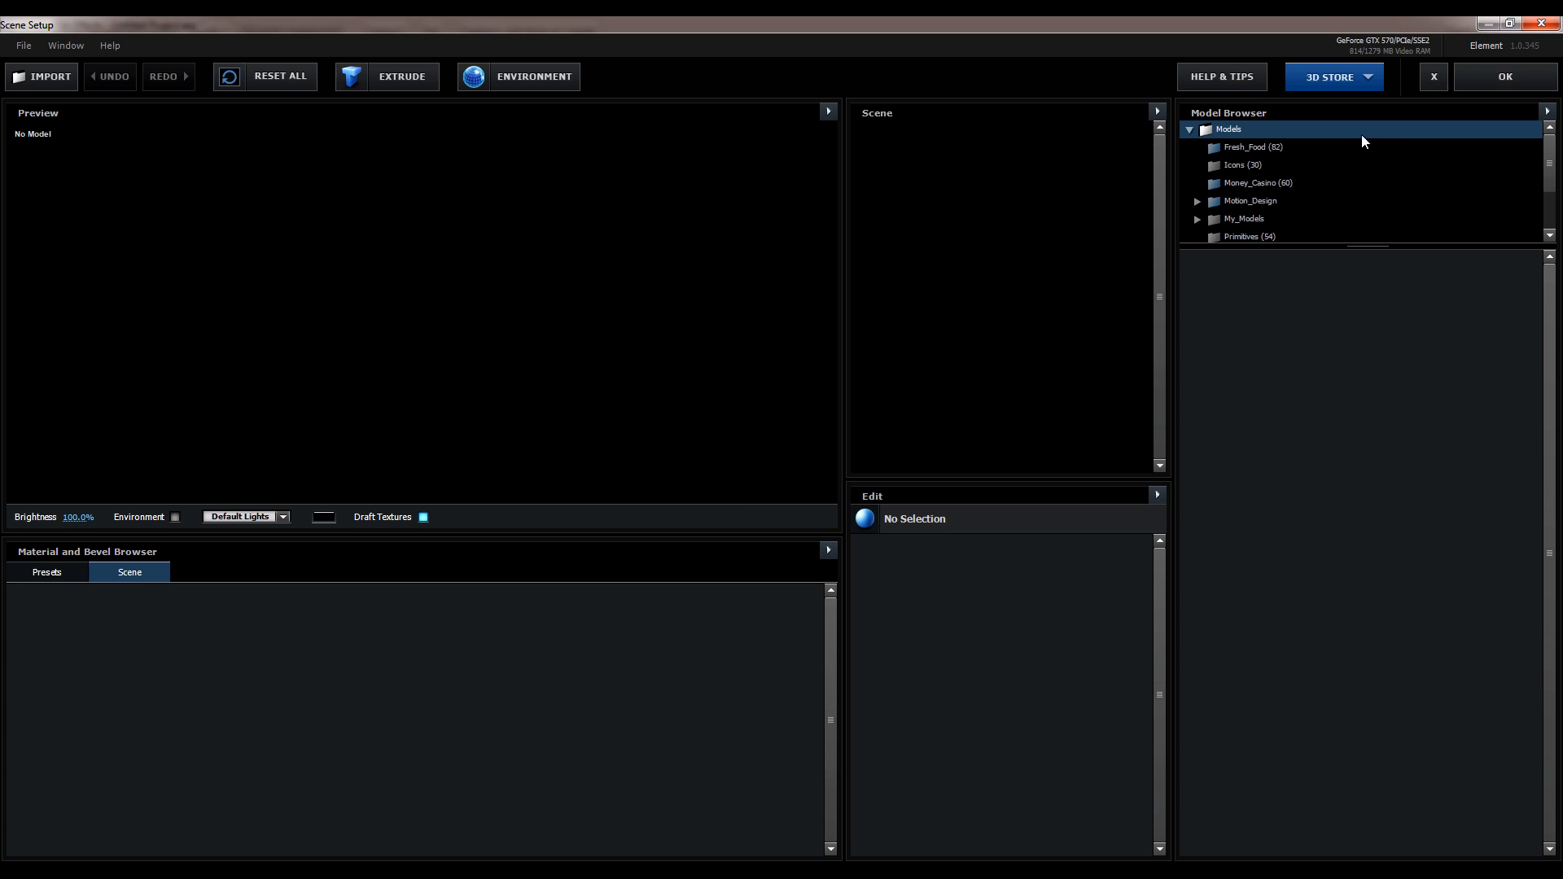
click(1224, 77)
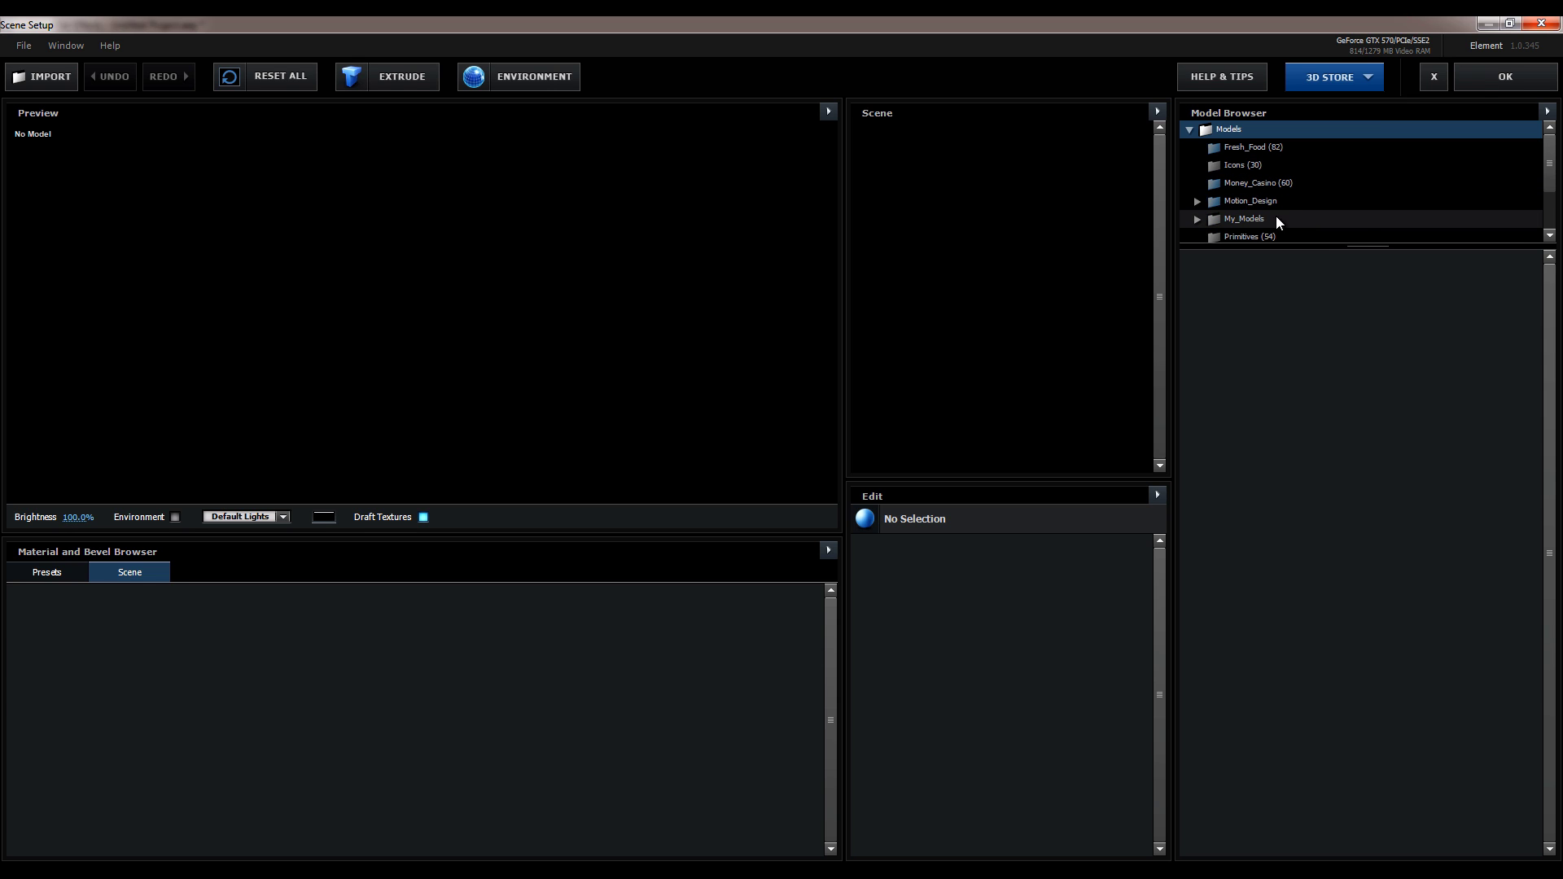
scroll(1304, 197, down, 1)
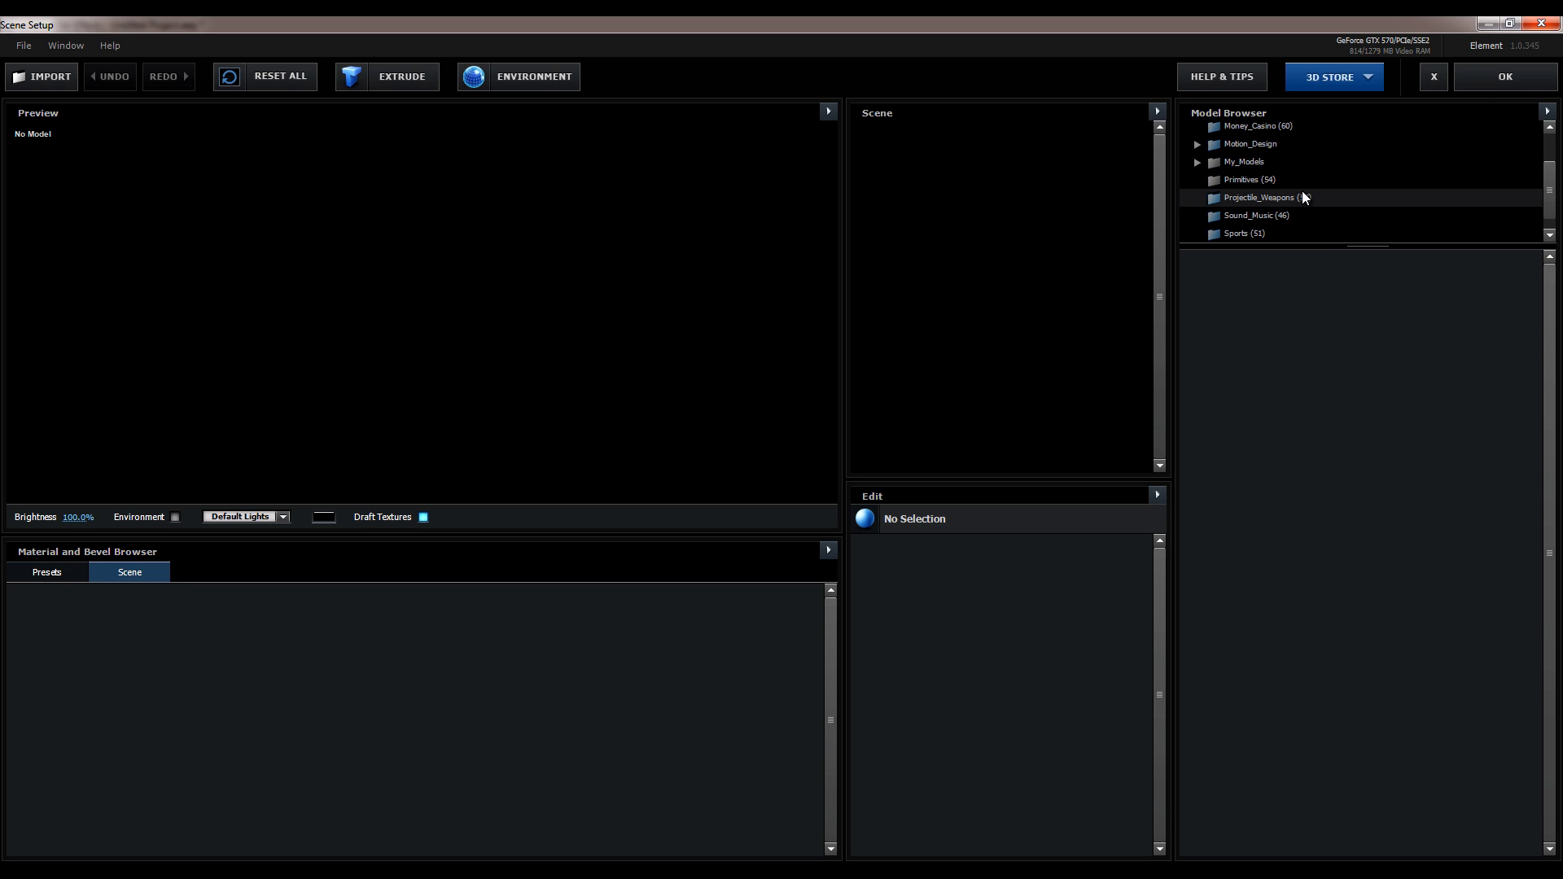
scroll(1331, 203, down, 1)
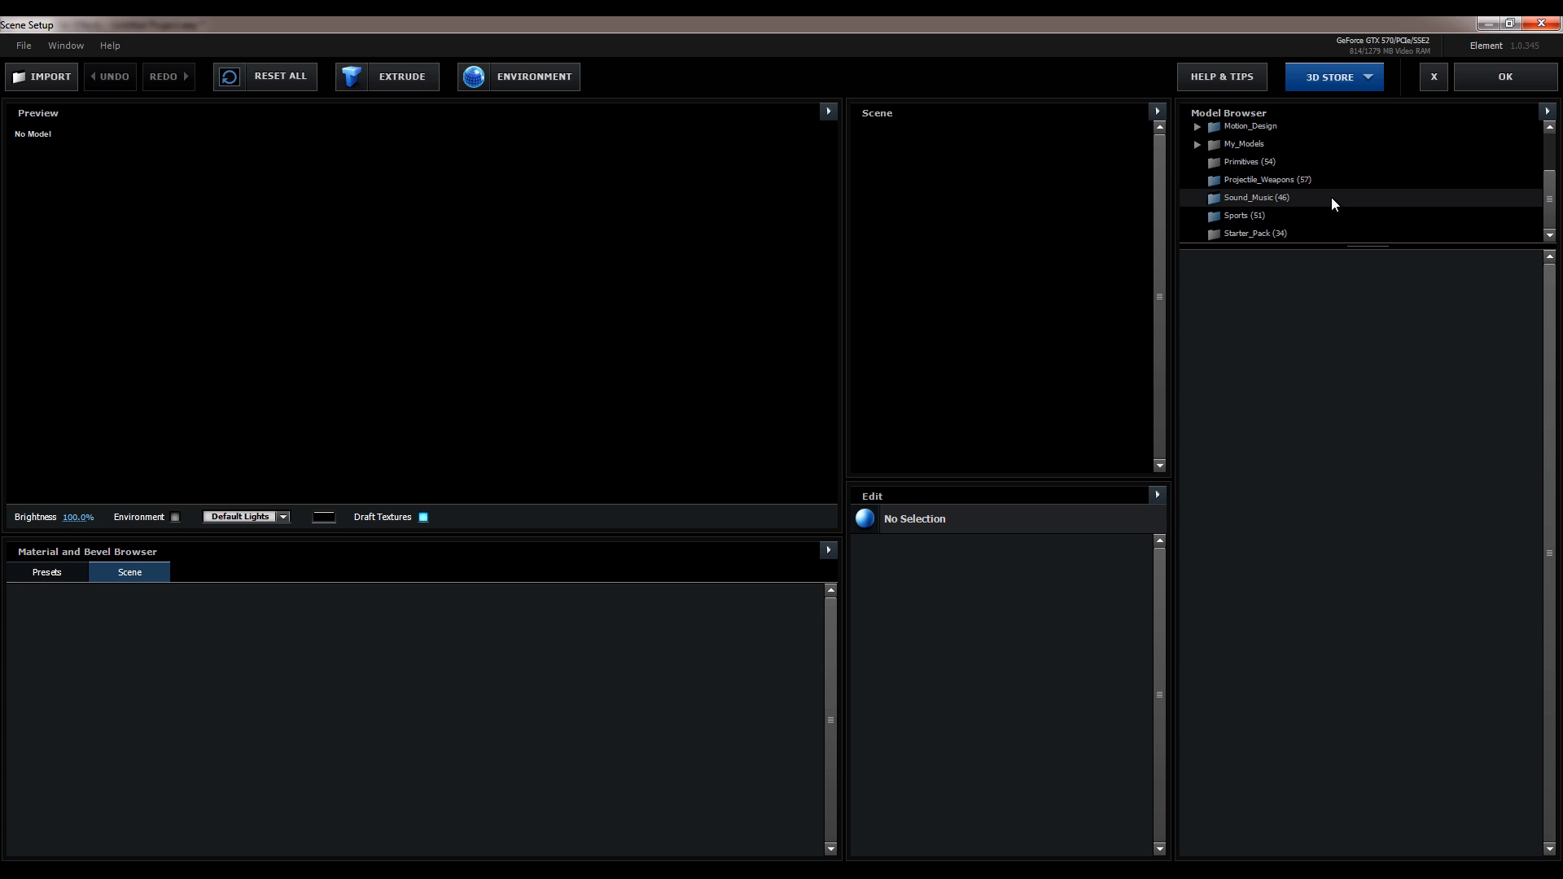
Step: Show the Starter_Pack models in the Model Browser, toggling draft textures on and off
click(1252, 234)
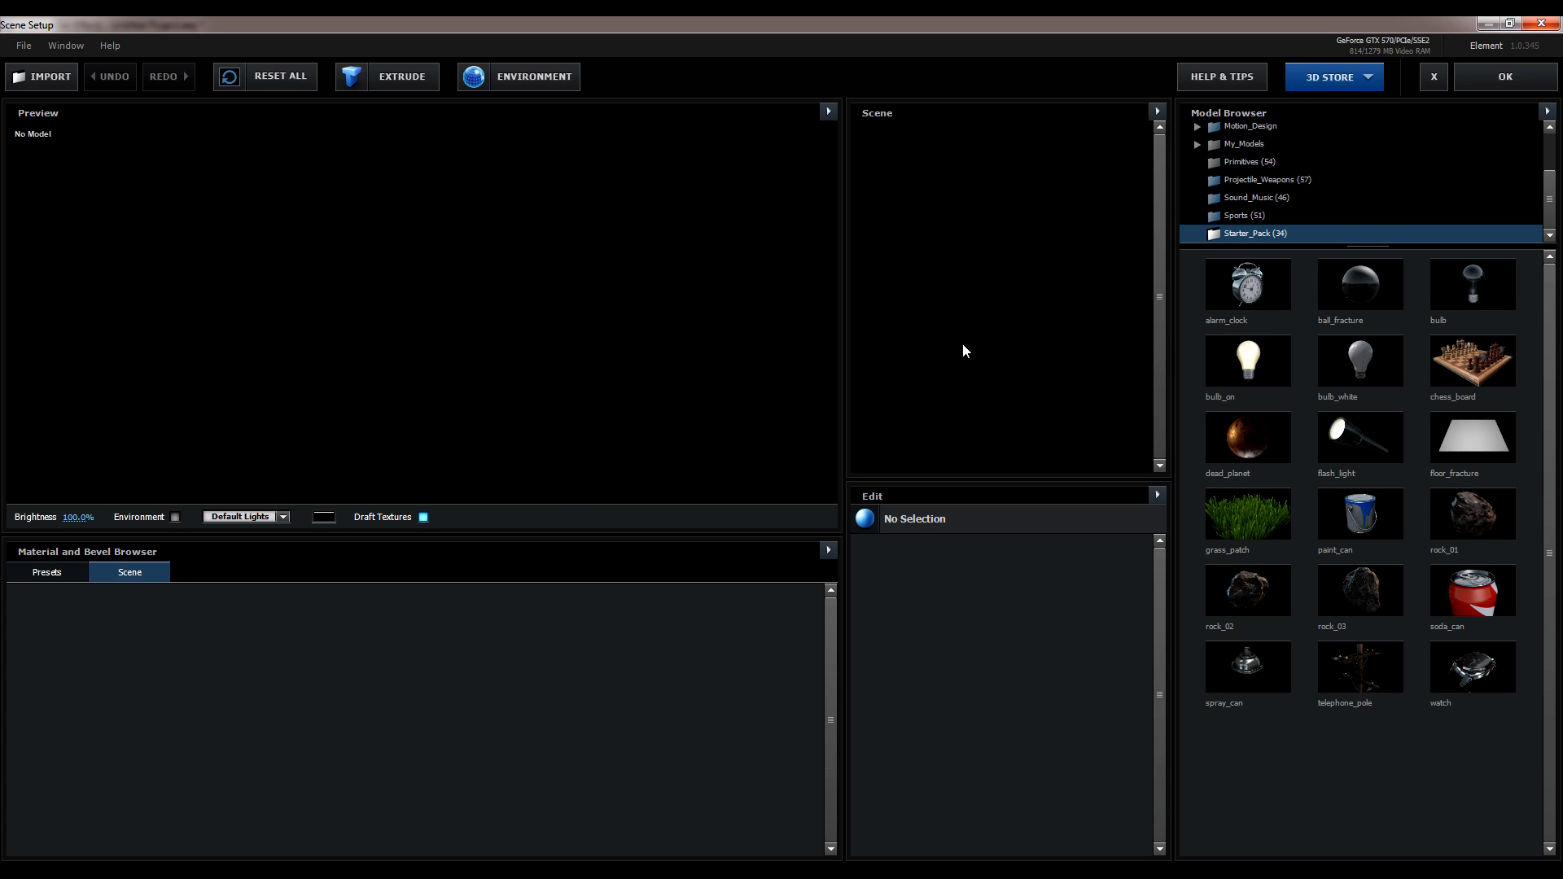
click(423, 517)
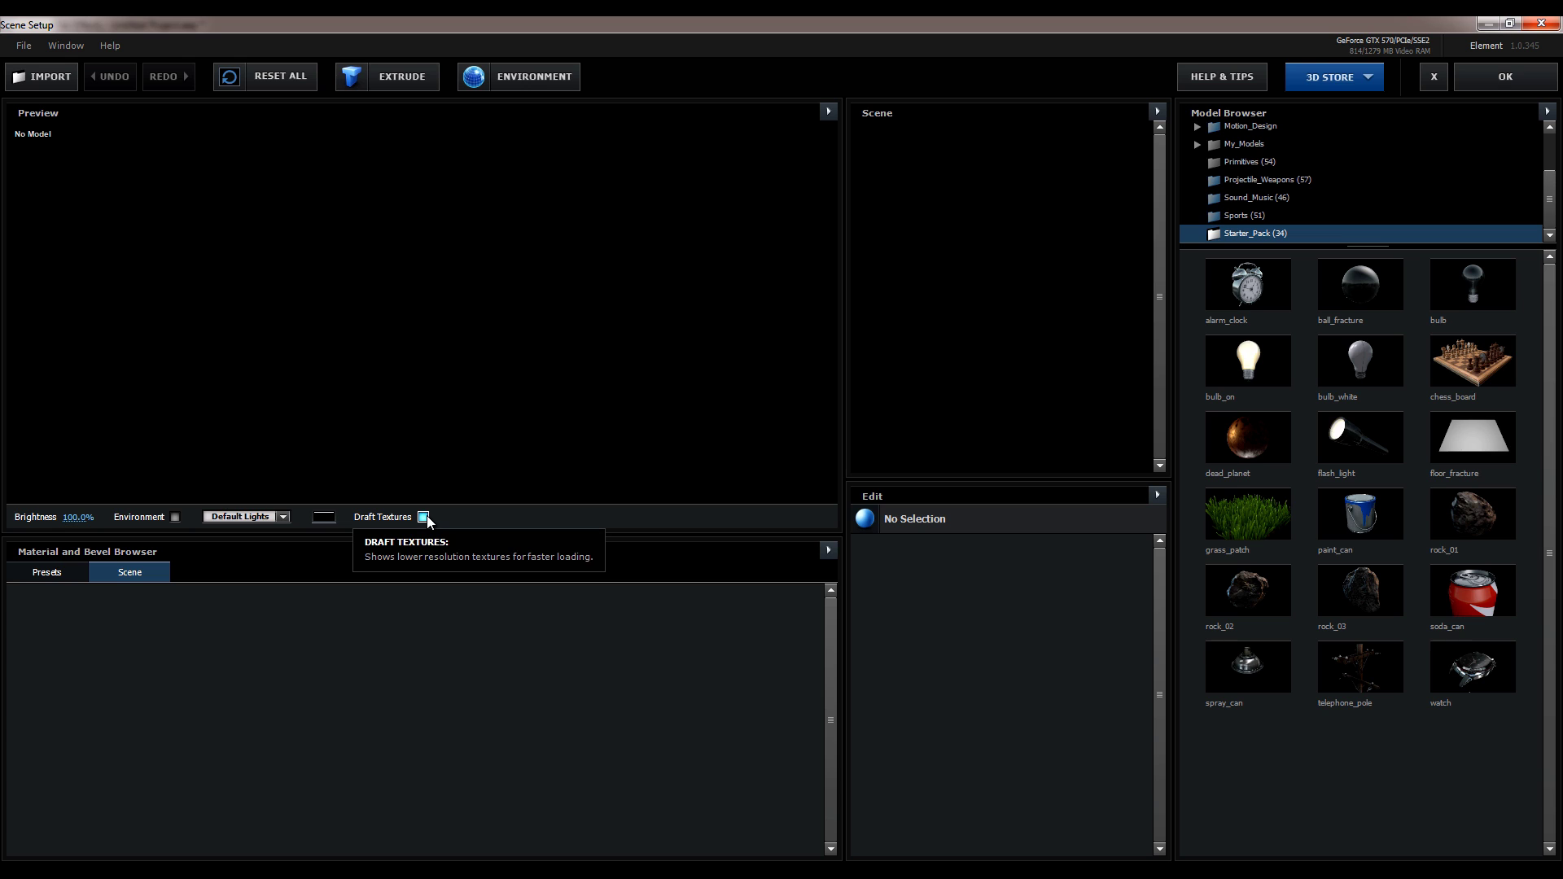
click(423, 517)
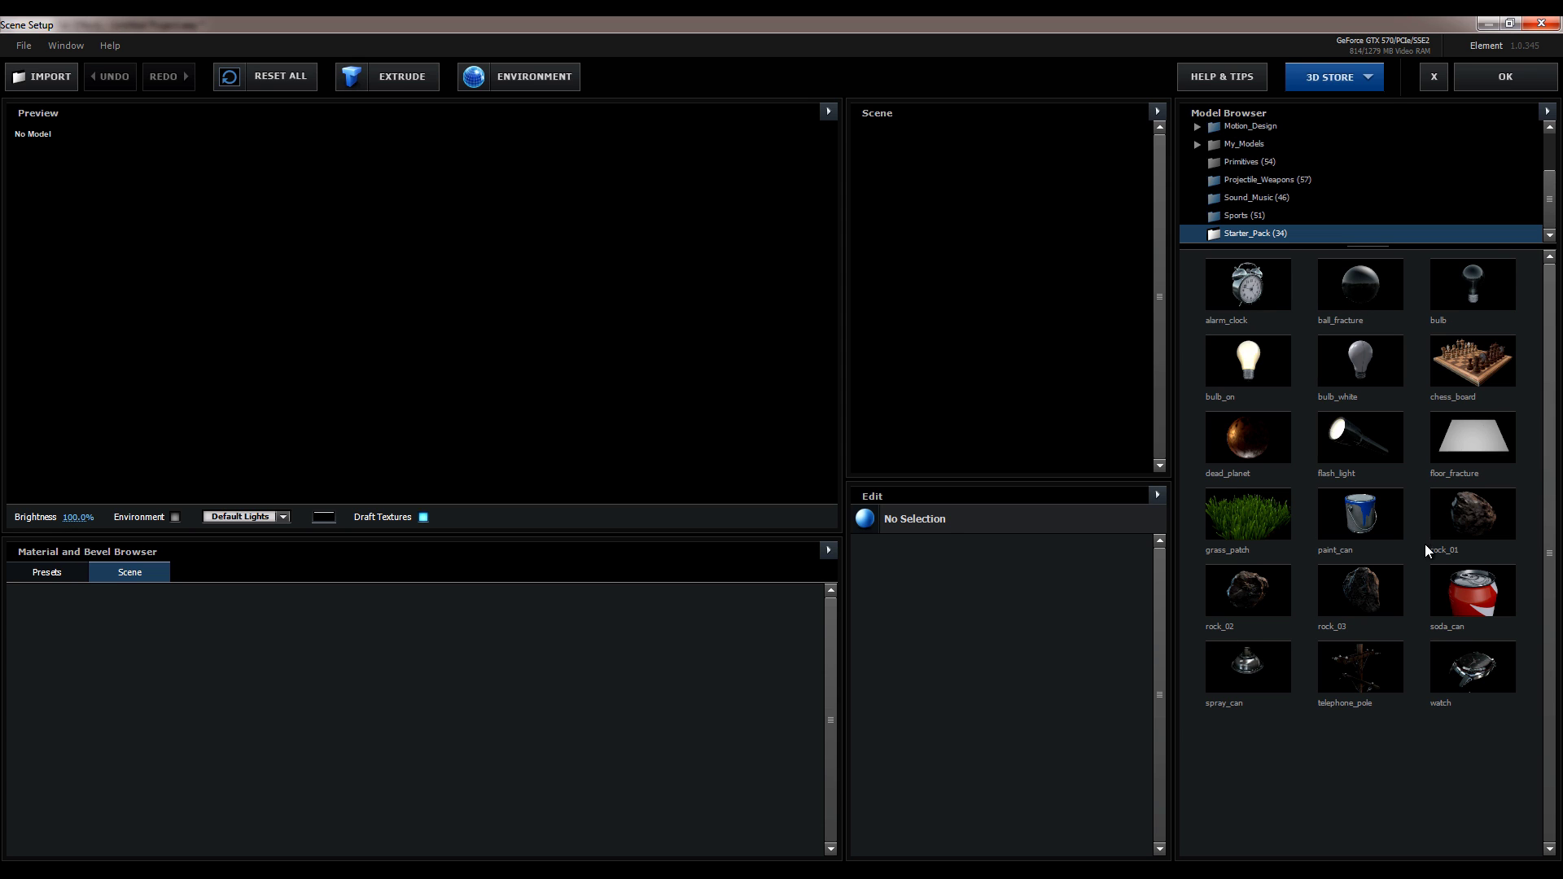
Step: Drag alarm_clock into the scene, then zoom and orbit to view it from front and side
drag(1261, 282, 1056, 294)
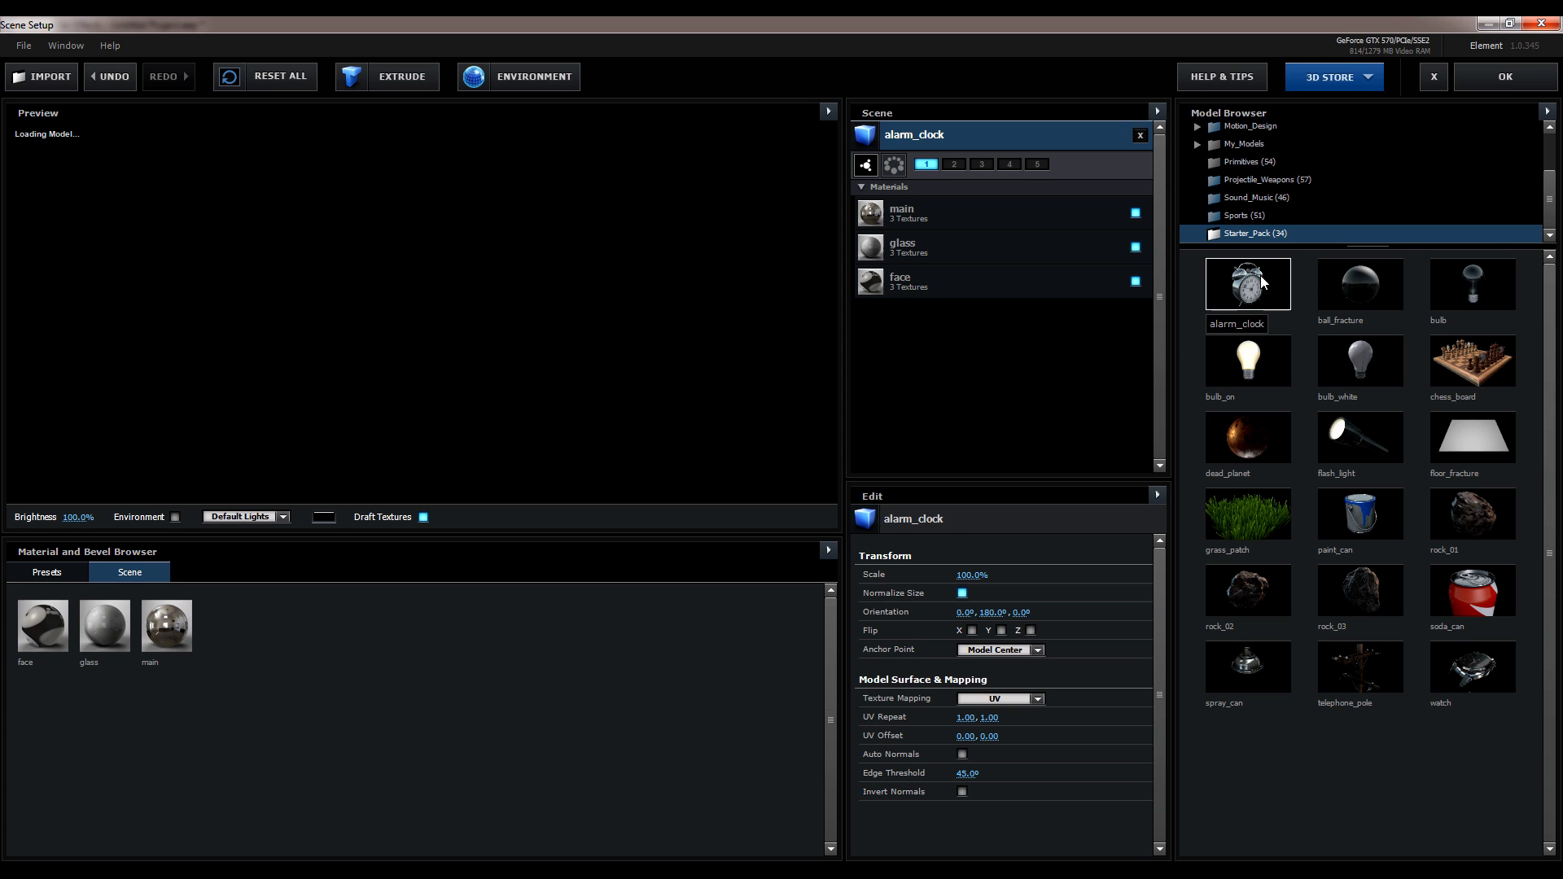
drag(371, 384, 420, 361)
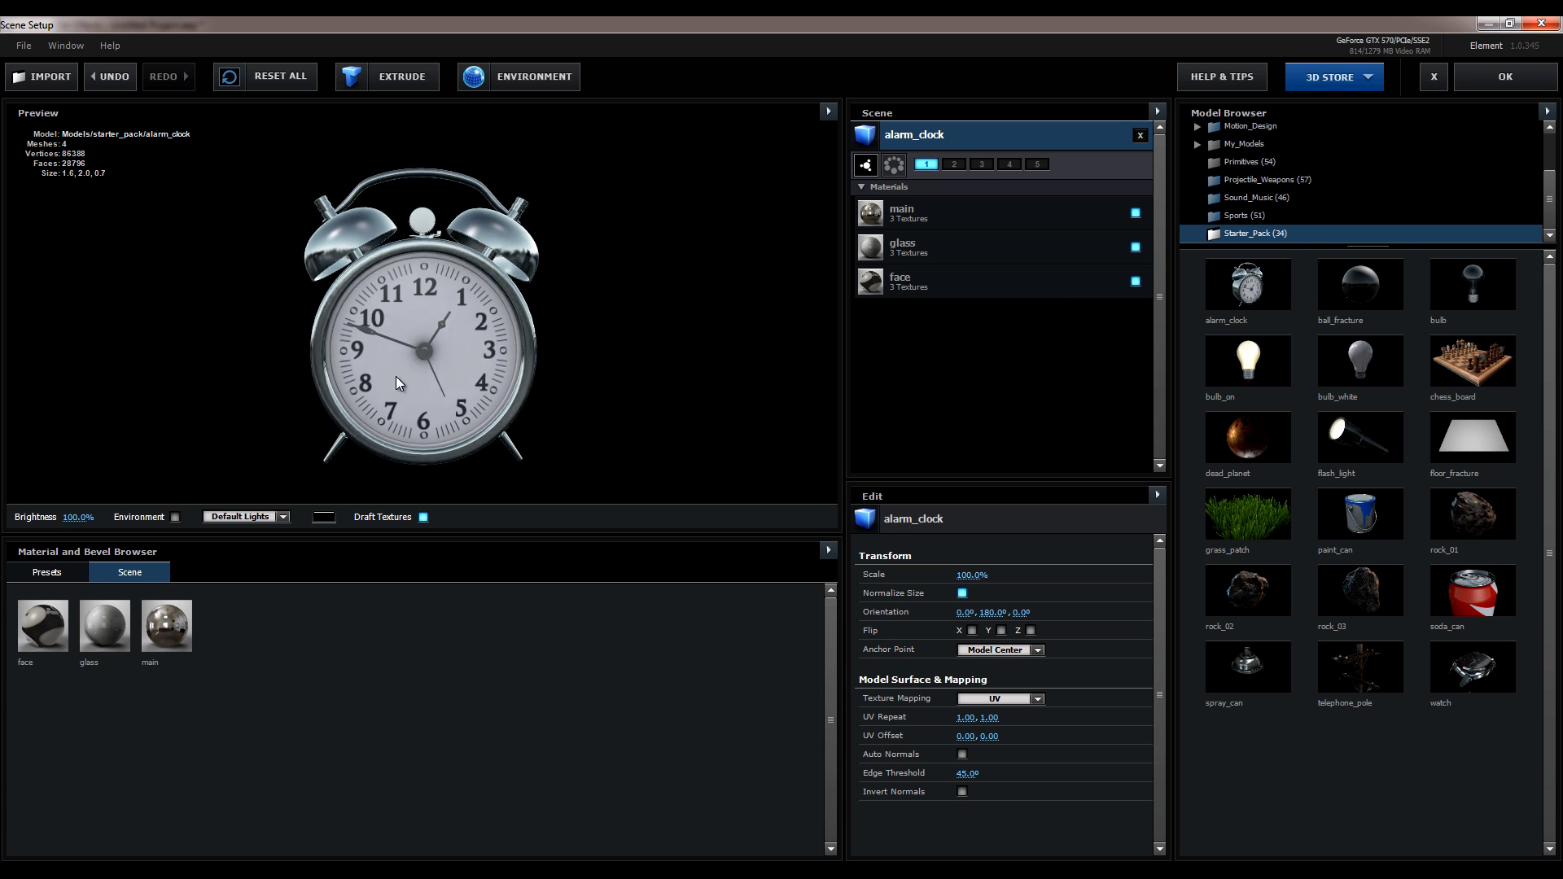
scroll(421, 350, up, 2)
scroll(421, 350, up, 3)
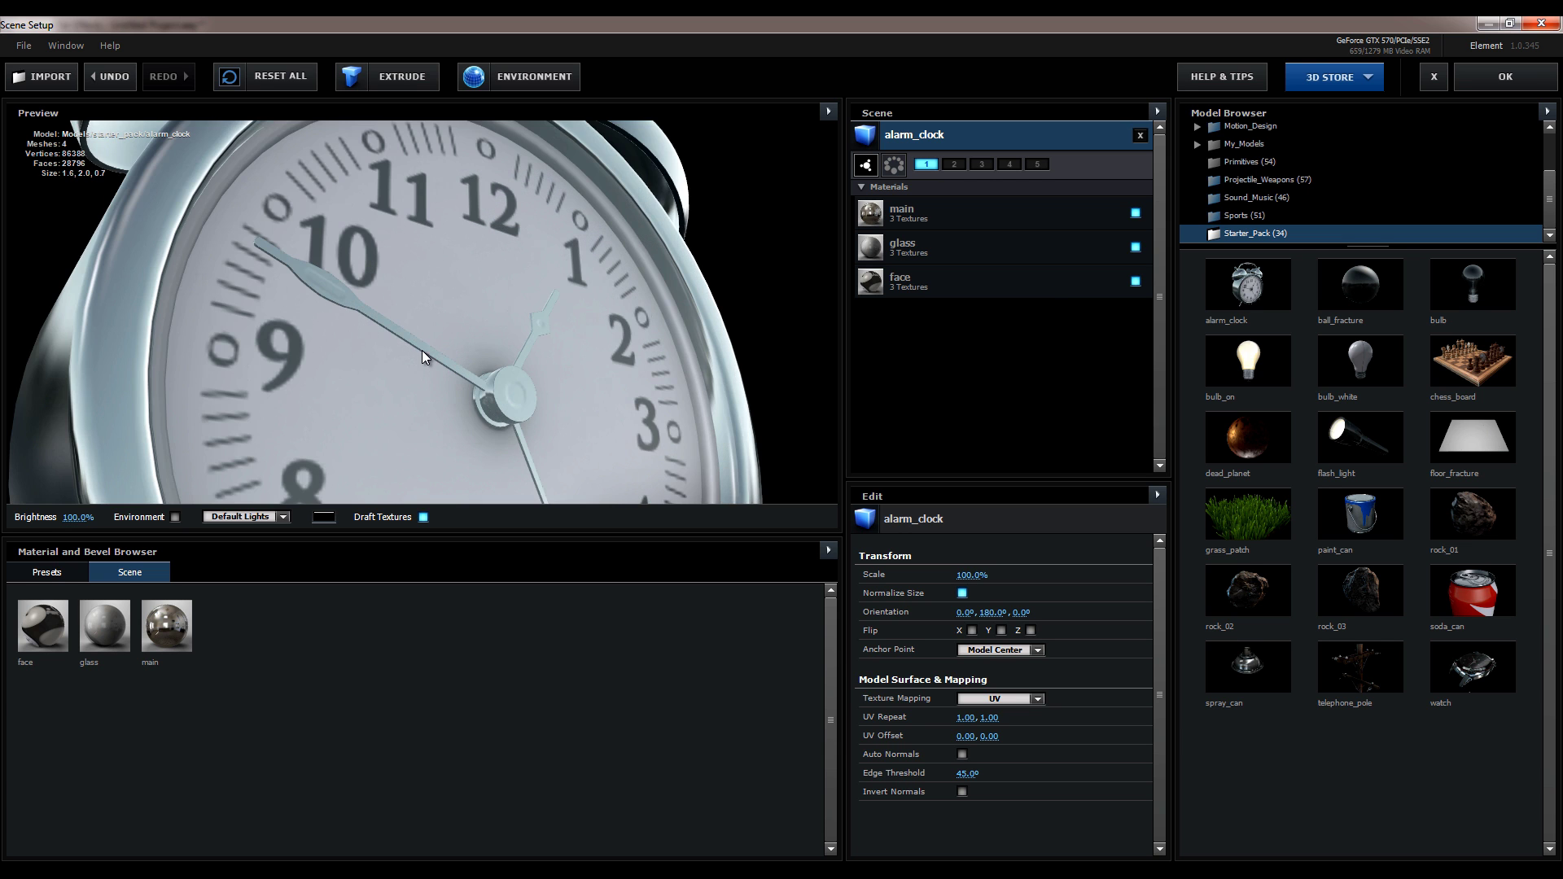
drag(427, 347, 540, 363)
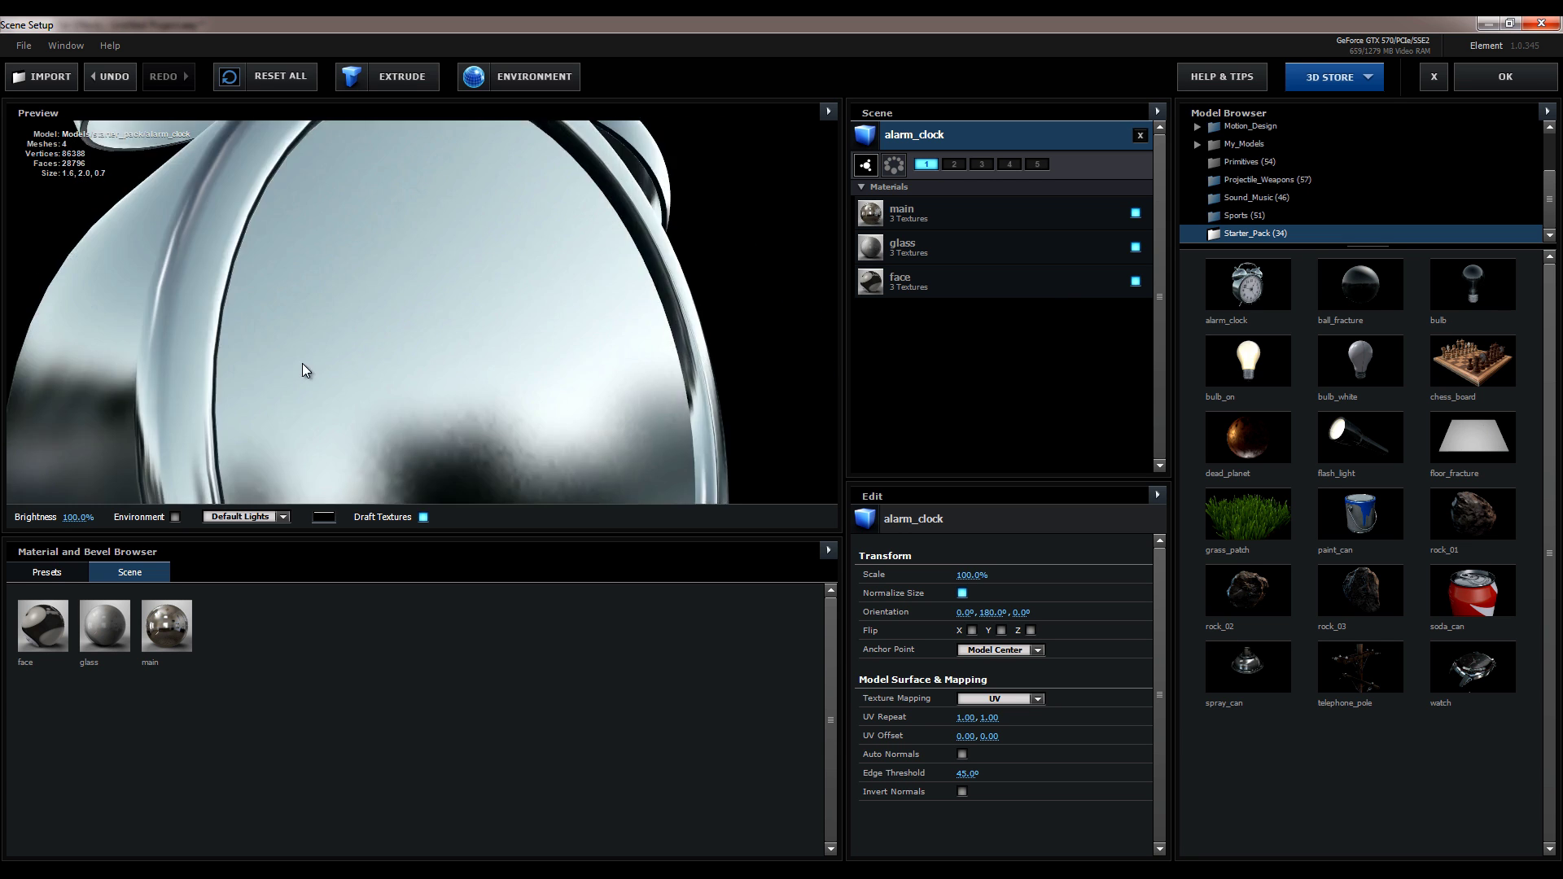
scroll(514, 377, down, 5)
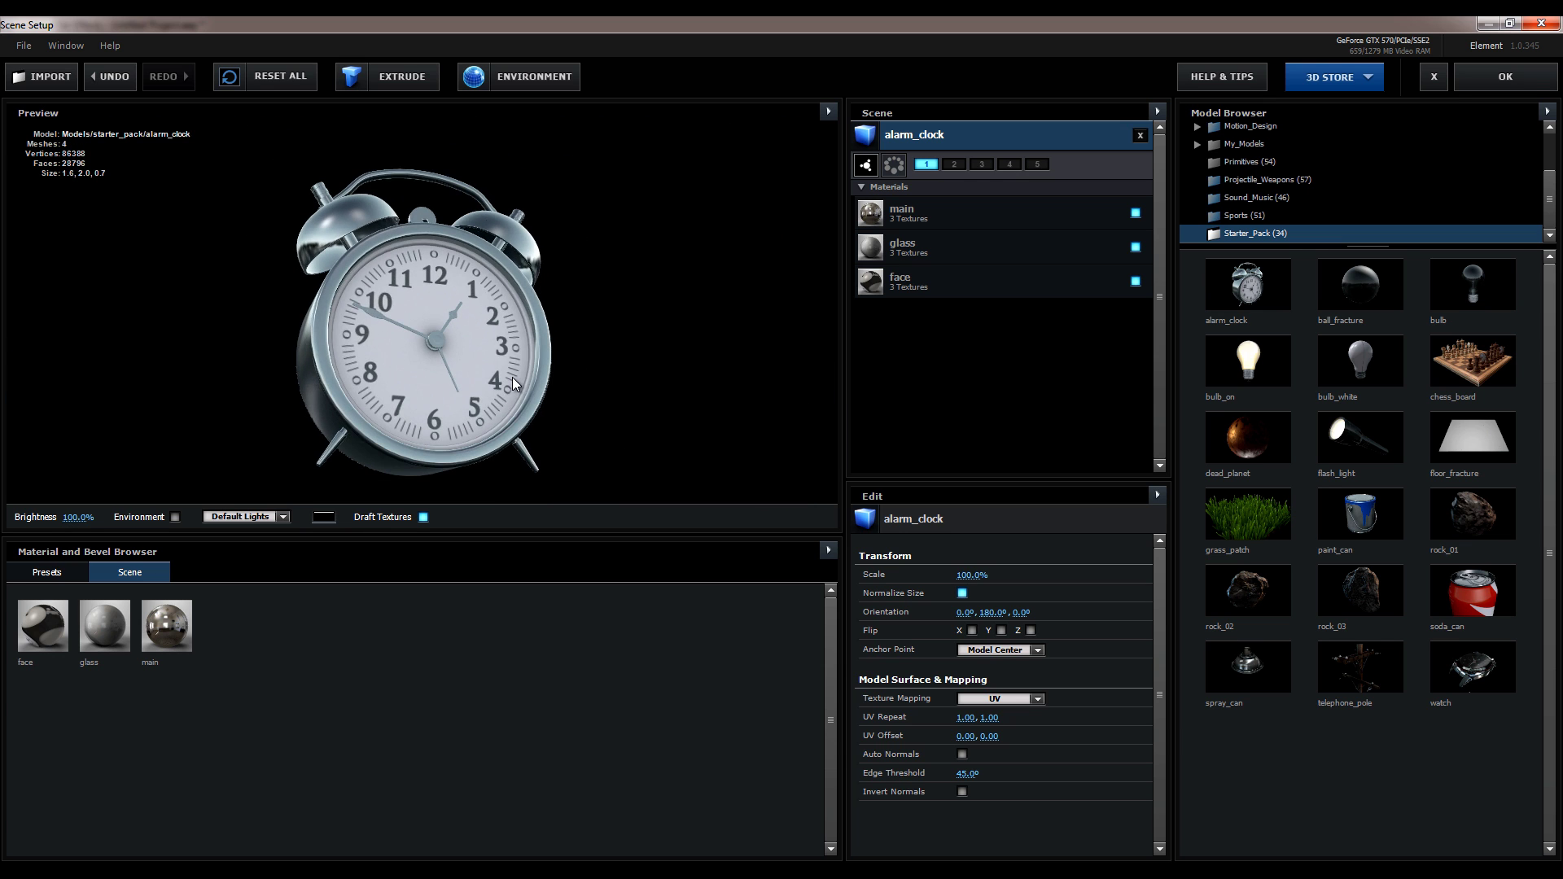
mouse_move(403, 322)
mouse_down()
mouse_move(749, 352)
mouse_move(403, 344)
mouse_move(466, 118)
mouse_move(378, 427)
mouse_move(378, 511)
mouse_move(444, 315)
mouse_move(368, 339)
mouse_move(299, 328)
mouse_move(614, 326)
mouse_move(330, 327)
mouse_move(434, 327)
mouse_move(412, 328)
mouse_up()
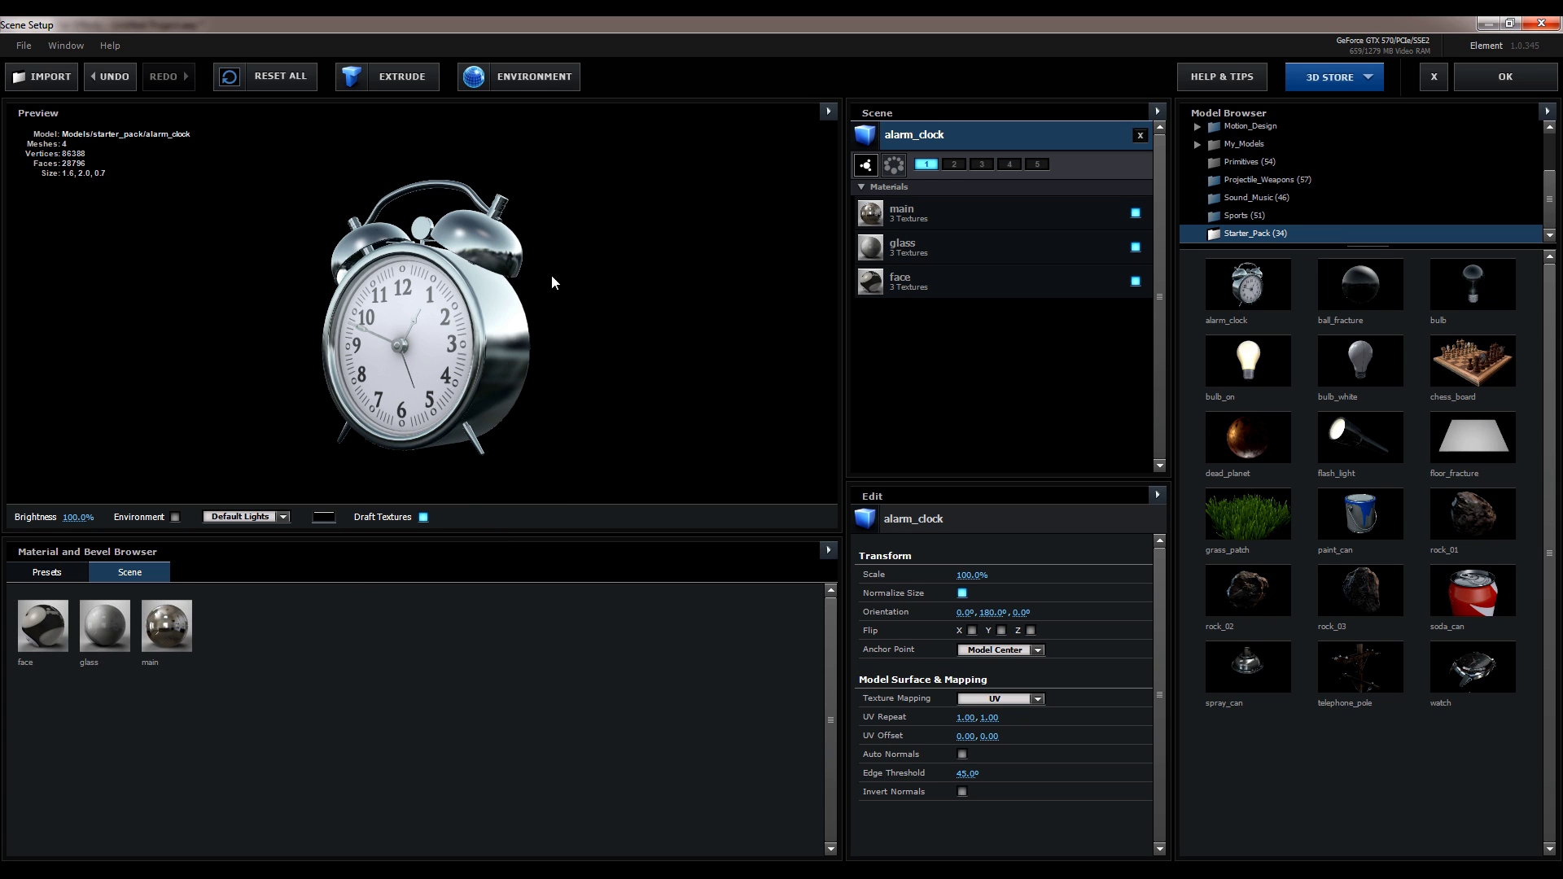
Step: Select the main, glass and face materials and scroll through the face material's settings
click(999, 227)
click(981, 254)
click(975, 282)
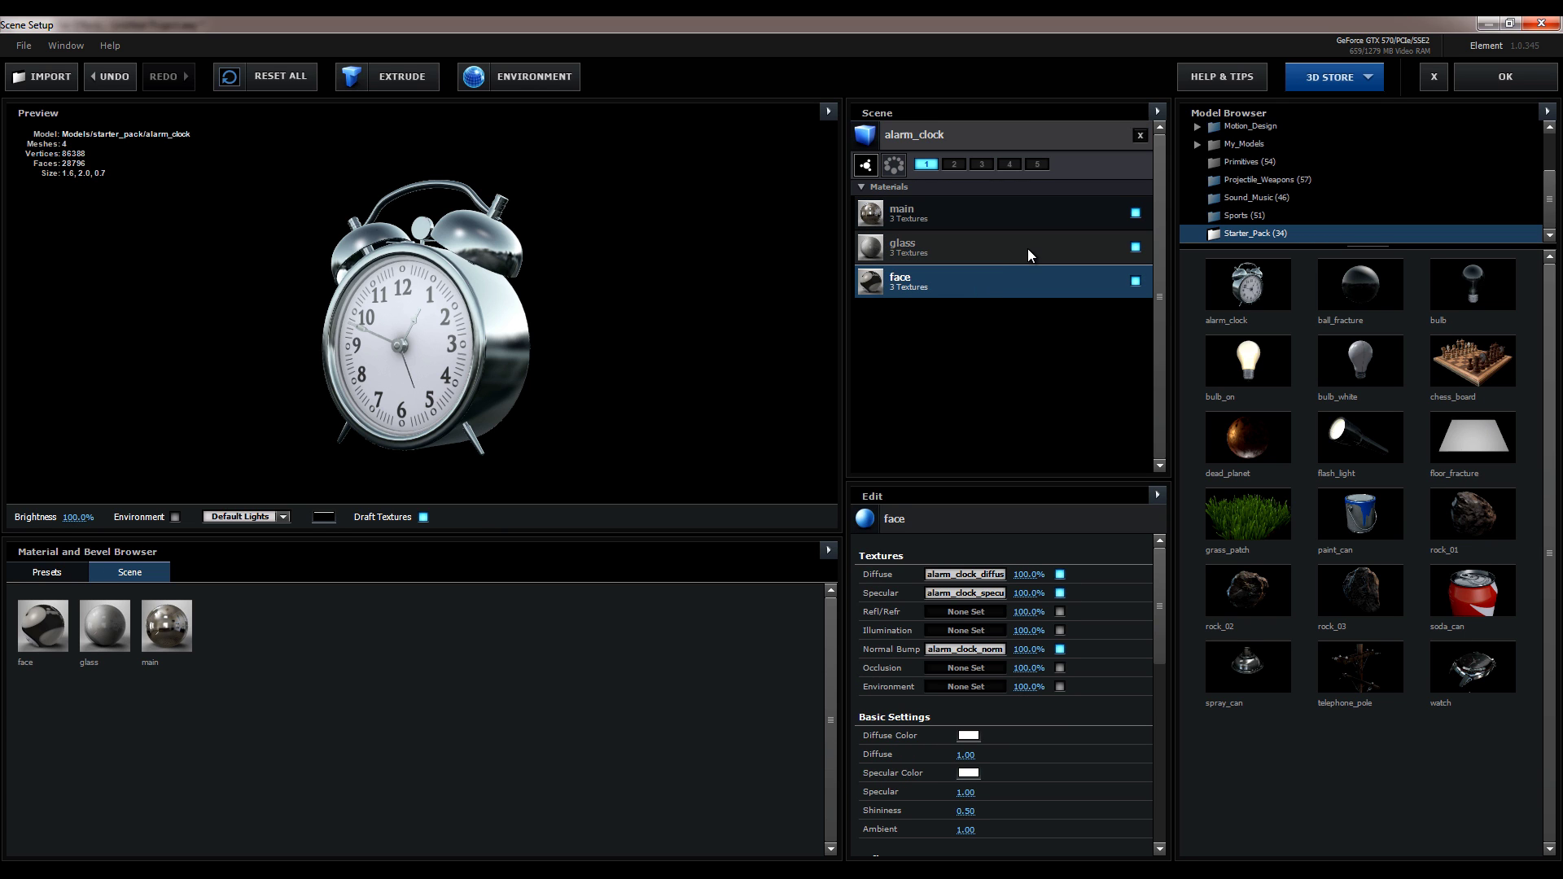
scroll(1062, 643, down, 3)
scroll(1060, 637, down, 3)
scroll(1047, 633, down, 3)
scroll(1047, 634, up, 3)
scroll(1038, 624, up, 5)
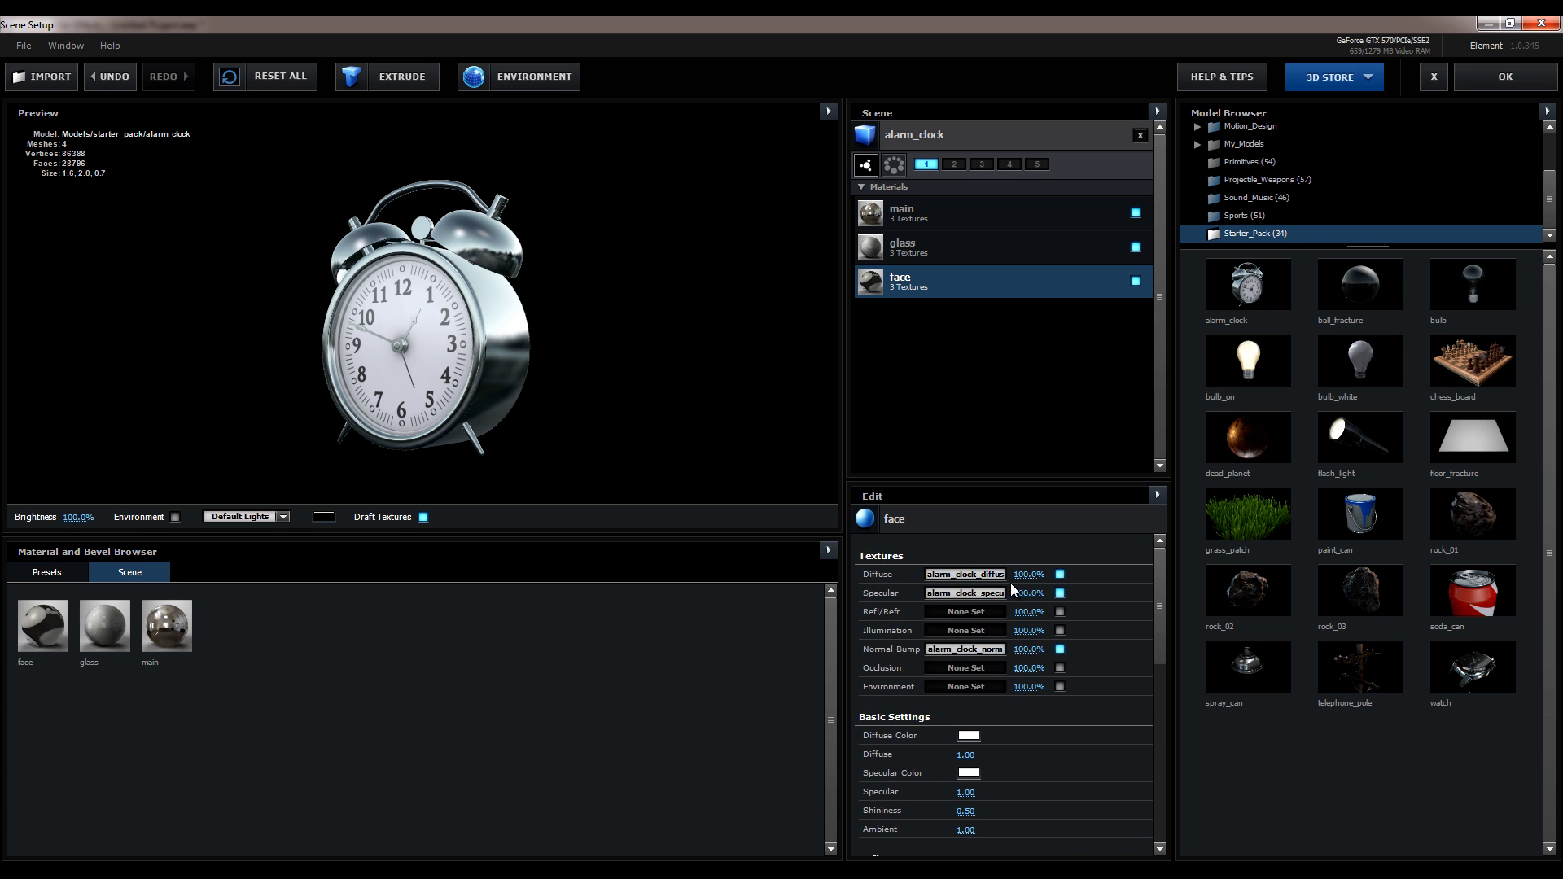
scroll(993, 603, down, 3)
scroll(983, 609, down, 3)
scroll(983, 600, up, 4)
scroll(983, 599, up, 3)
scroll(1027, 610, down, 3)
scroll(1023, 606, up, 2)
scroll(1022, 606, up, 2)
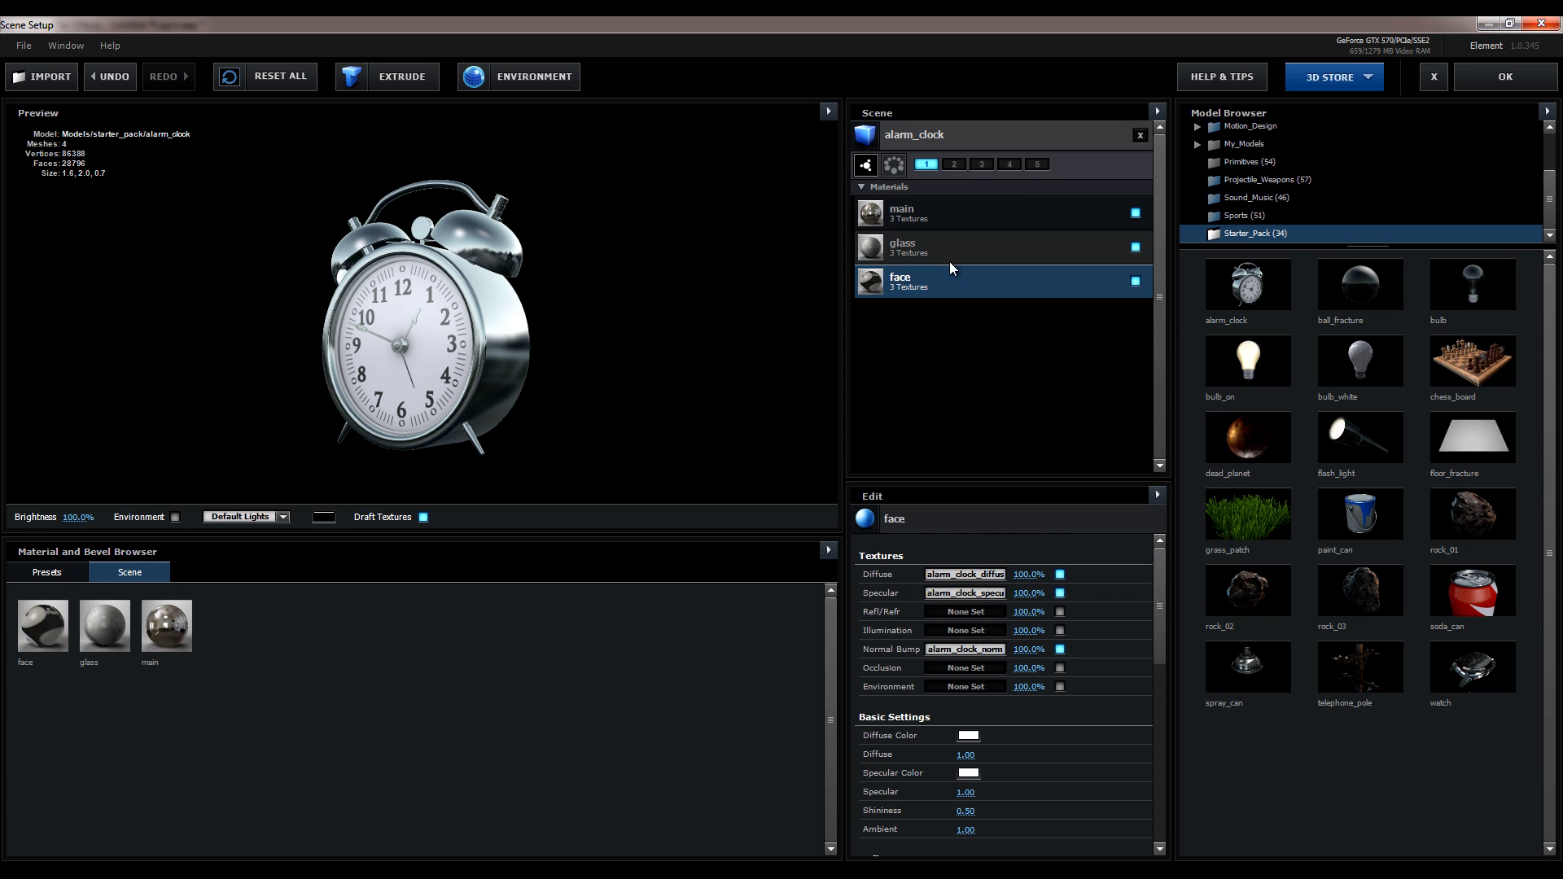
Step: Review the main and glass material settings, turn the clock toward the viewer, and apply with OK
click(945, 204)
scroll(1079, 660, down, 3)
scroll(1067, 618, up, 3)
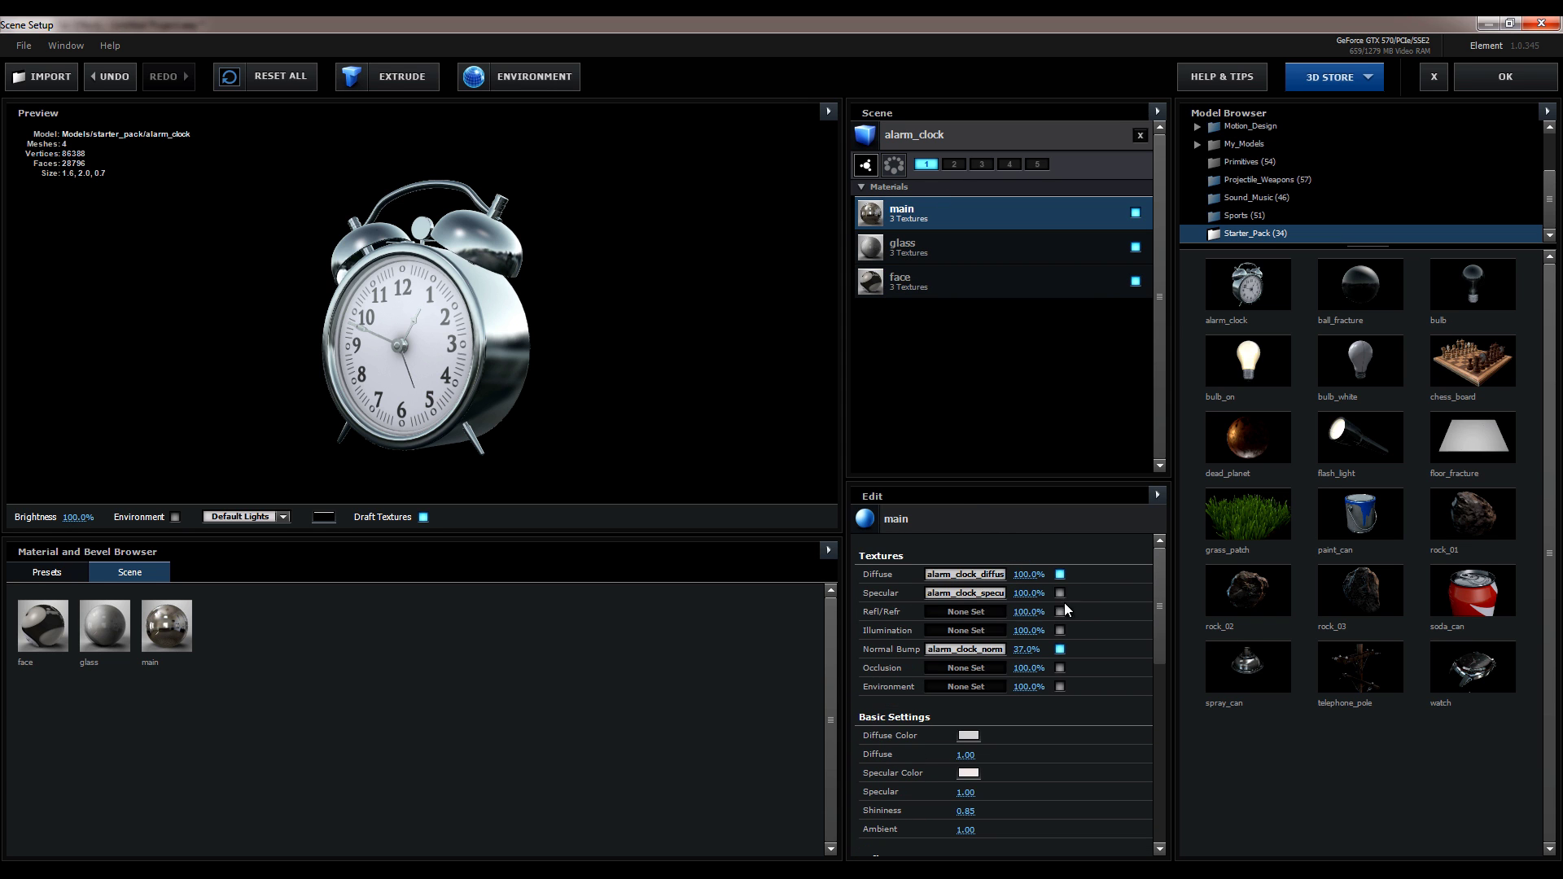
click(989, 251)
click(968, 277)
click(967, 247)
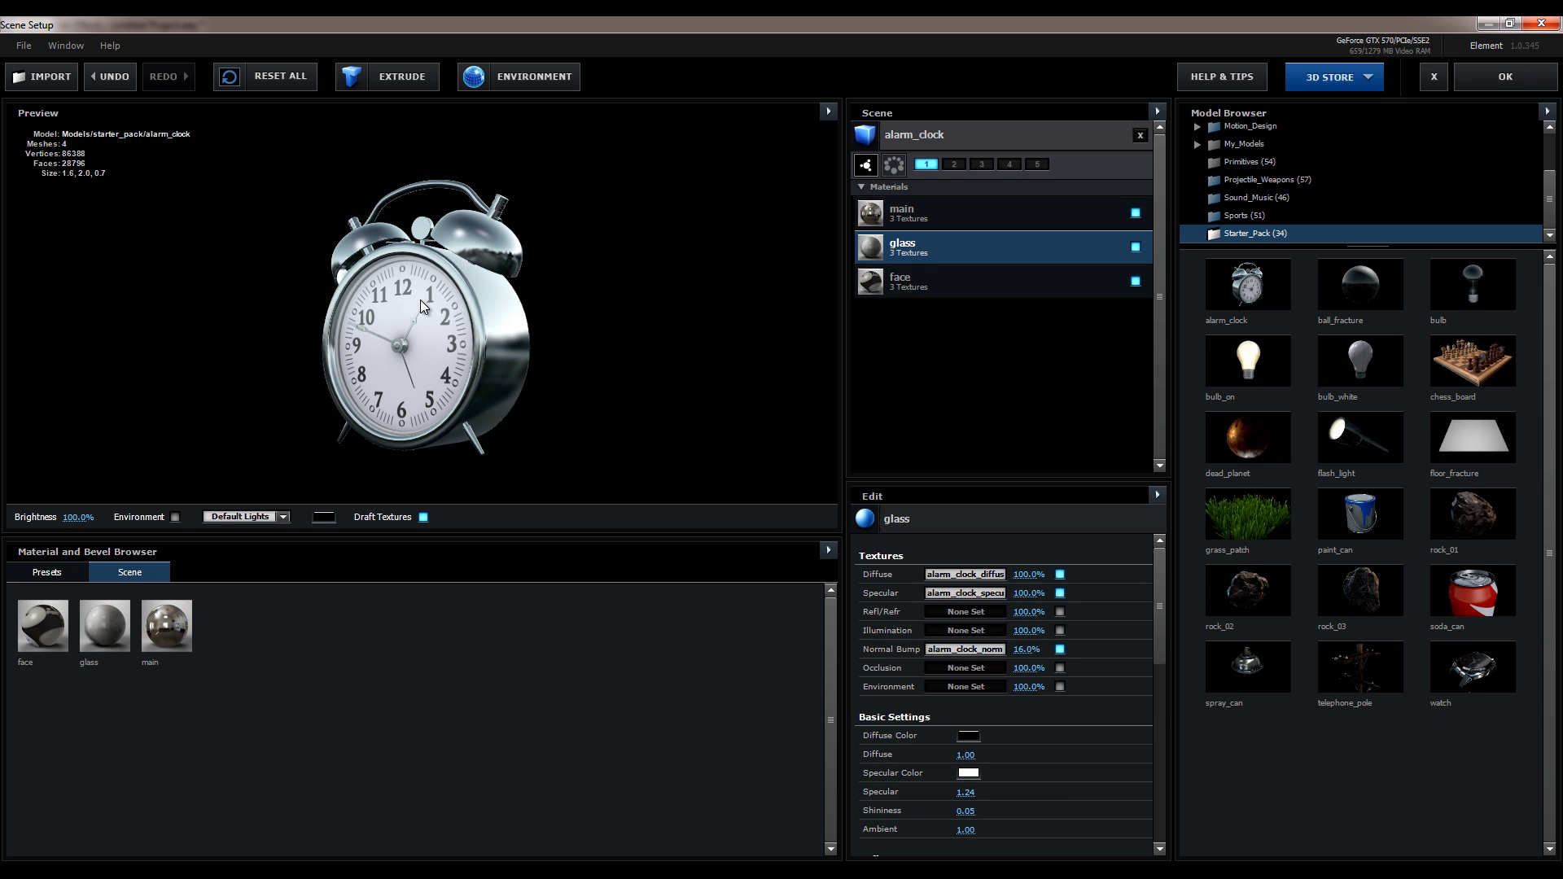
mouse_move(414, 306)
mouse_down()
mouse_move(497, 312)
mouse_move(432, 301)
mouse_up()
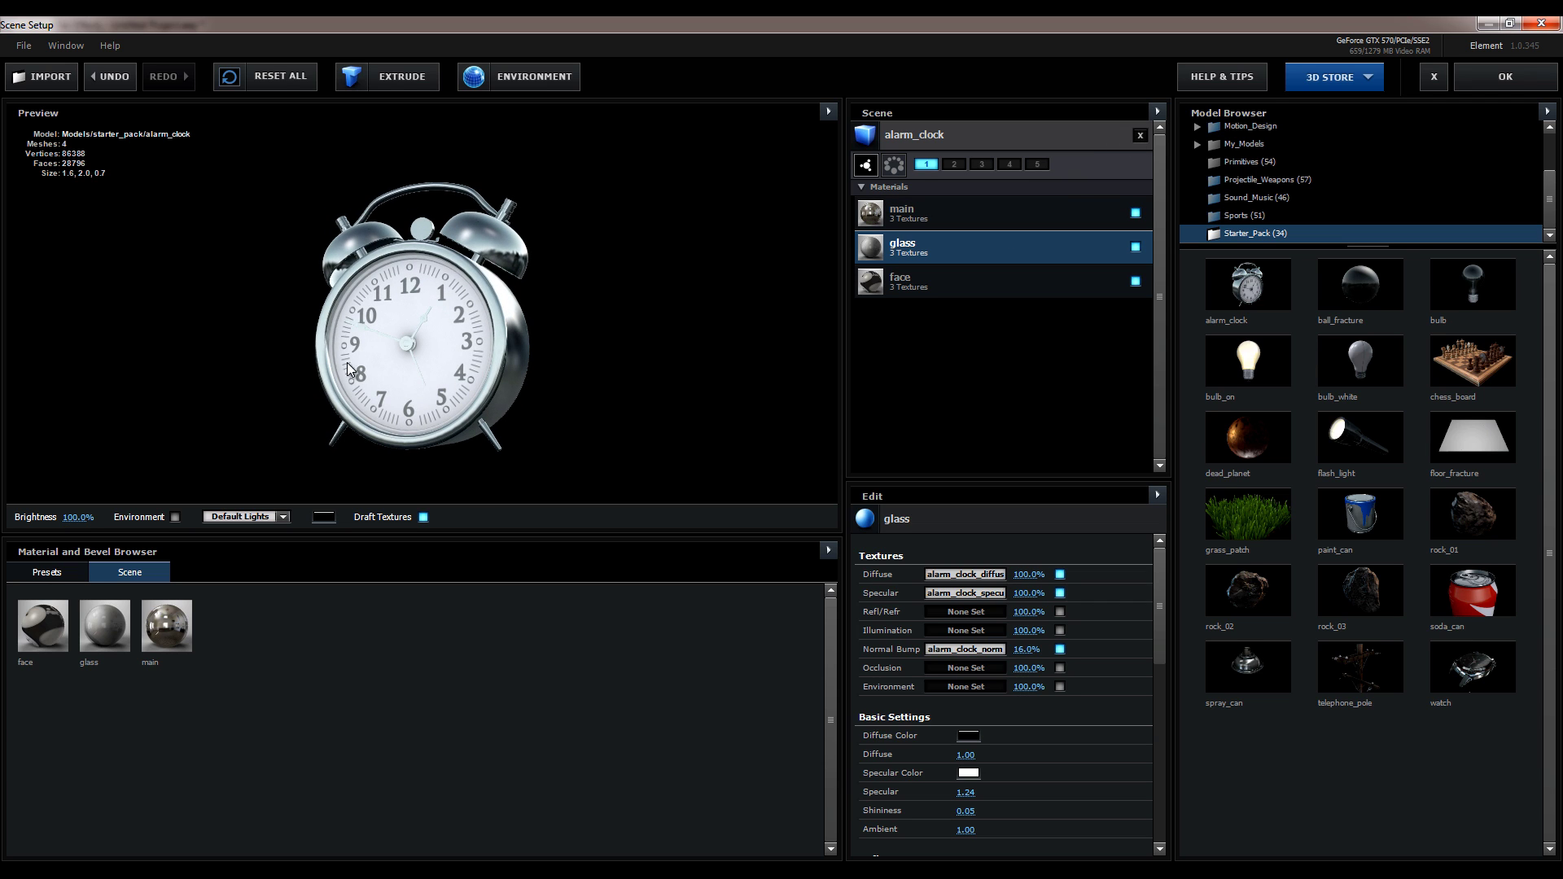
click(1488, 79)
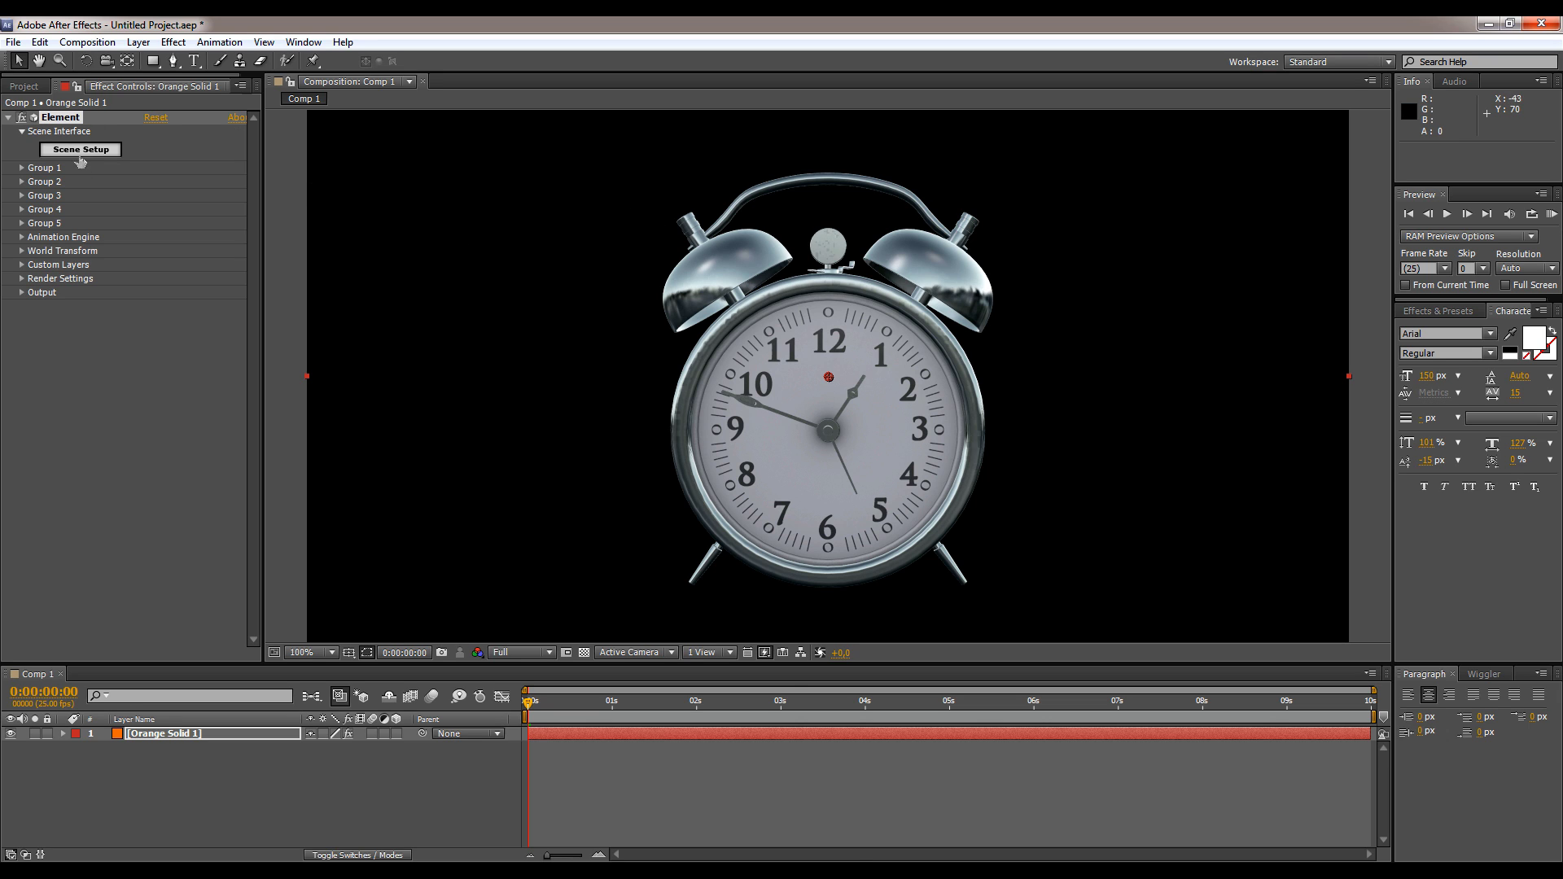
Step: Reopen Scene Setup and swap the alarm clock for a fresh Starter_Pack alarm_clock model
click(81, 149)
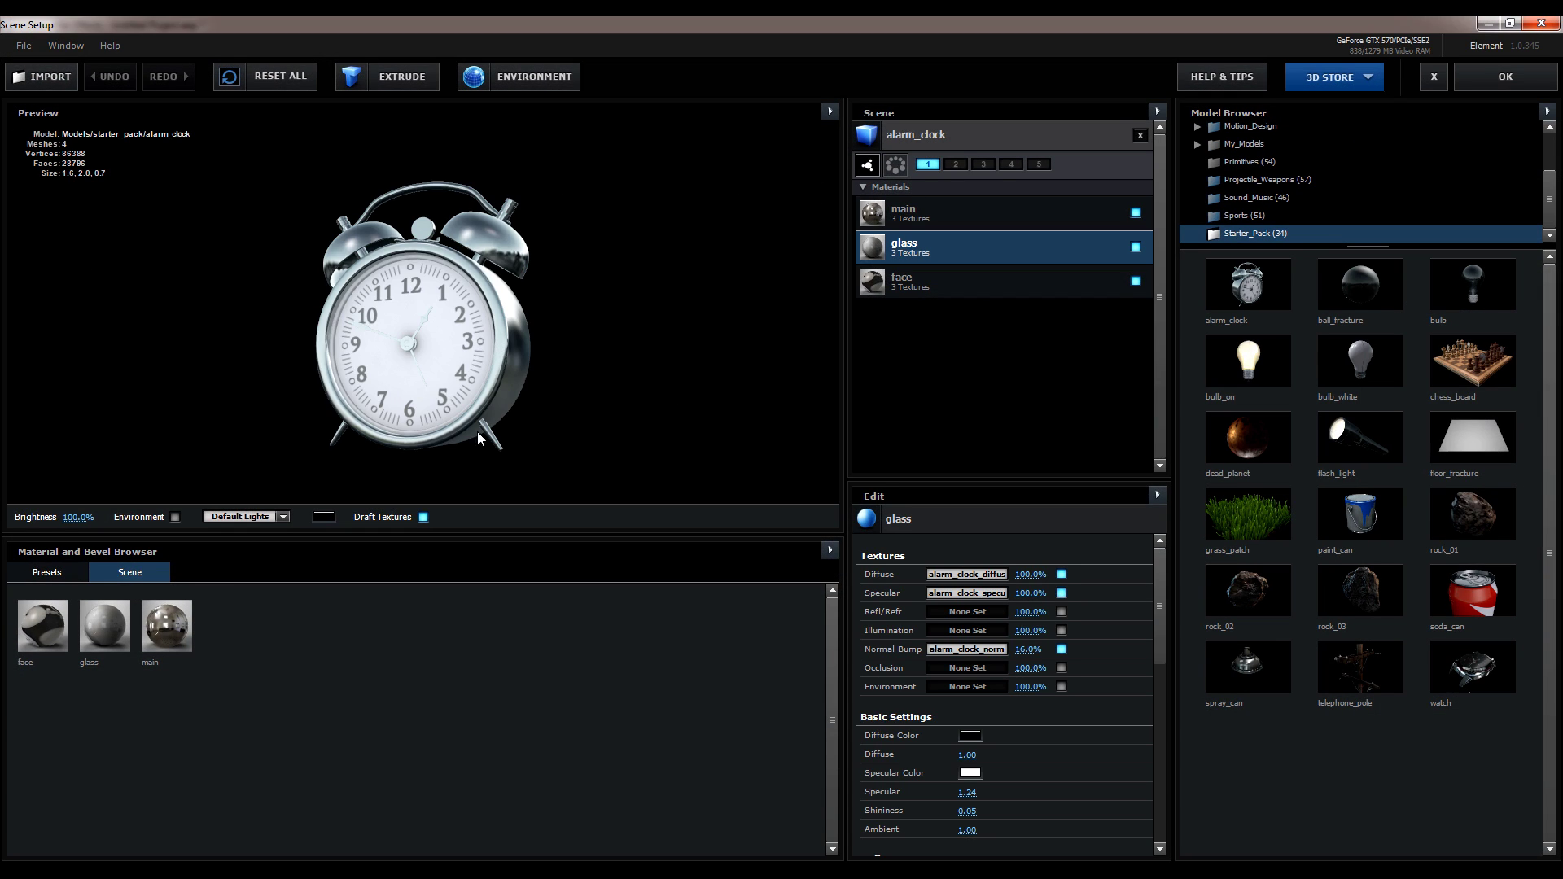
mouse_move(422, 305)
mouse_down()
mouse_move(532, 311)
mouse_move(341, 291)
mouse_move(505, 303)
mouse_move(417, 291)
mouse_move(429, 320)
mouse_up()
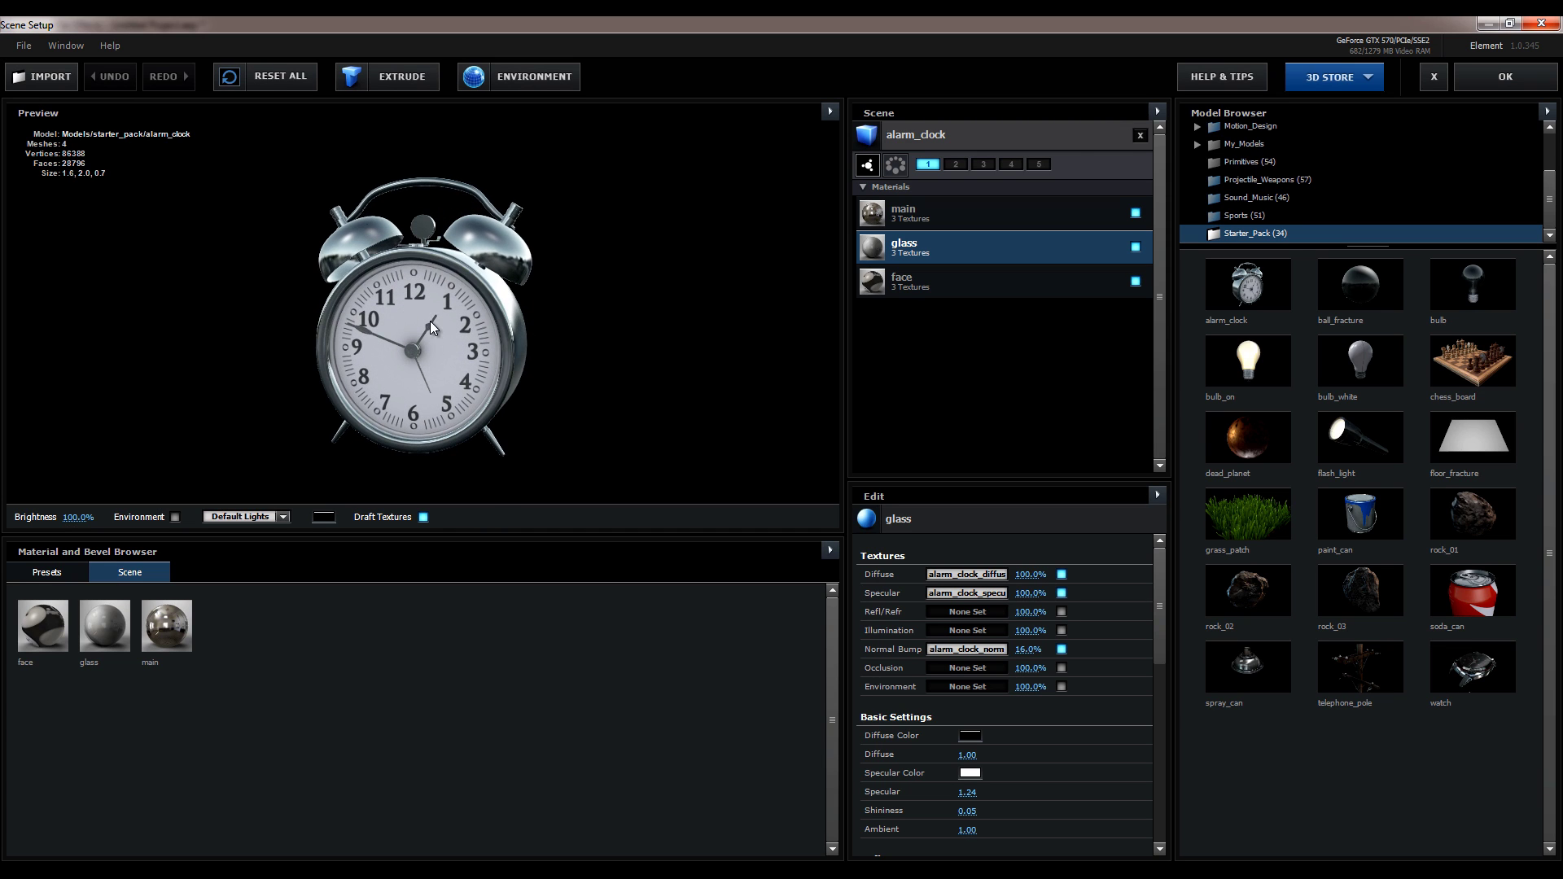
click(1140, 136)
drag(1247, 285, 1081, 350)
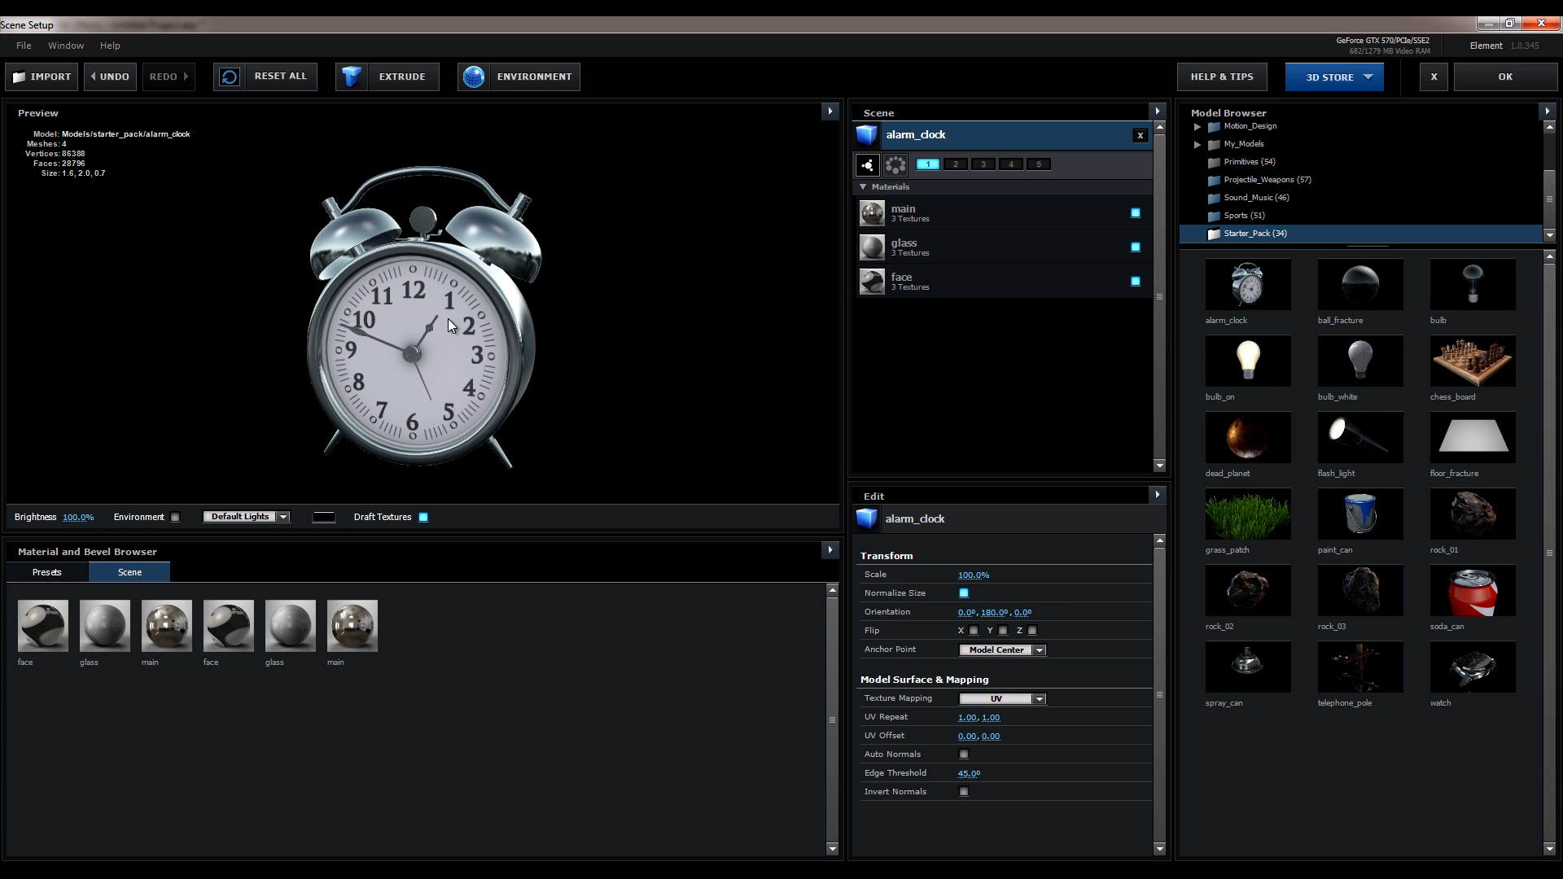
Step: Move the new clock up in the preview and shift the lighting to darken its face
drag(468, 327, 453, 289)
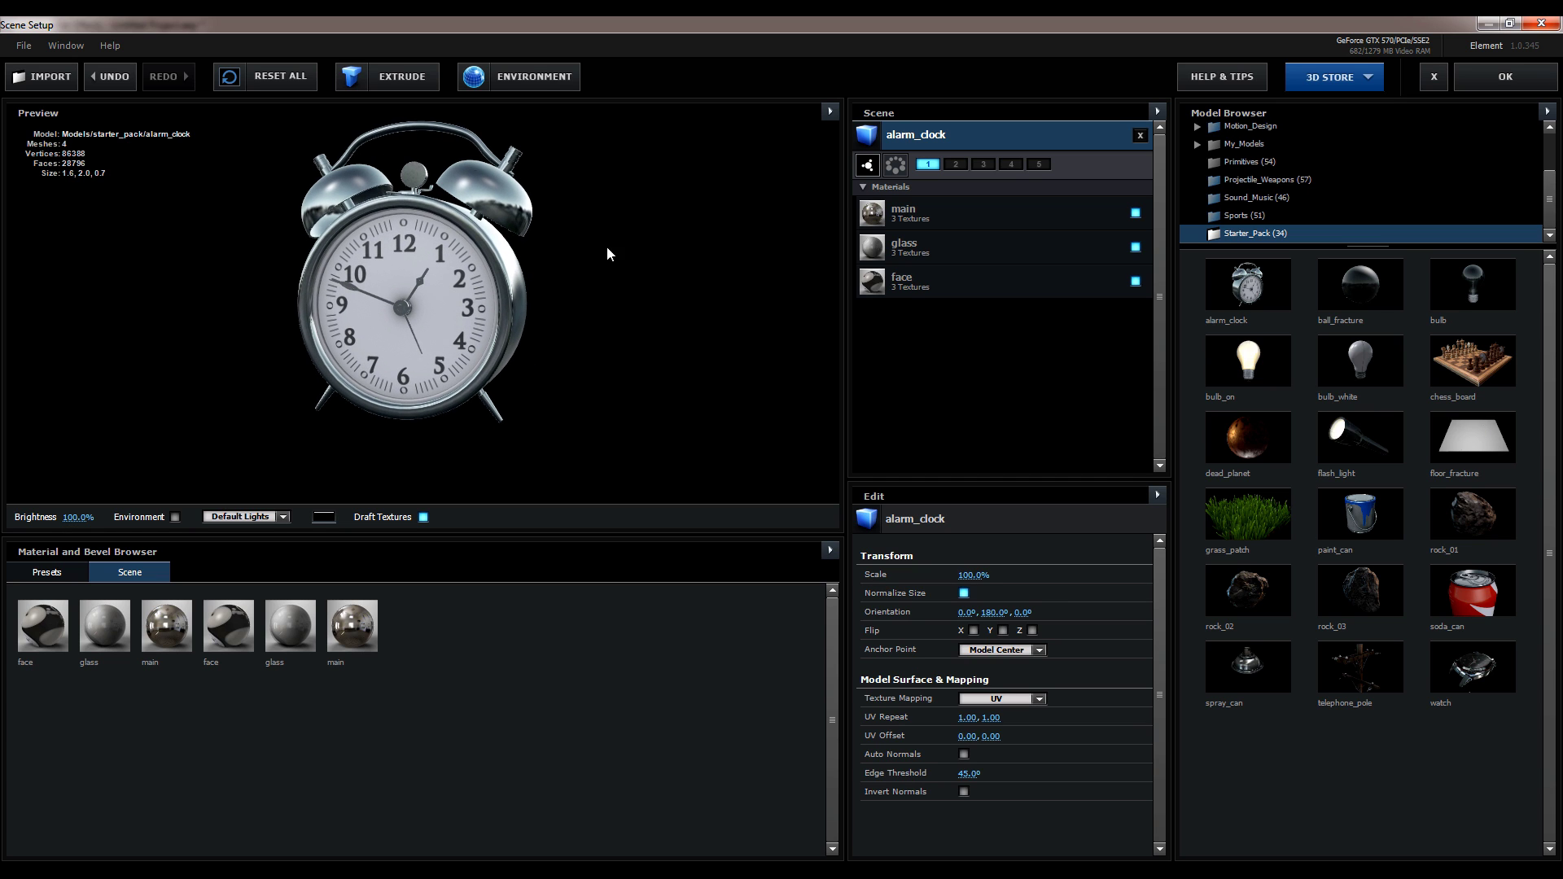
mouse_move(402, 247)
mouse_down()
mouse_move(384, 308)
mouse_move(409, 242)
mouse_move(400, 275)
mouse_move(378, 263)
mouse_move(378, 288)
mouse_move(406, 267)
mouse_move(363, 298)
mouse_move(391, 300)
mouse_move(129, 317)
mouse_move(853, 291)
mouse_move(2, 316)
mouse_up()
drag(481, 299, 302, 304)
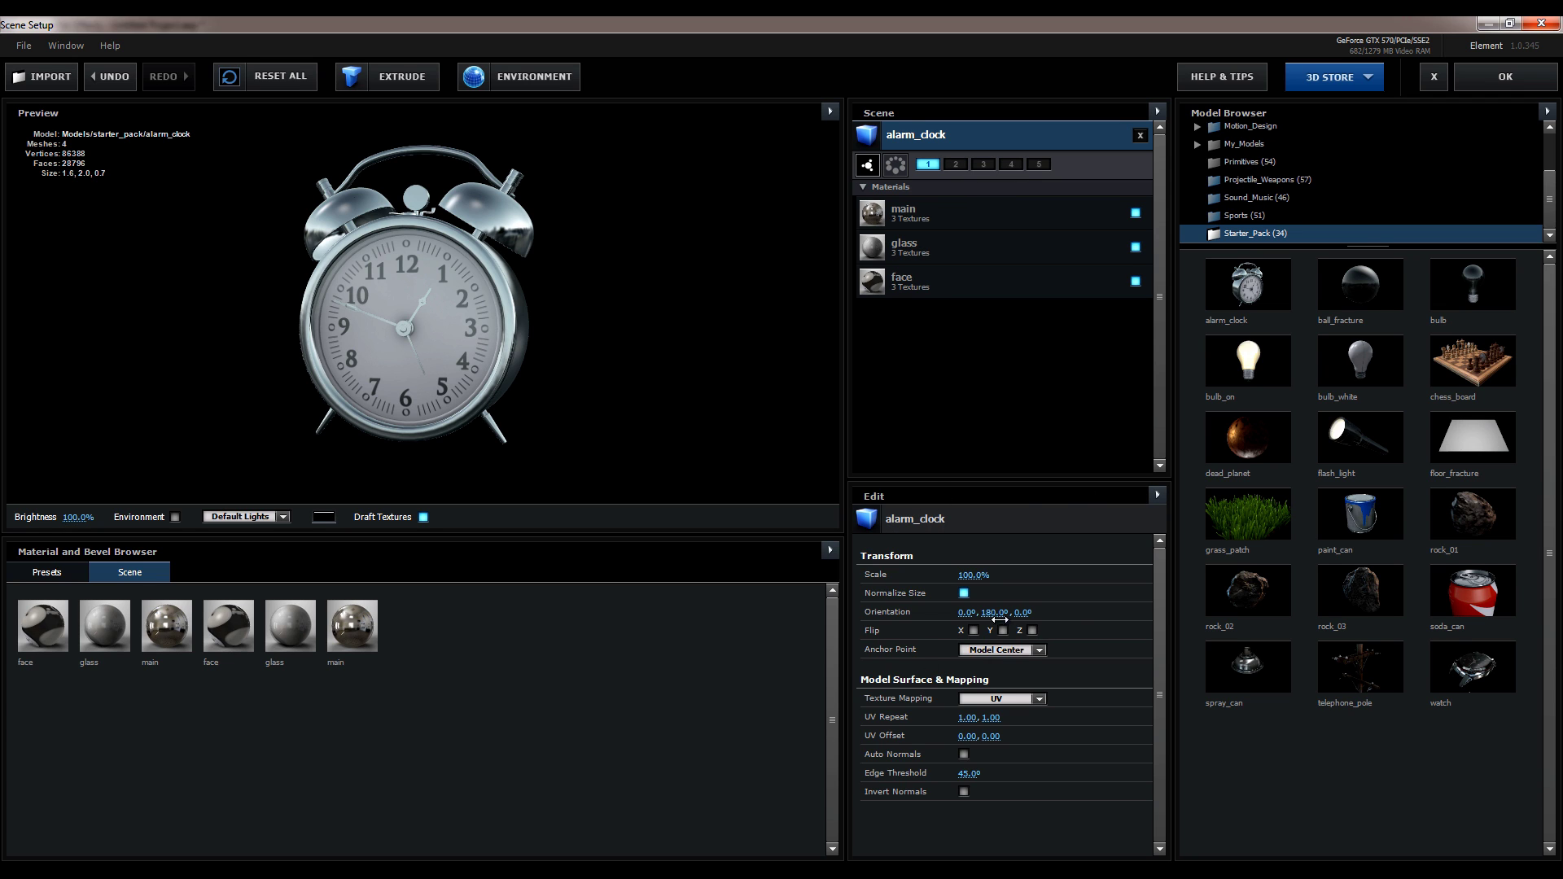
Step: Review the glass and main material settings, then show the Materials preset library
click(920, 220)
click(924, 246)
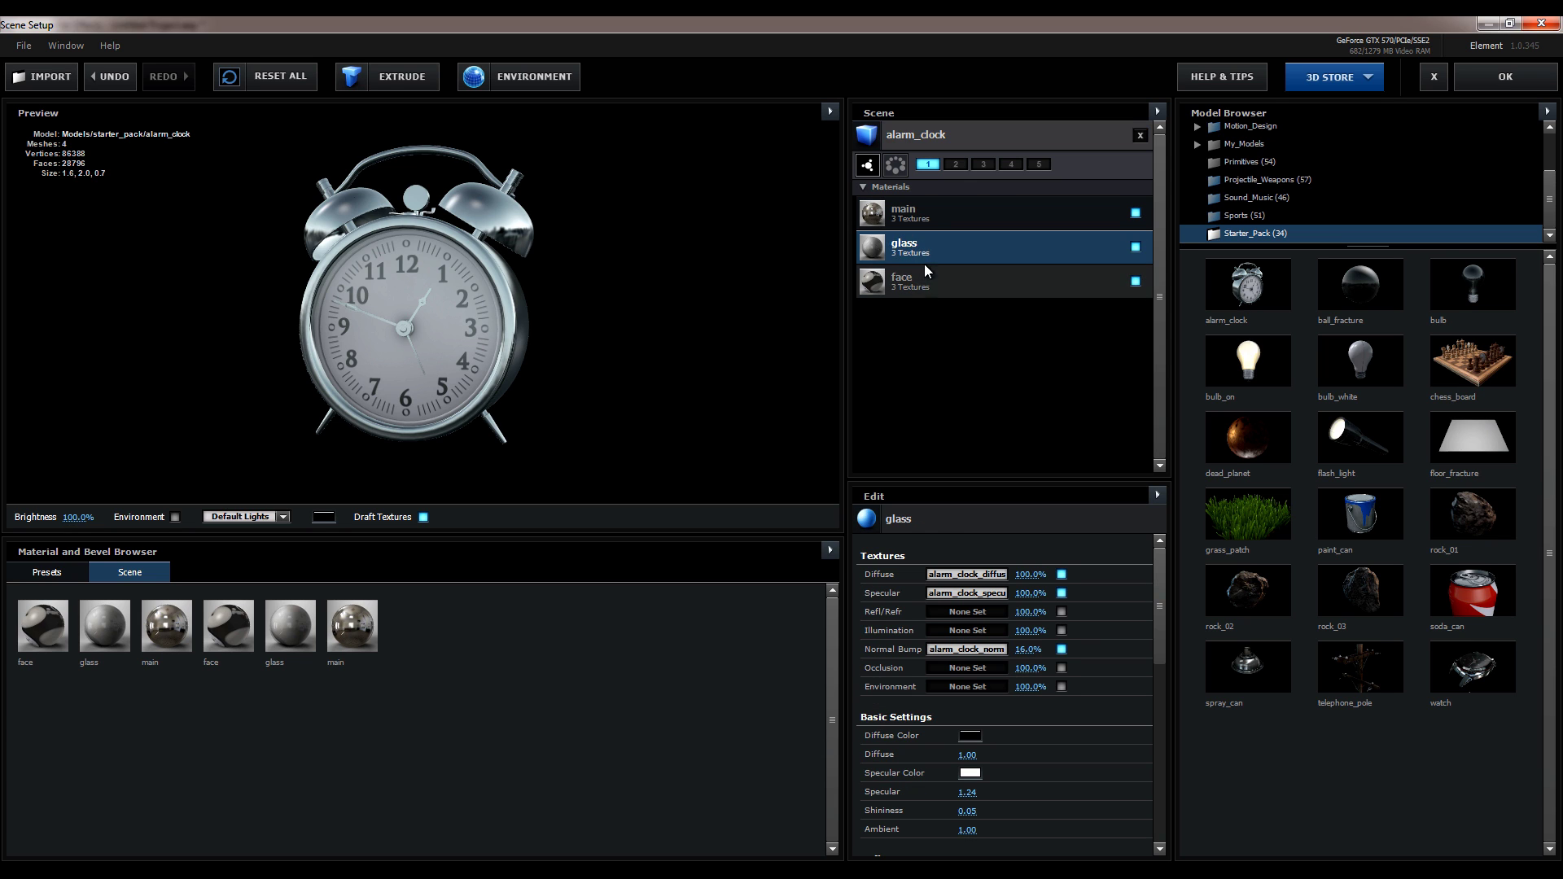
click(916, 216)
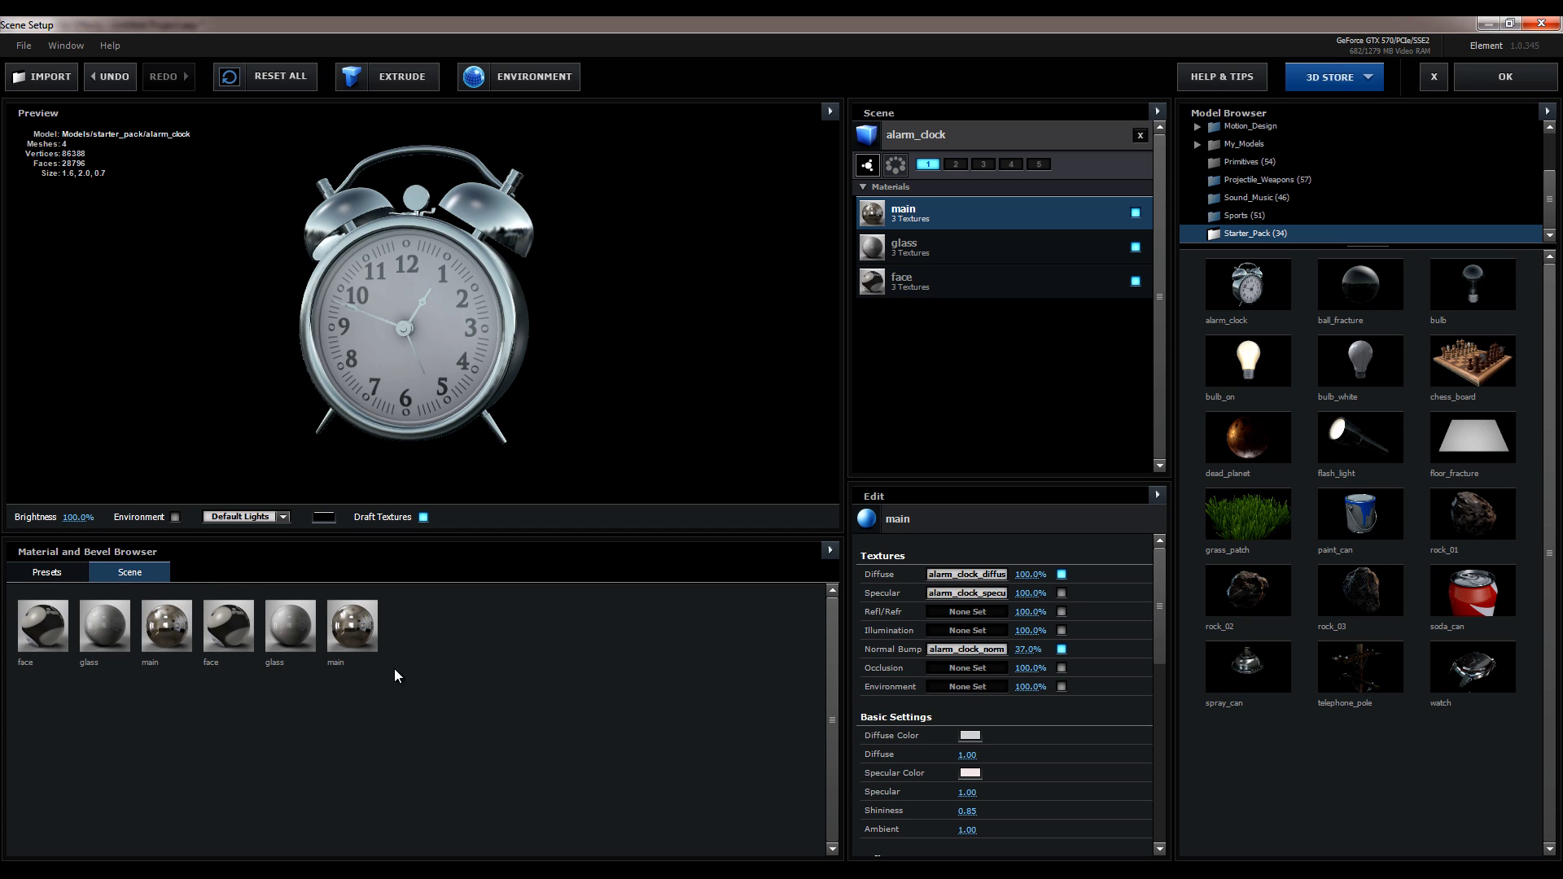
click(45, 574)
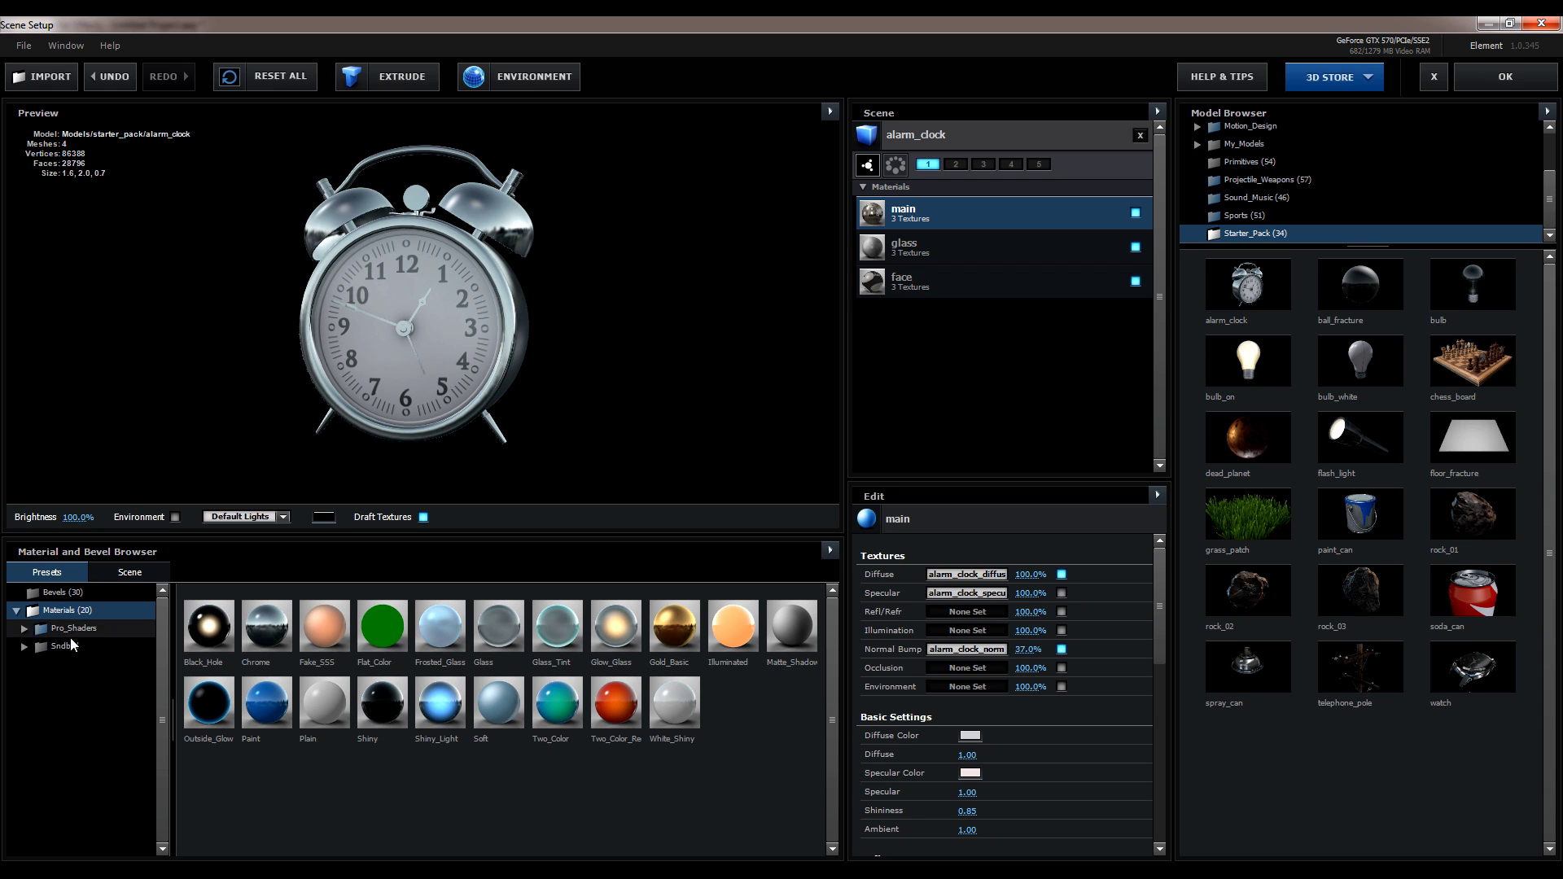
click(73, 594)
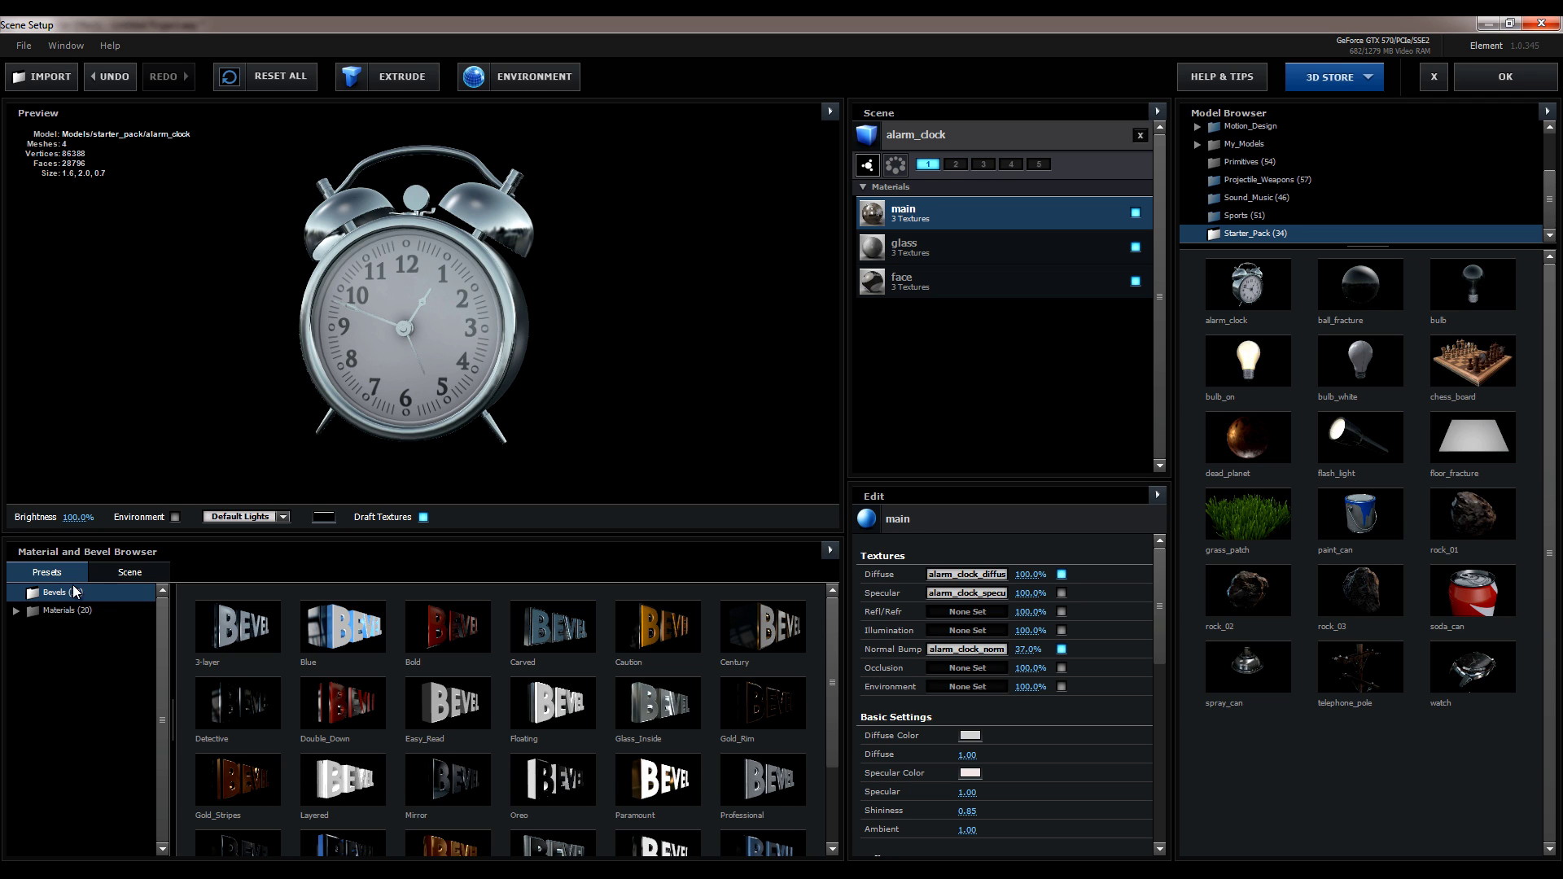
click(55, 609)
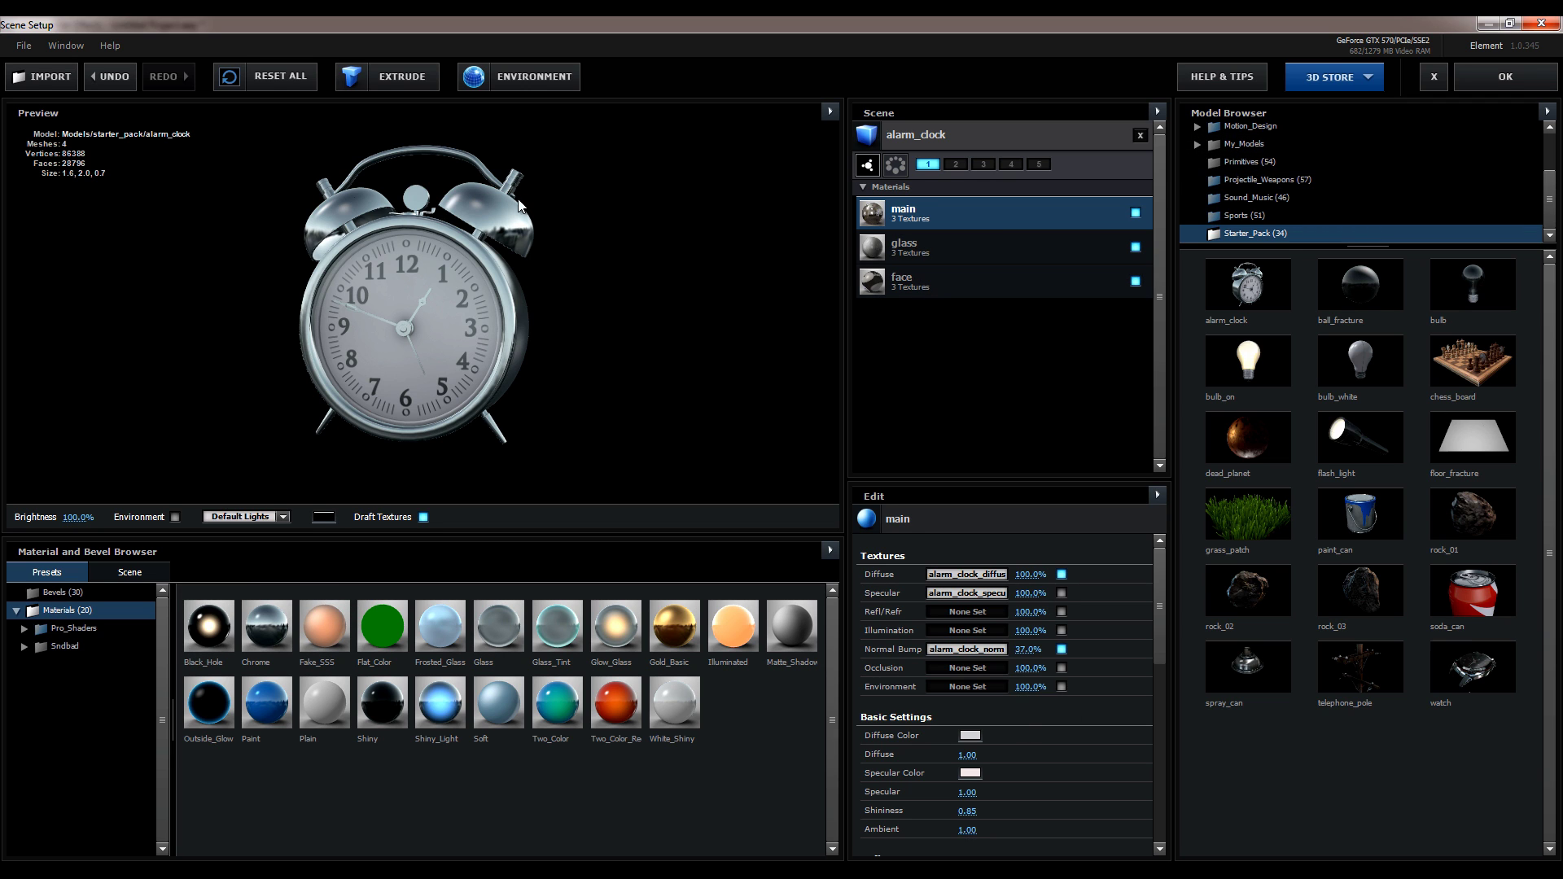
drag(241, 286, 231, 280)
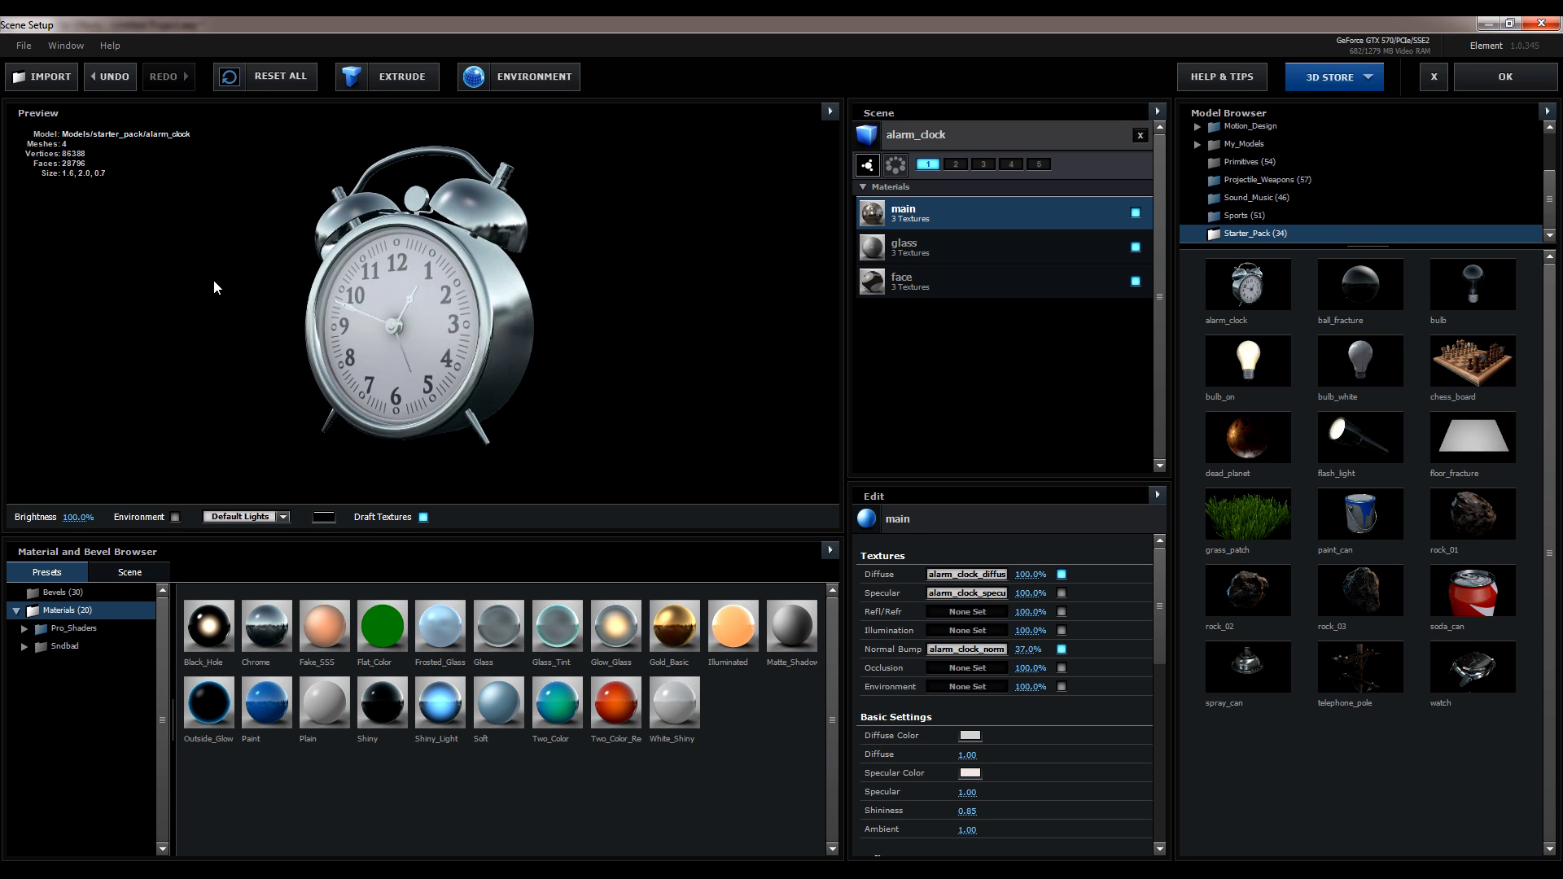
drag(387, 288, 589, 281)
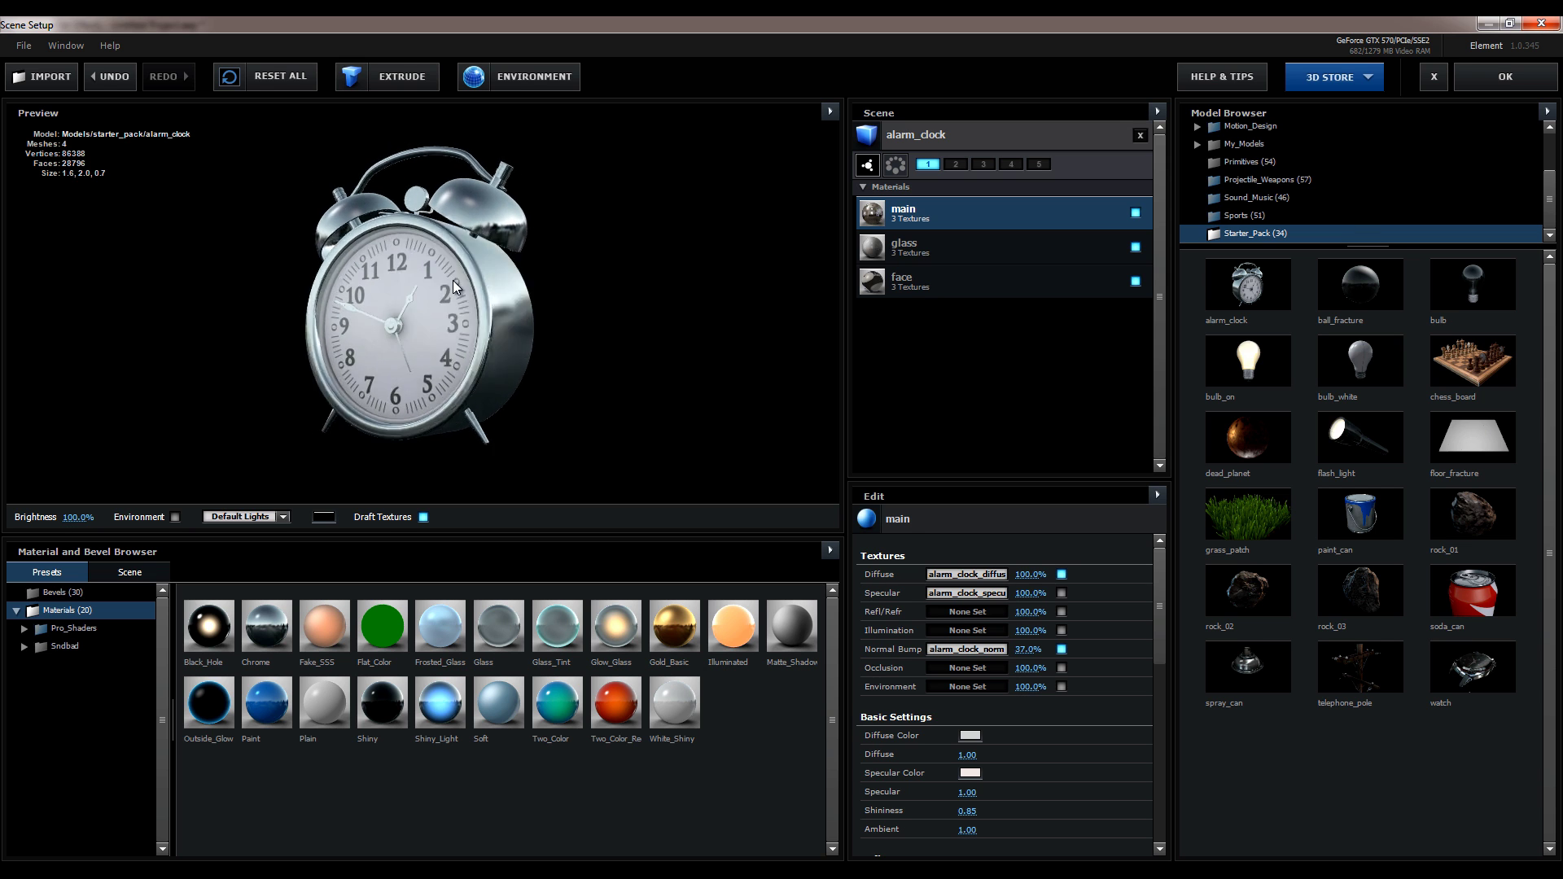
Step: Zoom into the clock face and orbit around the hub where the hands meet
scroll(515, 354, up, 2)
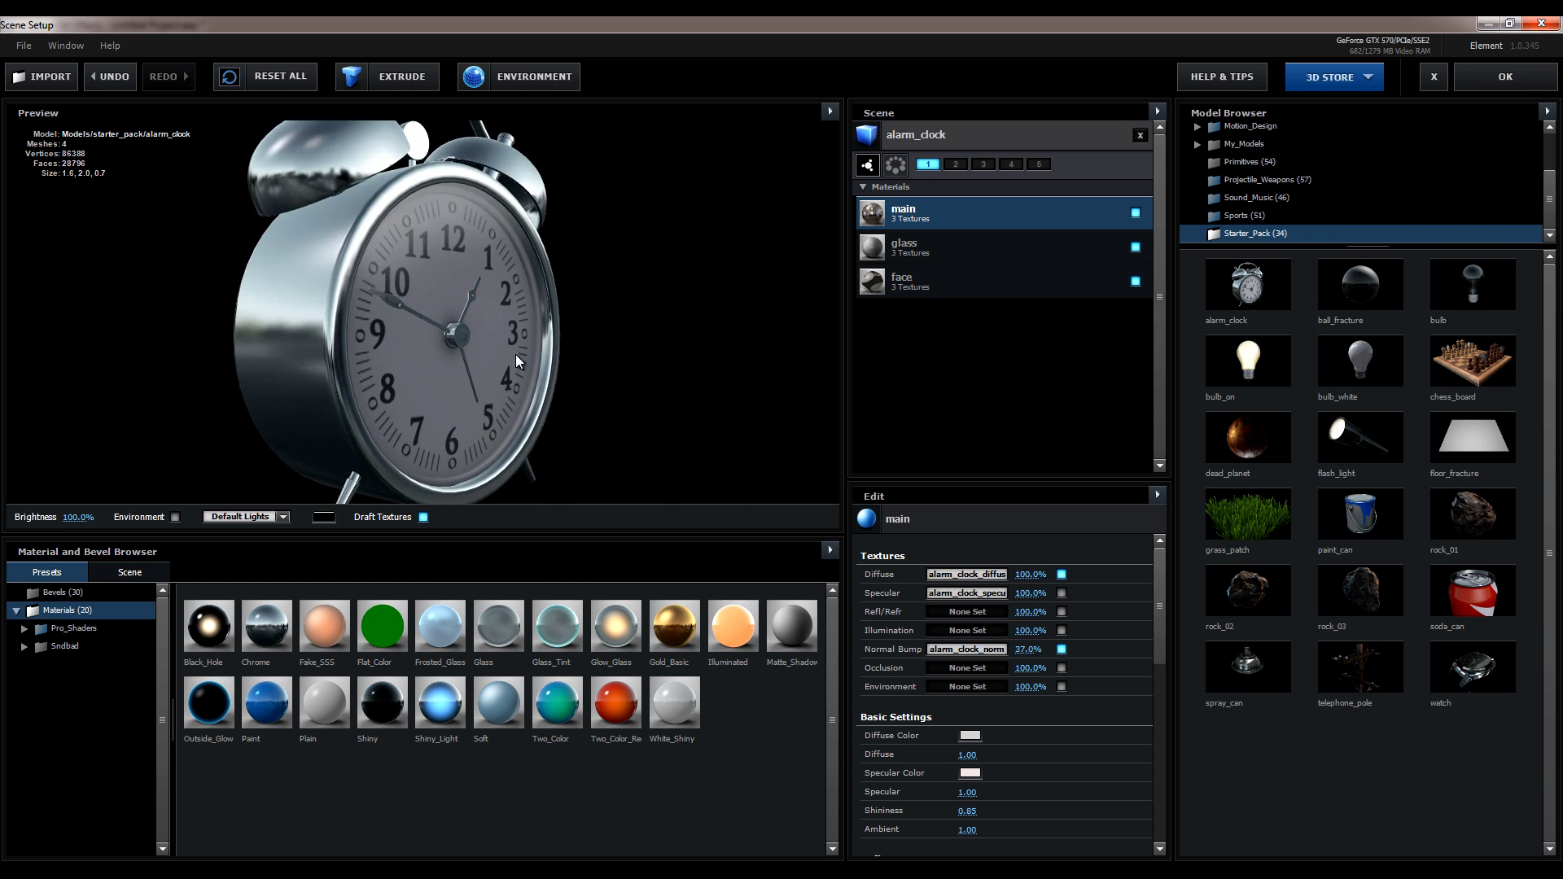
scroll(513, 354, up, 3)
scroll(513, 353, up, 3)
mouse_move(513, 353)
mouse_down()
mouse_move(123, 329)
mouse_move(446, 283)
mouse_move(593, 282)
mouse_move(591, 238)
mouse_up()
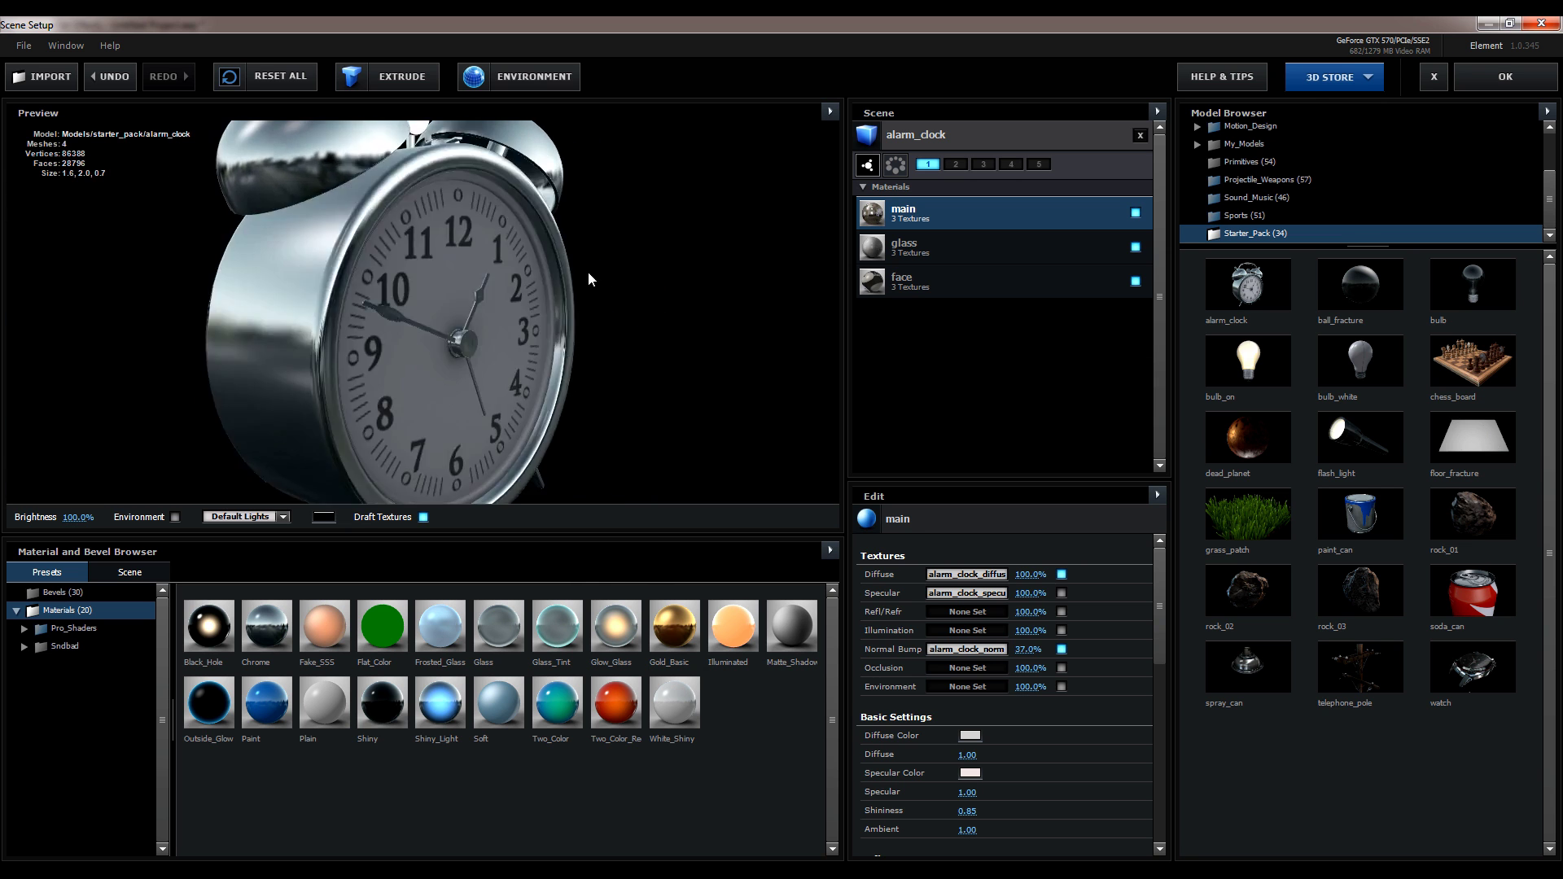
scroll(447, 291, up, 3)
scroll(447, 291, up, 2)
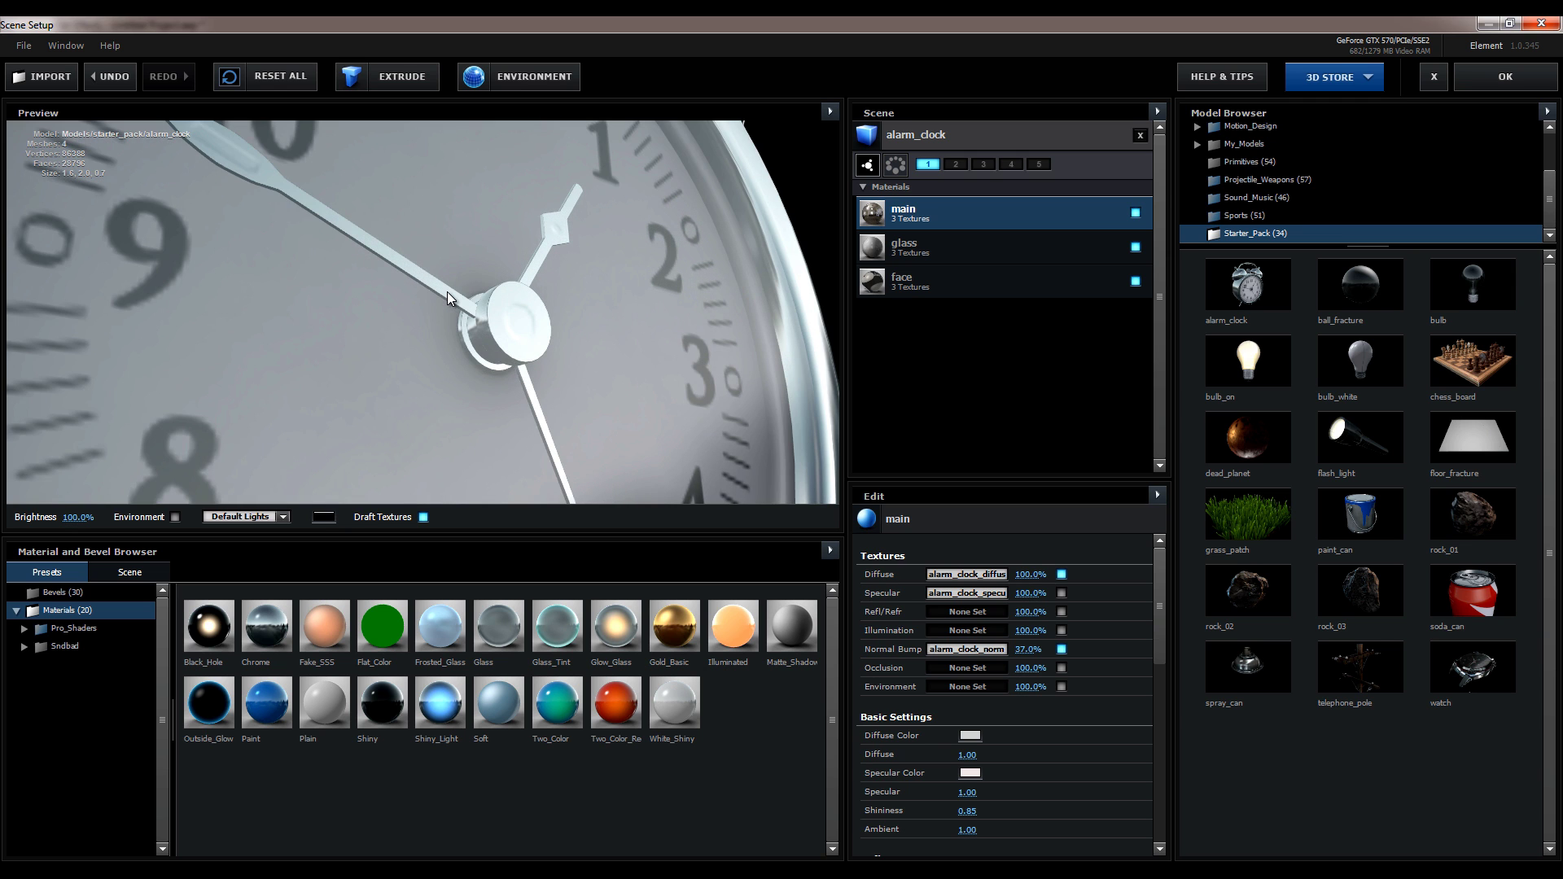
mouse_move(447, 291)
mouse_down()
mouse_move(446, 257)
mouse_move(490, 252)
mouse_up()
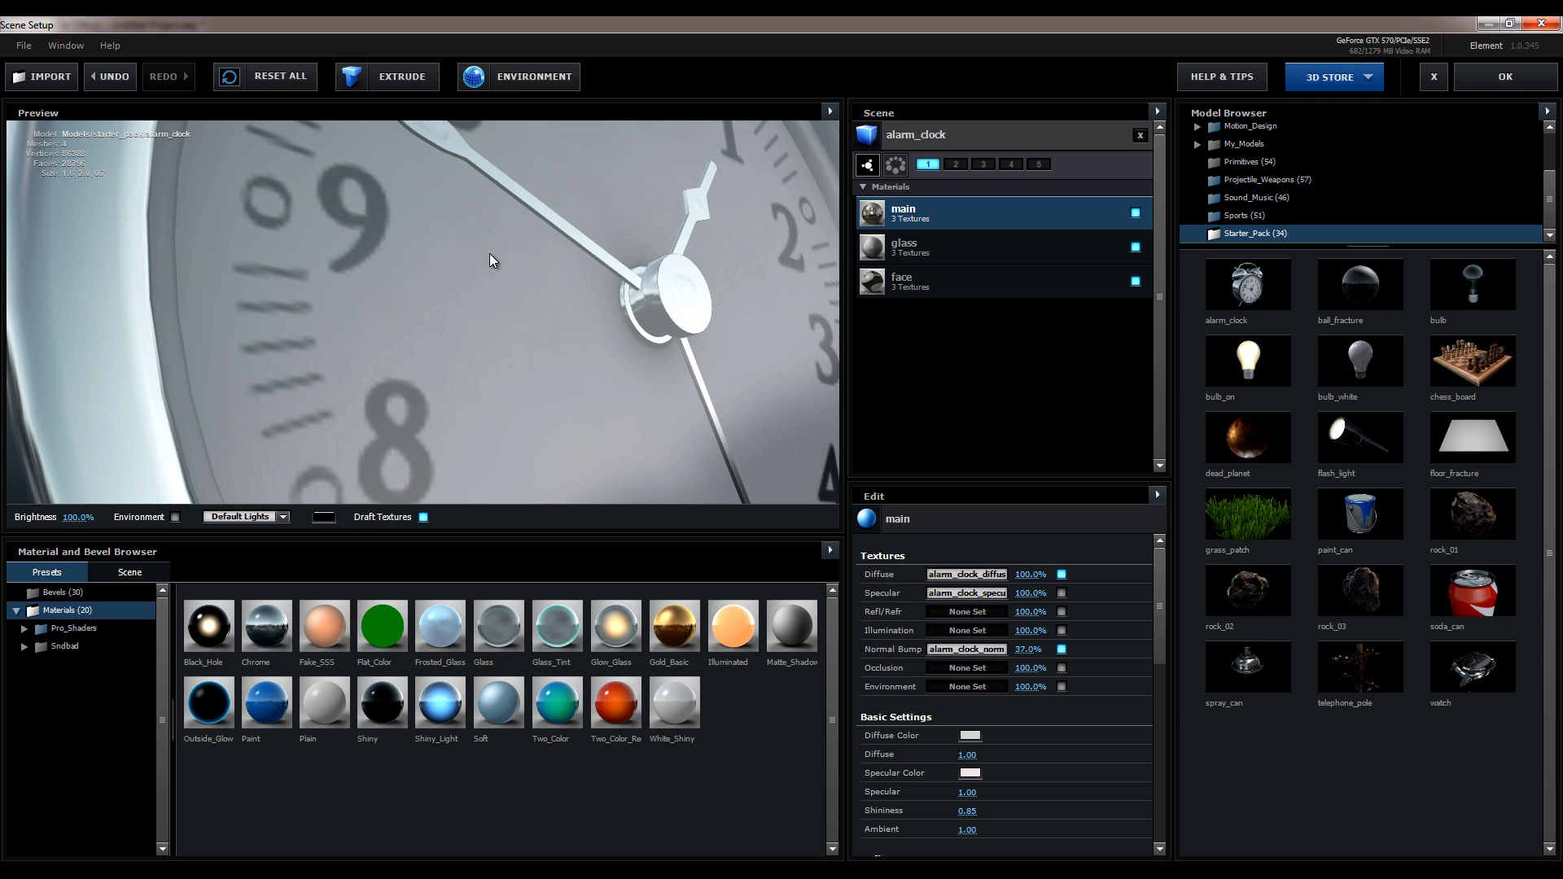
scroll(565, 264, down, 2)
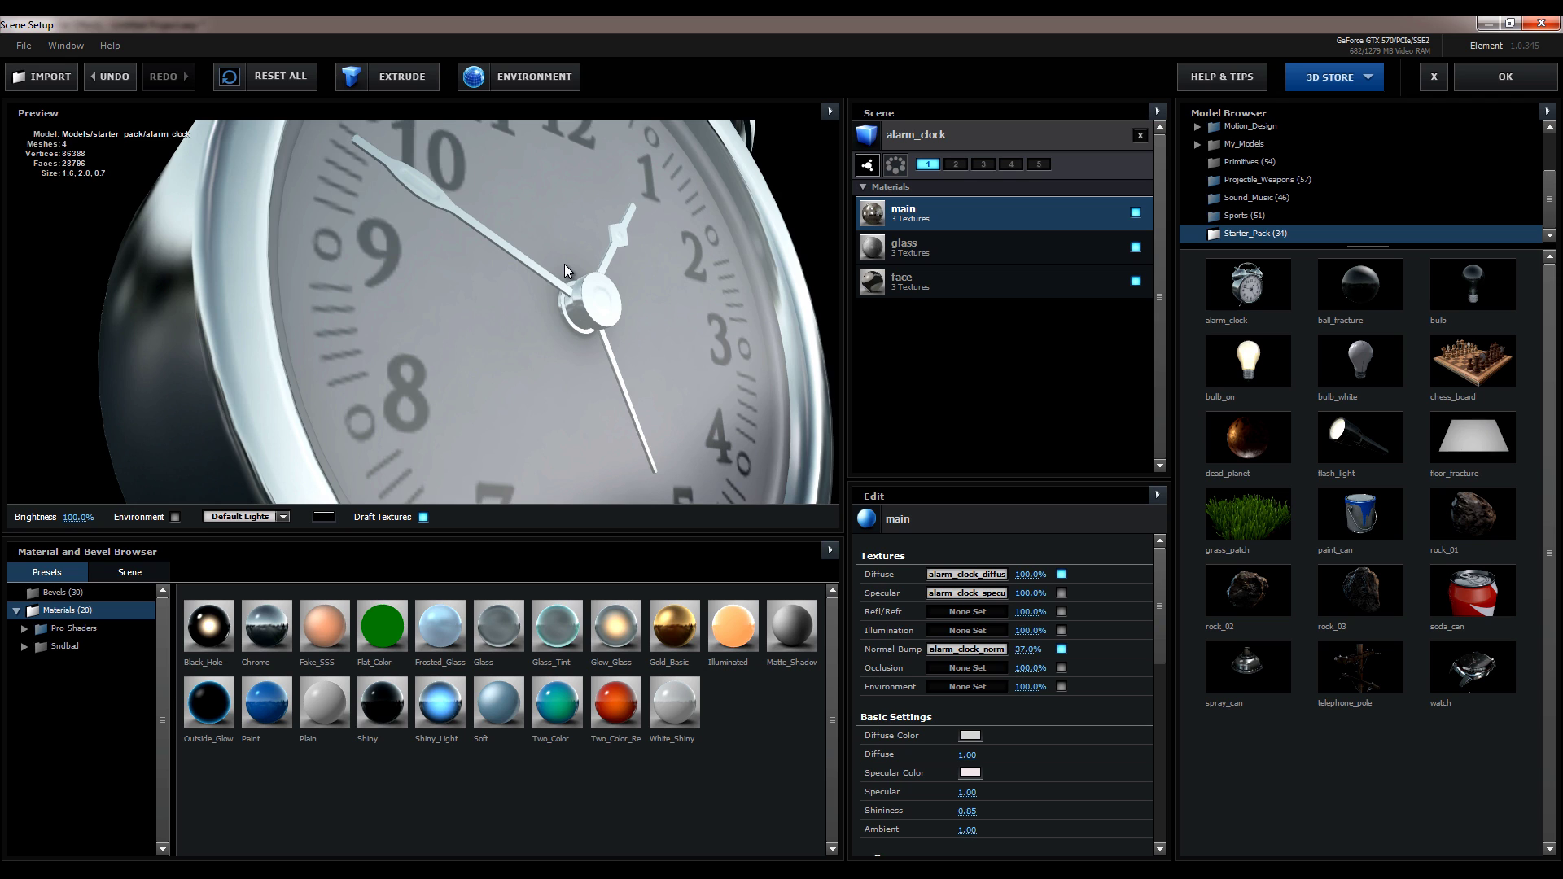
scroll(575, 269, up, 2)
Step: Turn off Draft Textures and orbit the alarm clock to a side view
click(423, 518)
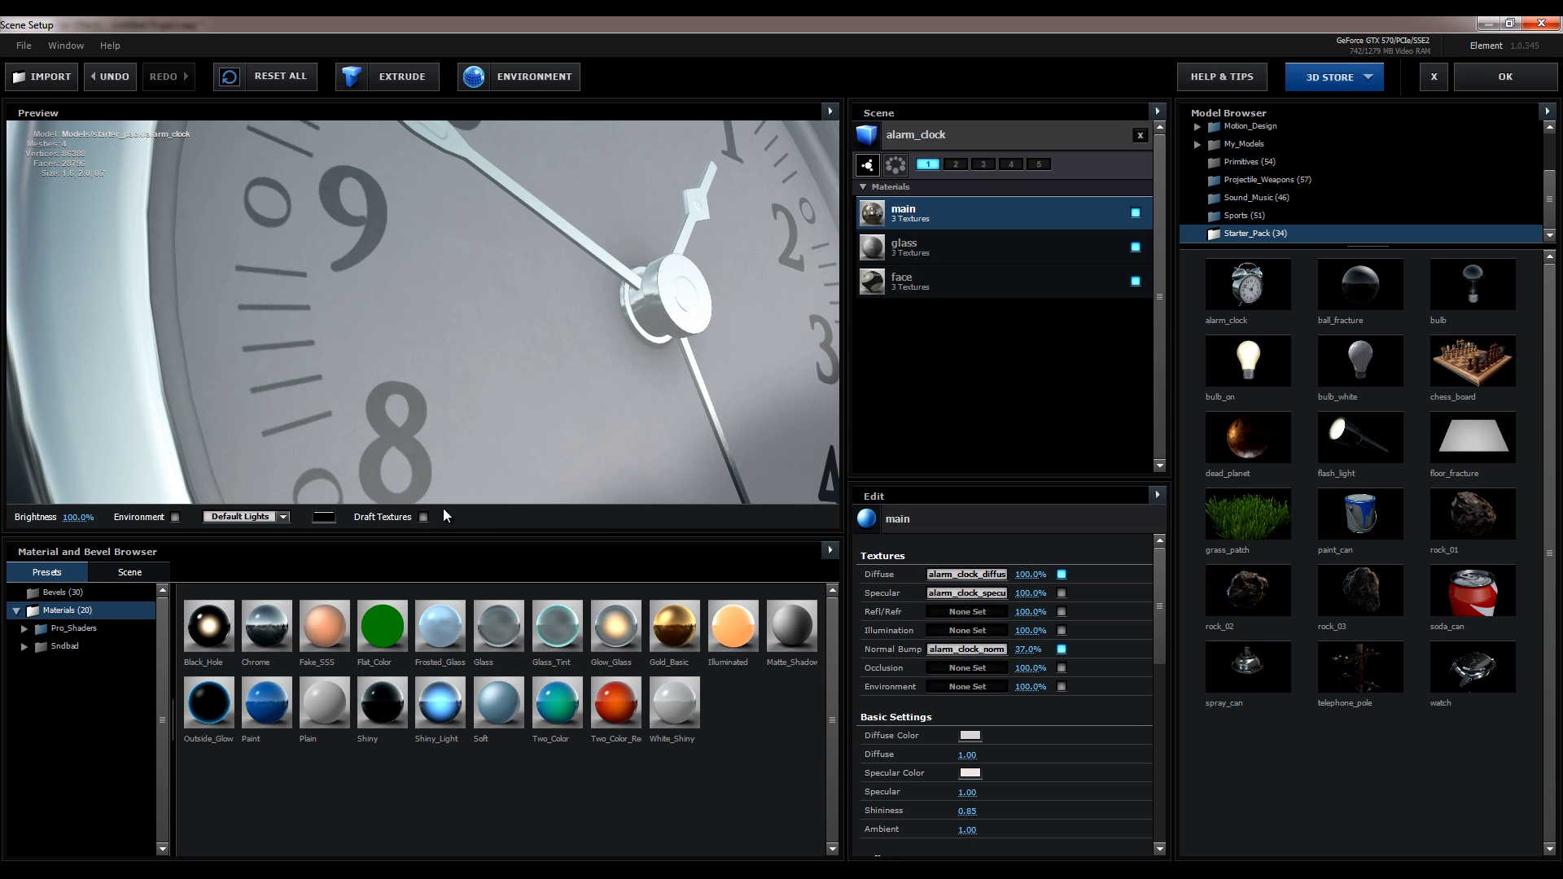
drag(759, 242, 605, 267)
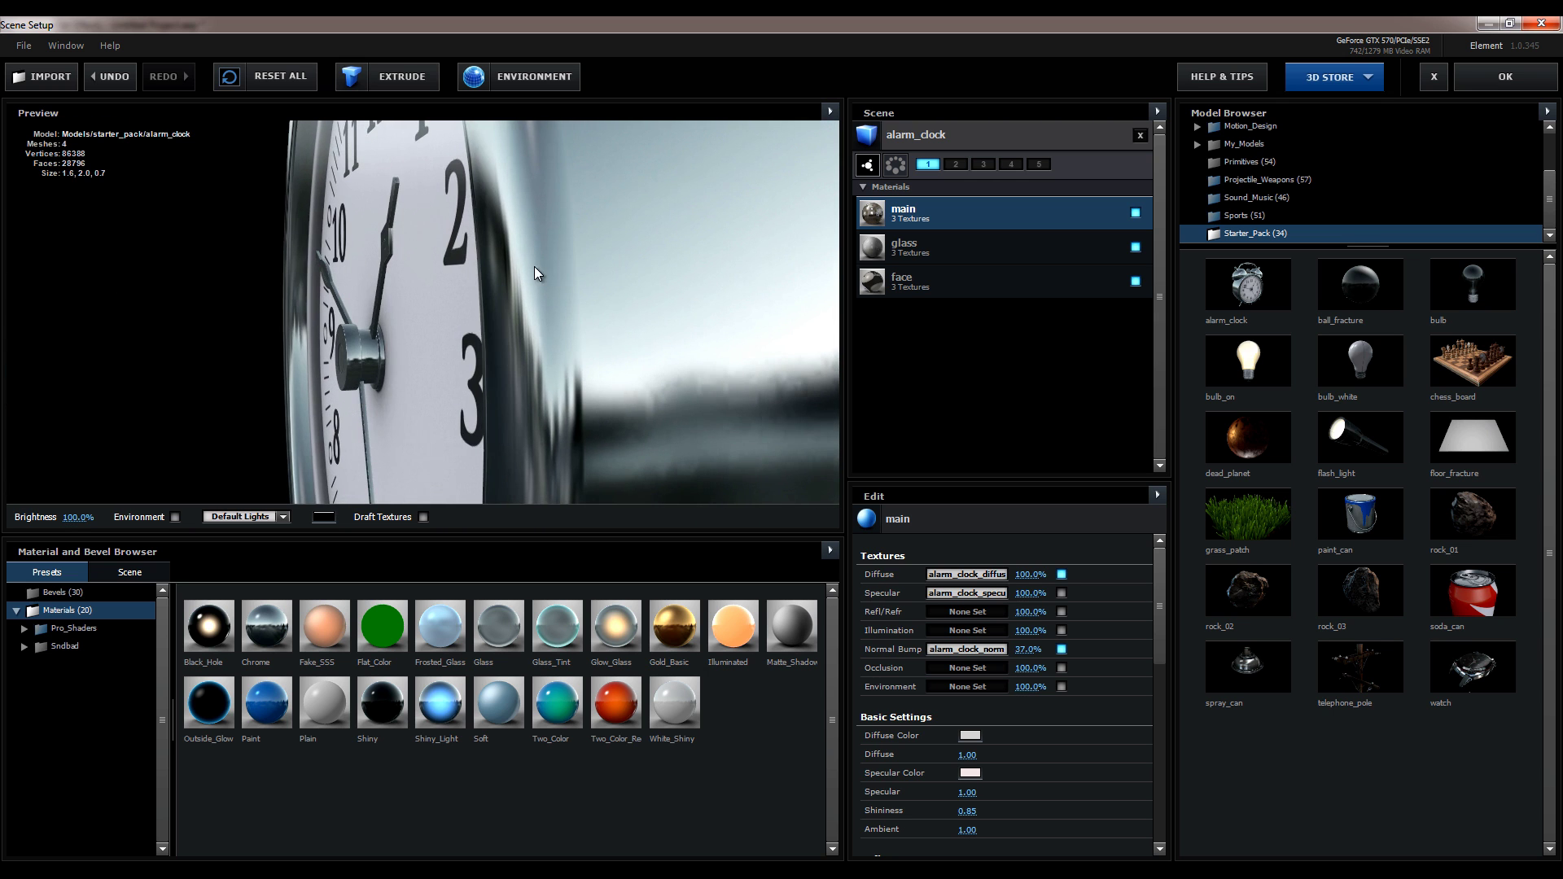
scroll(534, 266, down, 5)
mouse_move(534, 266)
mouse_down()
mouse_move(389, 307)
mouse_move(471, 208)
mouse_move(433, 305)
mouse_move(373, 311)
mouse_move(345, 287)
mouse_move(485, 329)
mouse_move(412, 275)
mouse_move(443, 310)
mouse_move(397, 276)
mouse_move(380, 300)
mouse_move(524, 316)
mouse_move(477, 291)
mouse_up()
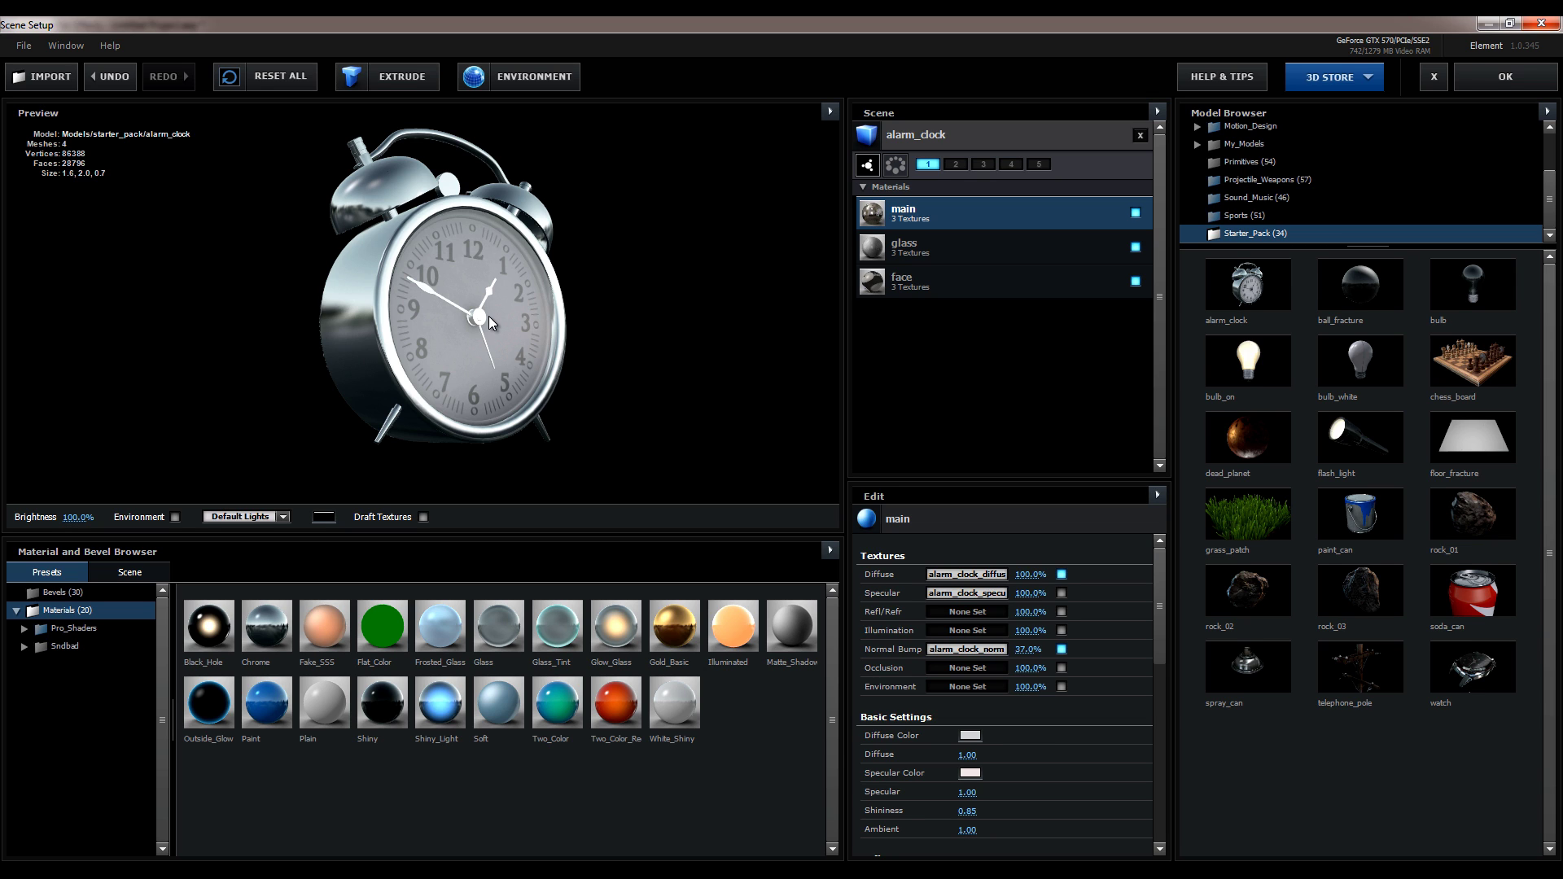
scroll(476, 301, up, 5)
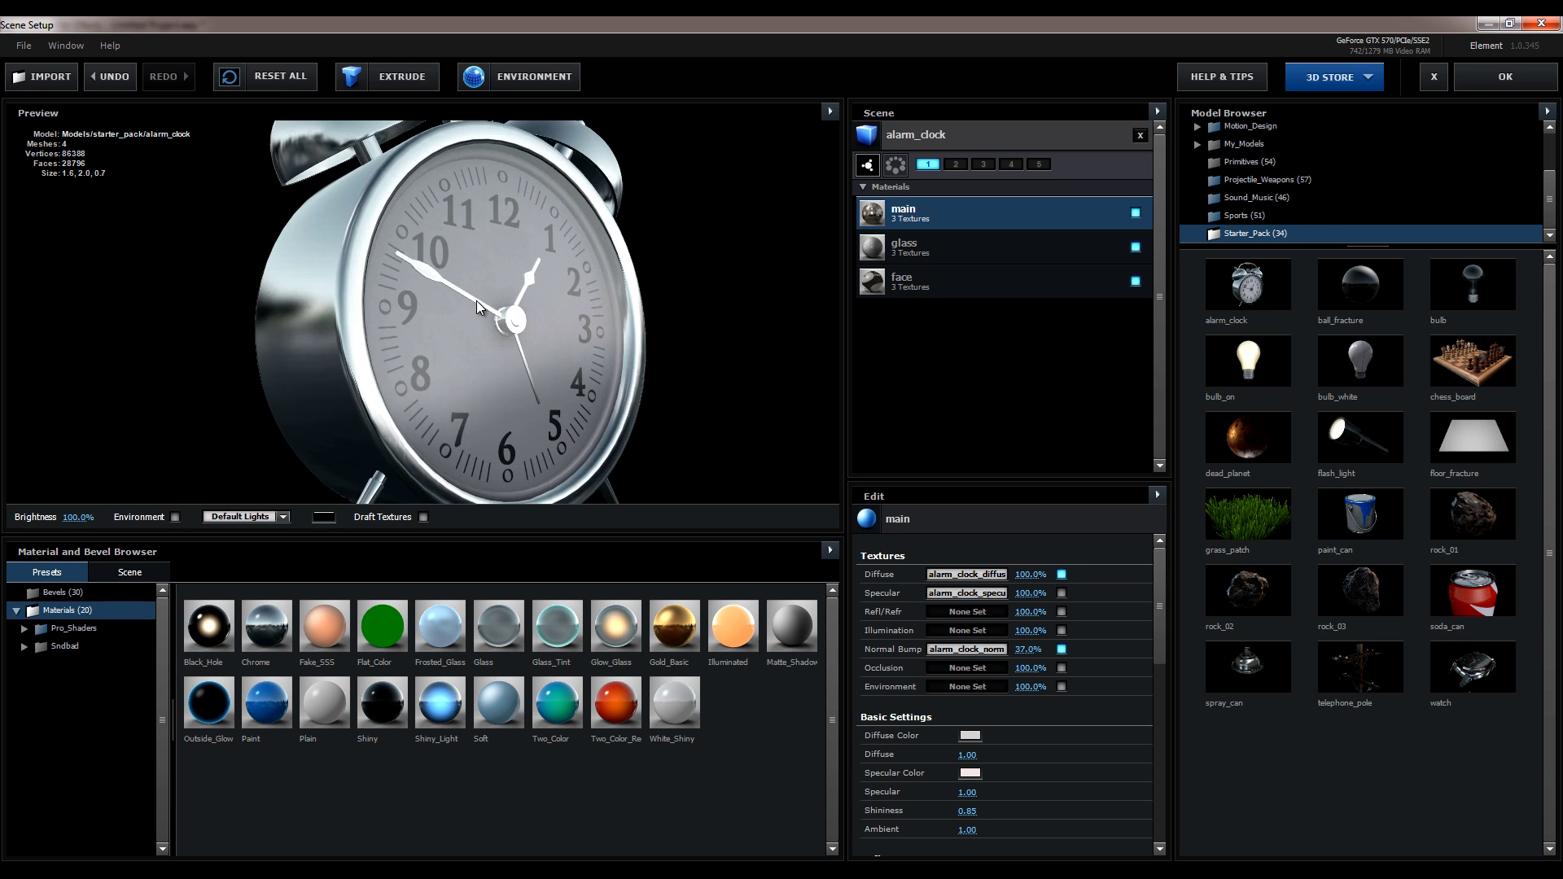
scroll(449, 309, up, 5)
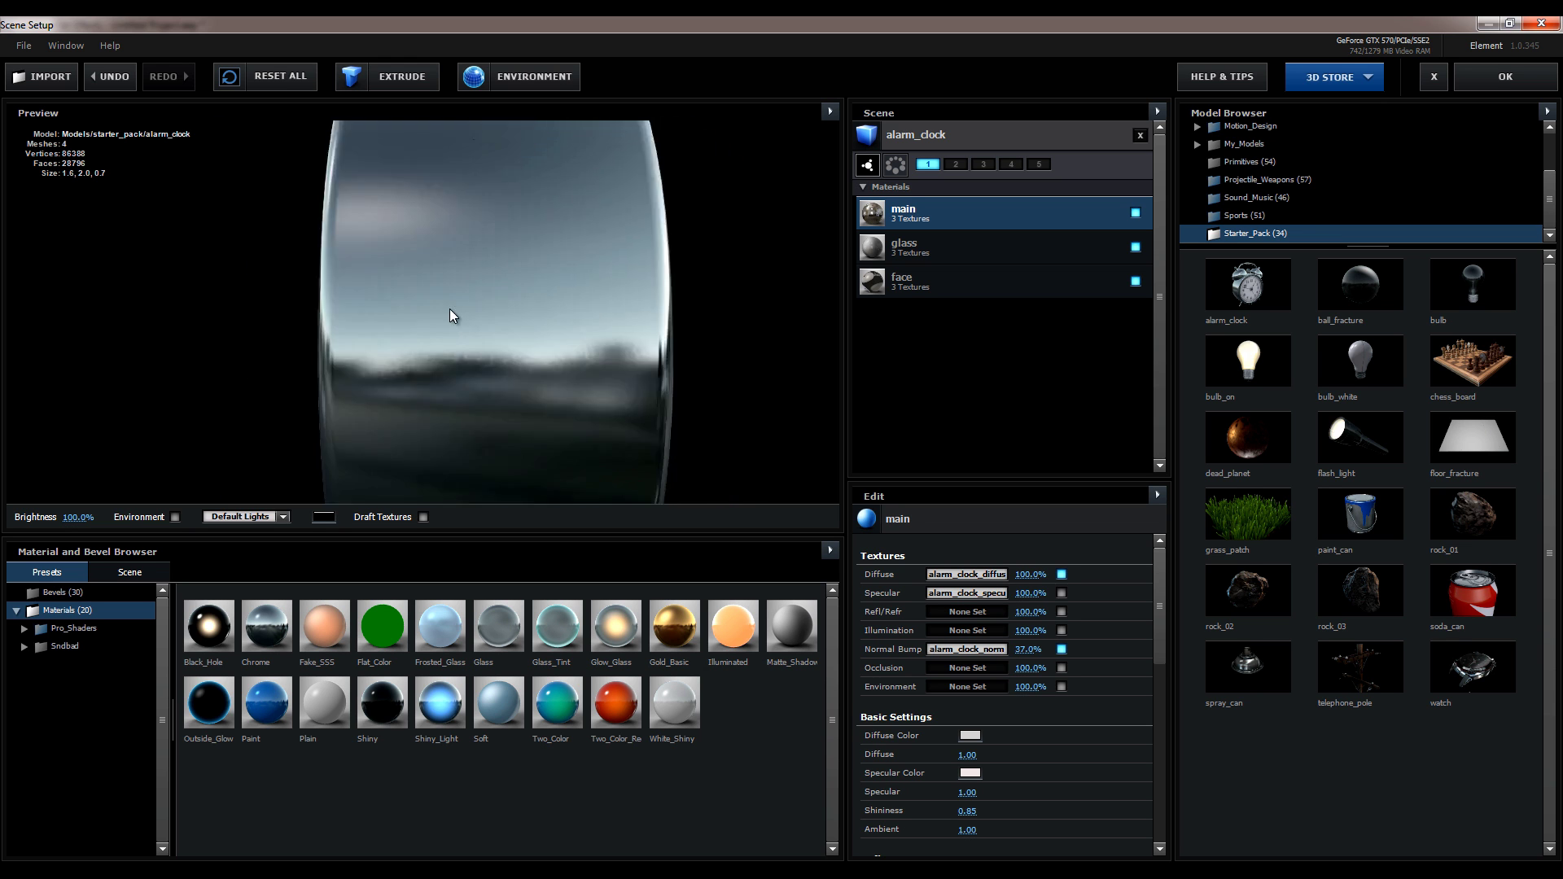
Step: Orbit from the chrome side around to a frontal view of the clock face
drag(449, 309, 548, 262)
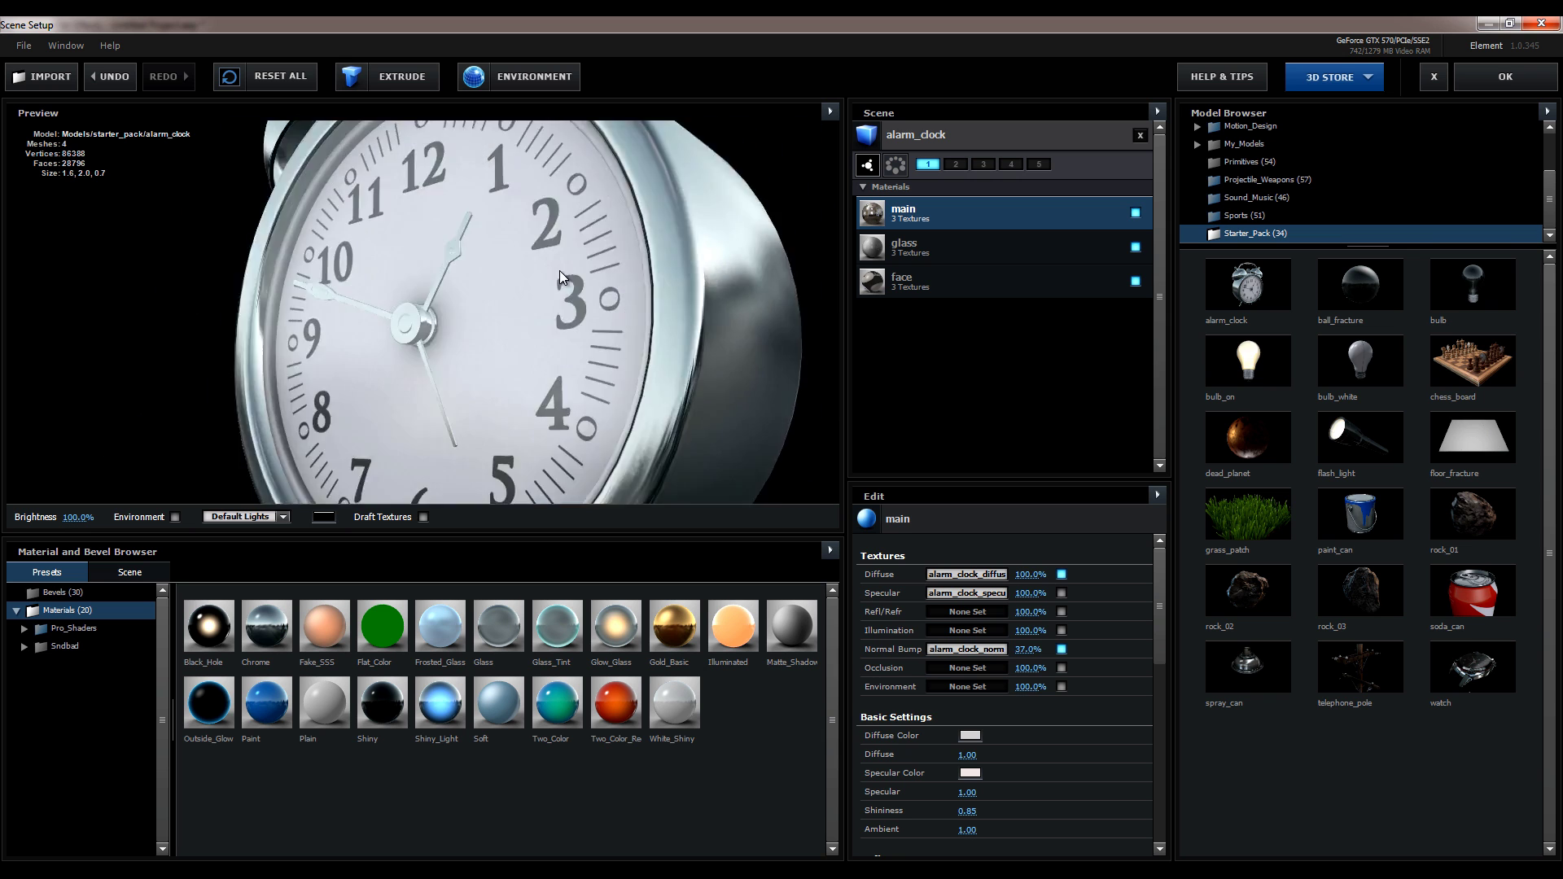
drag(549, 262, 644, 332)
scroll(584, 303, down, 3)
scroll(584, 303, down, 2)
scroll(580, 302, down, 2)
mouse_move(483, 291)
mouse_down()
mouse_move(420, 365)
mouse_move(426, 340)
mouse_move(357, 345)
mouse_move(461, 358)
mouse_move(435, 324)
mouse_up()
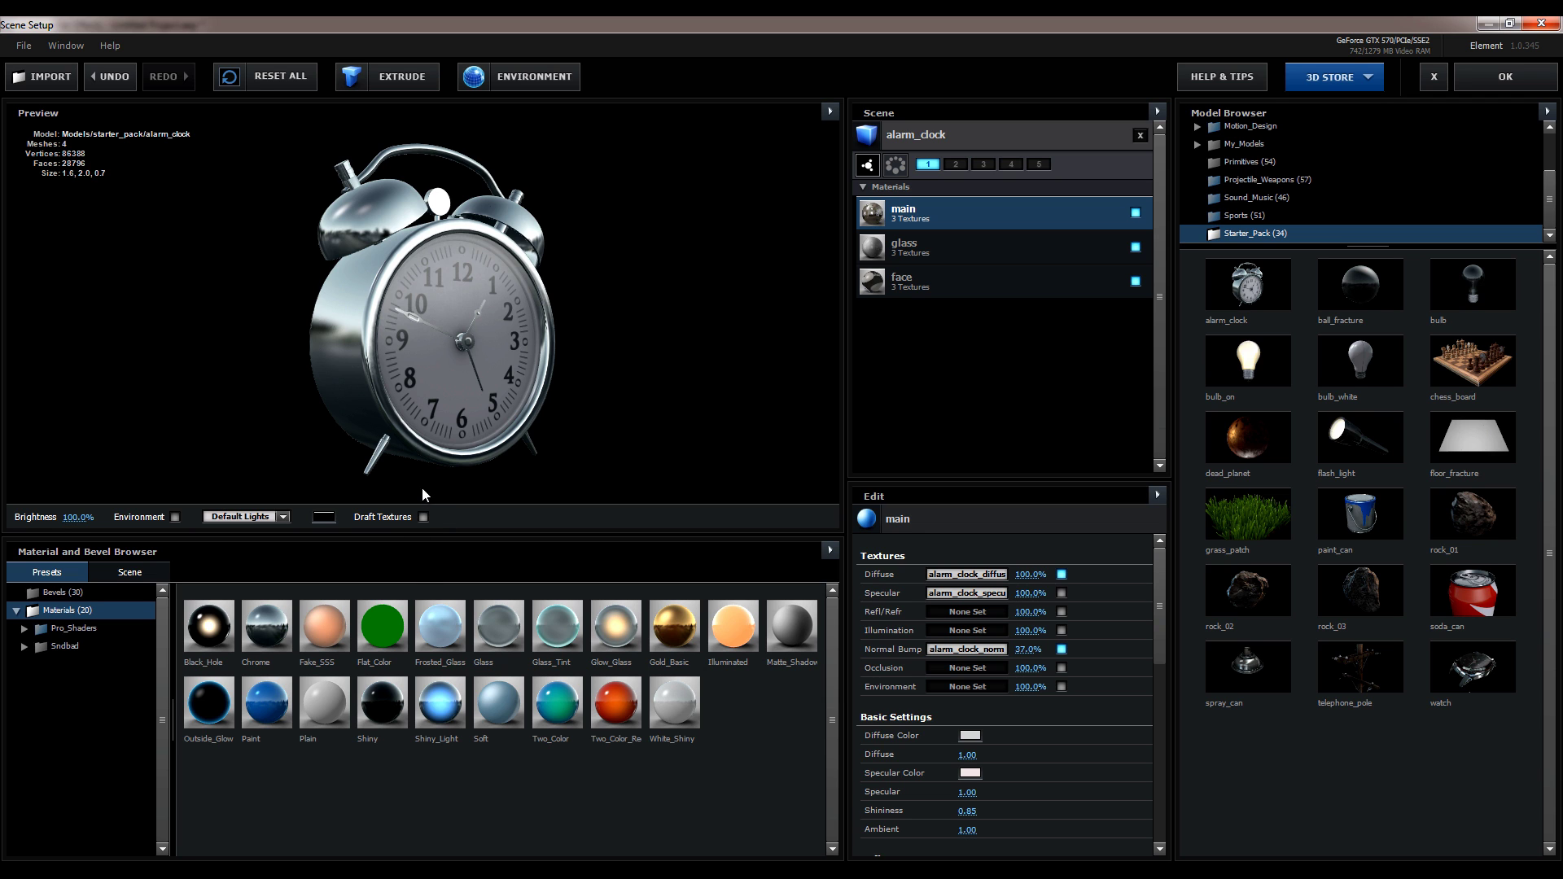
drag(422, 487, 419, 398)
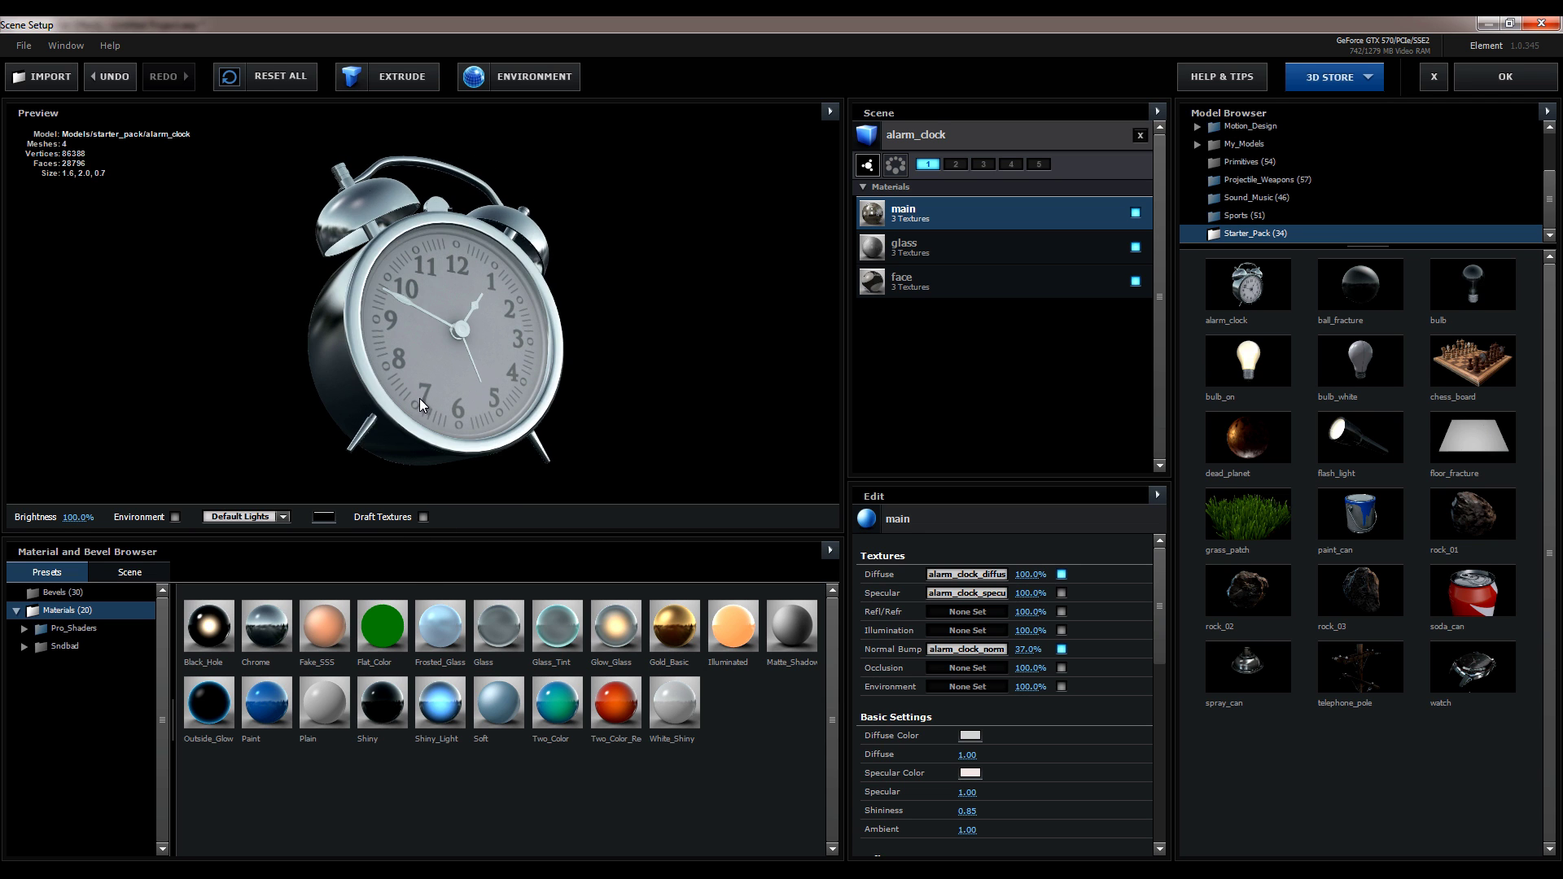
Step: Trial a red preview background, restore it to black 000000, and show the lighting presets
click(323, 517)
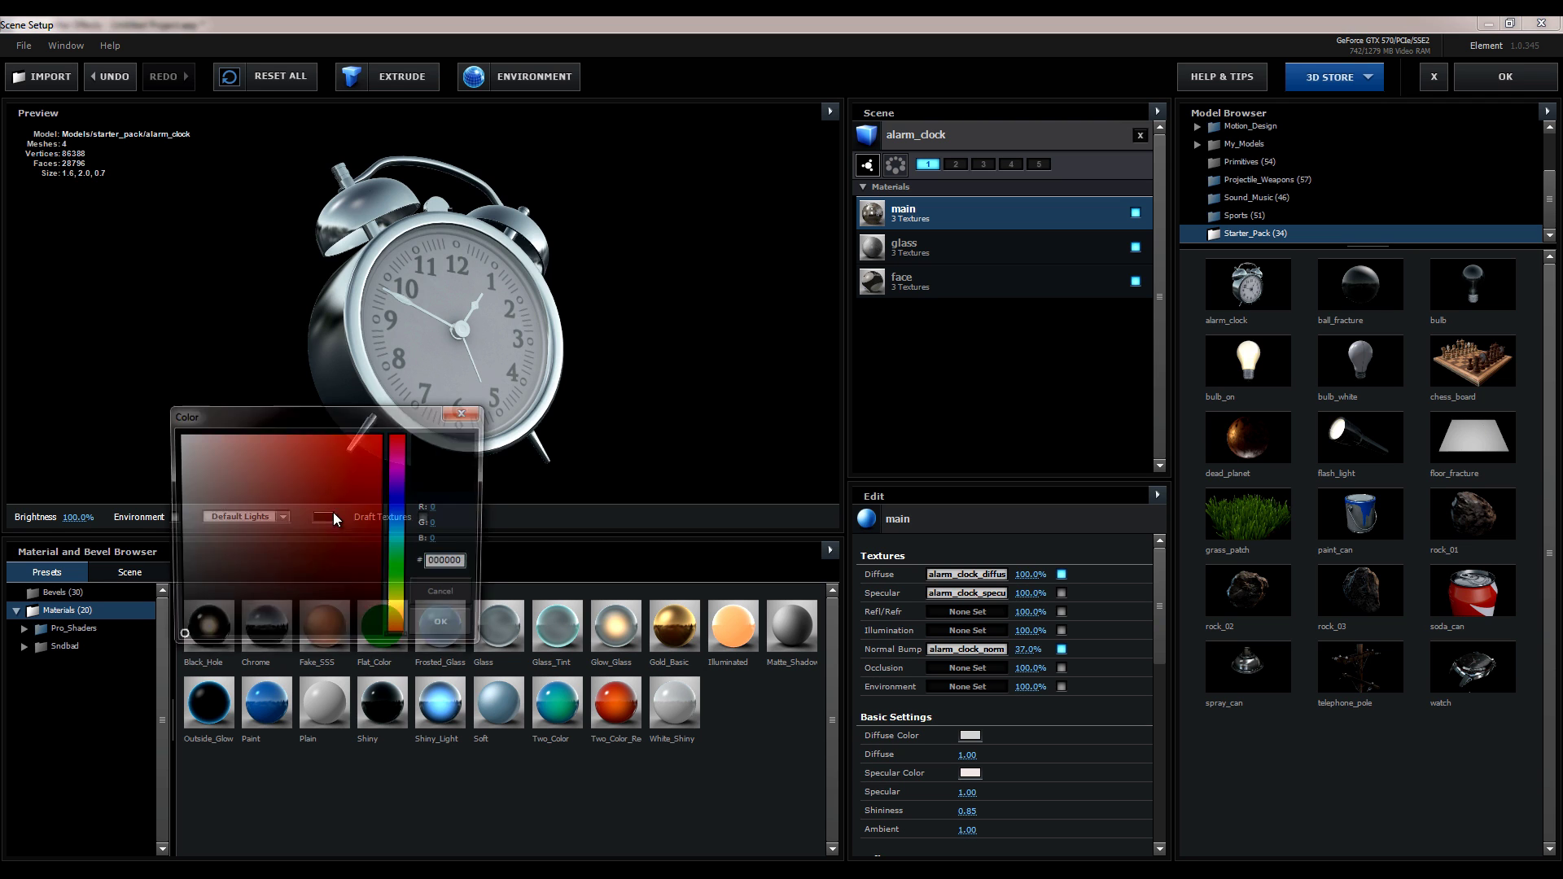
click(350, 472)
drag(350, 472, 52, 652)
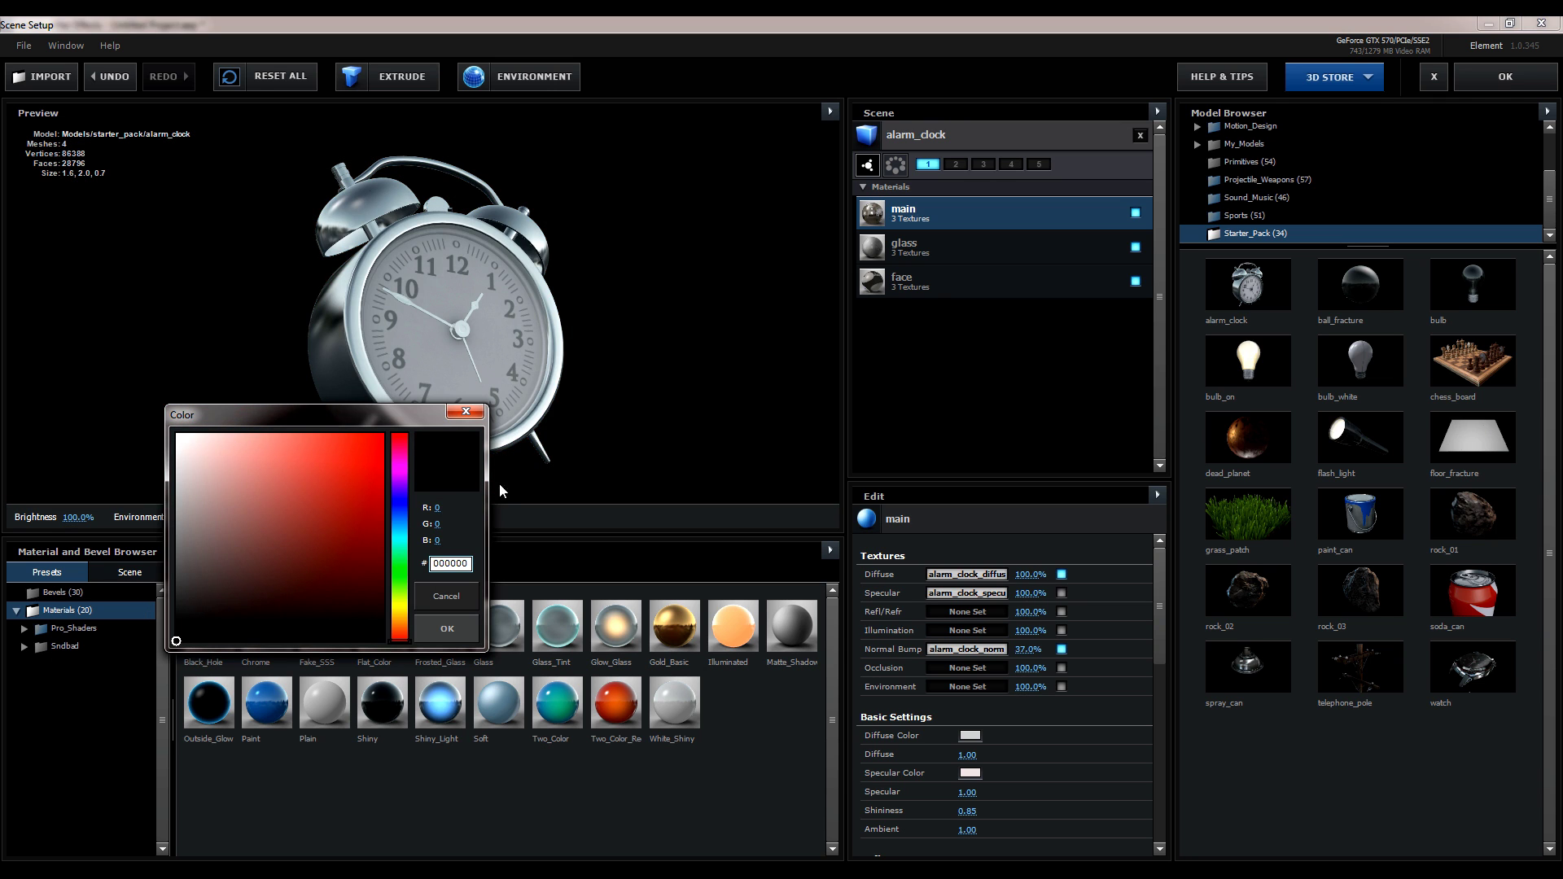
click(447, 630)
click(276, 516)
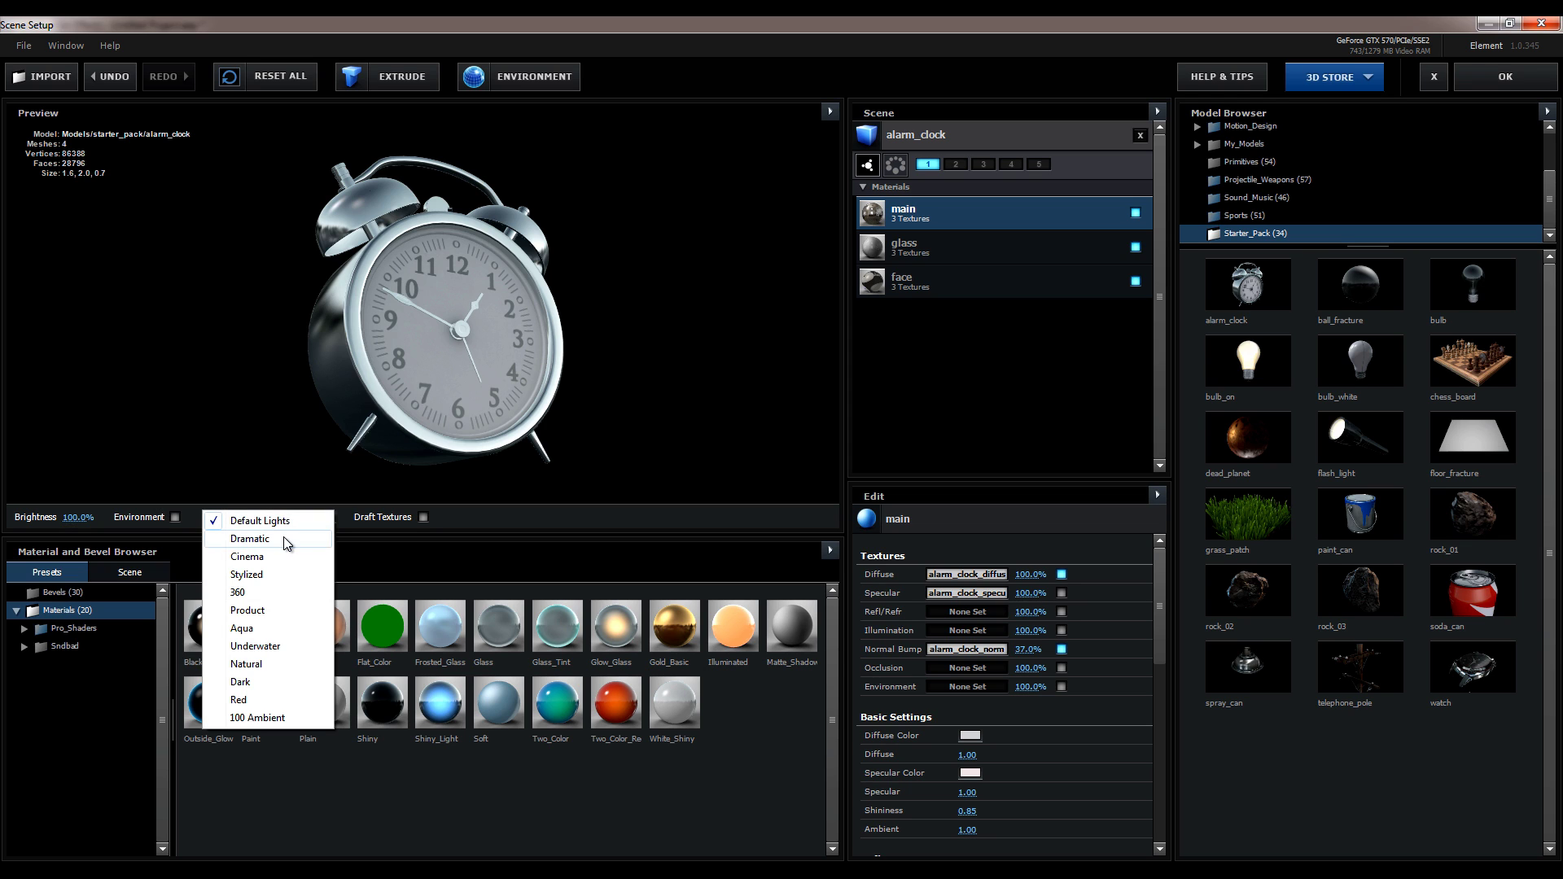
Step: Cycle the lighting through Dramatic, Cinema, Stylized, 360 and Aqua, ending on Default Lights
click(283, 538)
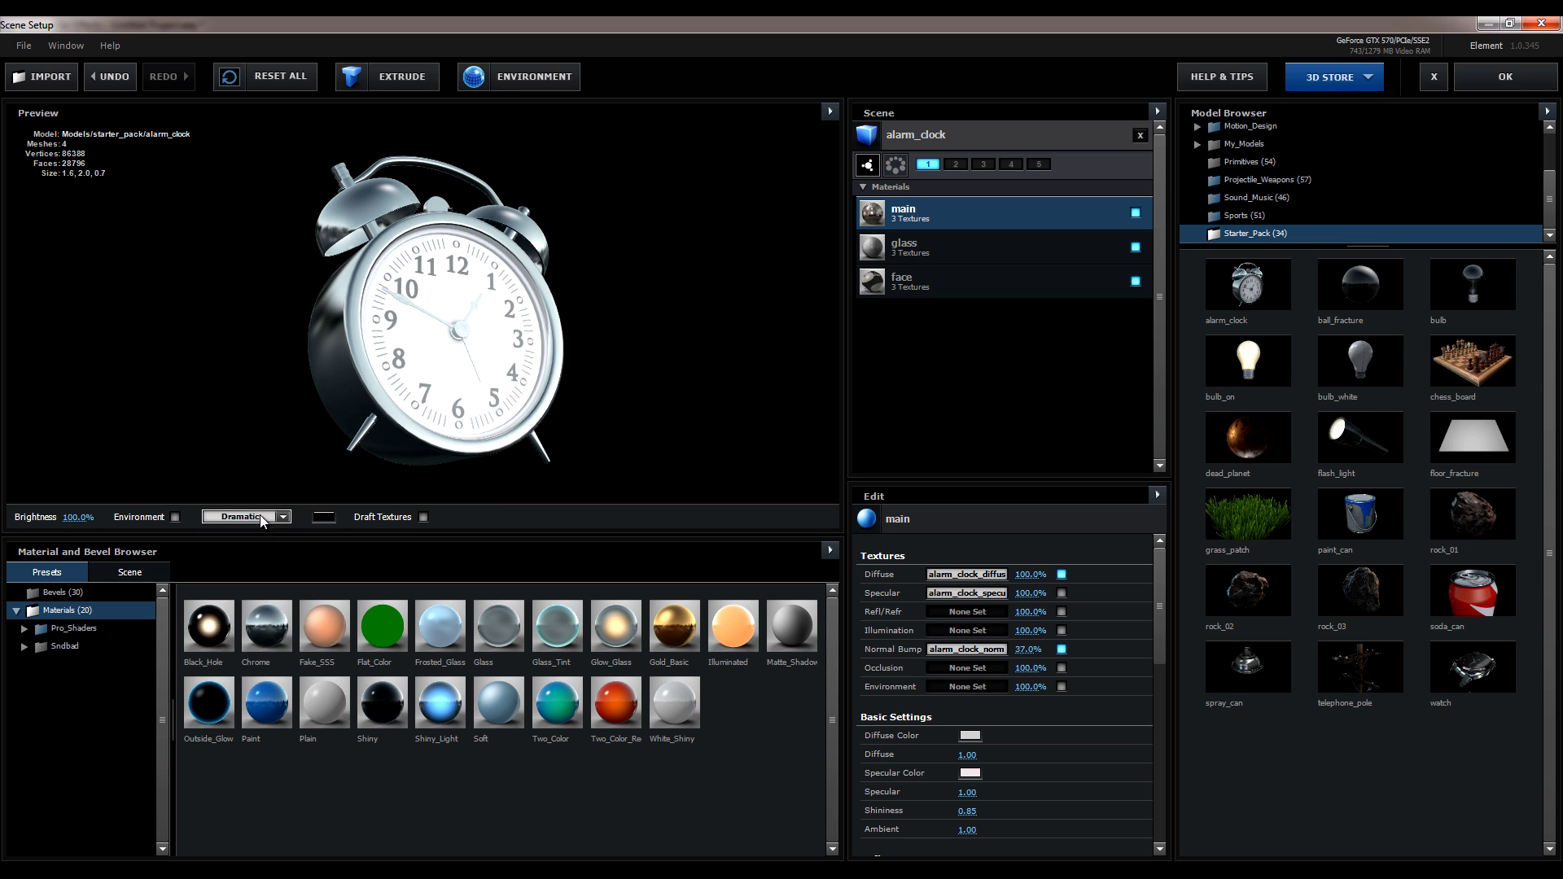
click(260, 516)
click(262, 559)
click(250, 516)
click(250, 572)
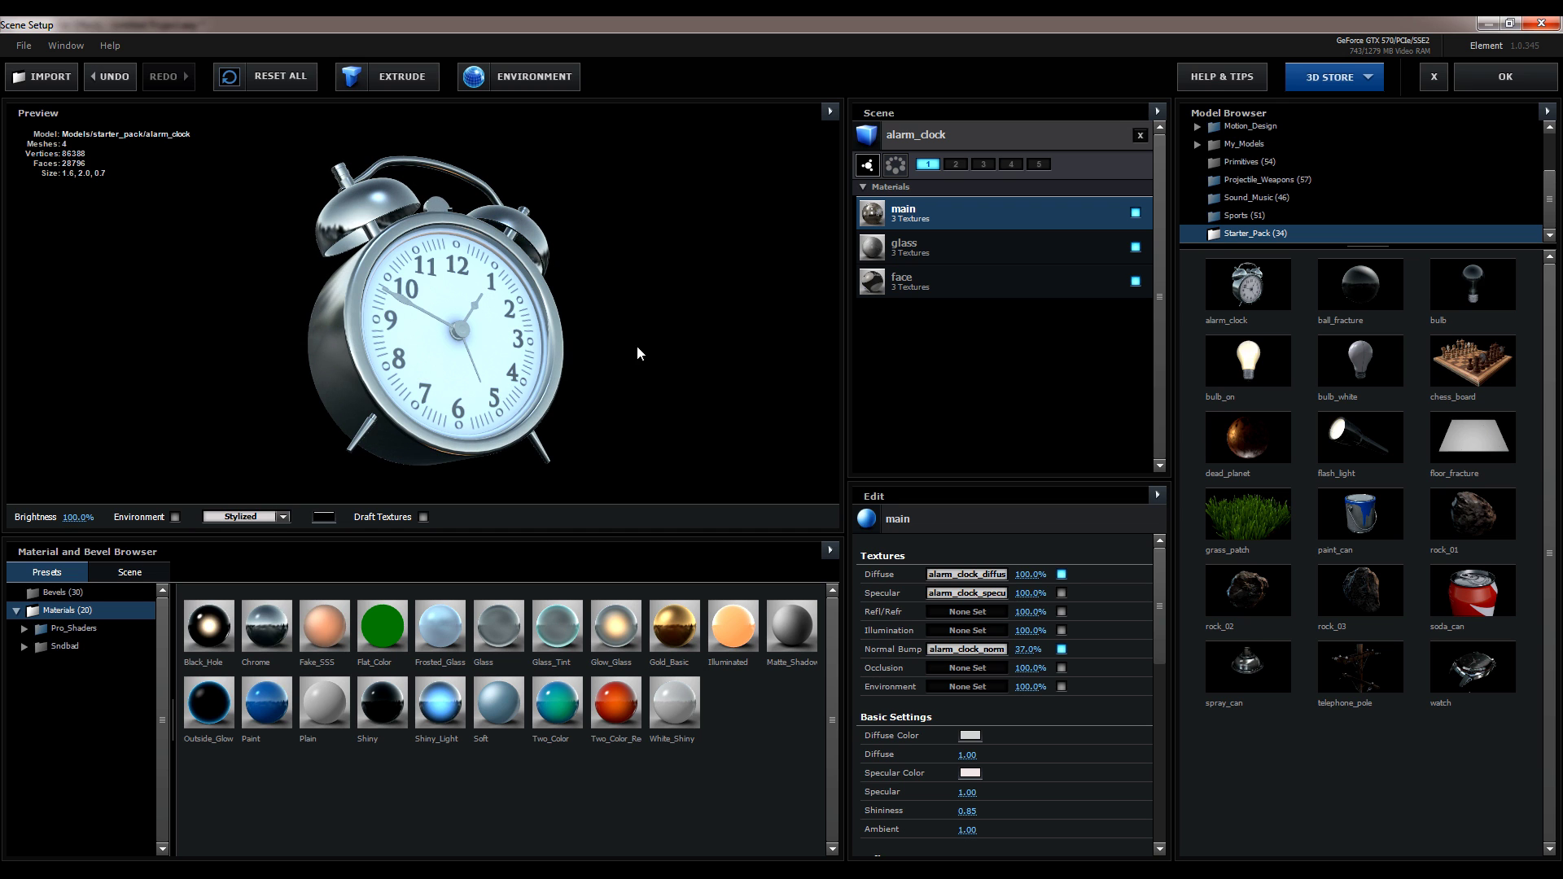
click(249, 518)
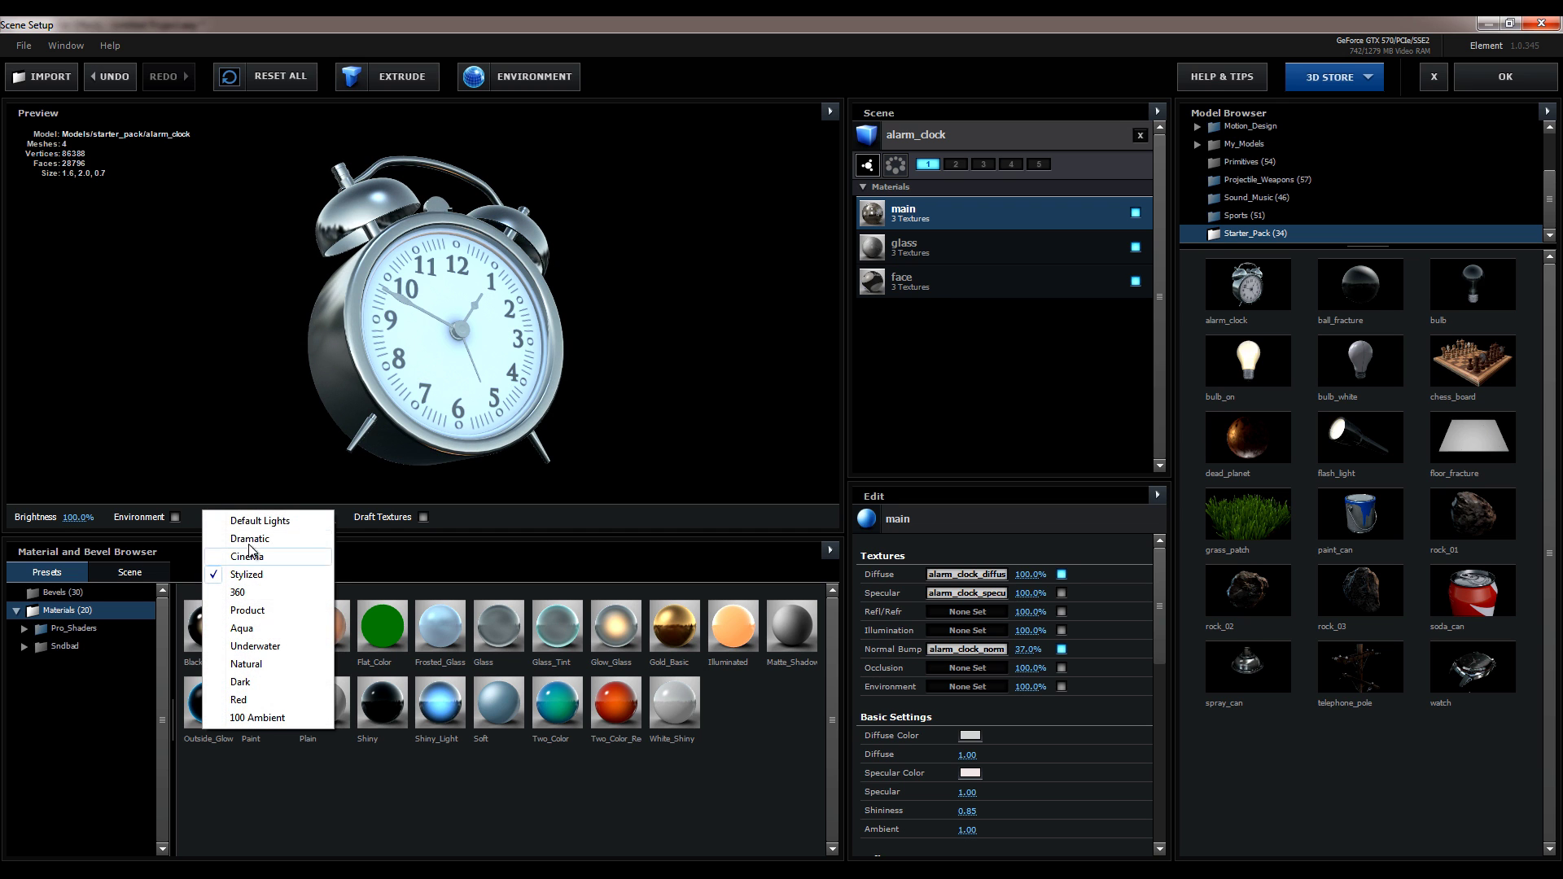
click(258, 593)
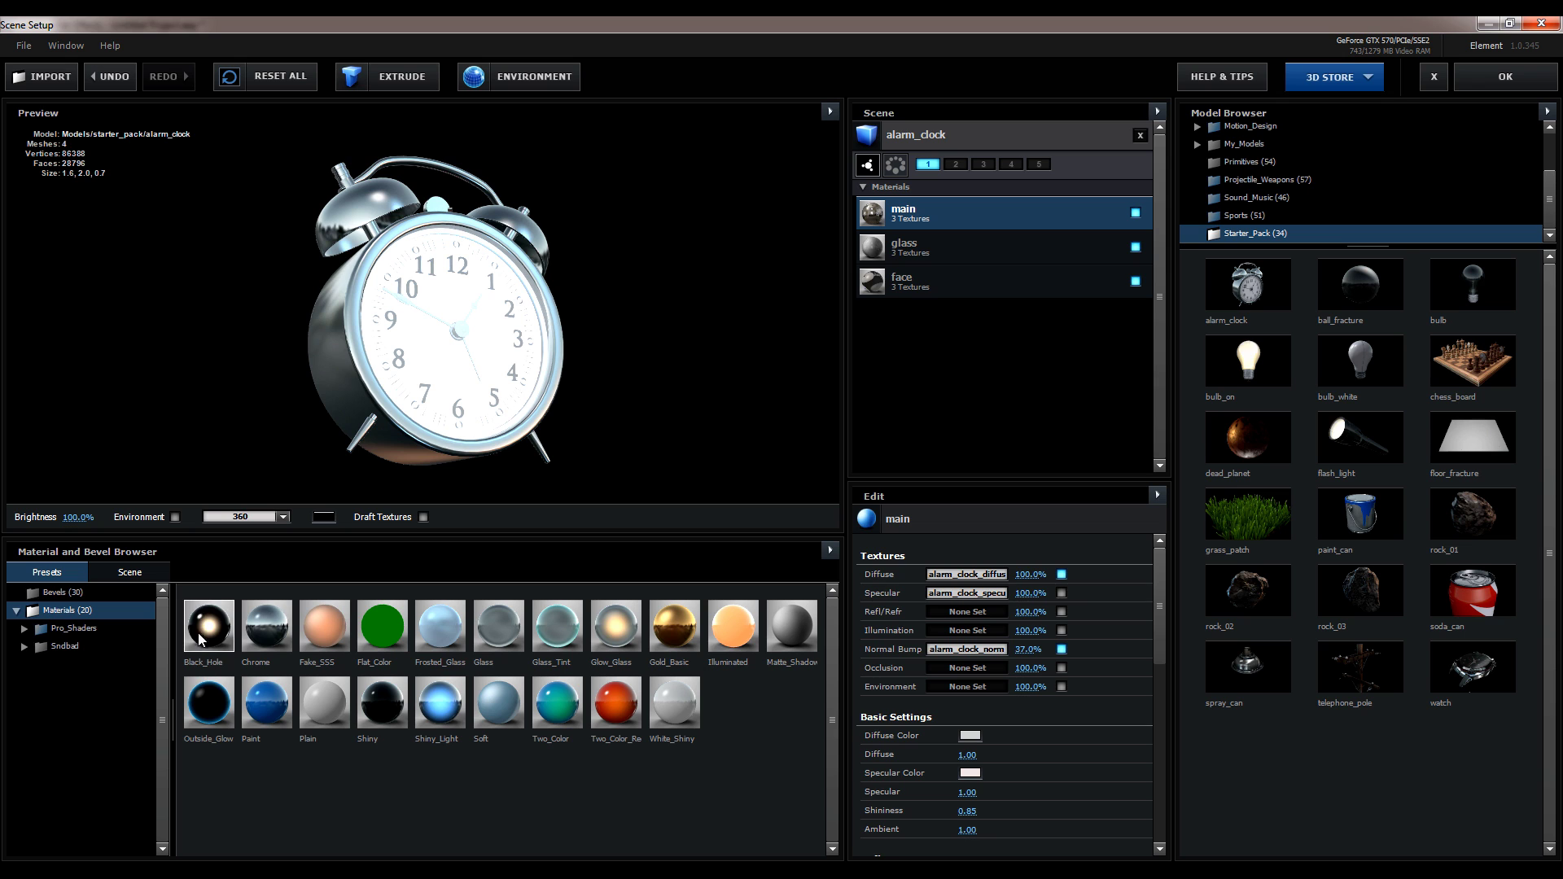
click(248, 520)
click(256, 631)
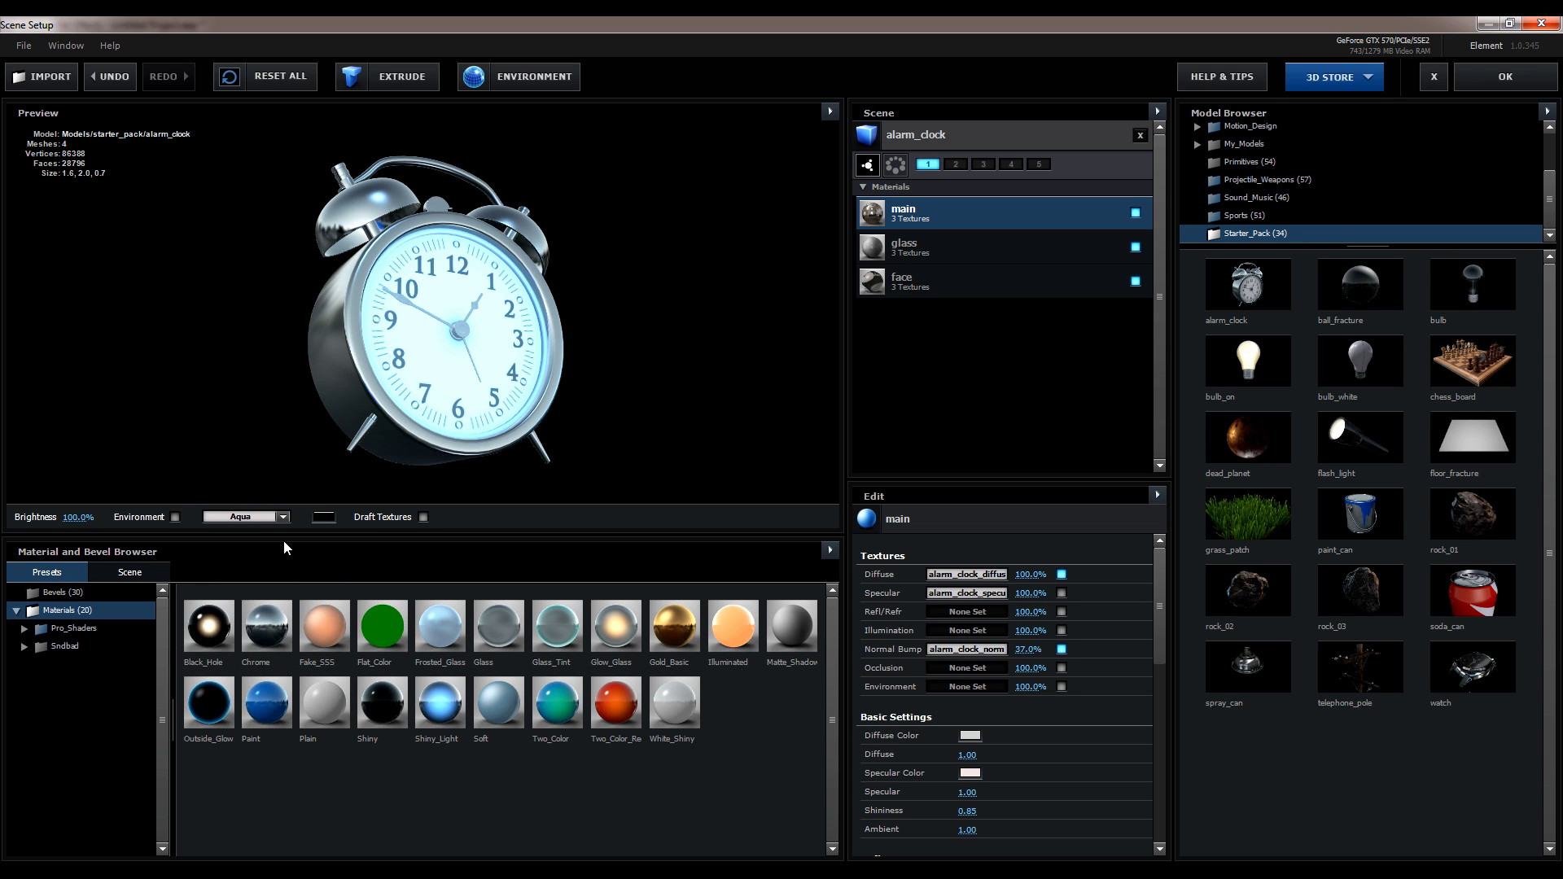
click(248, 518)
click(265, 522)
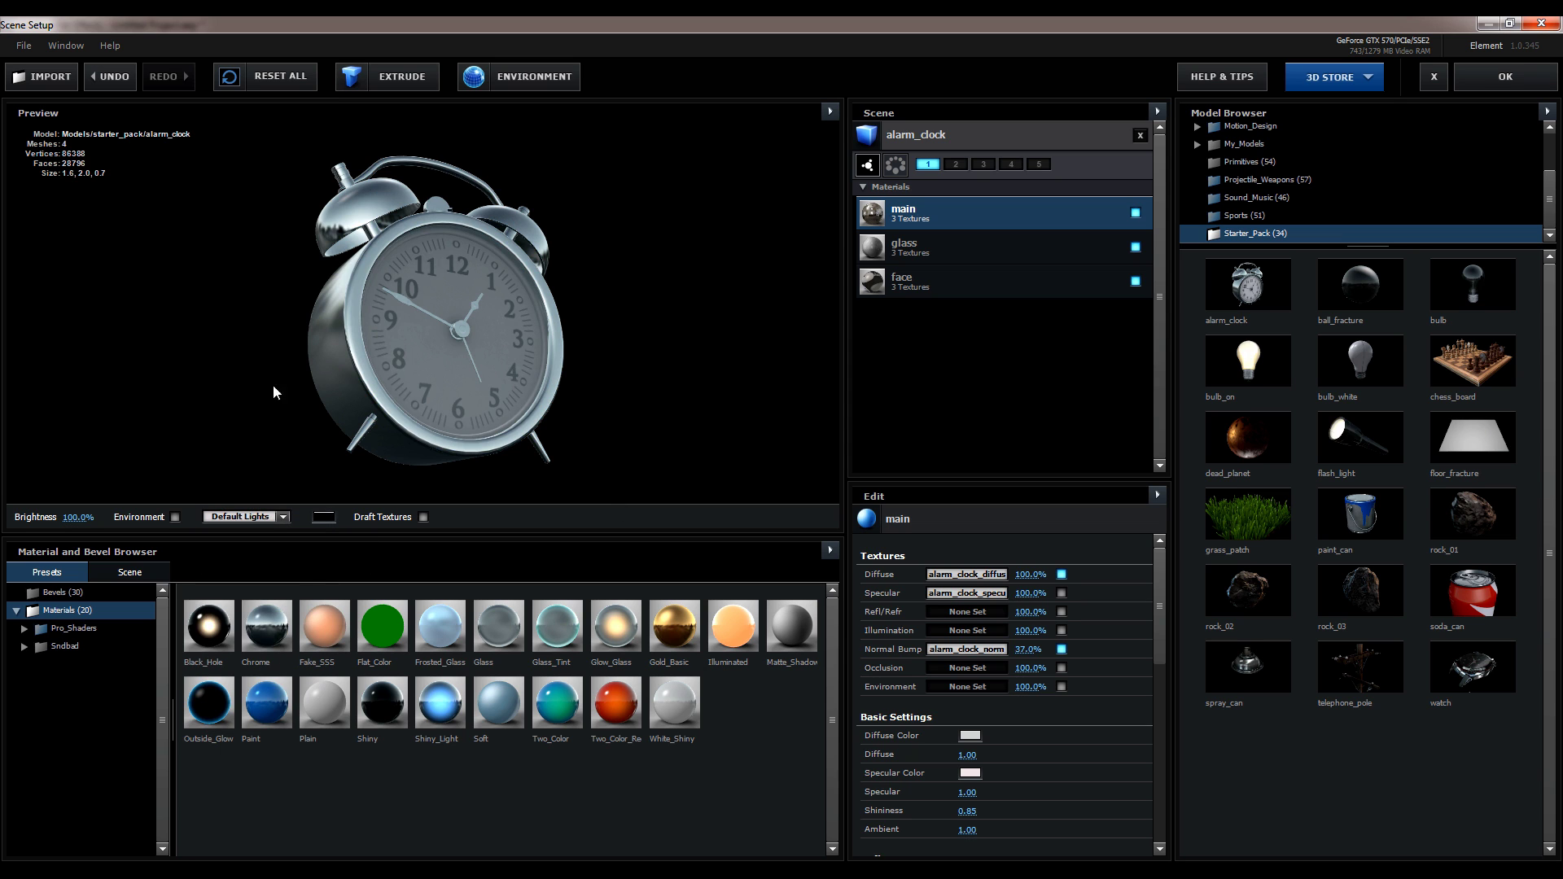
scroll(530, 360, up, 2)
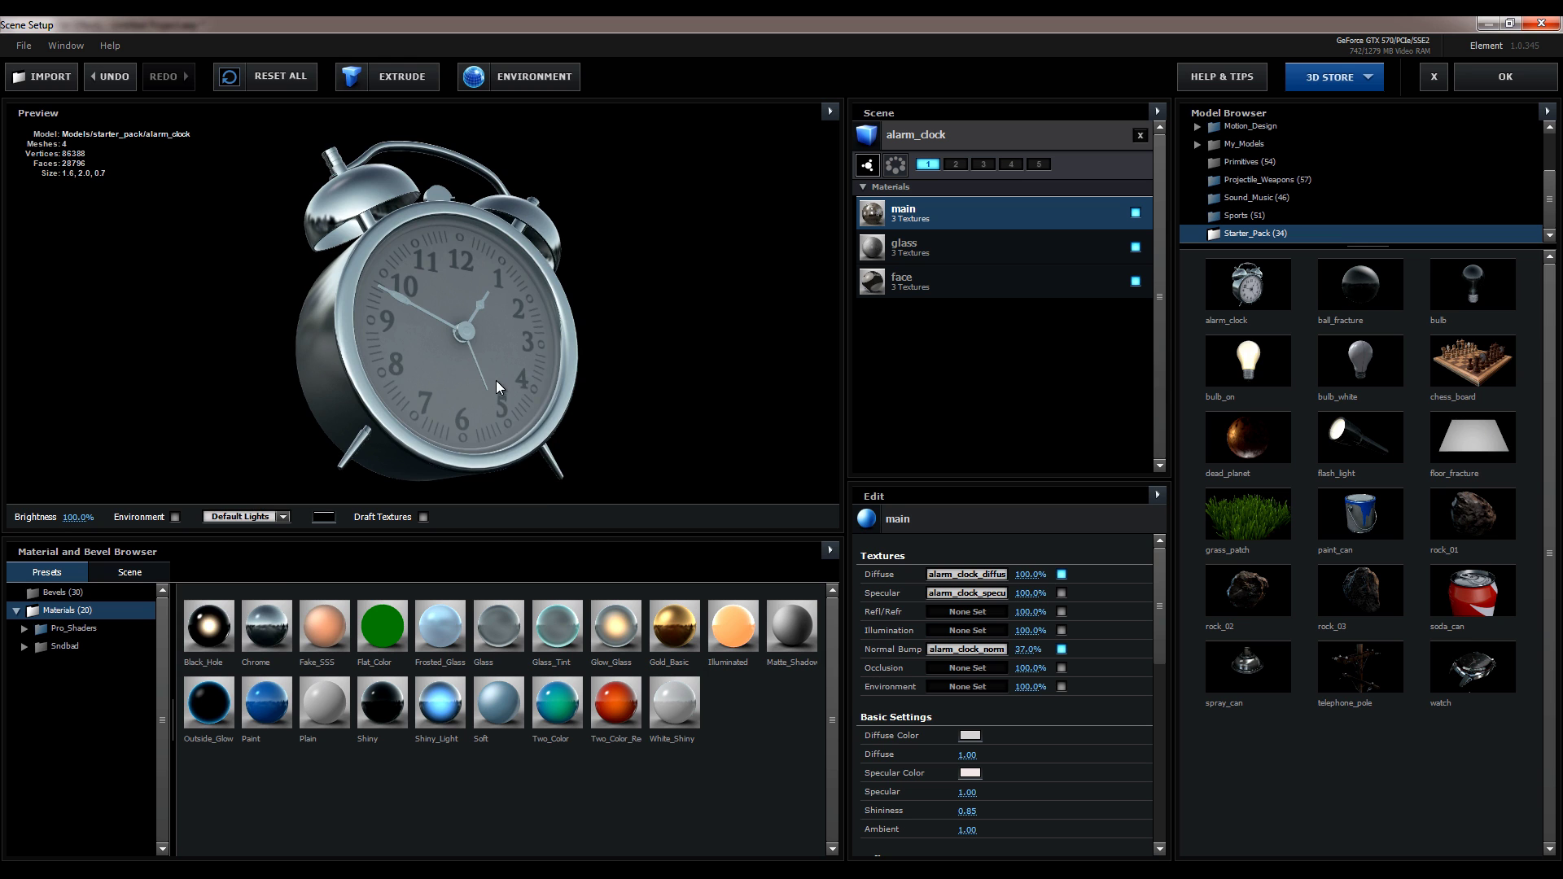
scroll(531, 356, up, 2)
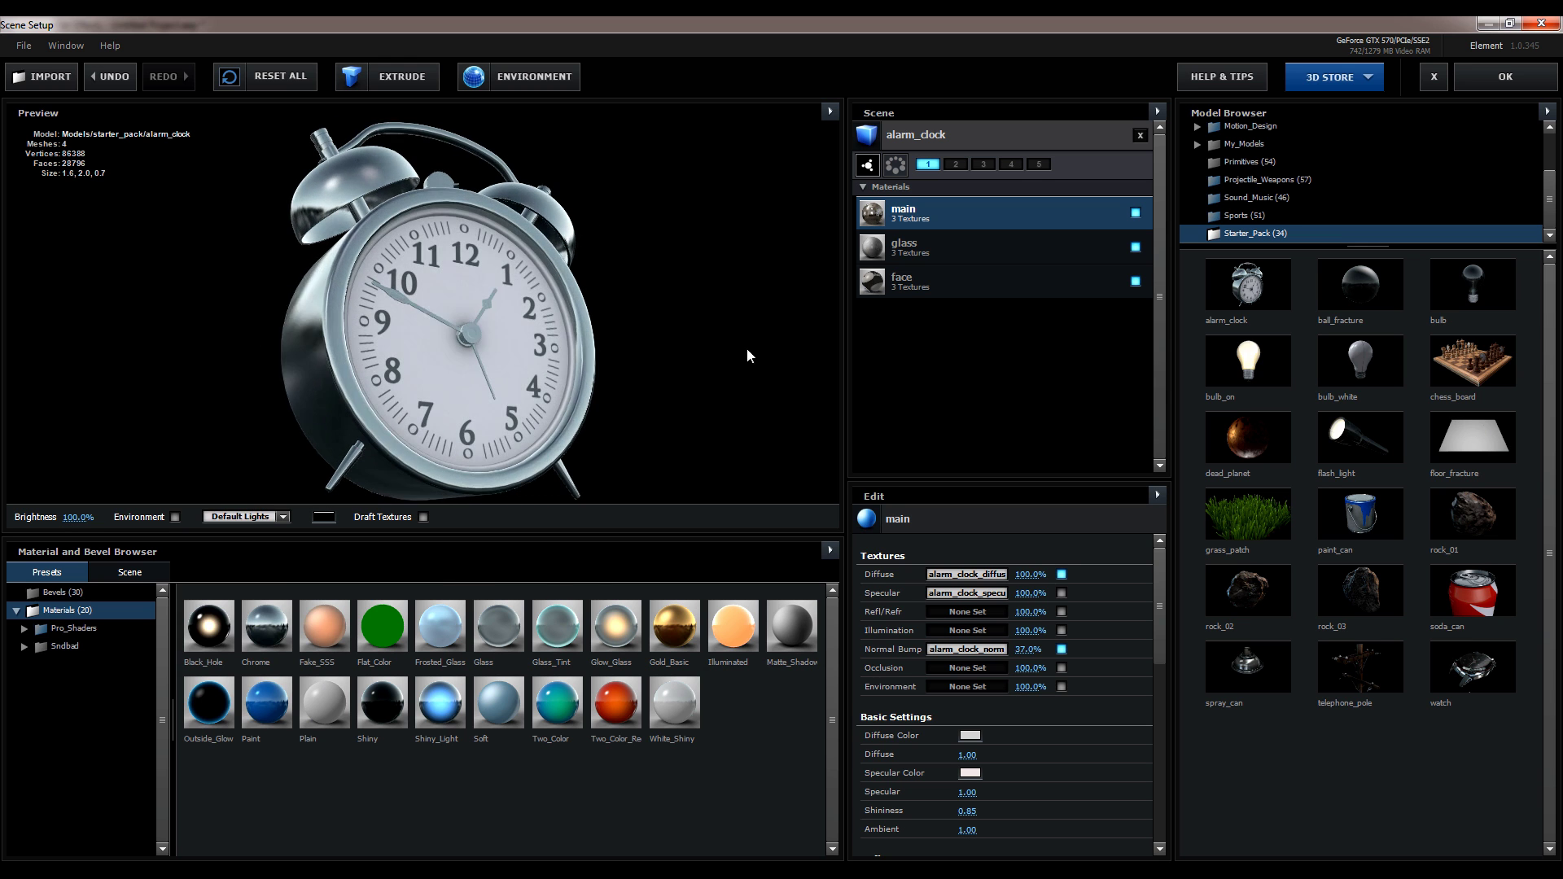
mouse_move(553, 344)
mouse_down()
mouse_move(520, 345)
mouse_move(486, 308)
mouse_move(580, 317)
mouse_up()
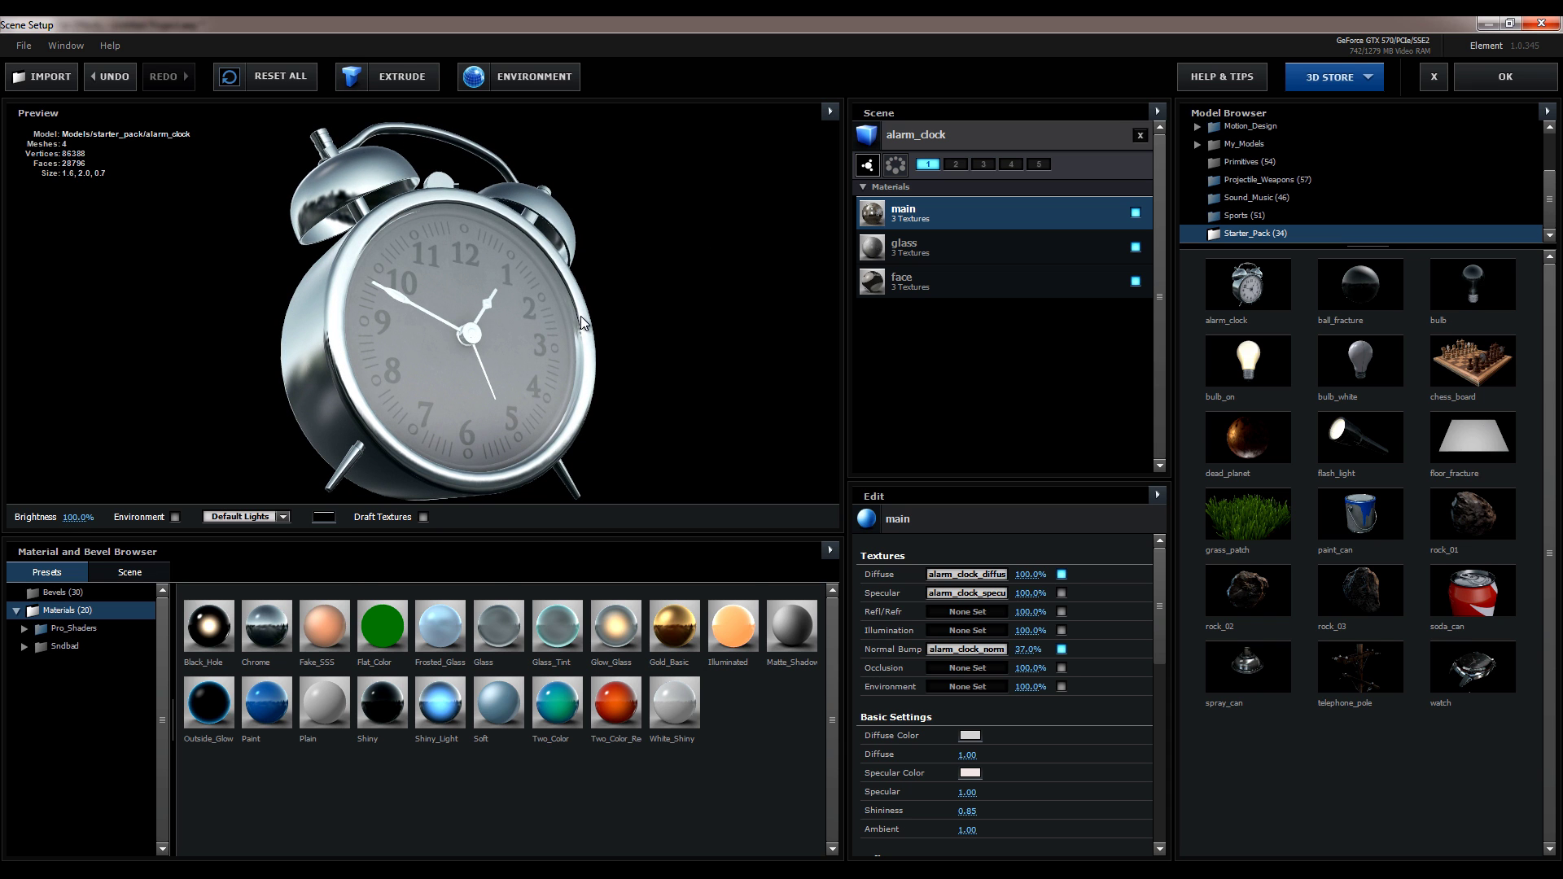
click(175, 518)
scroll(368, 374, down, 3)
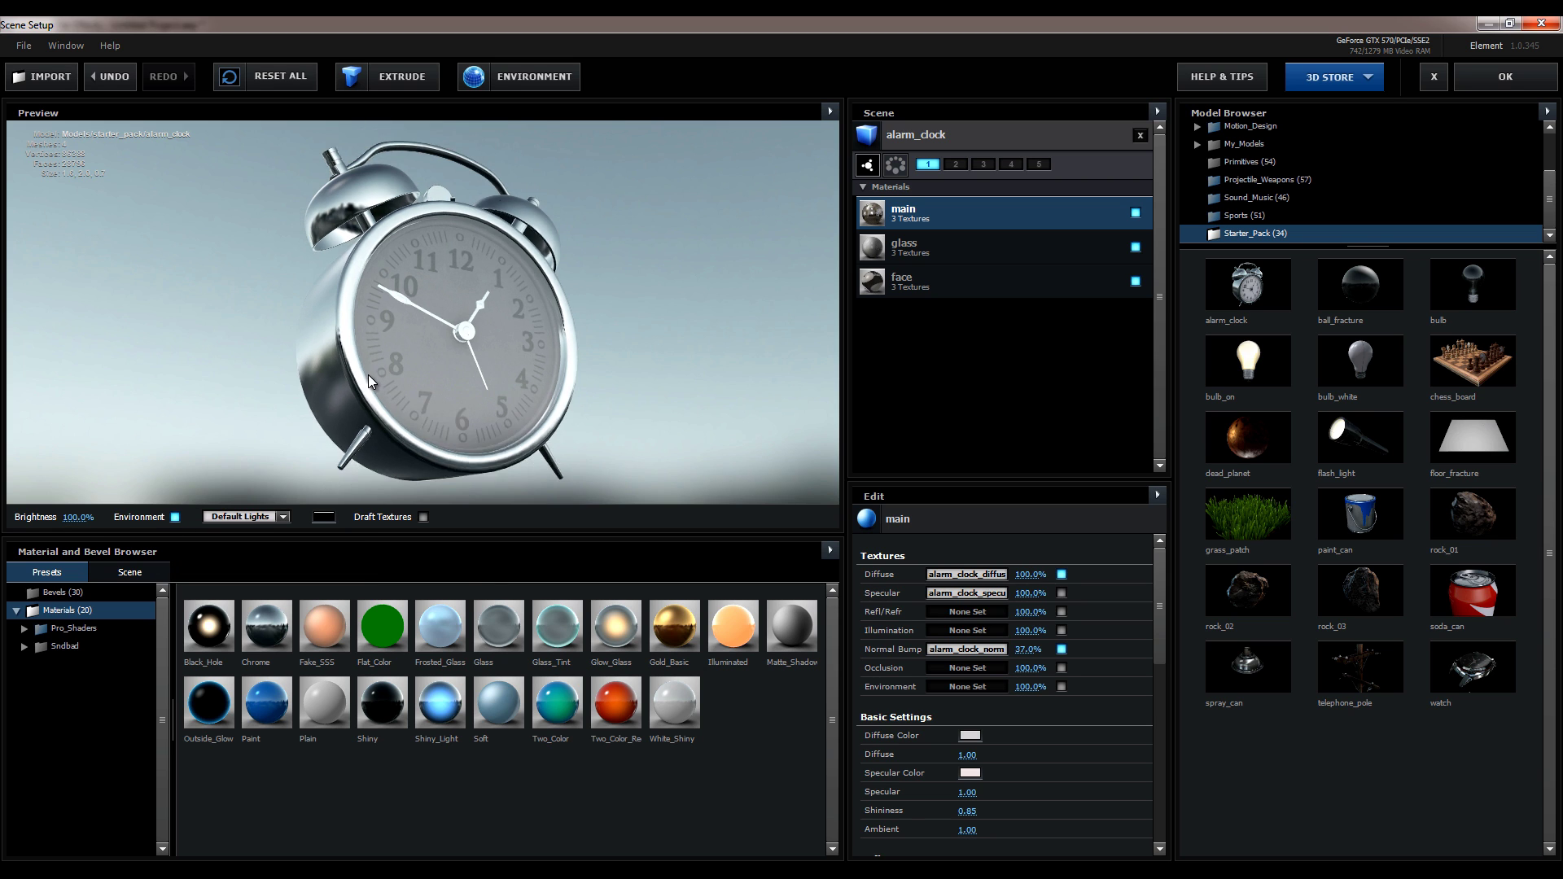
mouse_move(384, 340)
mouse_down()
mouse_move(729, 310)
mouse_move(1068, 382)
mouse_up()
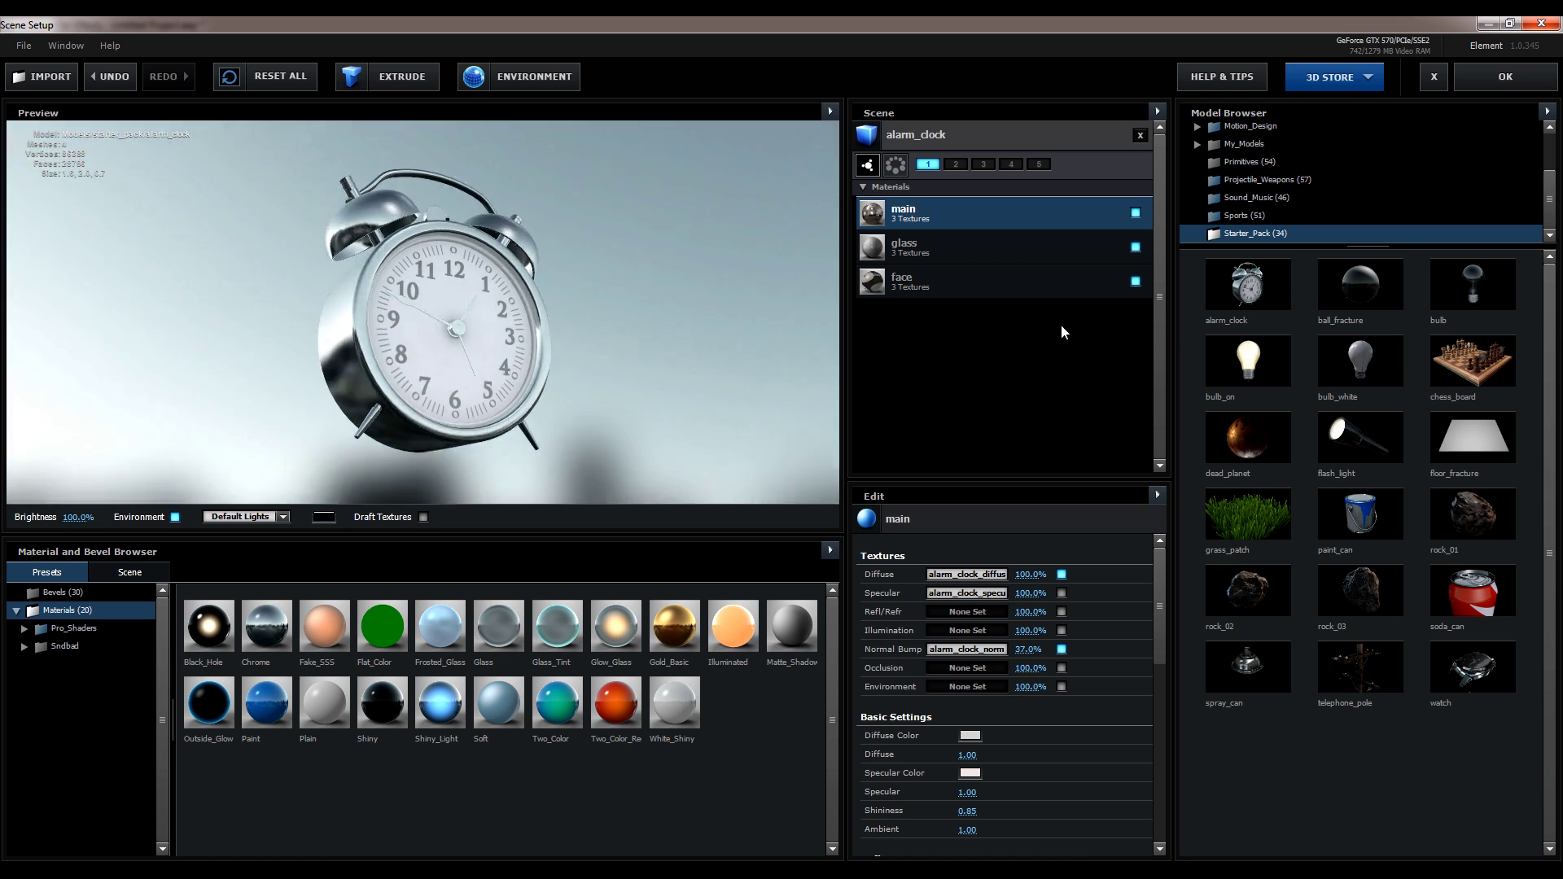
mouse_move(1069, 382)
mouse_down()
mouse_move(235, 376)
mouse_move(43, 353)
mouse_up()
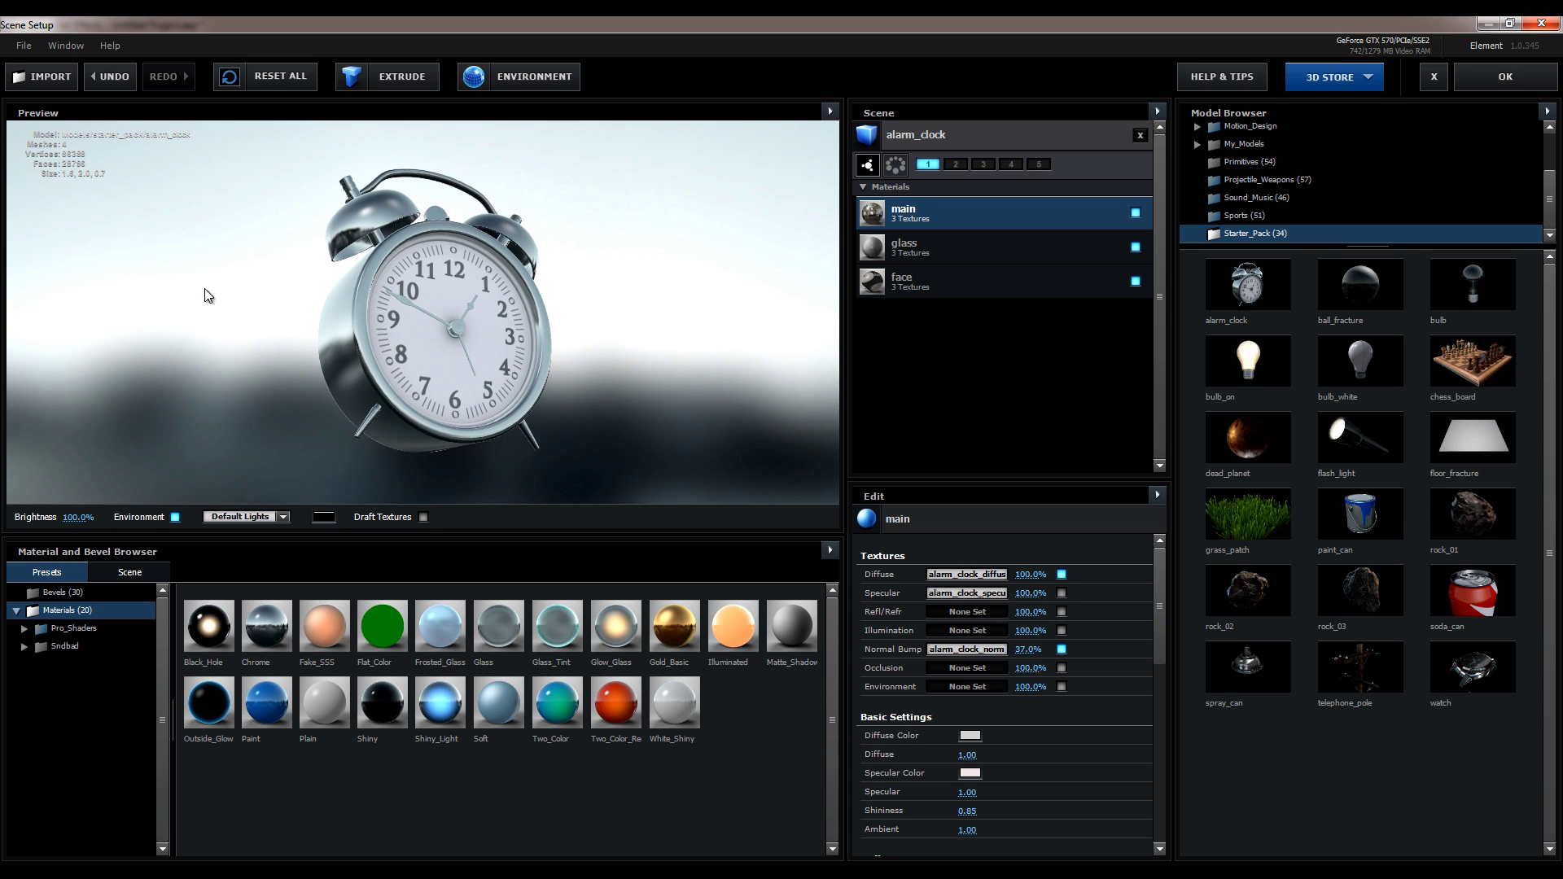
click(174, 519)
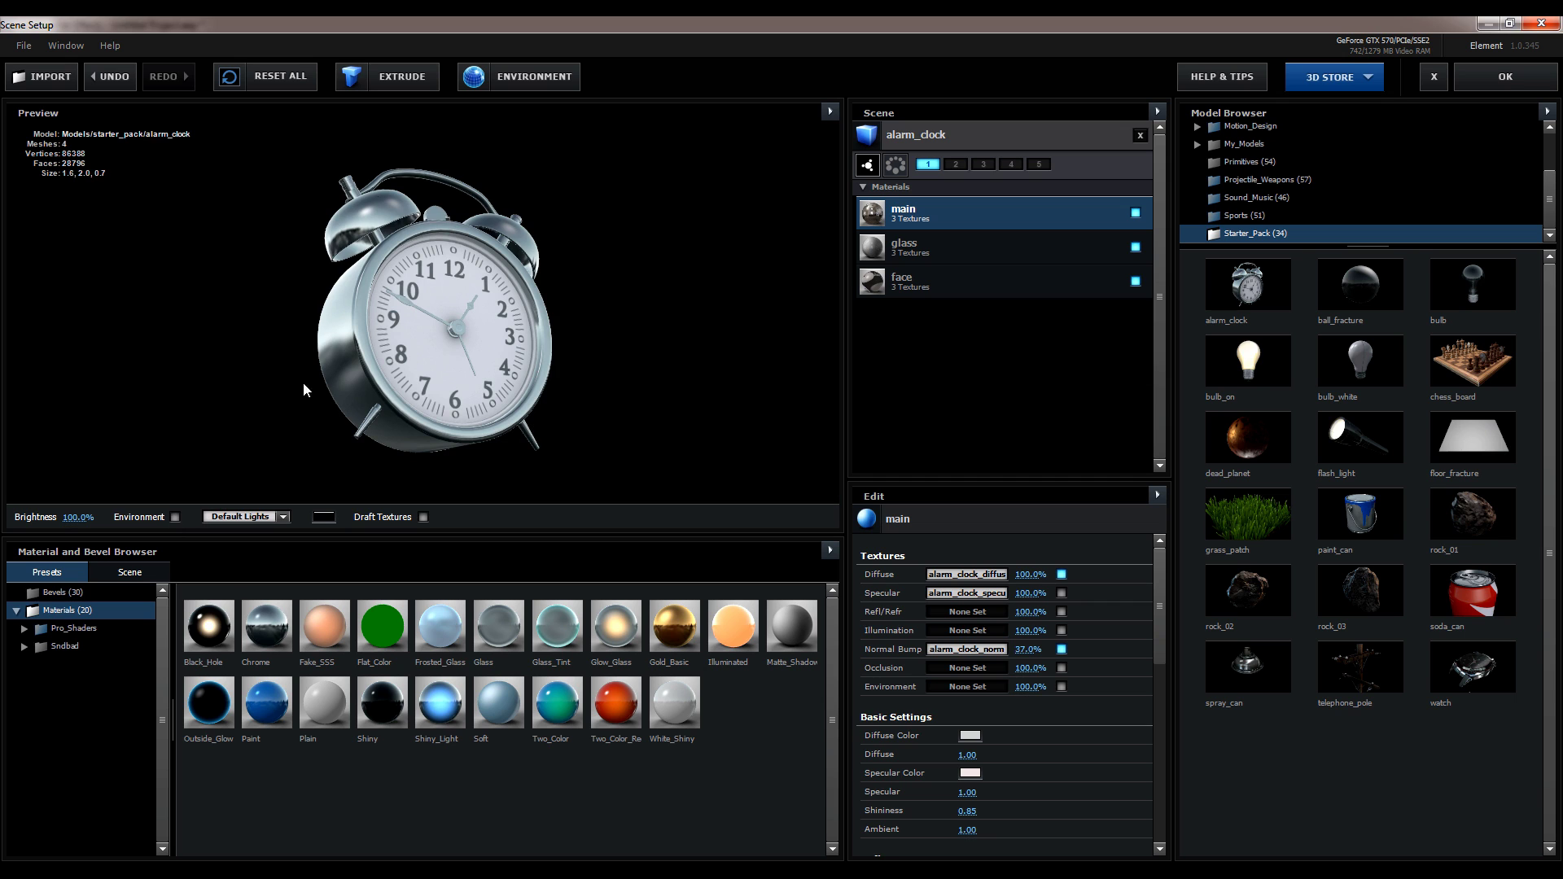
Step: Raise preview brightness to 156%, reset it to 100, then bring up the Environment settings
drag(87, 521, 124, 514)
click(78, 517)
text(100)
key(Return)
click(546, 68)
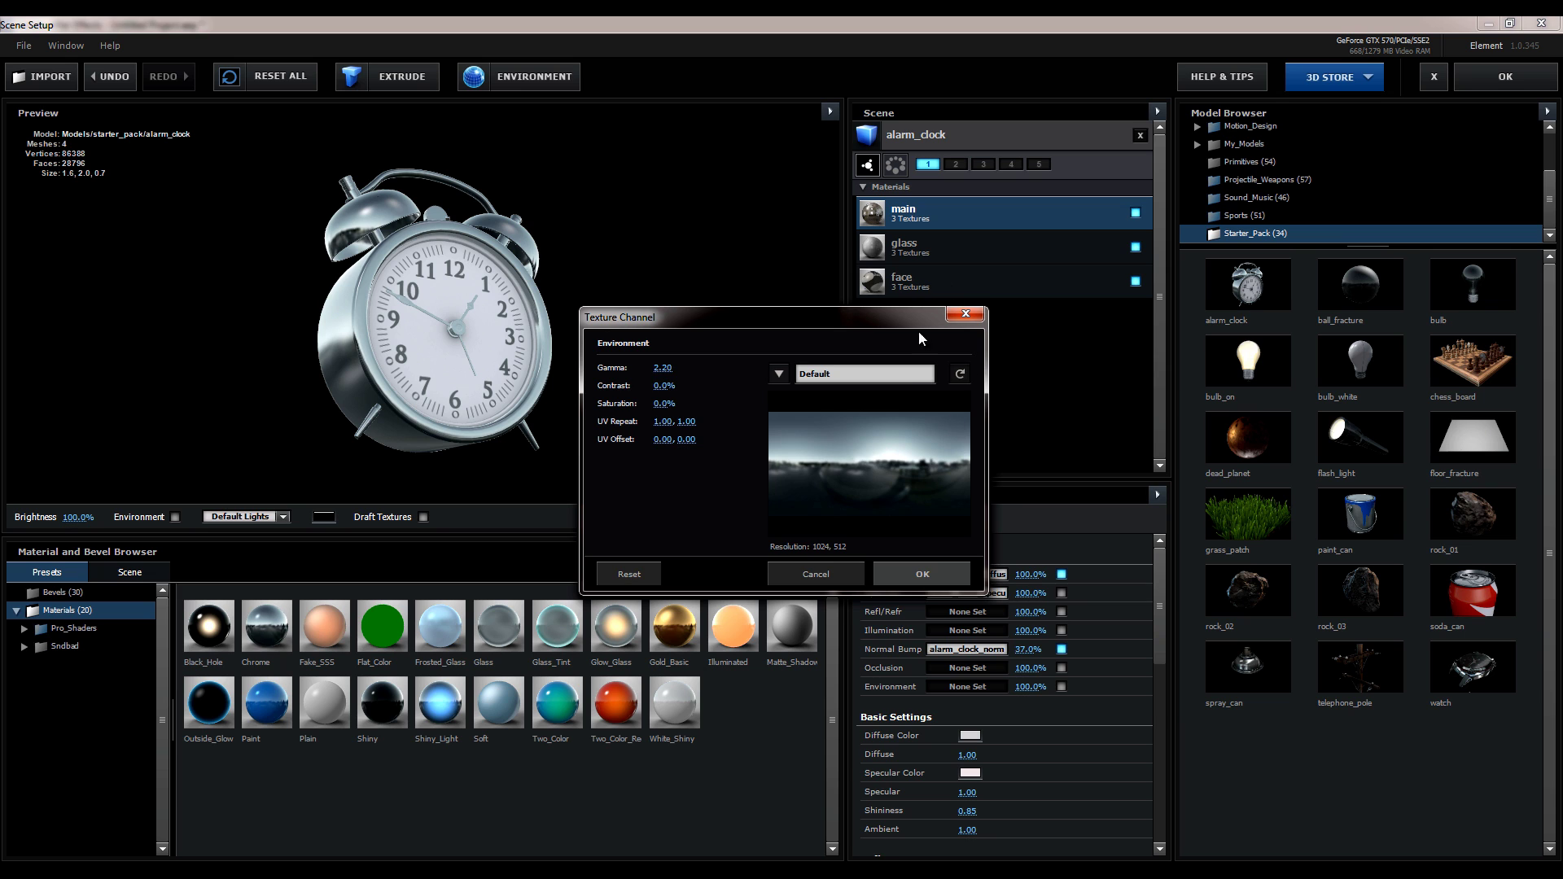
Step: Use the environment presets list to browse for an environment image file
click(790, 376)
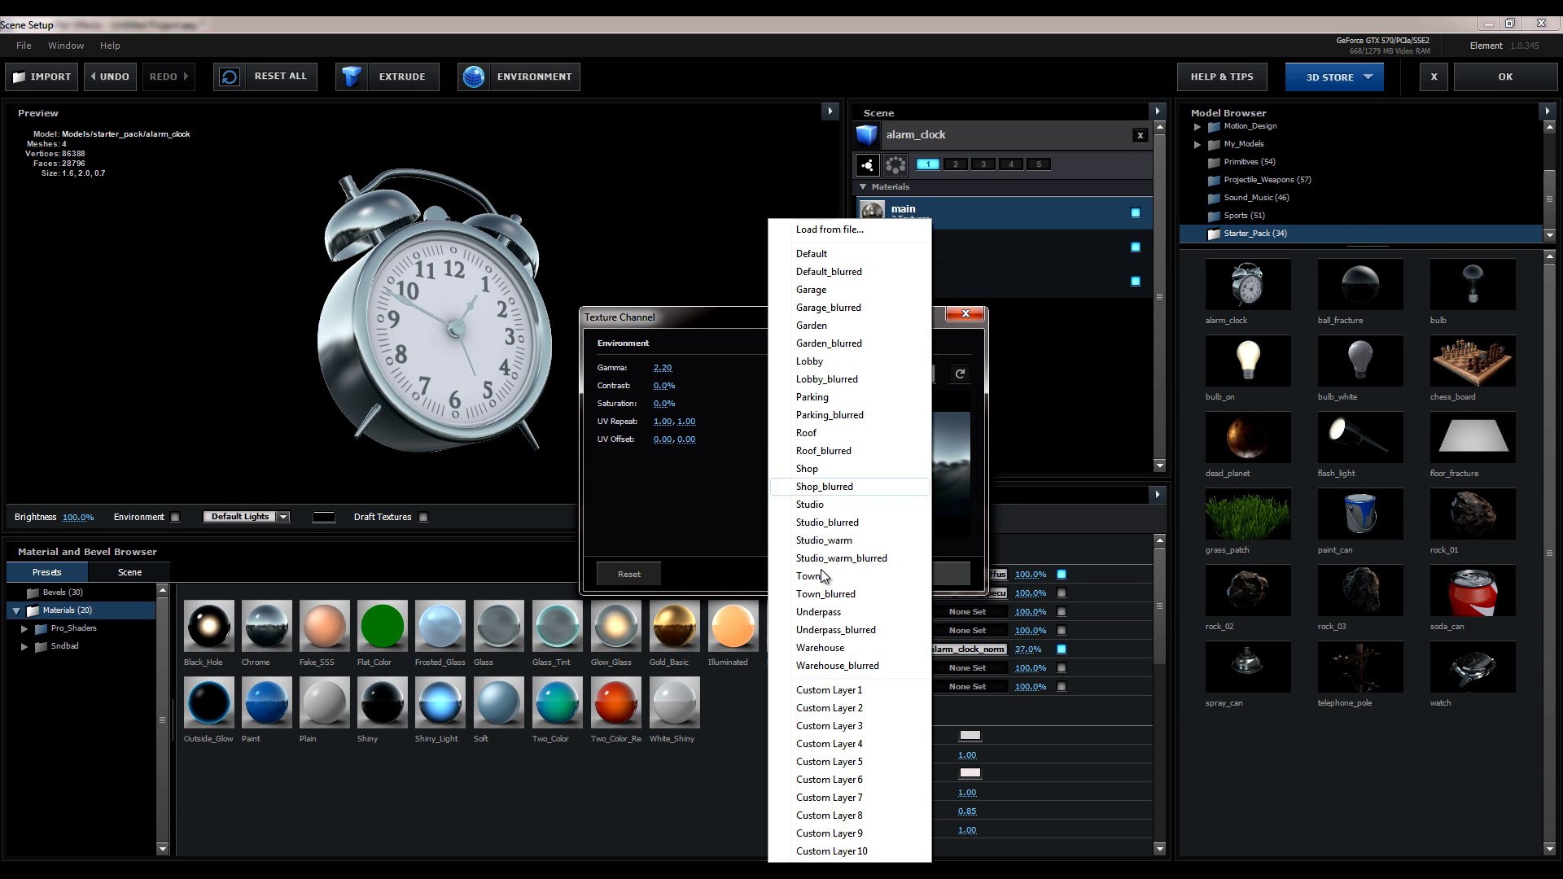
click(671, 515)
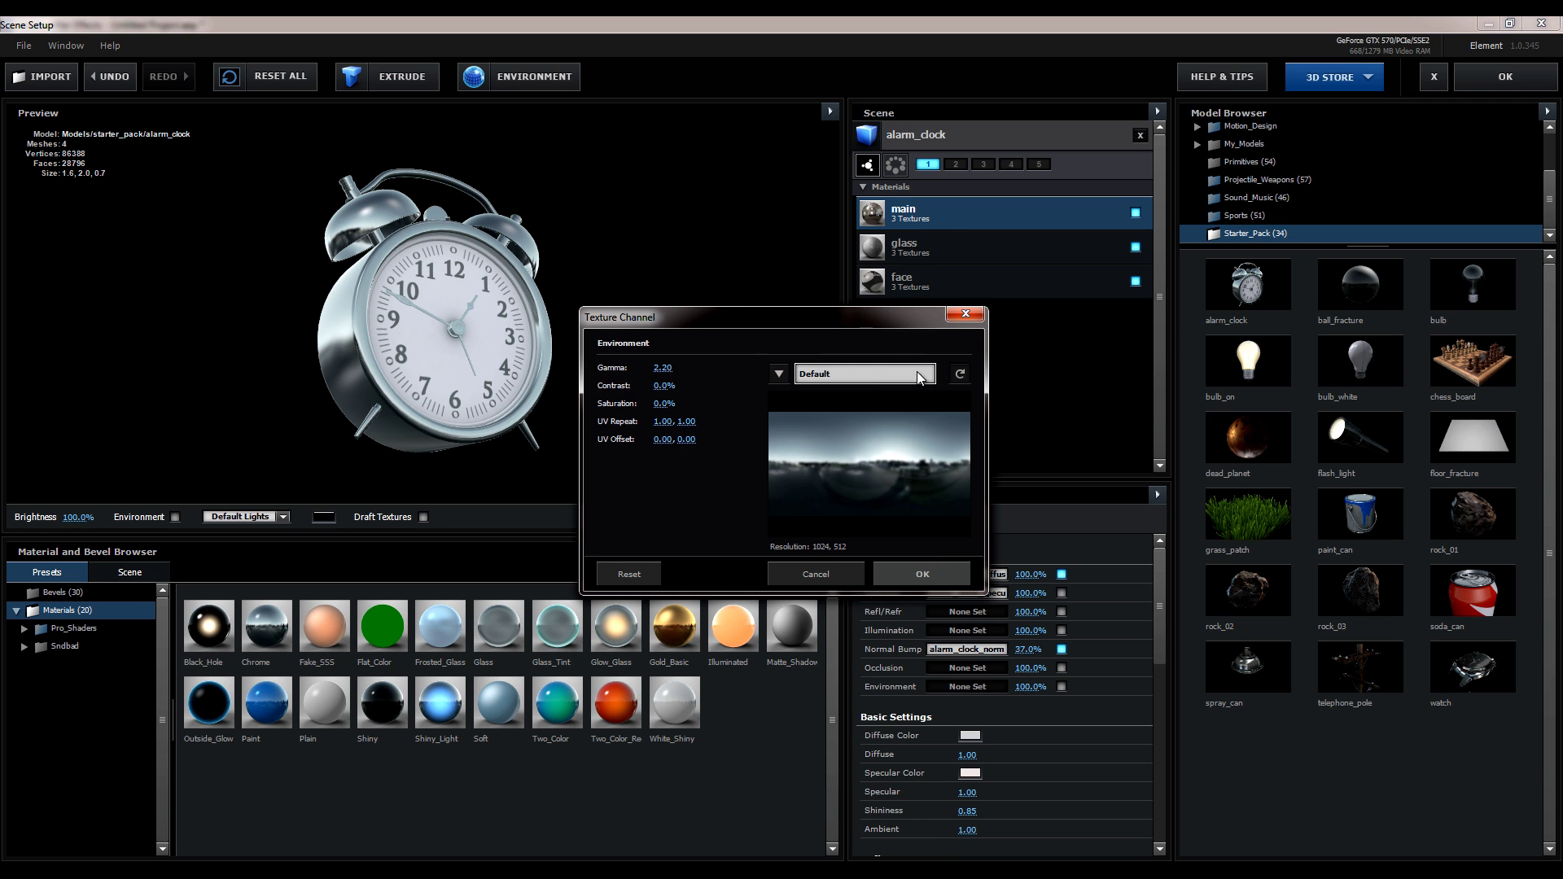
click(859, 368)
click(856, 446)
scroll(915, 442, down, 1)
scroll(884, 481, down, 3)
scroll(888, 483, up, 4)
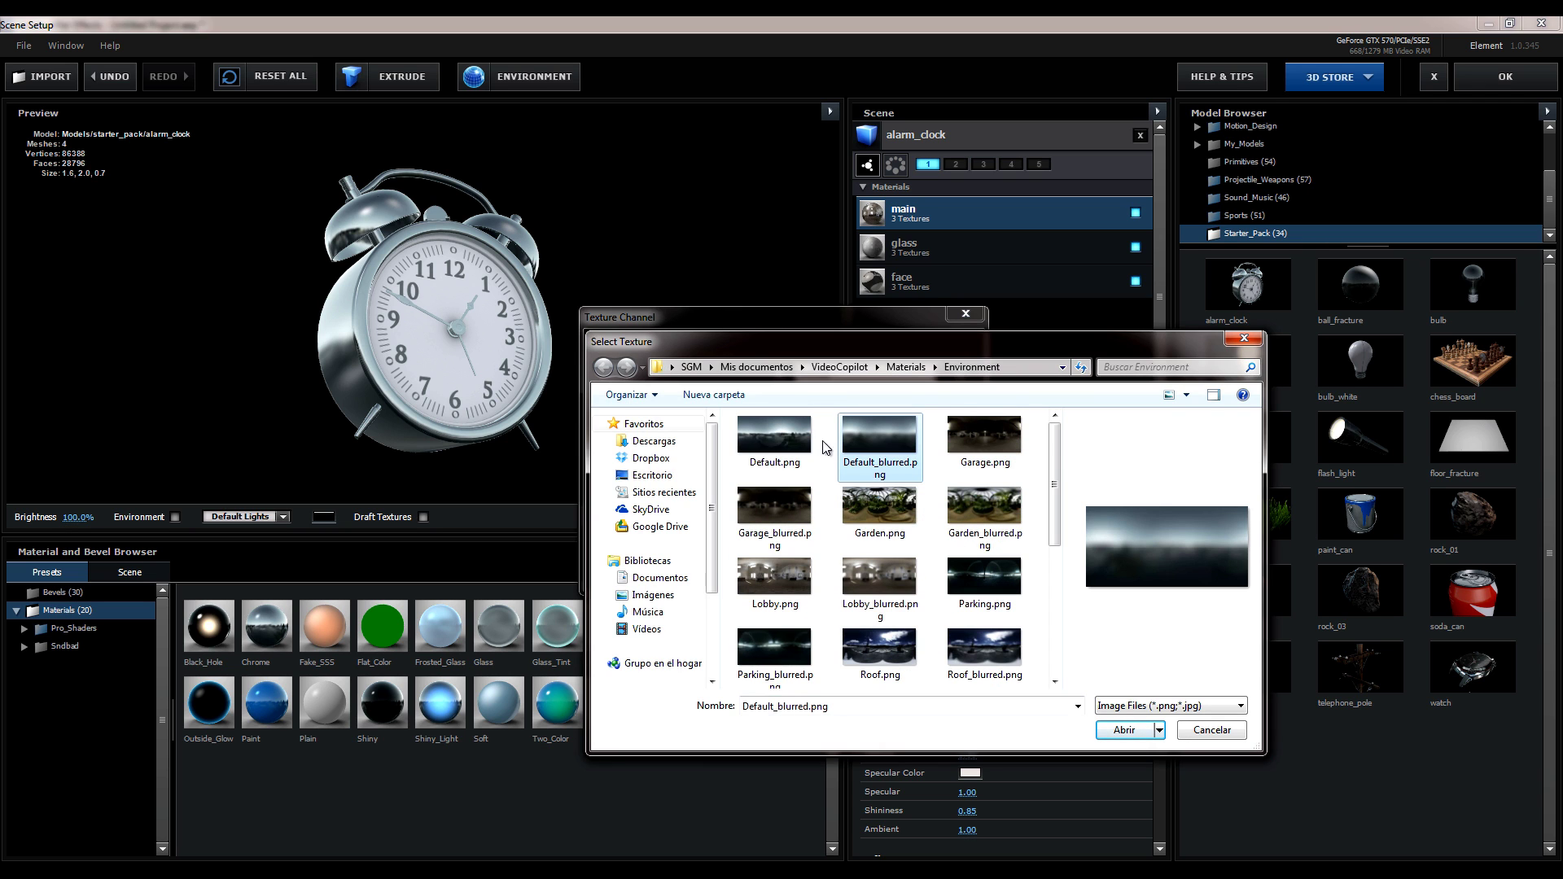
Step: Compare the Default, Default_blurred, Garage_blurred, Garden and Garden_blurred environment maps
click(778, 437)
click(884, 448)
click(774, 425)
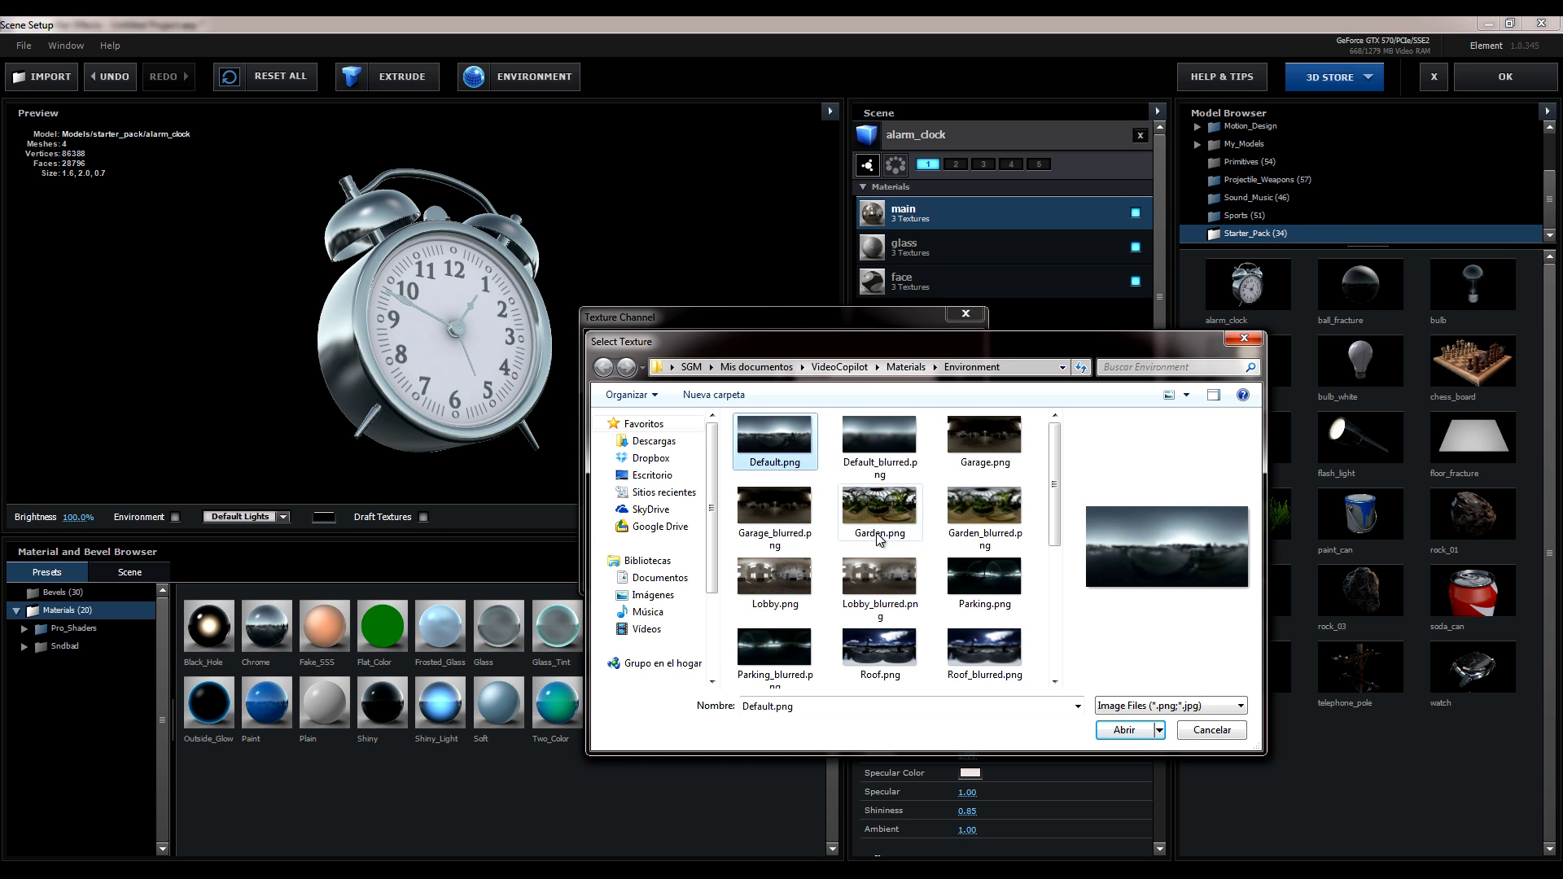
click(774, 507)
click(879, 506)
click(1015, 510)
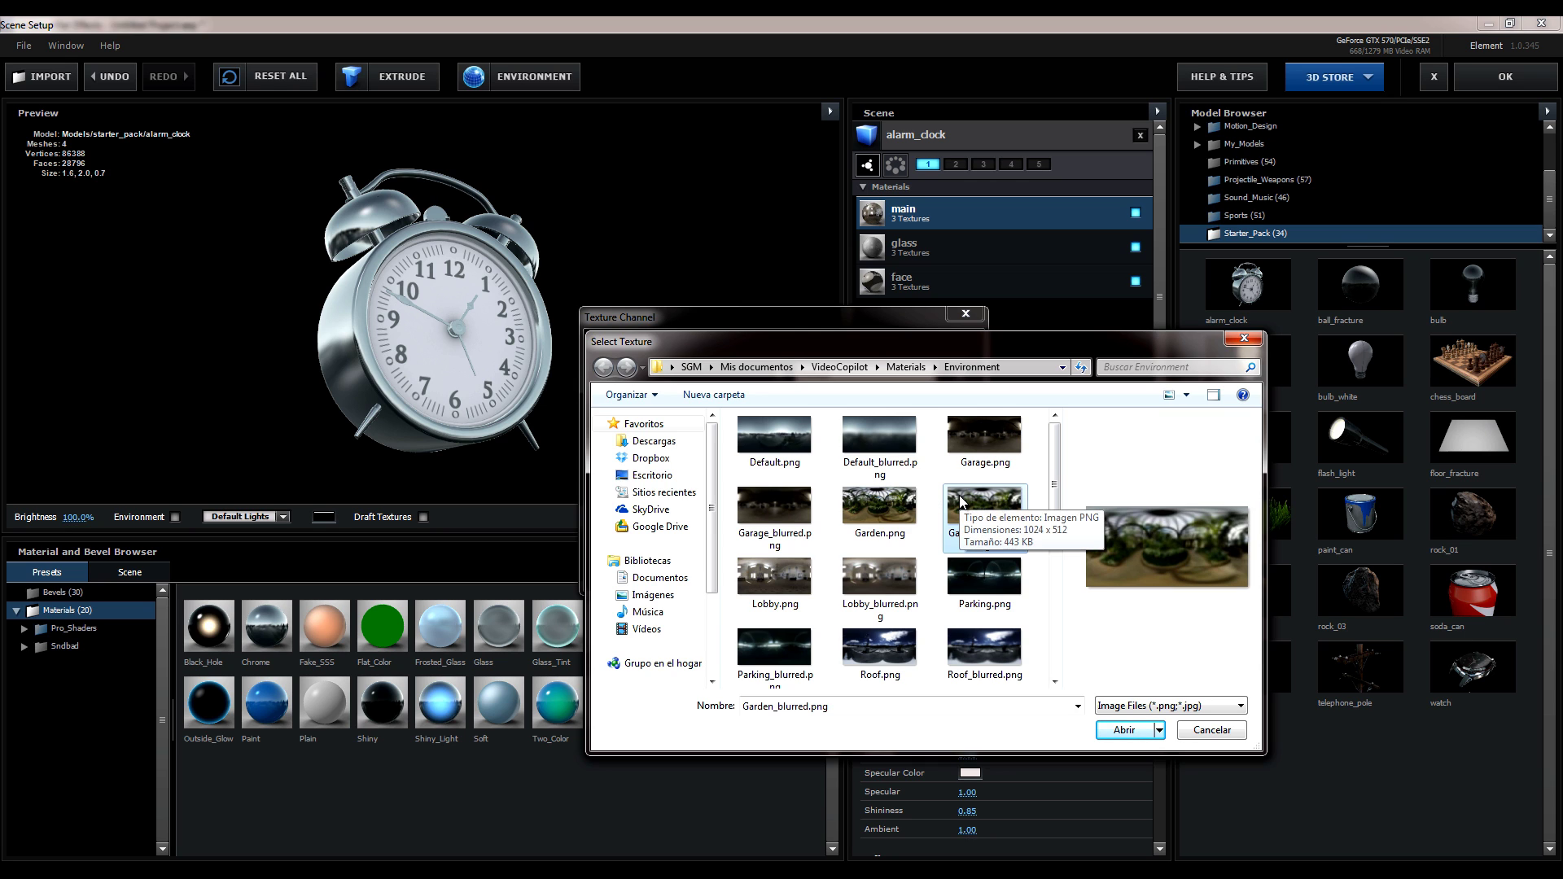
click(876, 496)
scroll(876, 498, down, 1)
scroll(877, 498, down, 3)
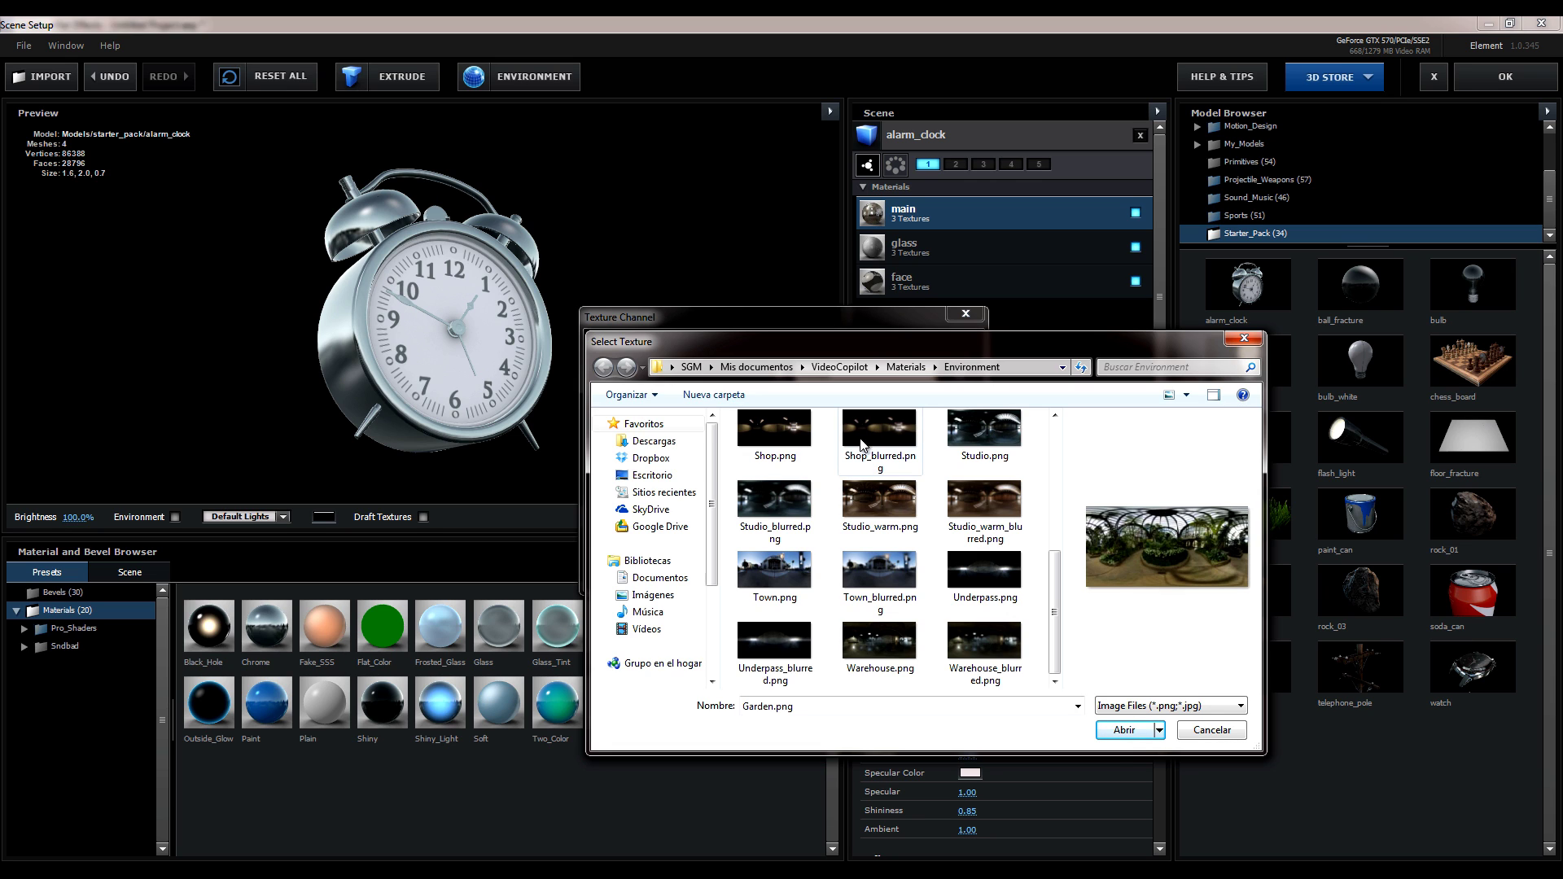
Step: Preview the Studio_warm maps, then choose Town.png and confirm the texture channel
click(1000, 500)
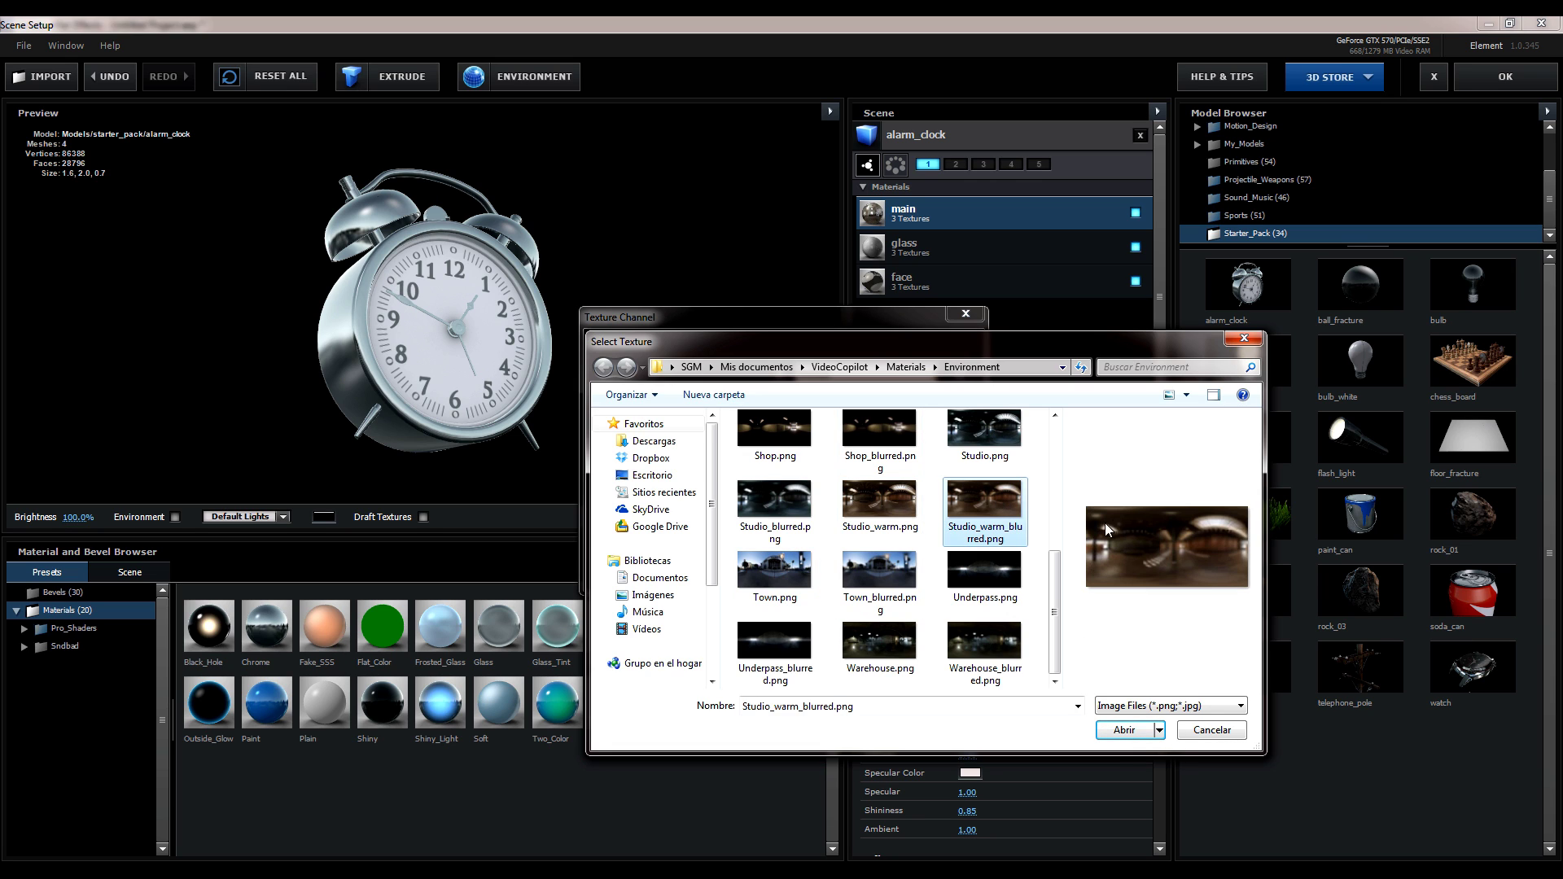
click(902, 502)
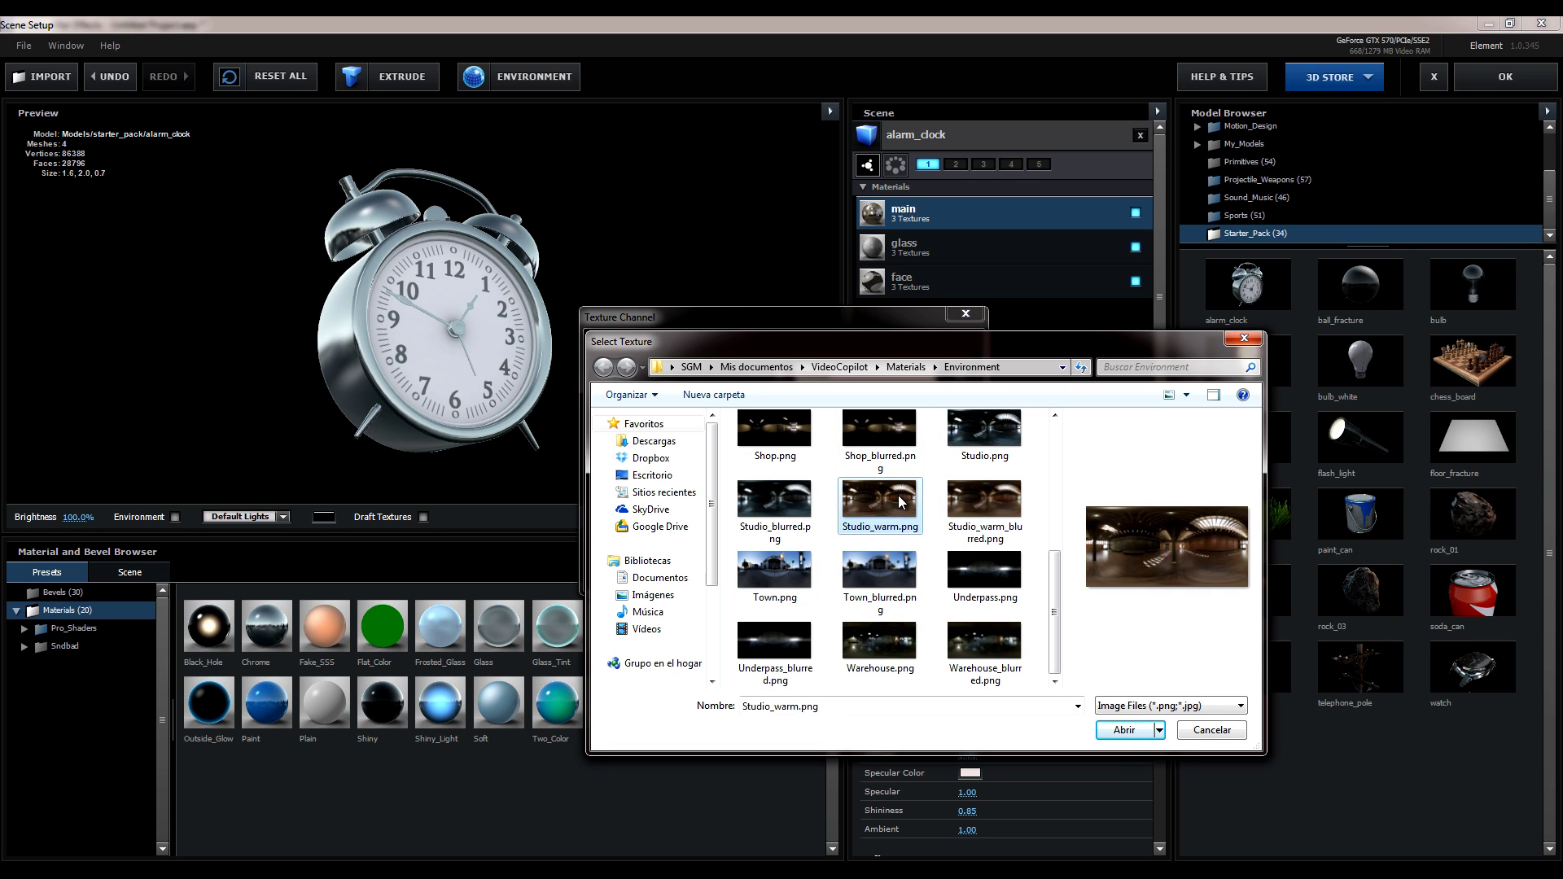
click(781, 579)
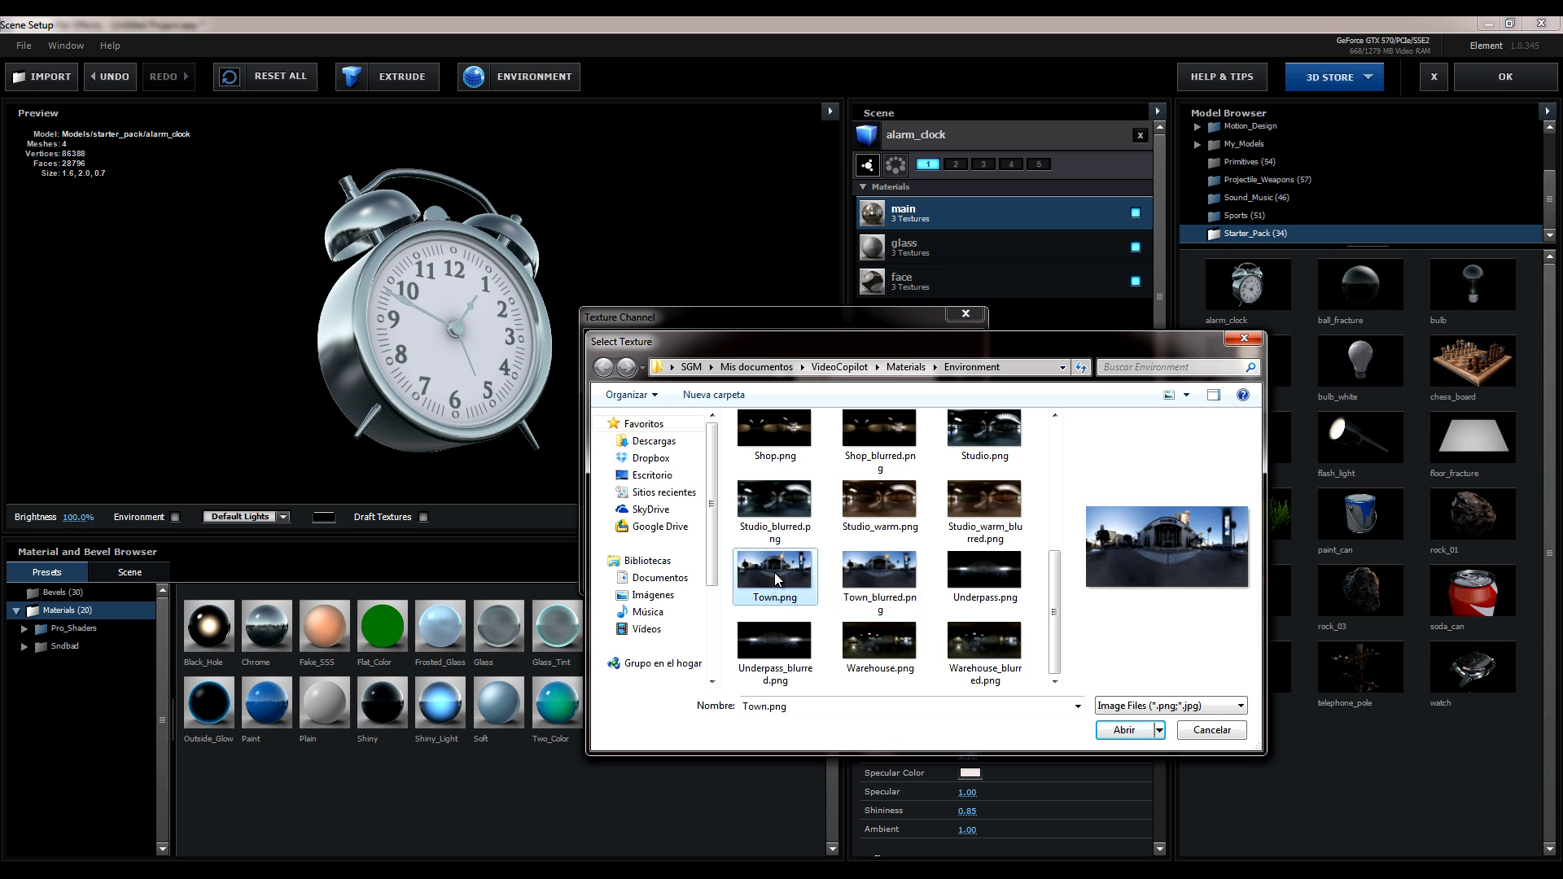
double_click(774, 573)
click(950, 579)
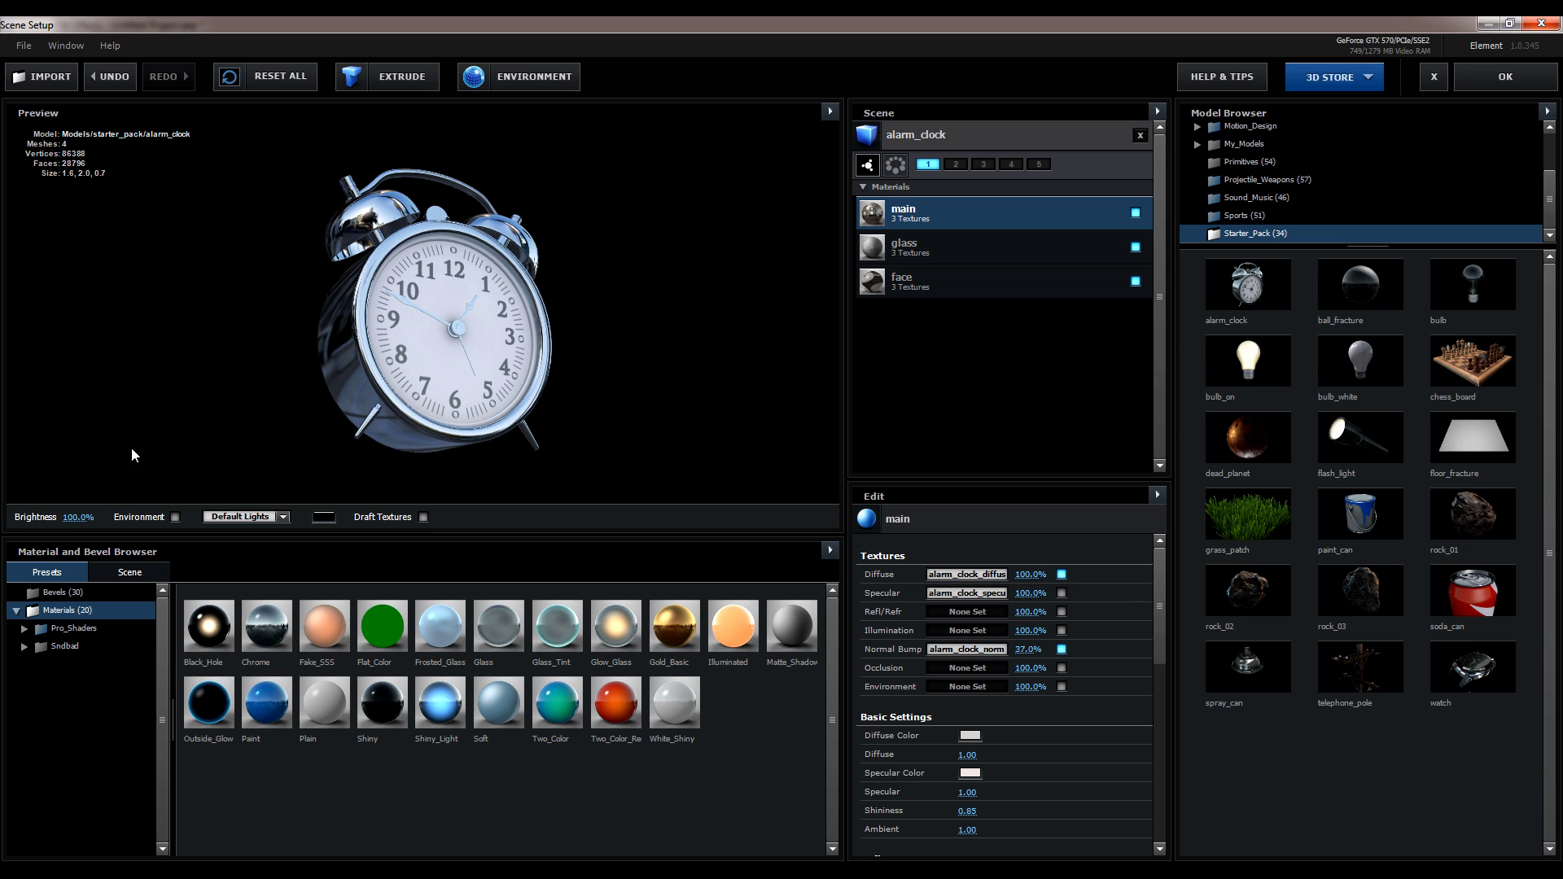
drag(404, 283, 518, 305)
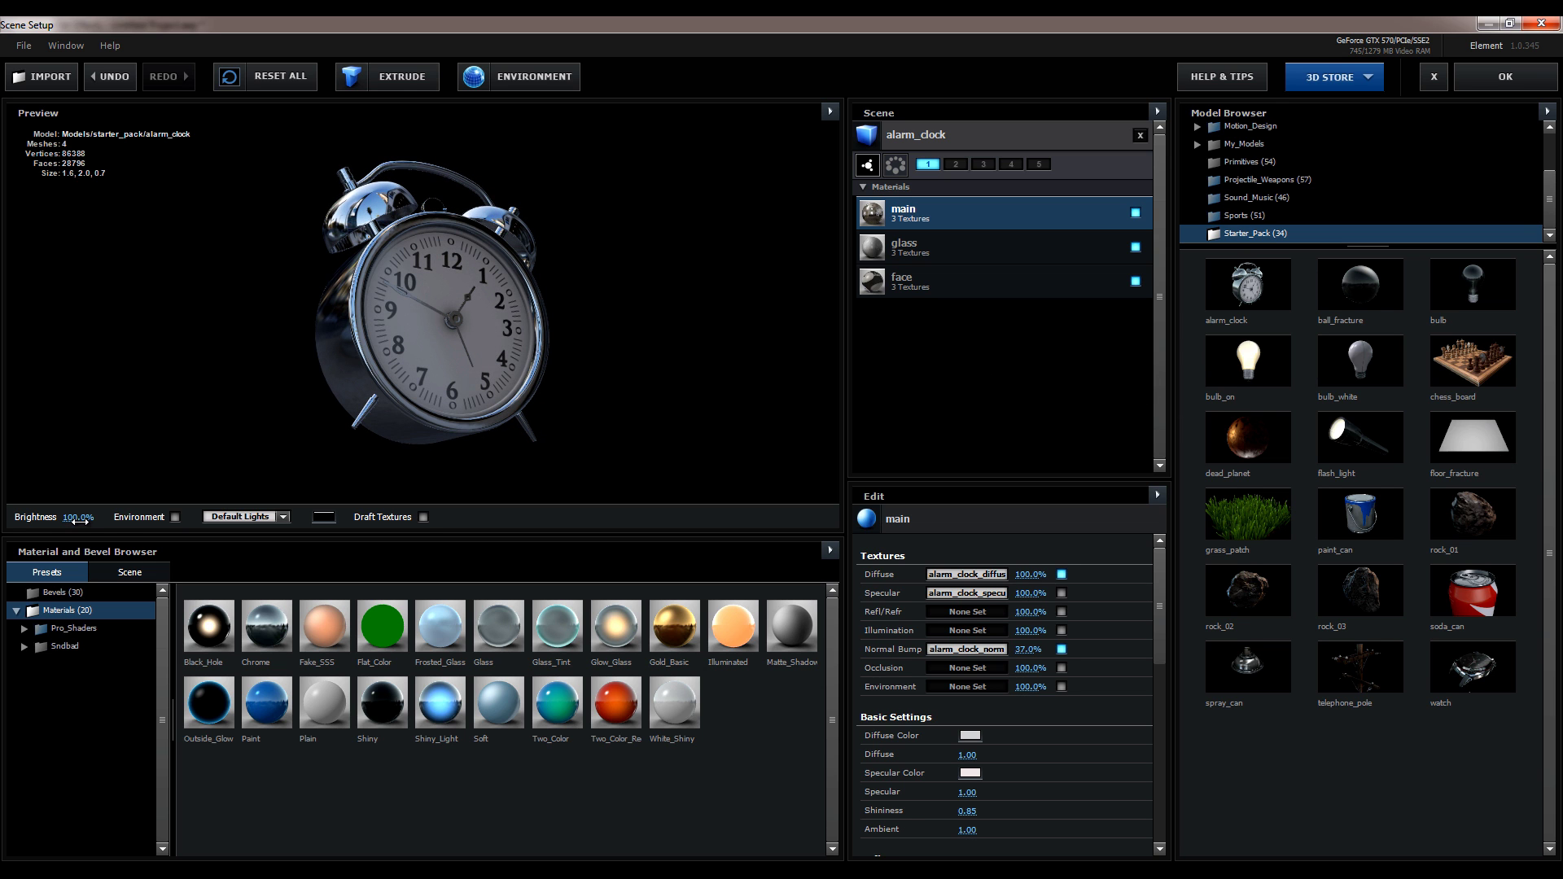
click(173, 516)
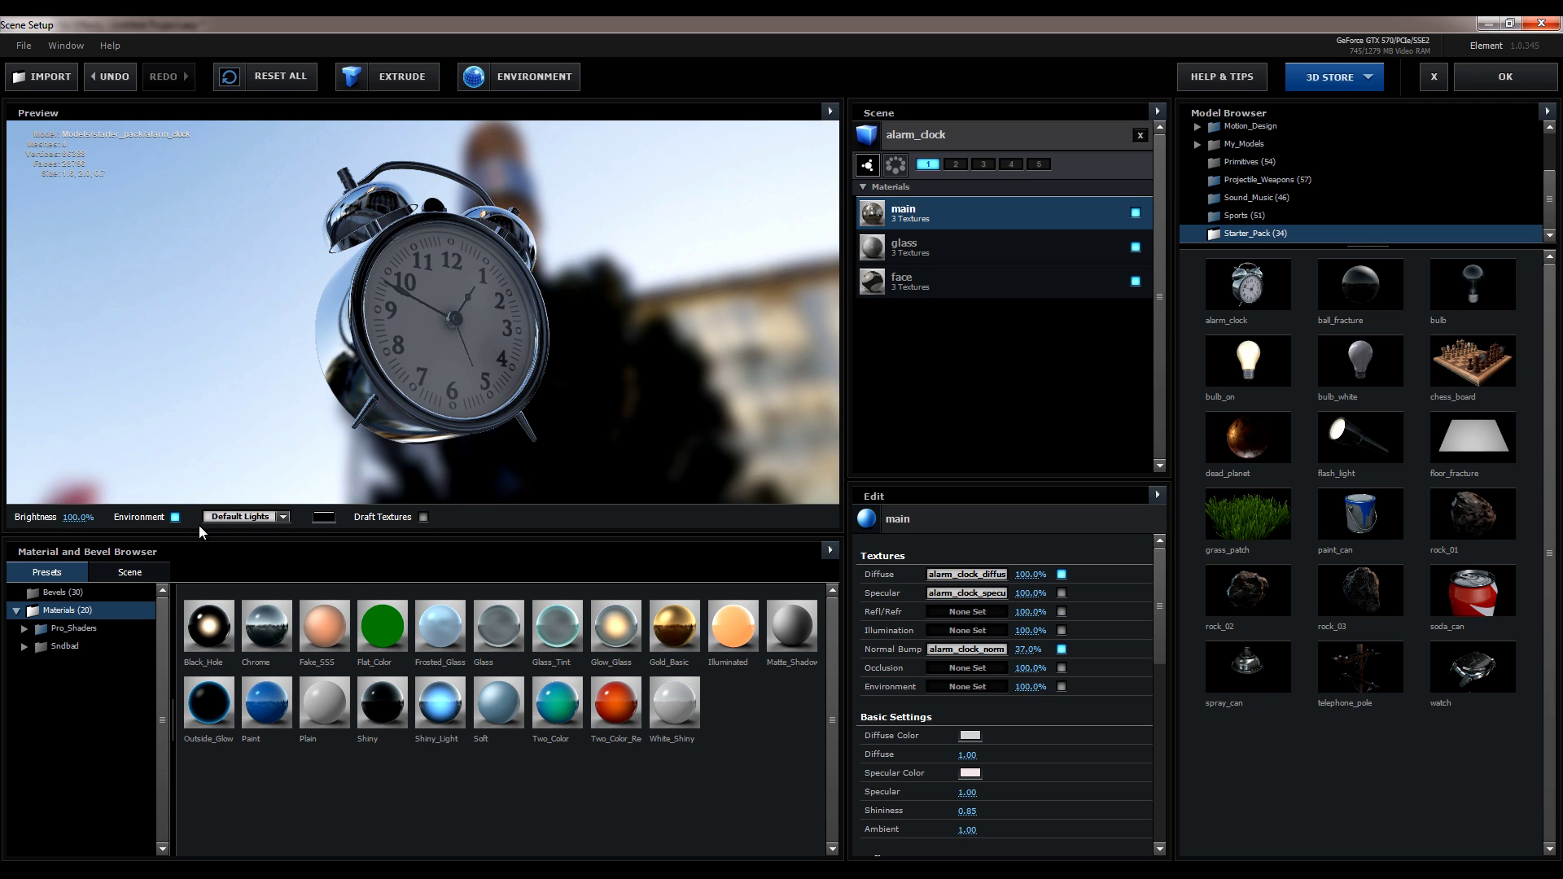
click(175, 517)
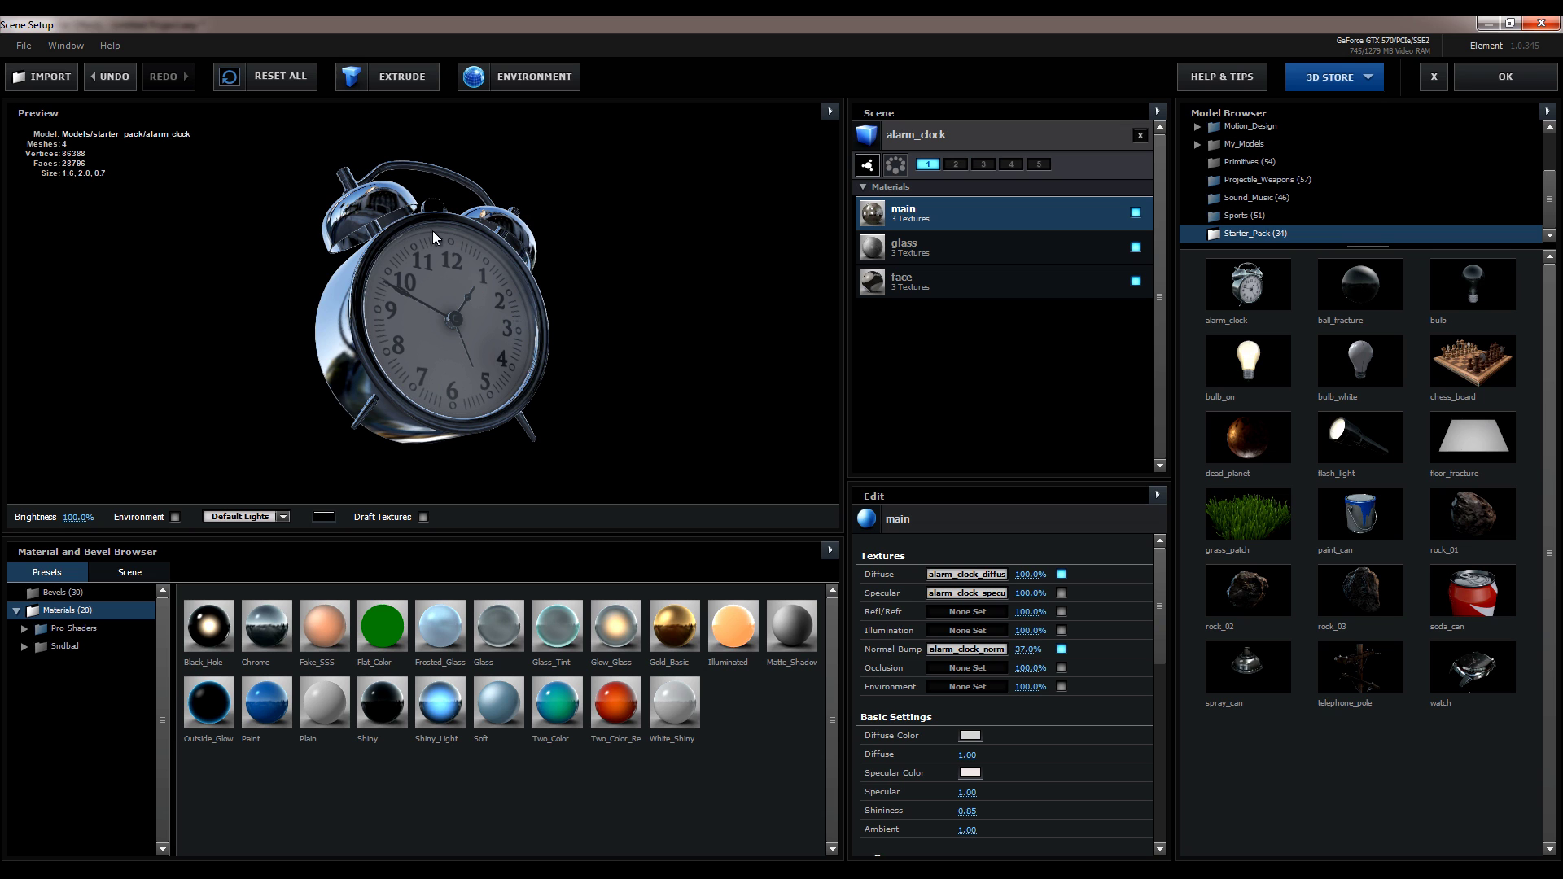
drag(664, 321, 296, 321)
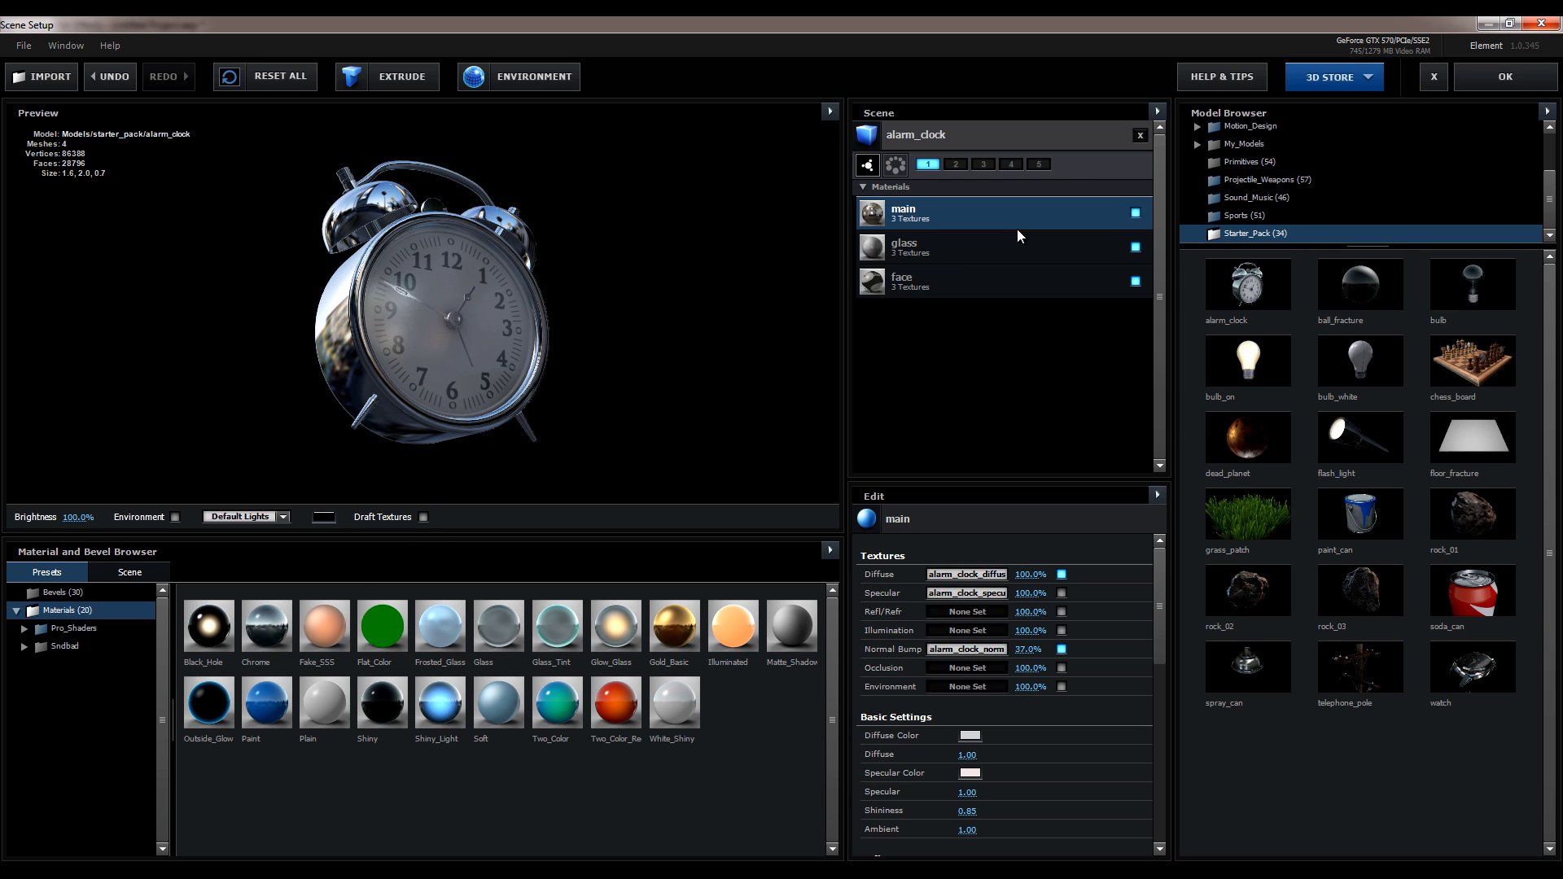
Step: Review the glass, face and main materials, then apply Two_Color_Red to the main material
click(962, 264)
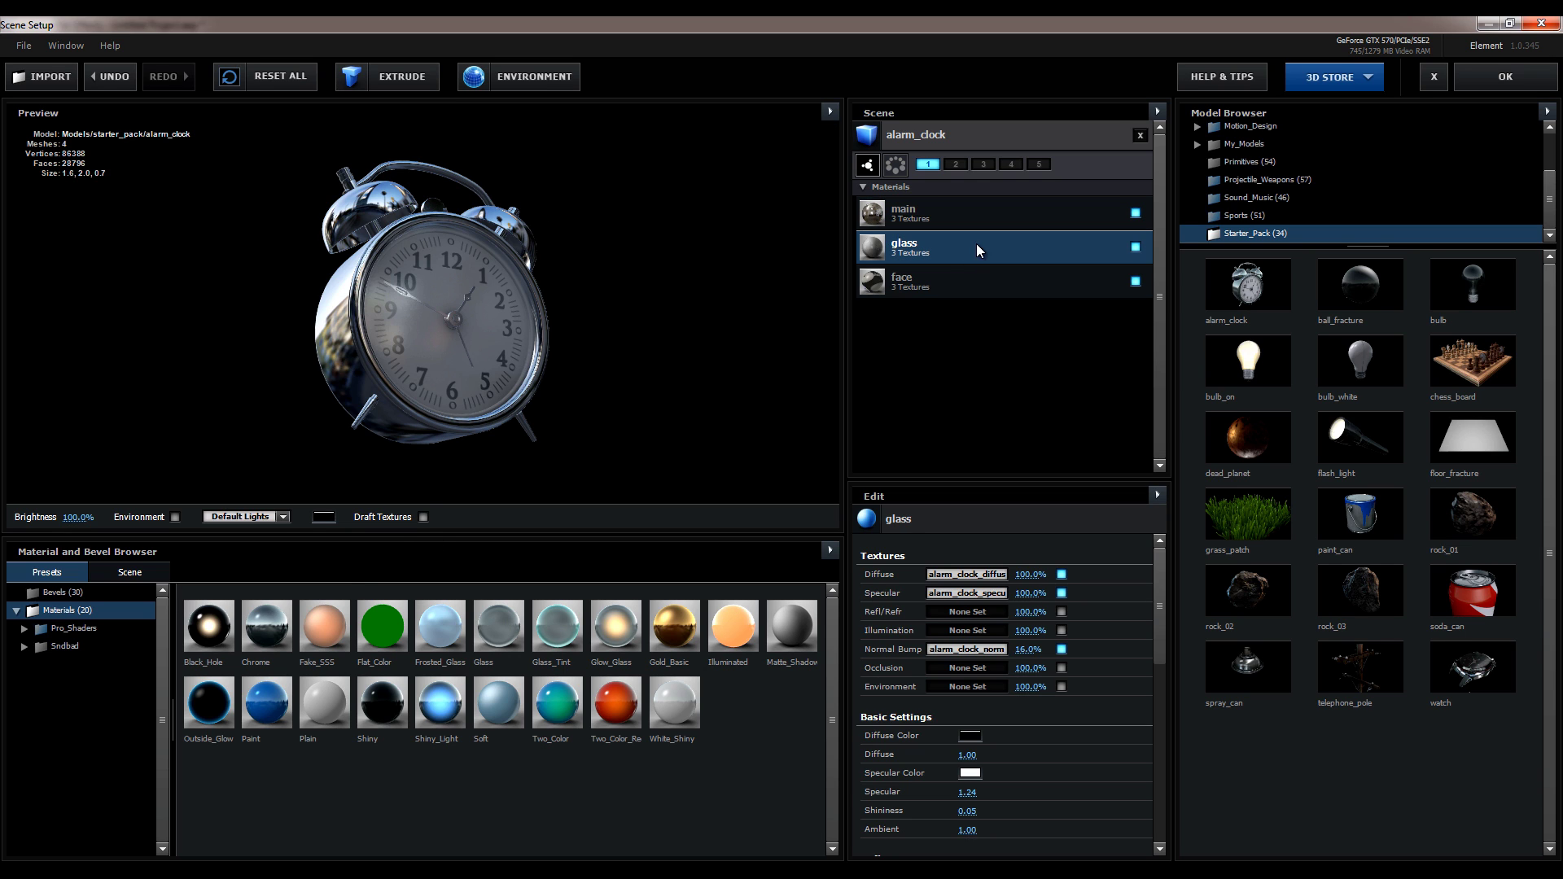
click(982, 275)
click(978, 221)
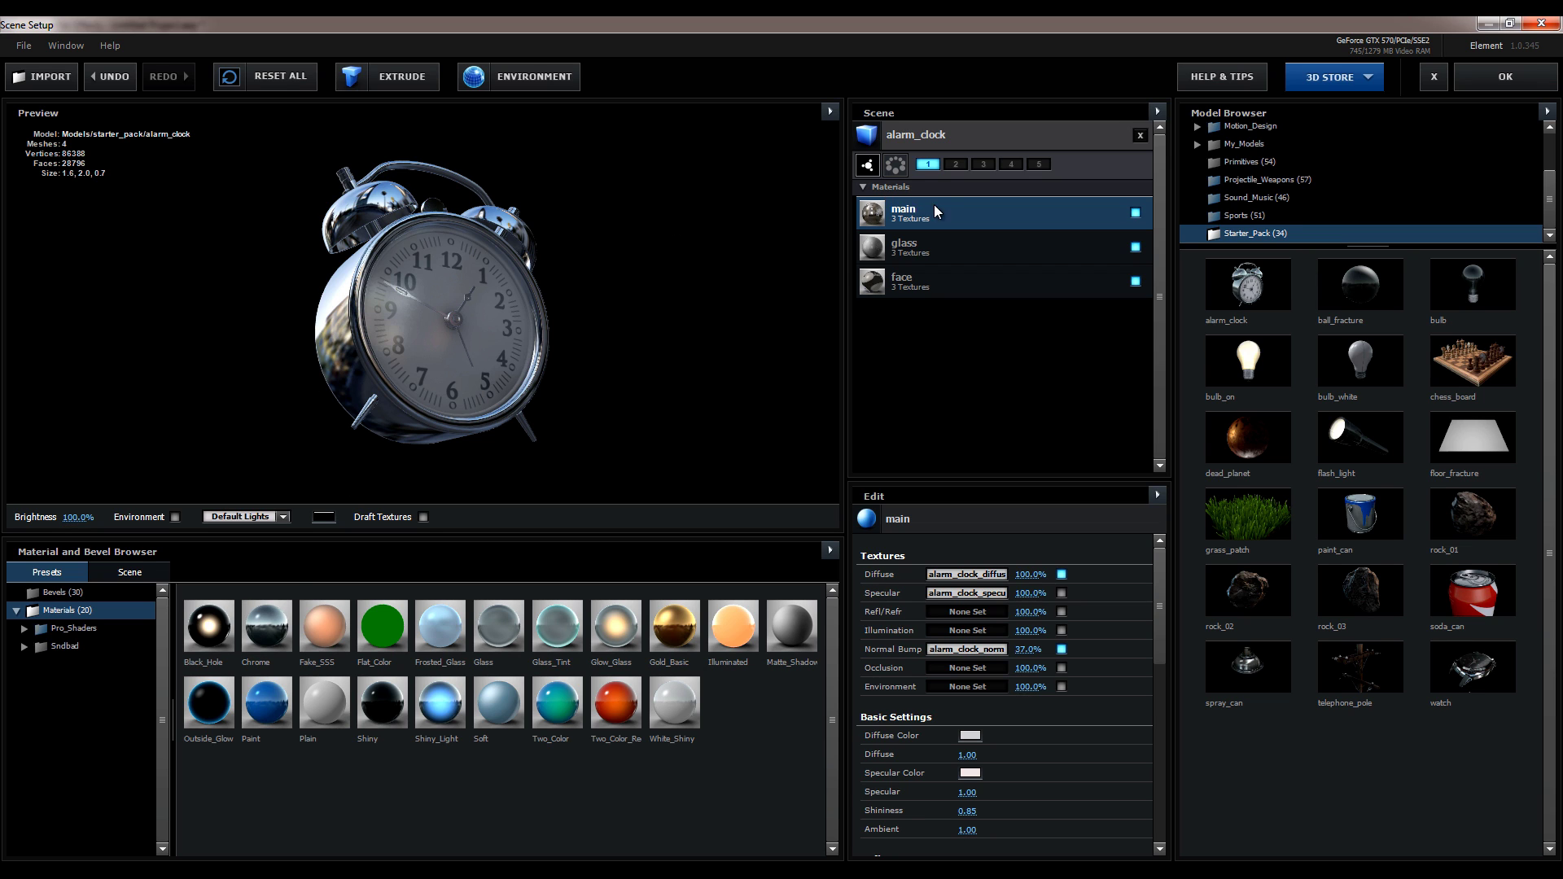
drag(616, 705, 950, 226)
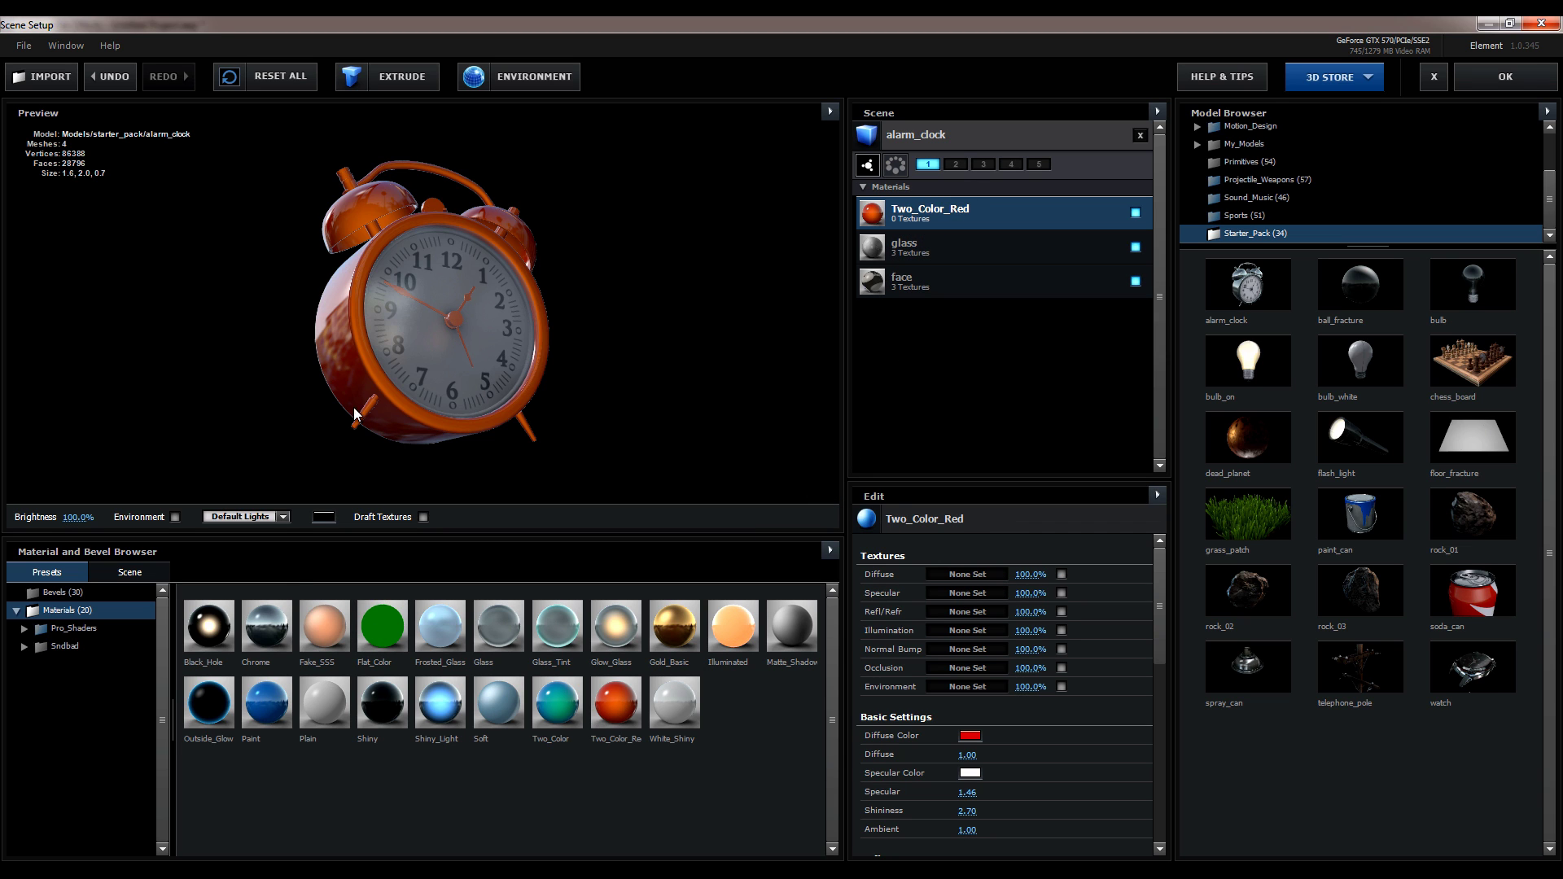
Step: Check the red clock from back and front, then apply the scene with OK
mouse_move(559, 327)
mouse_down()
mouse_move(277, 330)
mouse_move(531, 330)
mouse_up()
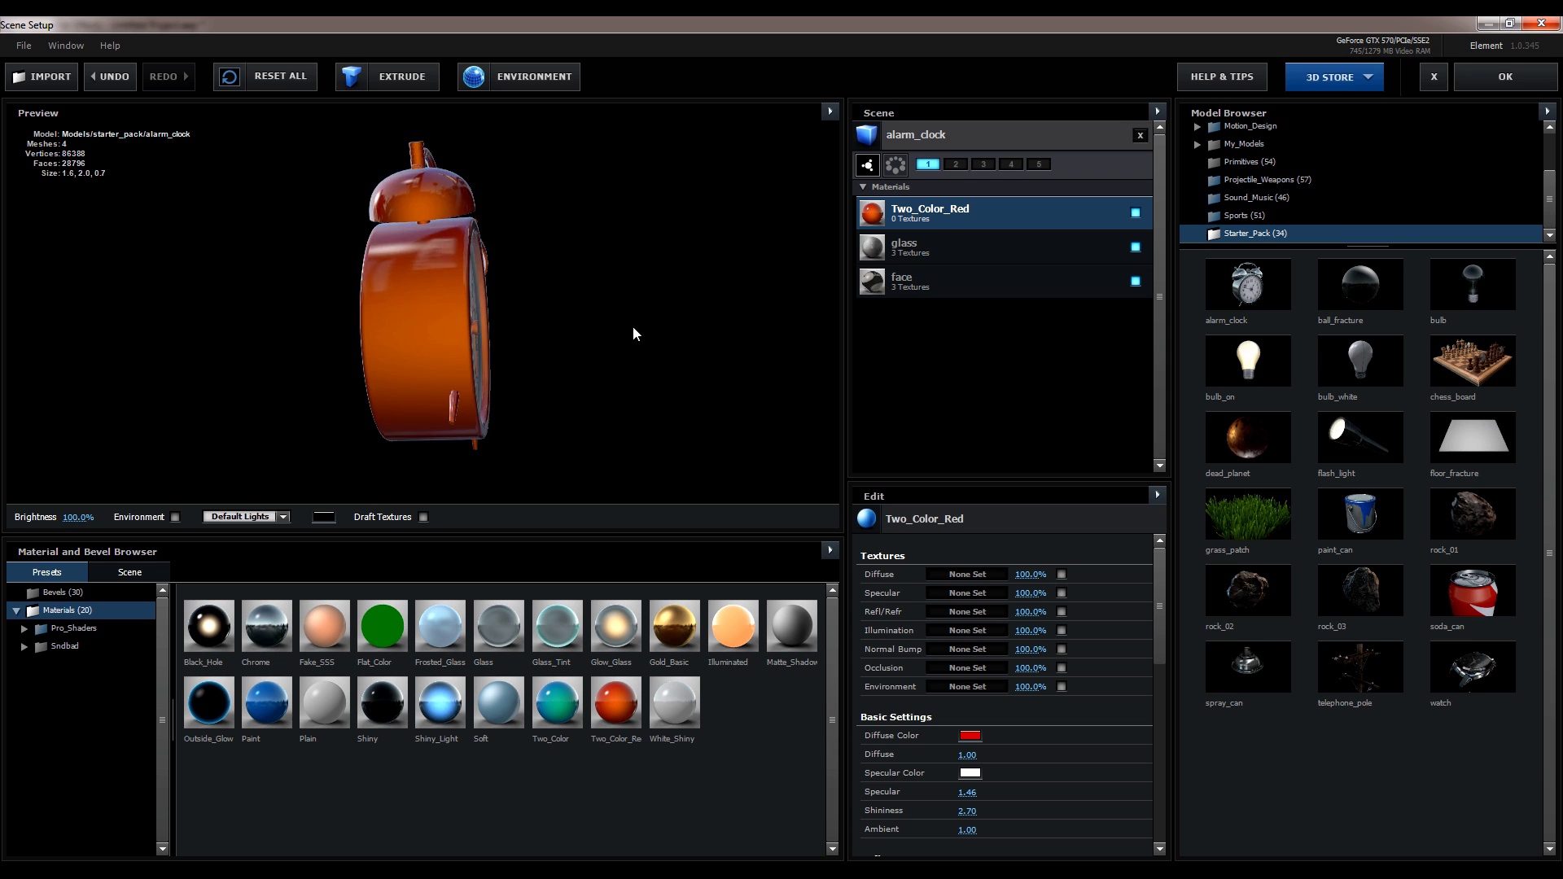
mouse_move(408, 353)
mouse_down()
mouse_move(402, 368)
mouse_move(412, 346)
mouse_up()
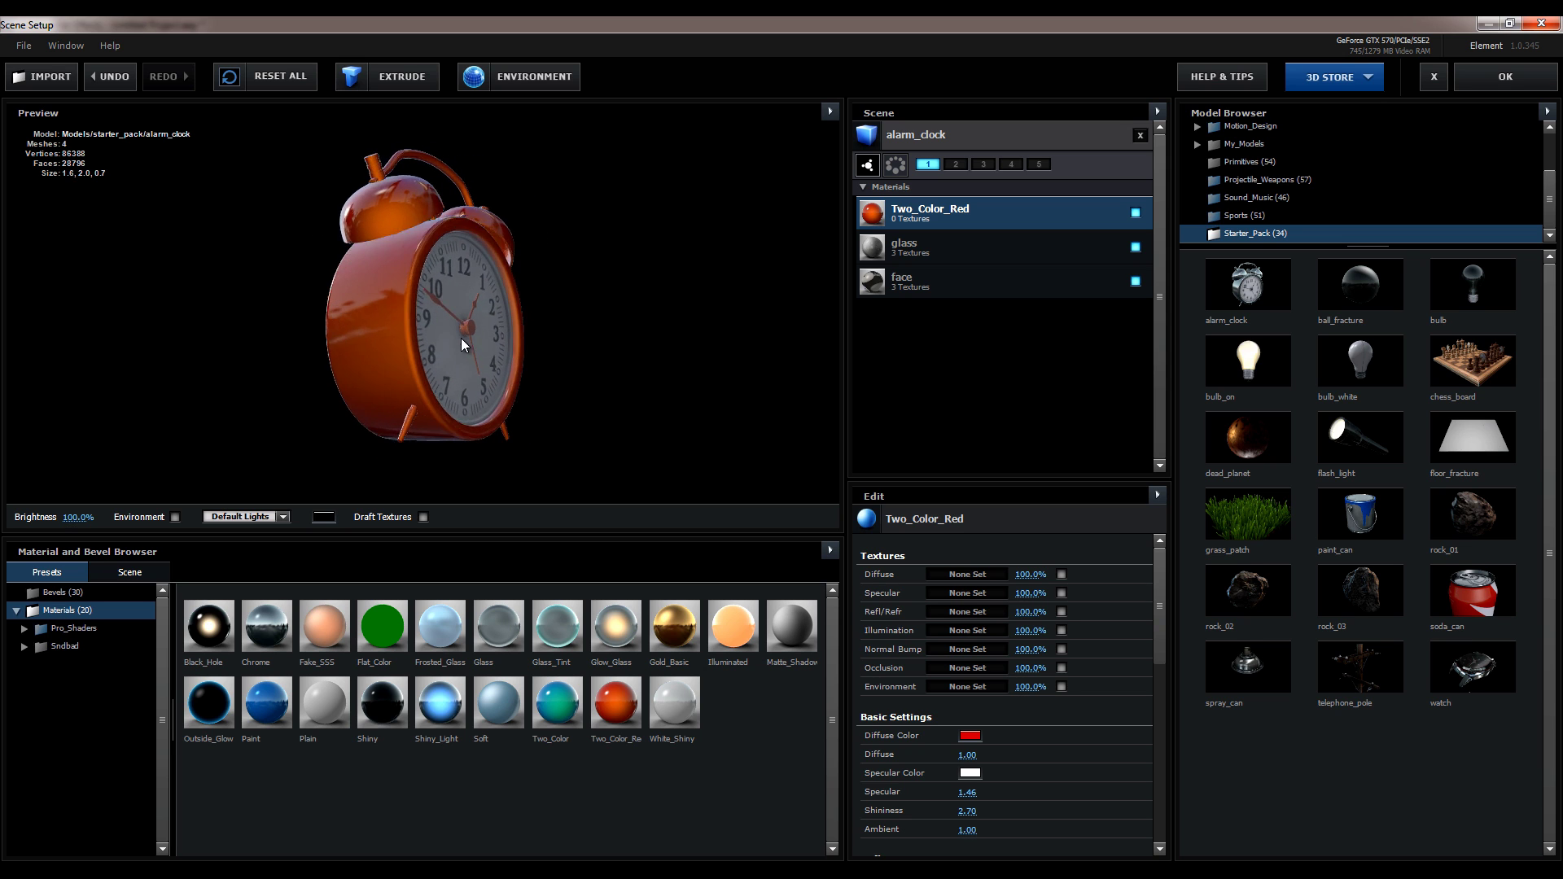
click(1493, 90)
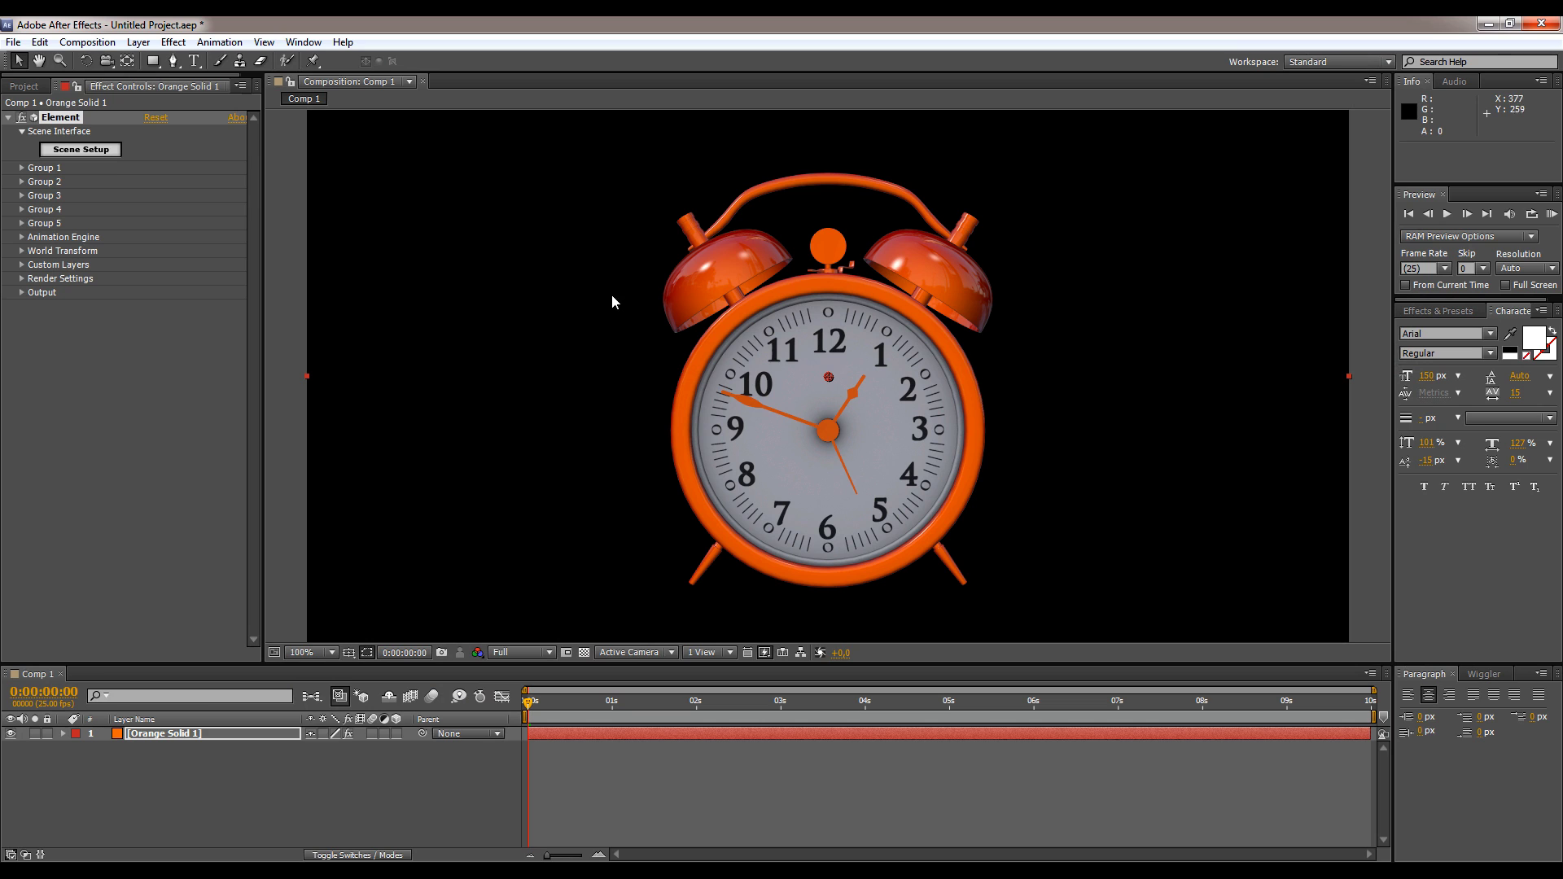
Step: Add a Camera 1 layer to Comp 1, accepting the default 35mm settings
right_click(163, 759)
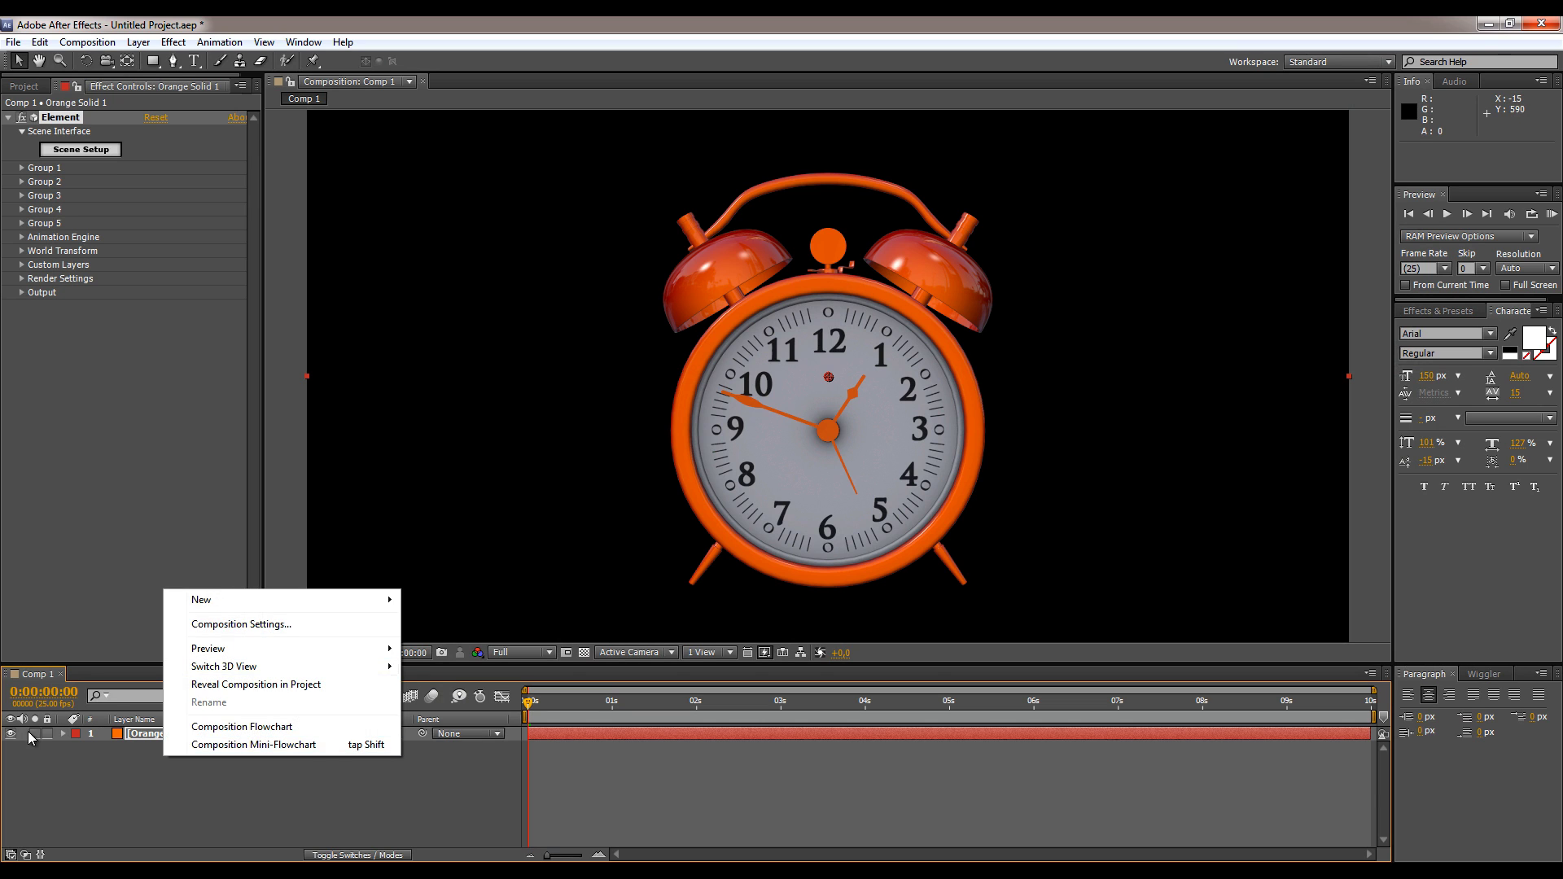
click(233, 767)
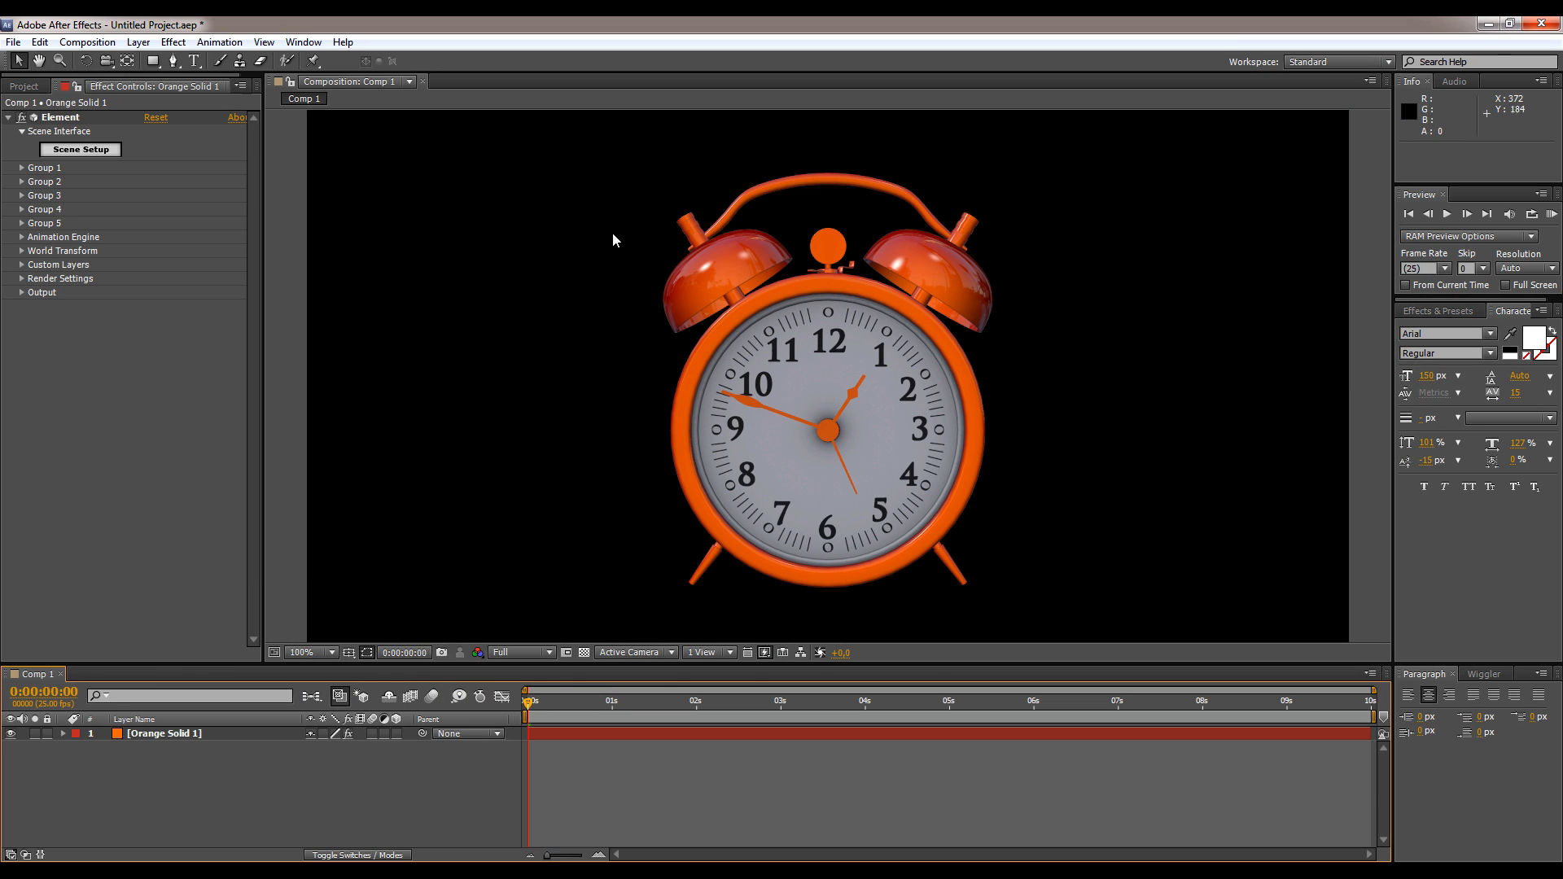
right_click(226, 767)
mouse_move(300, 609)
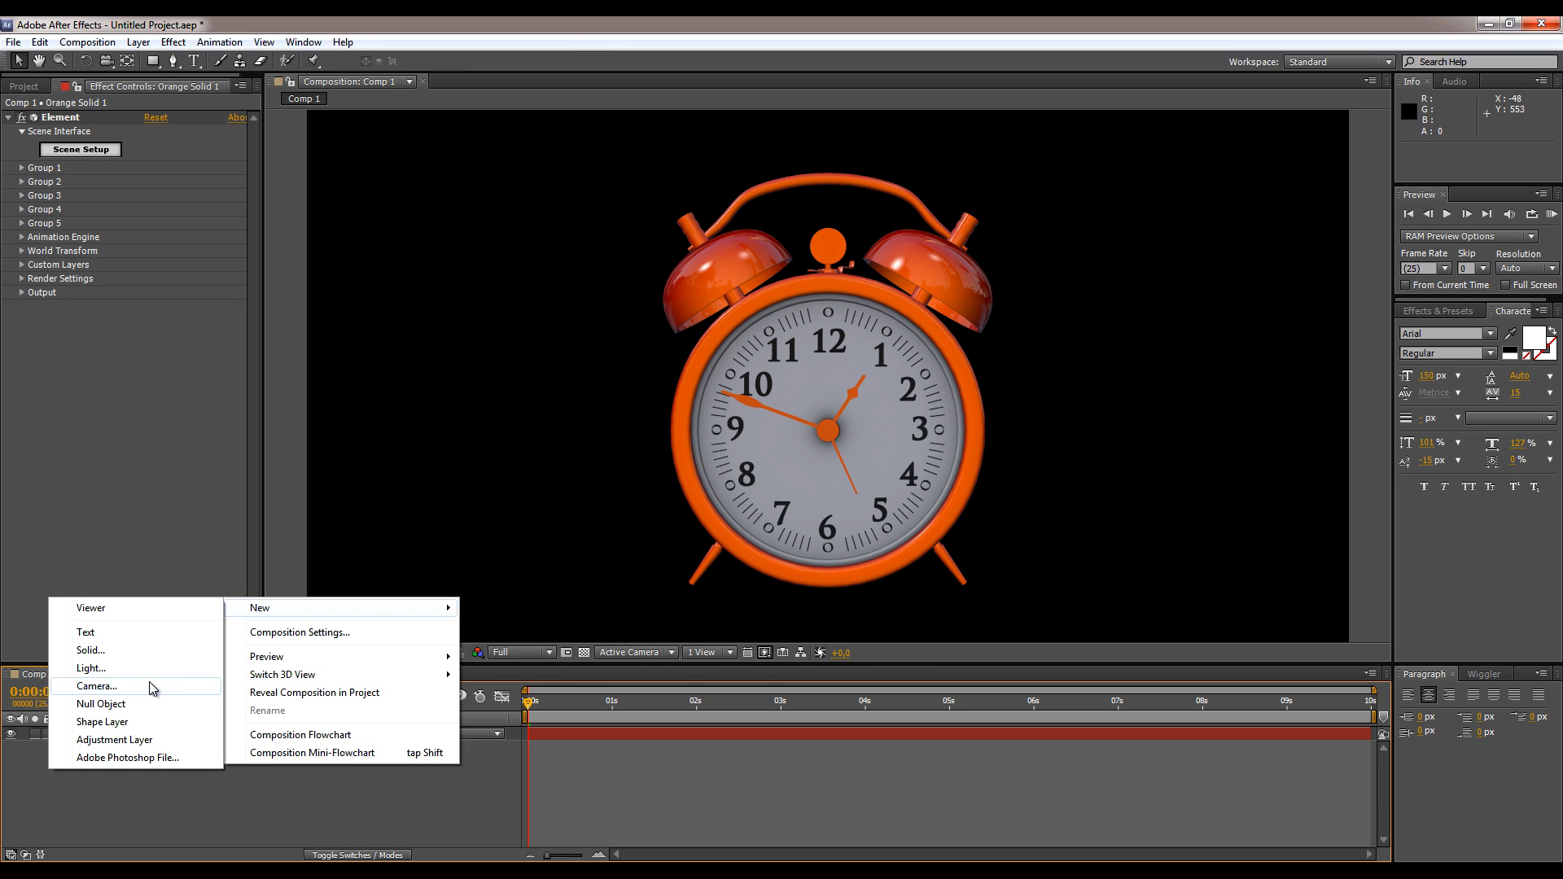
click(151, 688)
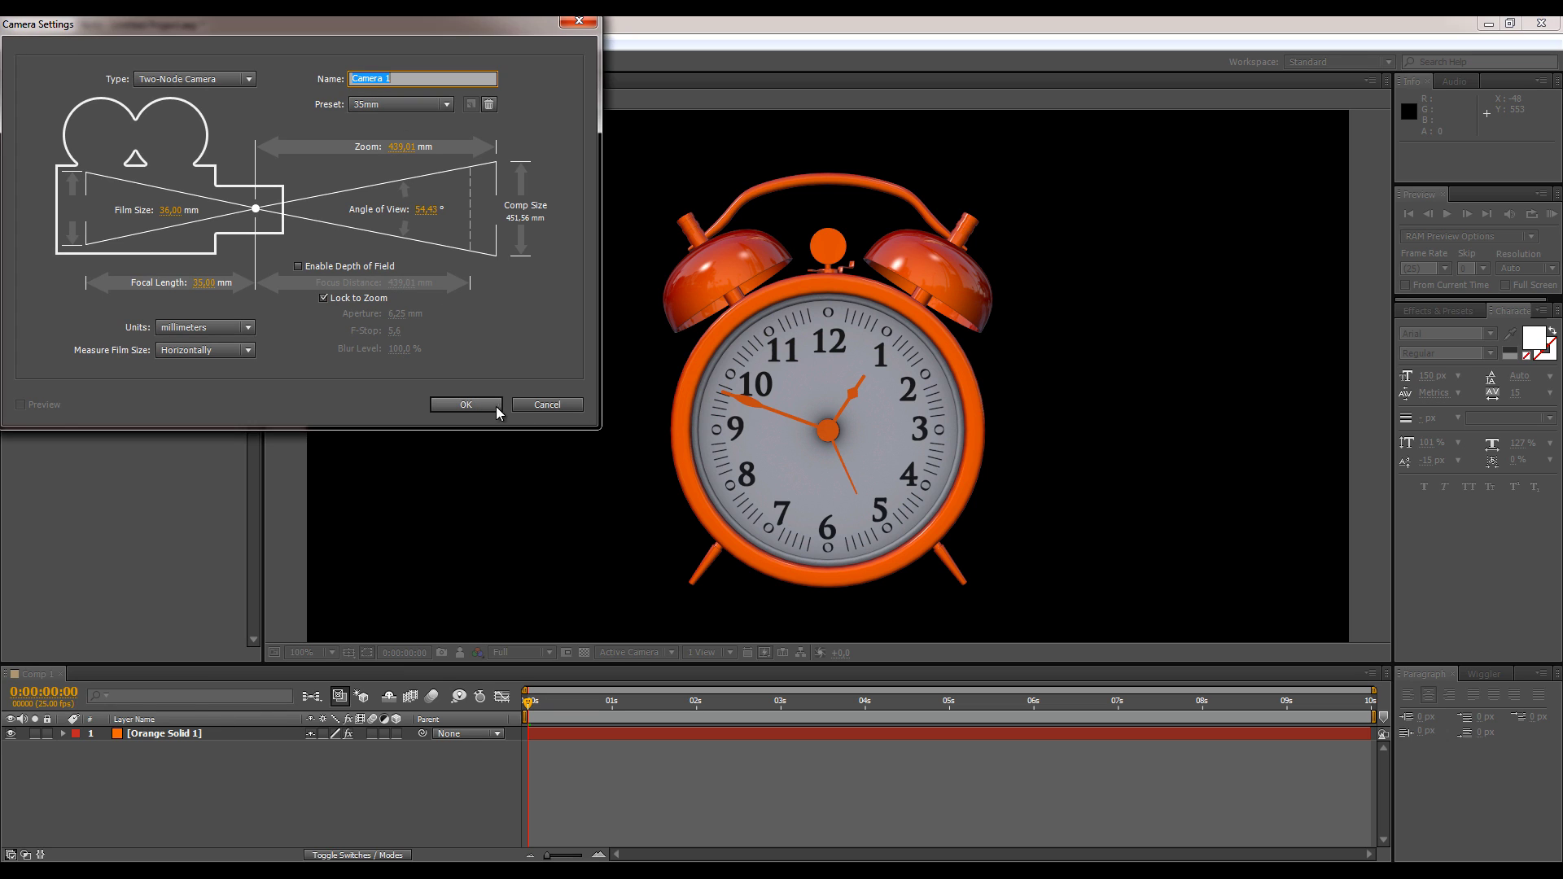
key(Return)
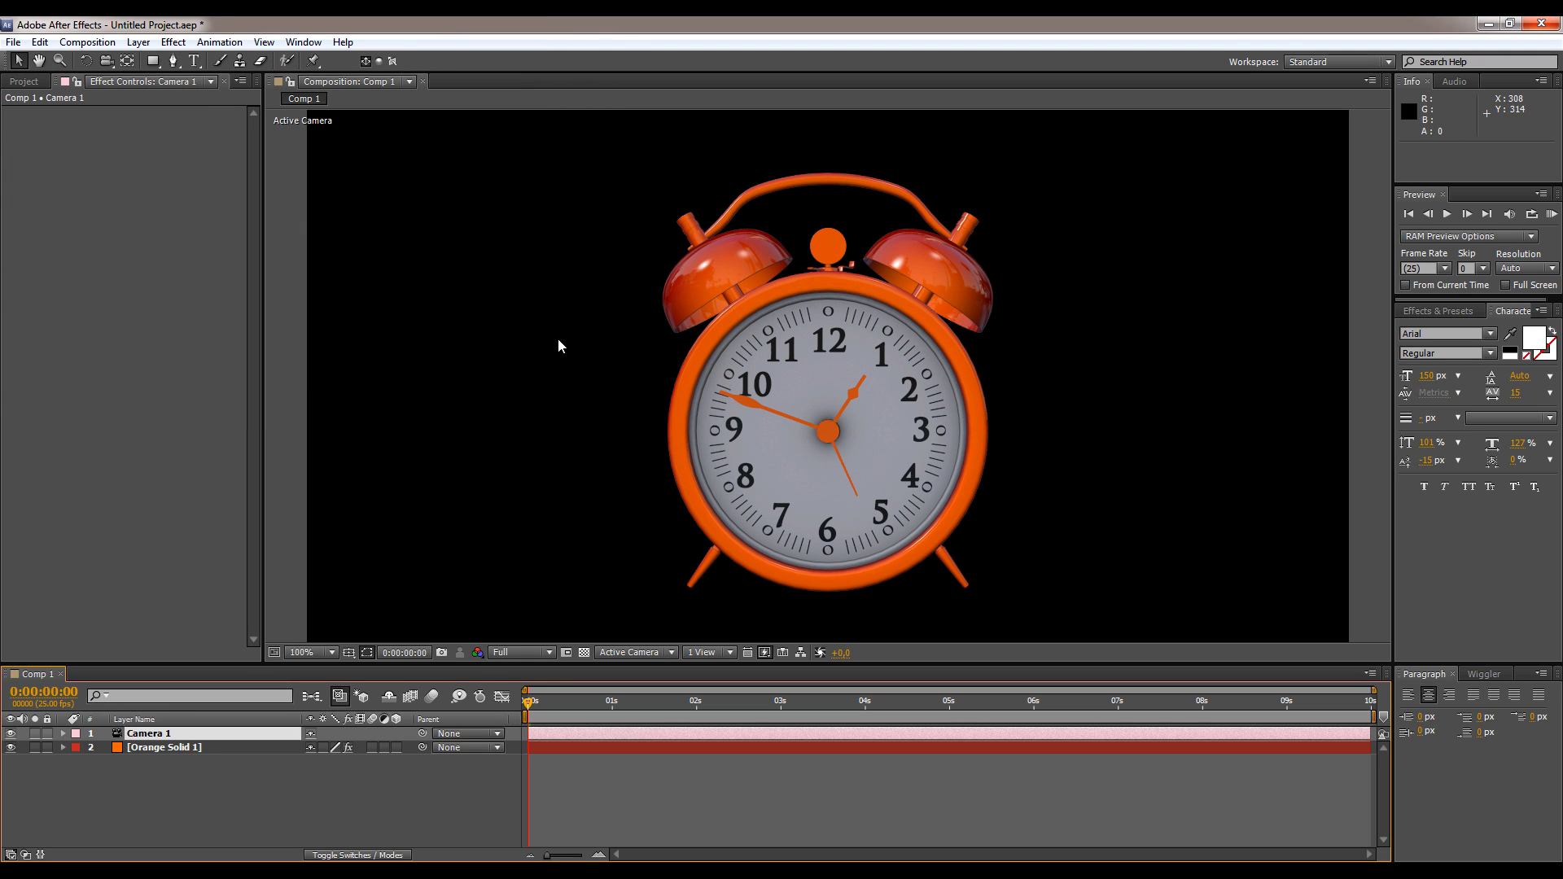
Step: Orbit Camera 1 to 77.2, 655.8, -1069.8 for an off-axis clock view, then select Orange Solid 1
key(c)
mouse_move(666, 411)
mouse_down()
mouse_move(1071, 418)
mouse_move(495, 380)
mouse_move(759, 385)
mouse_move(750, 418)
mouse_move(670, 388)
mouse_move(773, 397)
mouse_move(757, 346)
mouse_move(997, 426)
mouse_move(747, 385)
mouse_move(838, 388)
mouse_move(862, 474)
mouse_move(578, 436)
mouse_move(888, 435)
mouse_up()
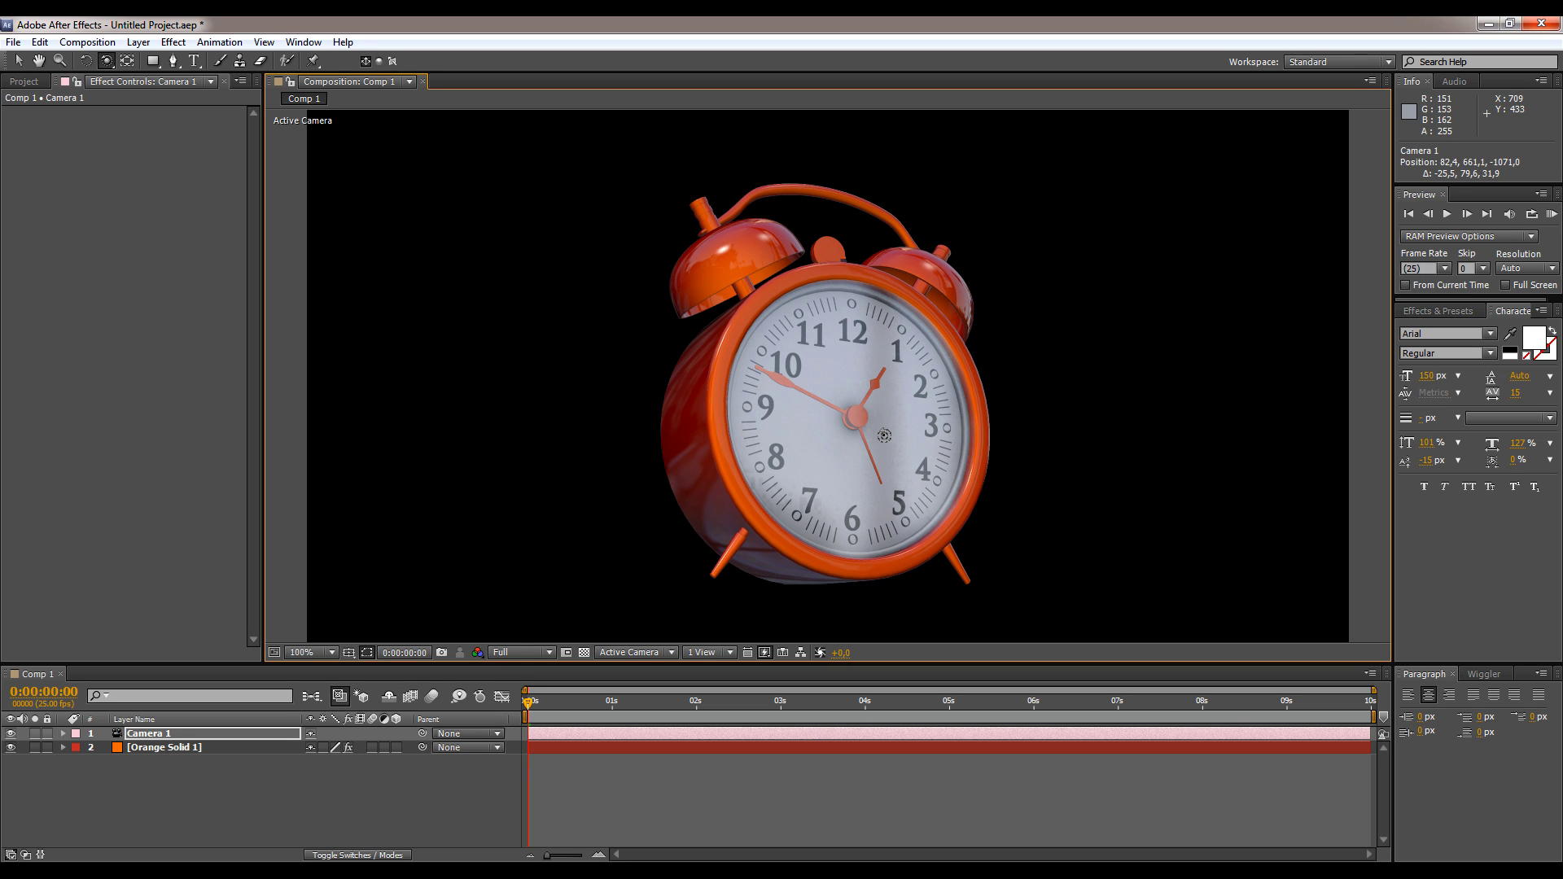
drag(883, 436, 801, 436)
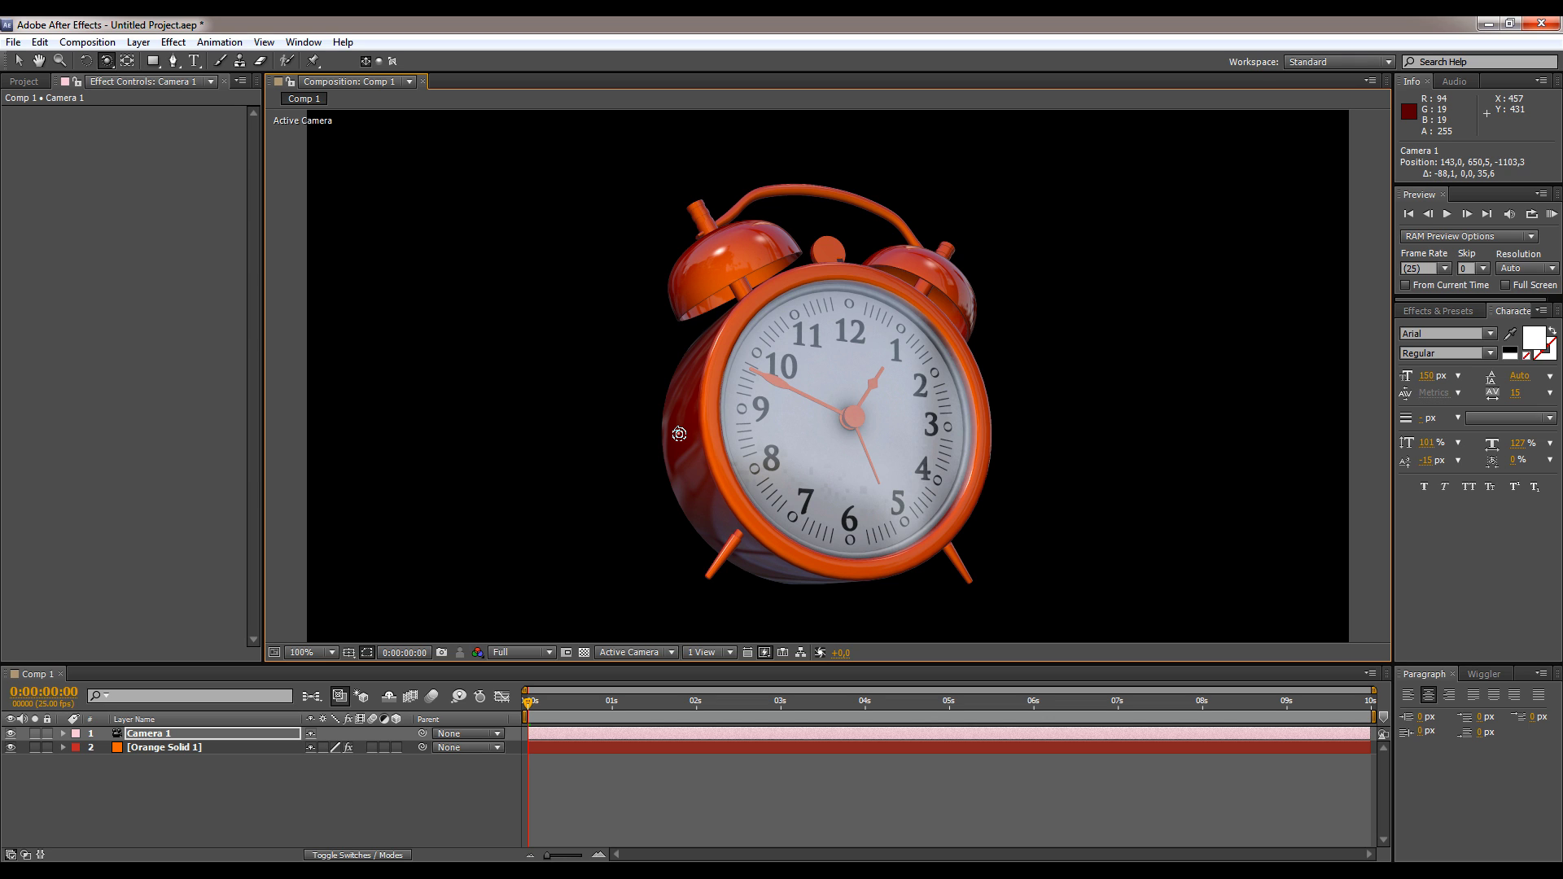
mouse_move(886, 392)
mouse_down()
mouse_move(600, 398)
mouse_move(901, 392)
mouse_up()
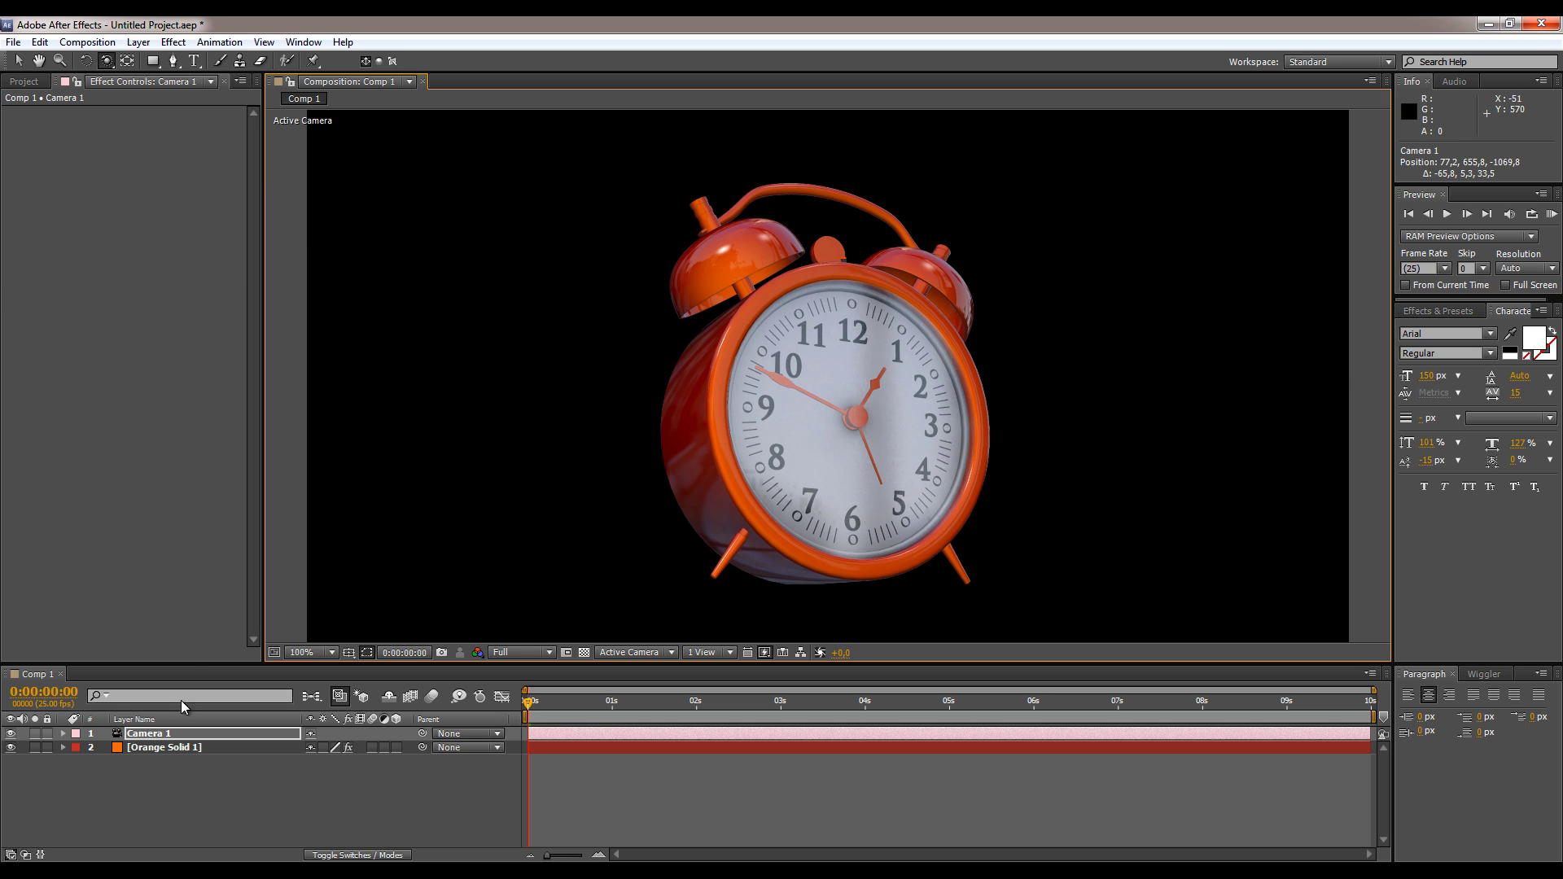
click(159, 748)
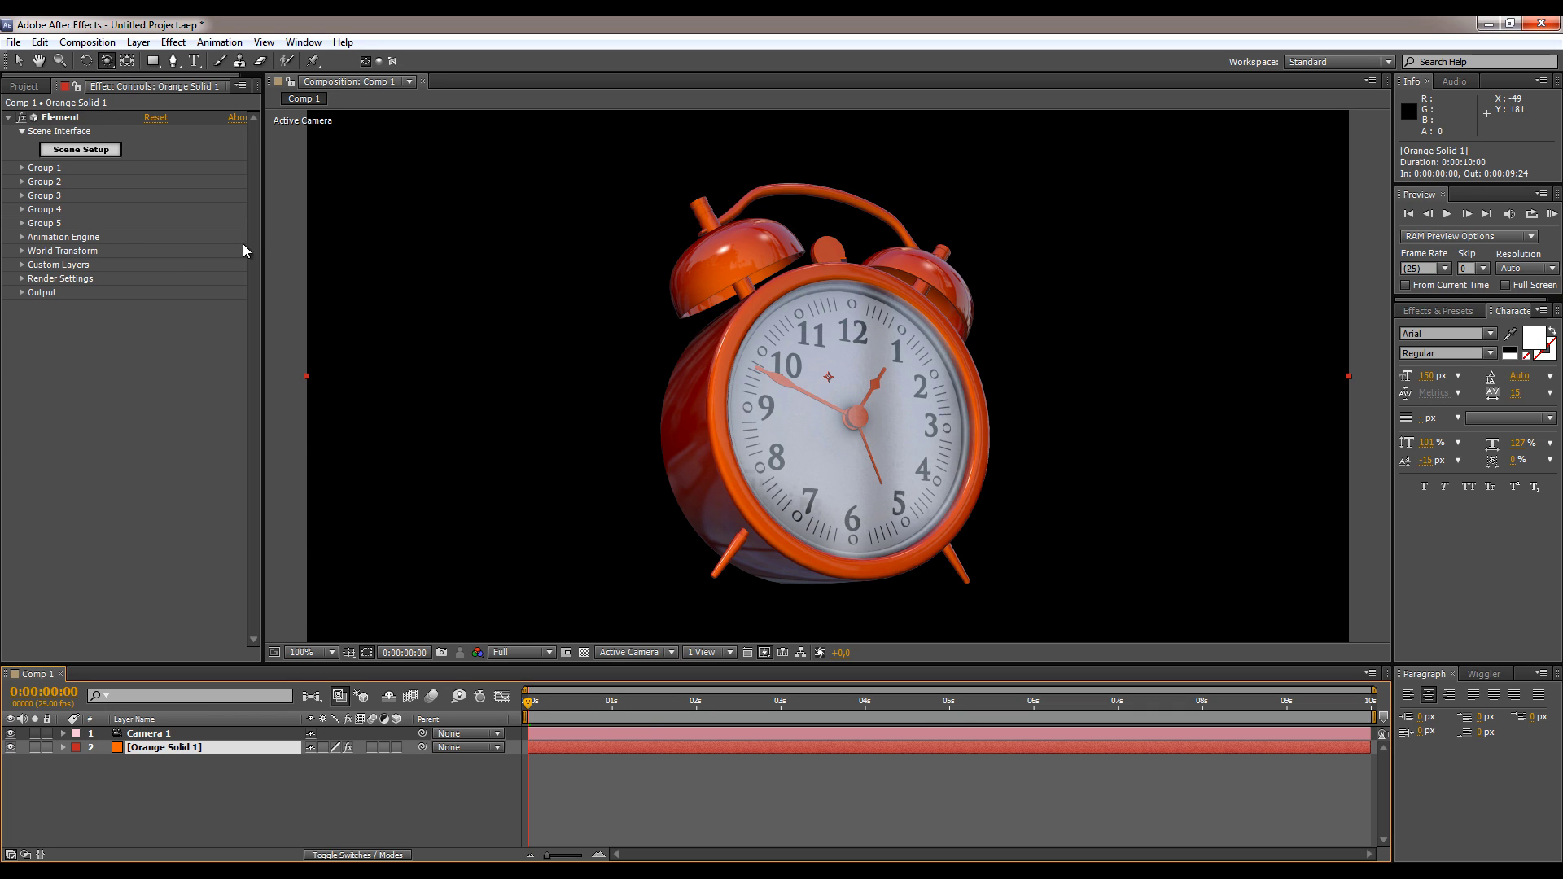
Step: Toggle Group 1 in Effect Controls and launch Element's Scene Setup for Orange Solid 1
click(22, 167)
click(22, 168)
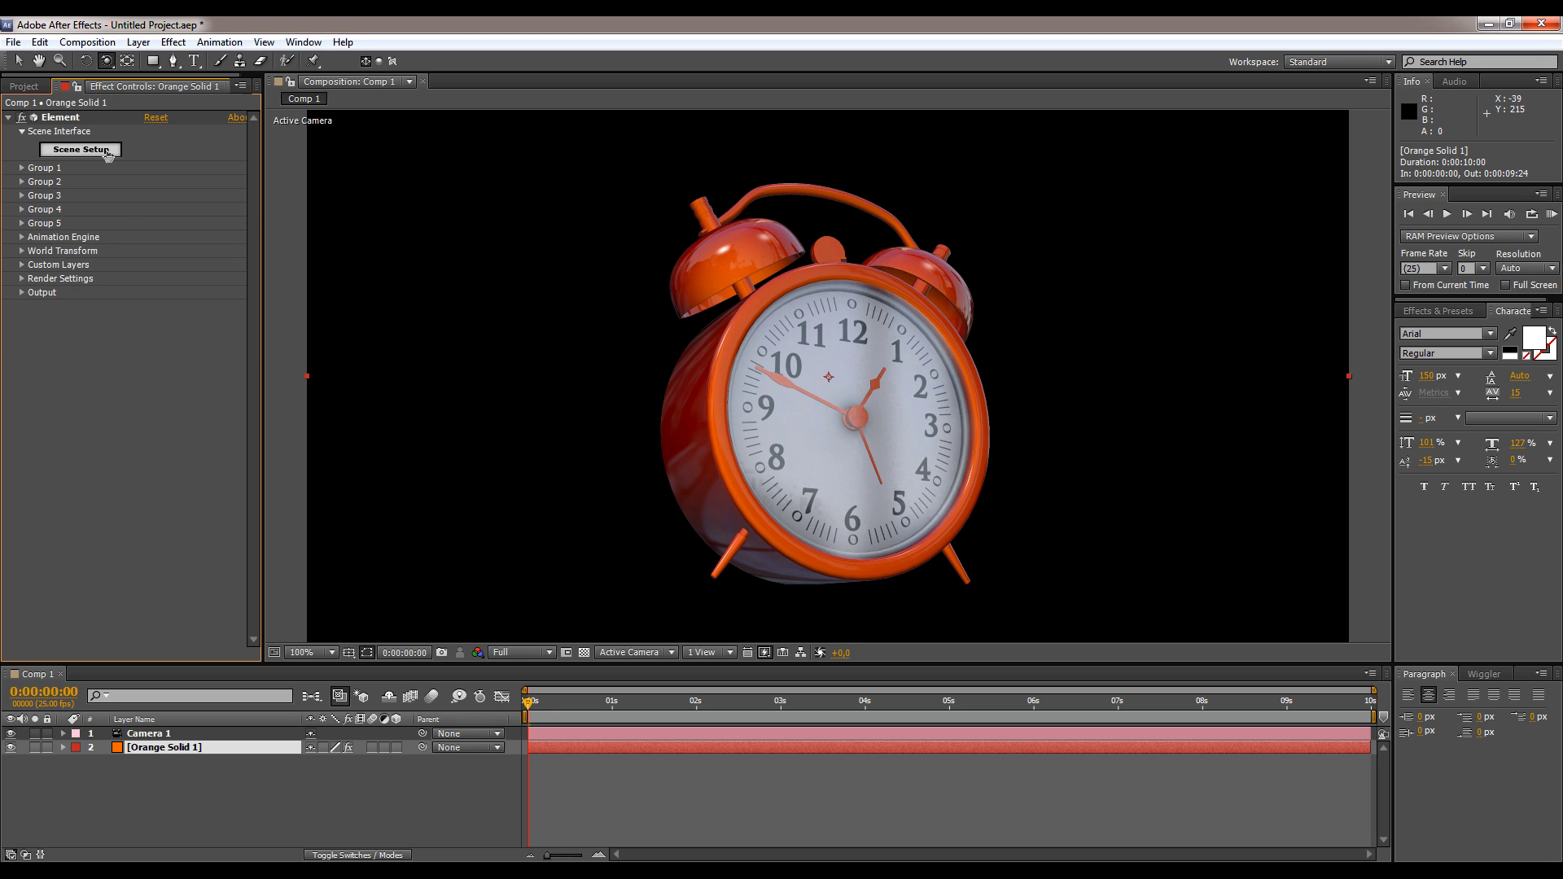
click(106, 150)
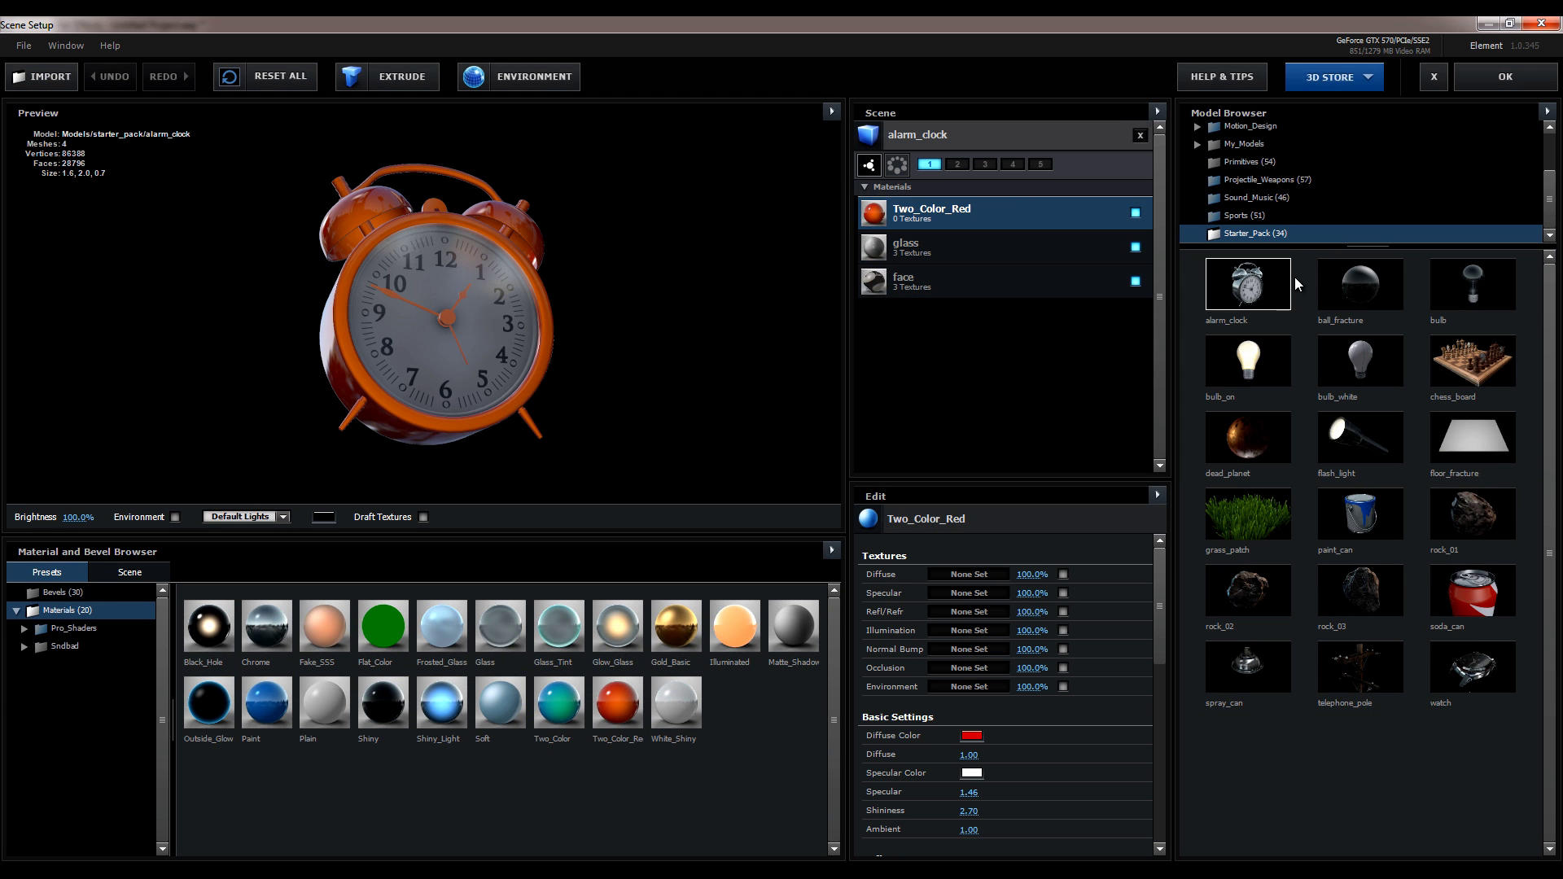
Step: Replace alarm_clock with bulb_on, bulb, chess_board and soda_can, orbiting the chess board and soda can
click(1140, 135)
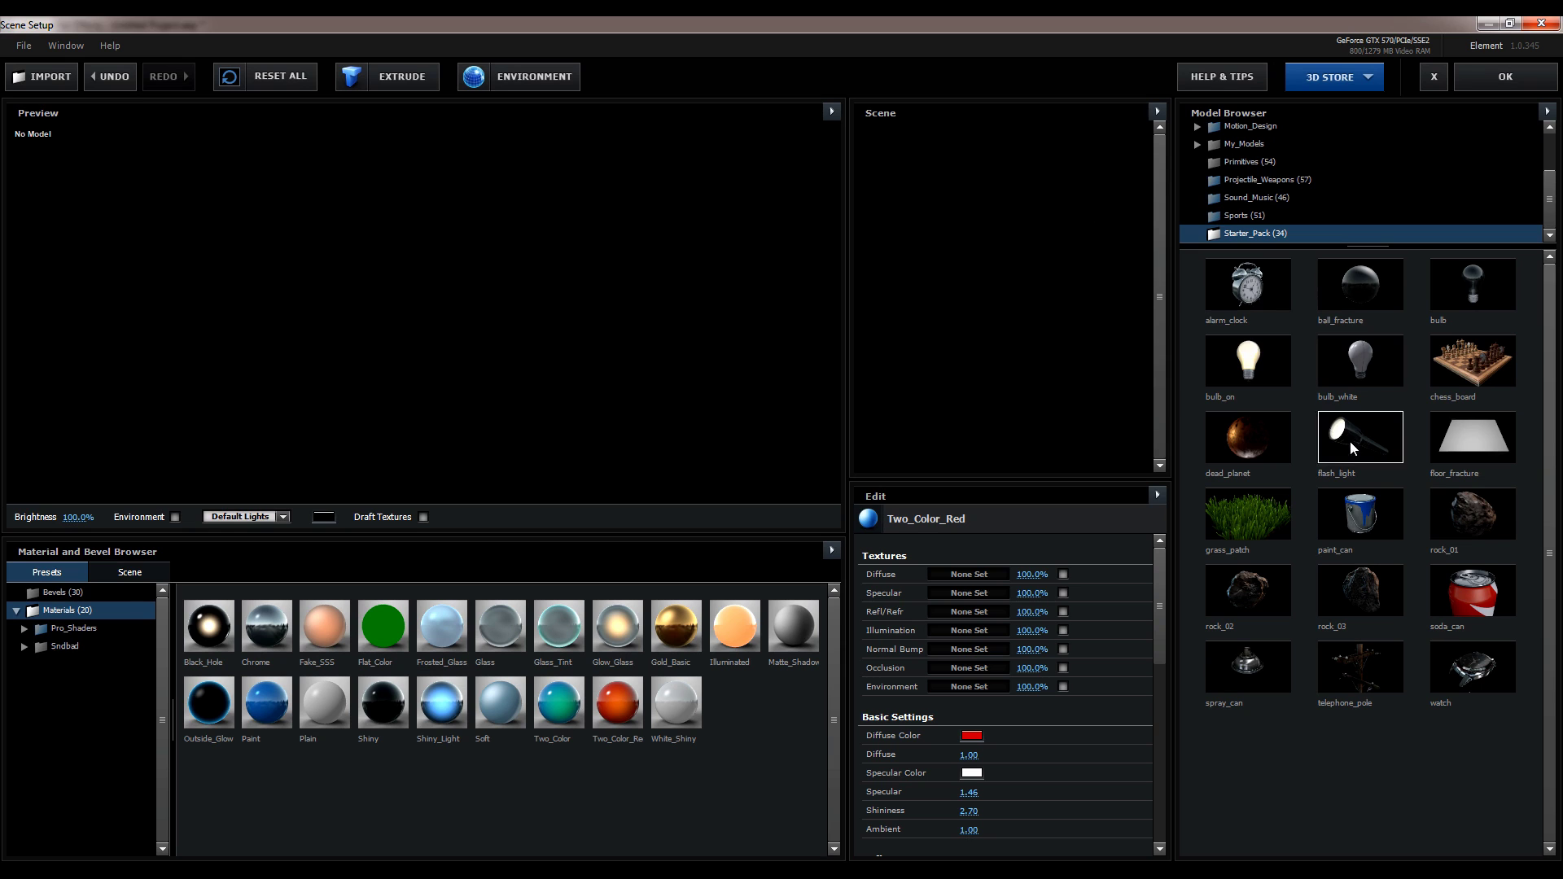
click(1234, 371)
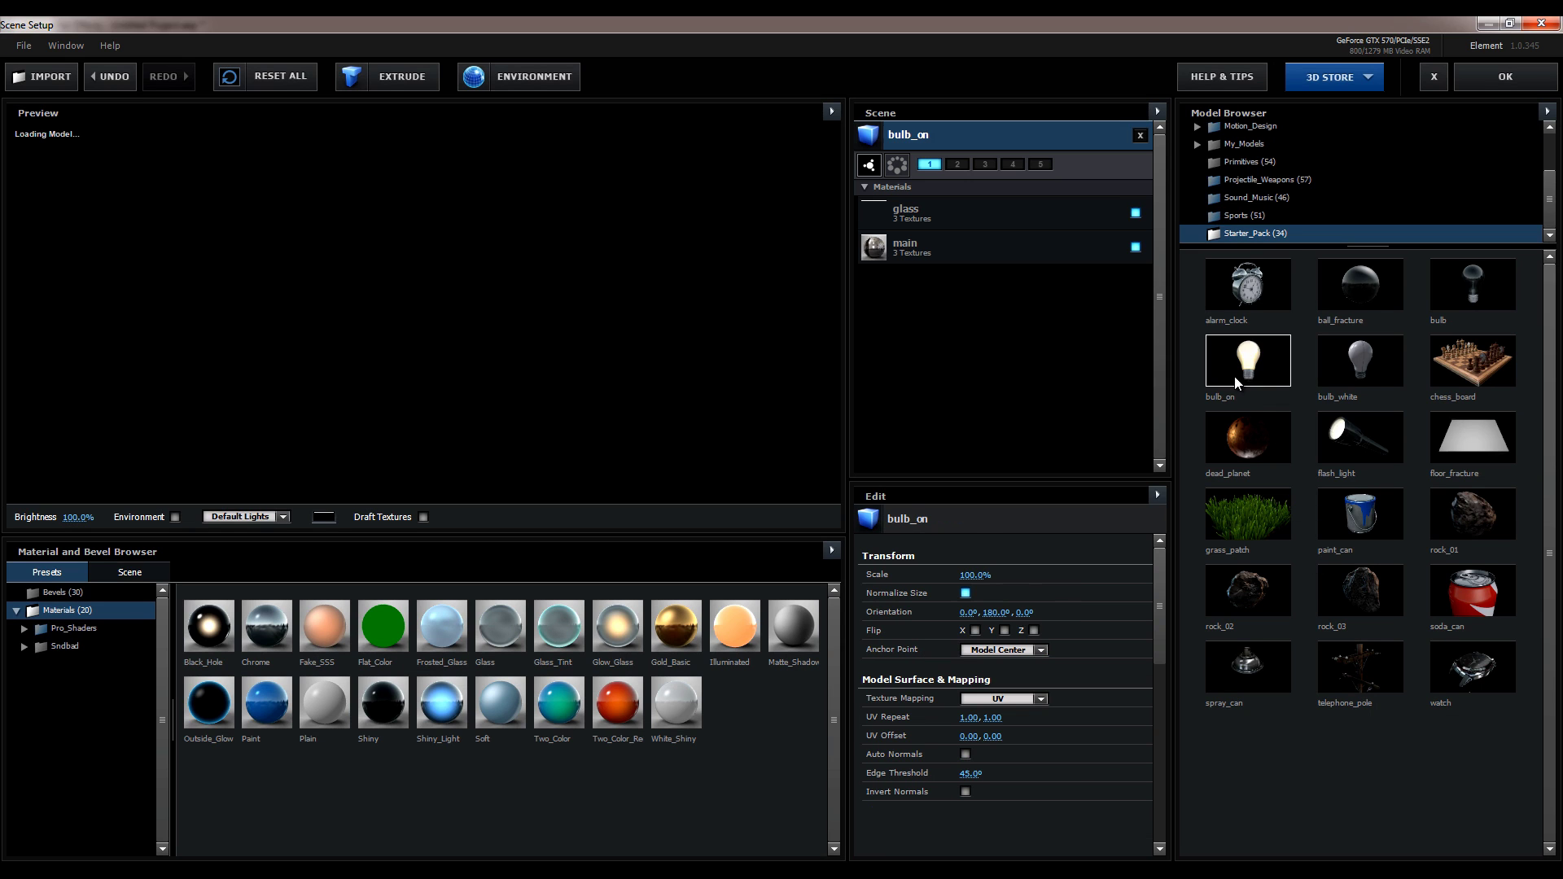
click(1329, 373)
click(1467, 363)
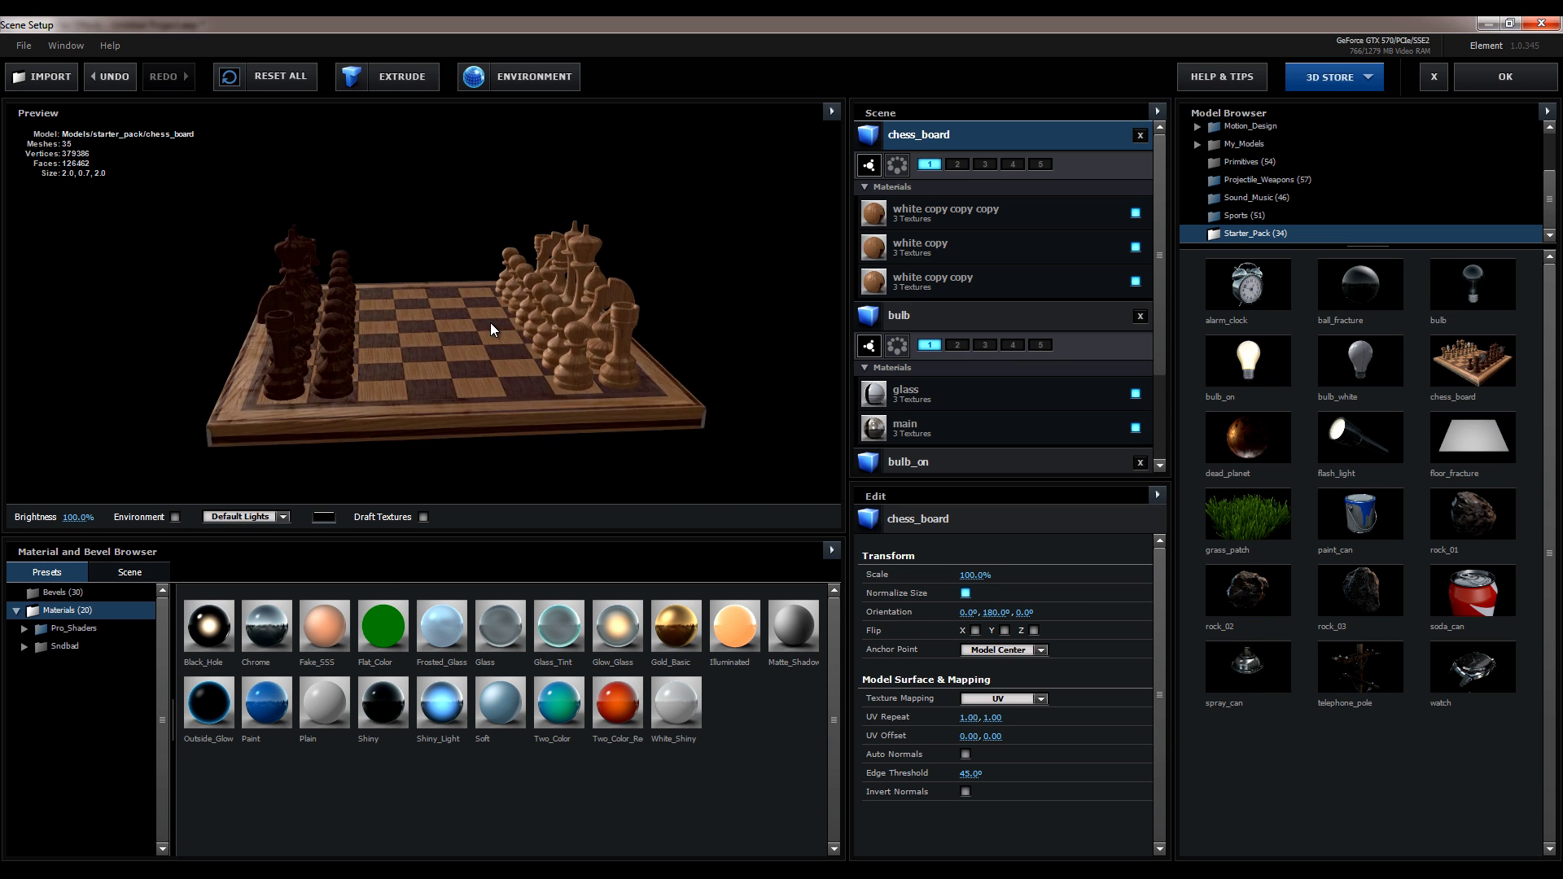
drag(458, 334, 489, 325)
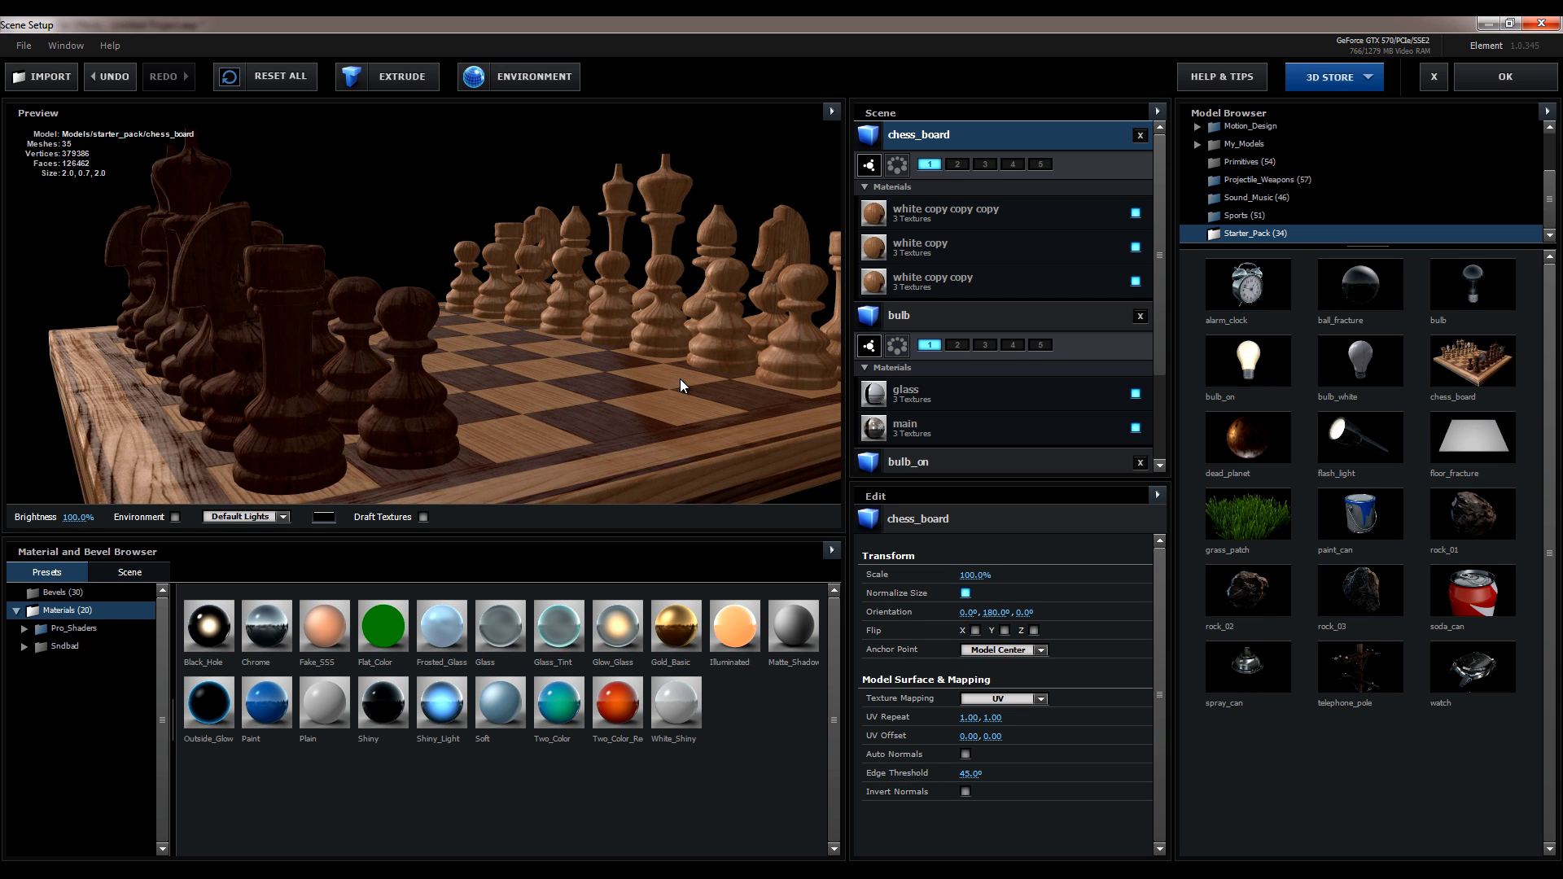
click(1473, 590)
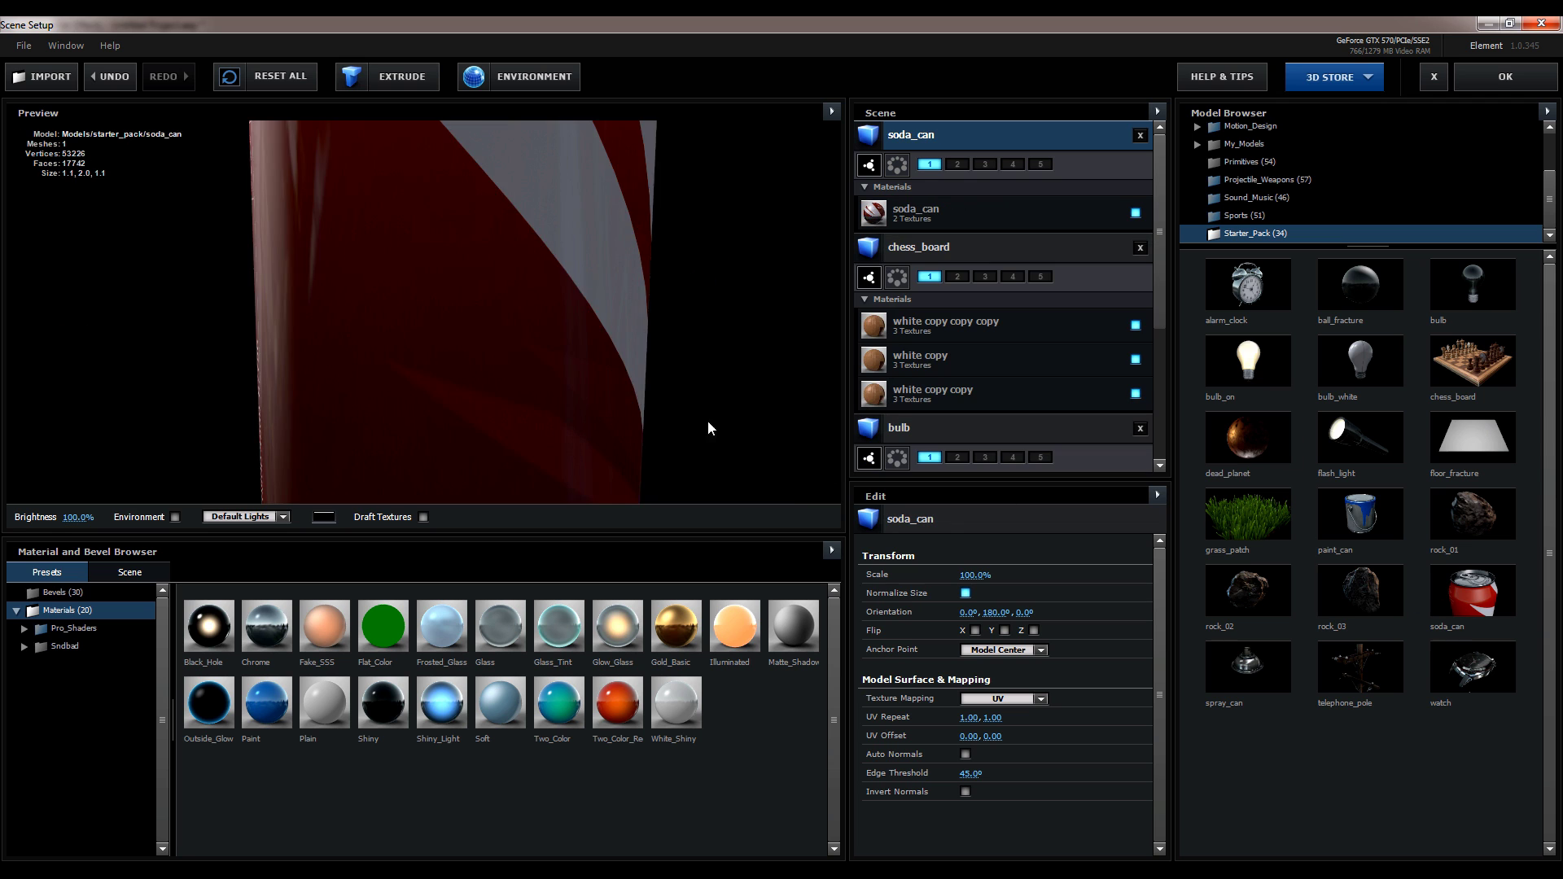
mouse_move(520, 328)
mouse_down()
mouse_move(670, 280)
mouse_move(515, 283)
mouse_move(687, 271)
mouse_up()
mouse_move(510, 287)
mouse_down()
mouse_move(321, 271)
mouse_move(516, 276)
mouse_move(476, 262)
mouse_move(668, 213)
mouse_move(466, 291)
mouse_move(452, 403)
mouse_move(482, 130)
mouse_move(453, 296)
mouse_up()
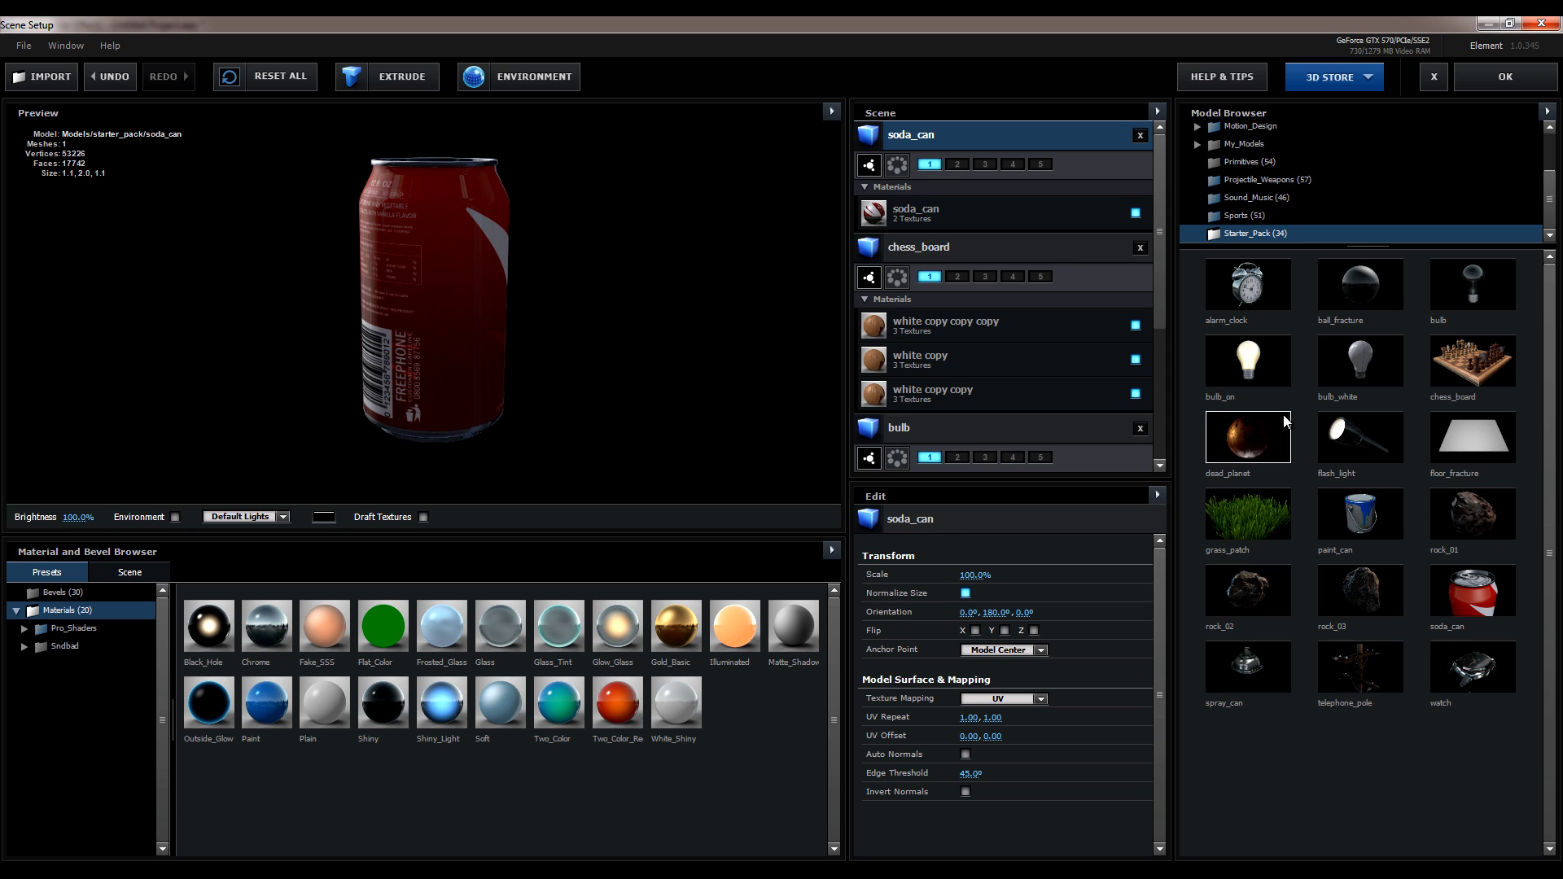
Step: Add the telephone_pole and watch models and orbit each from several angles
click(1360, 667)
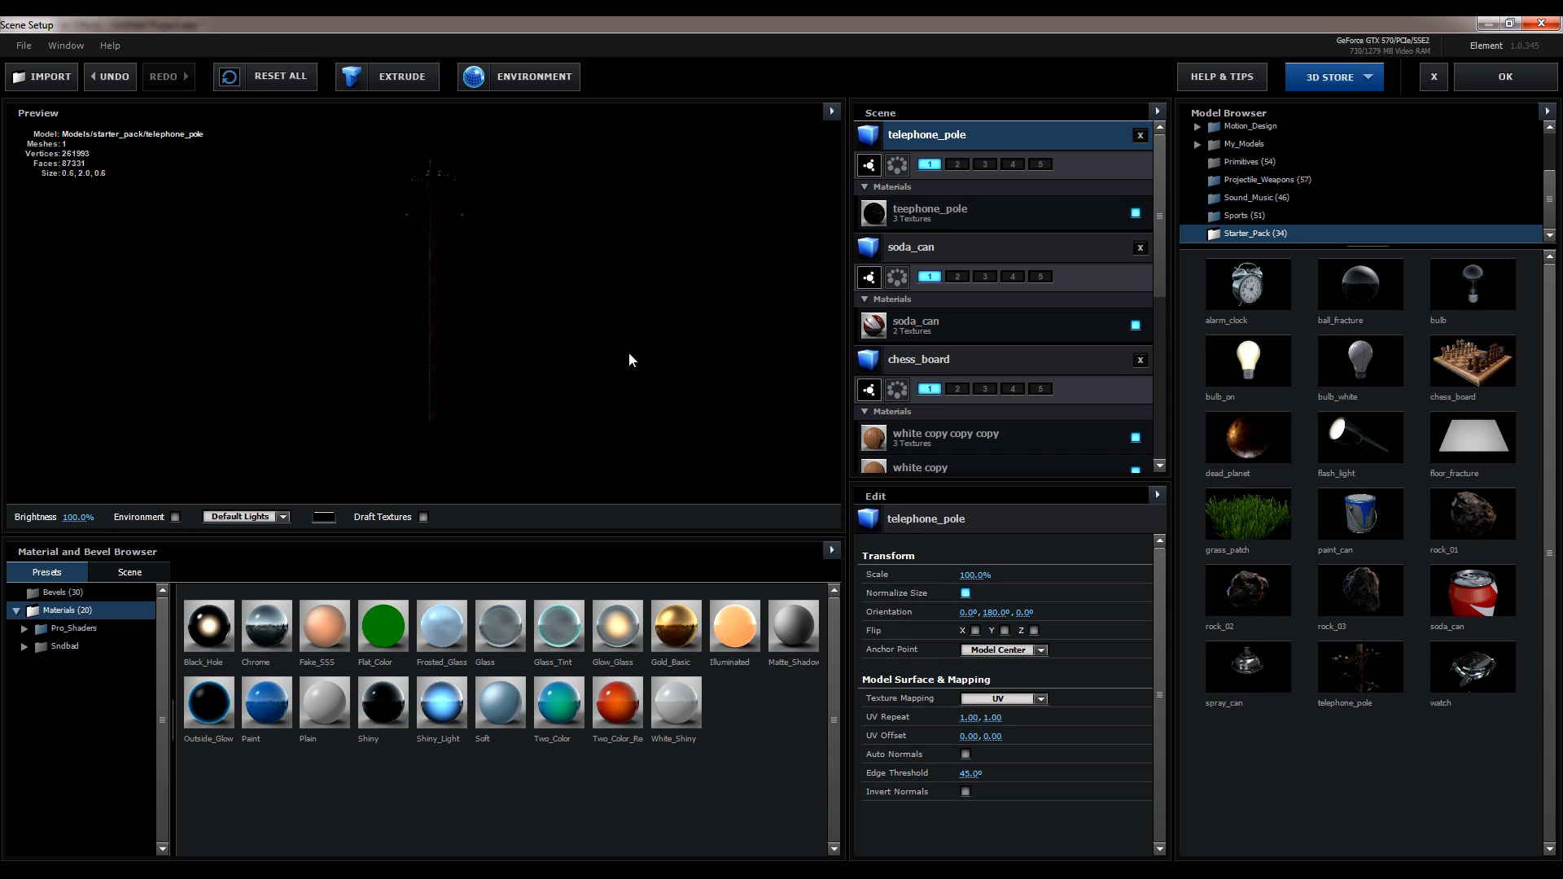
scroll(438, 285, up, 5)
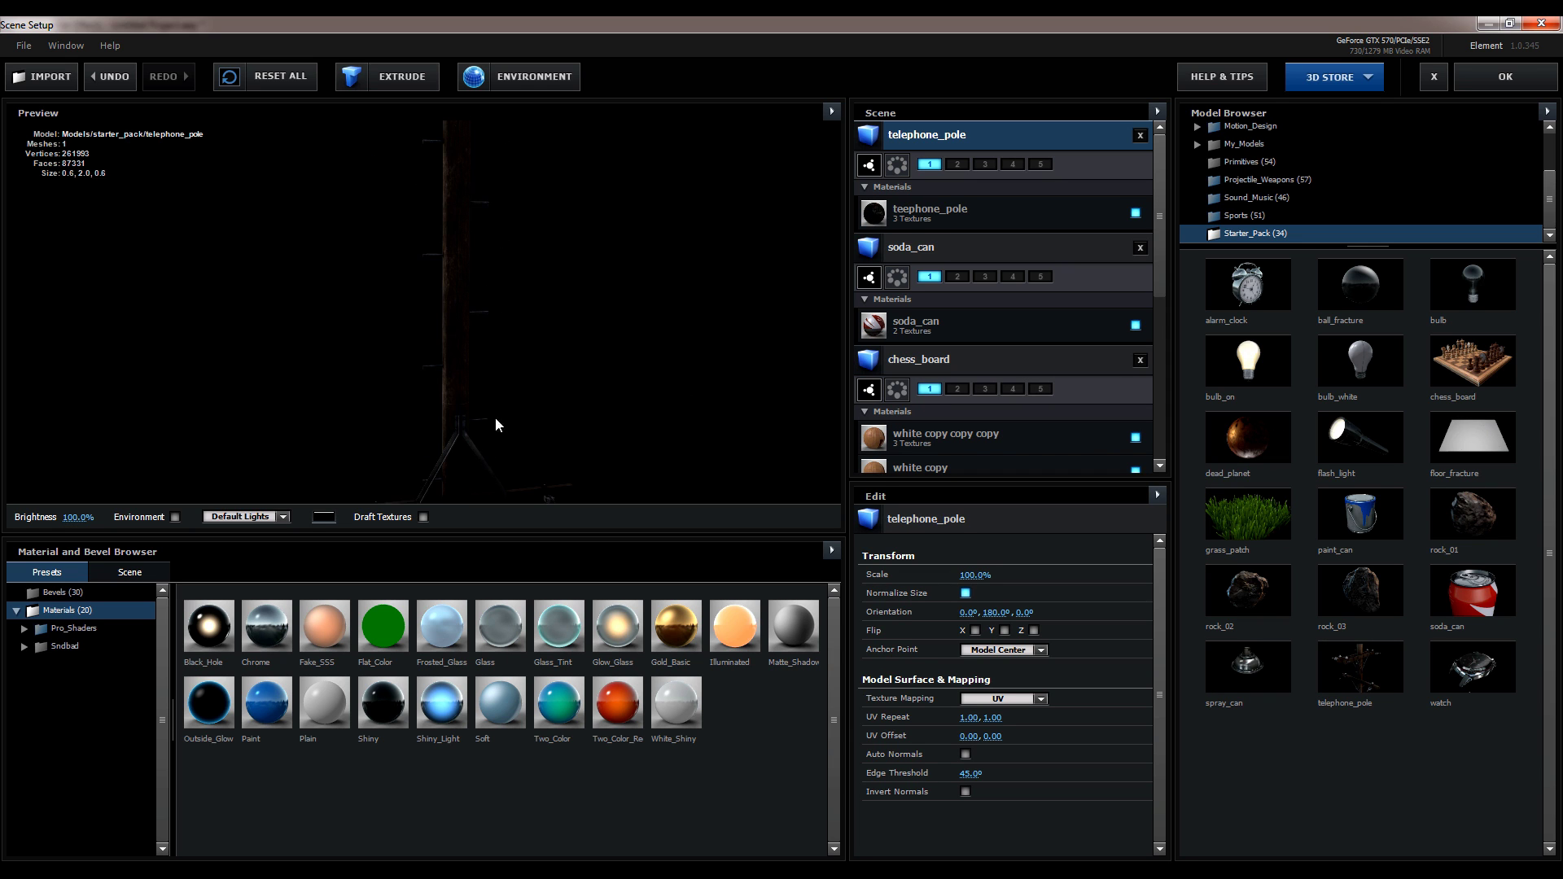
drag(484, 355, 502, 124)
drag(475, 291, 463, 332)
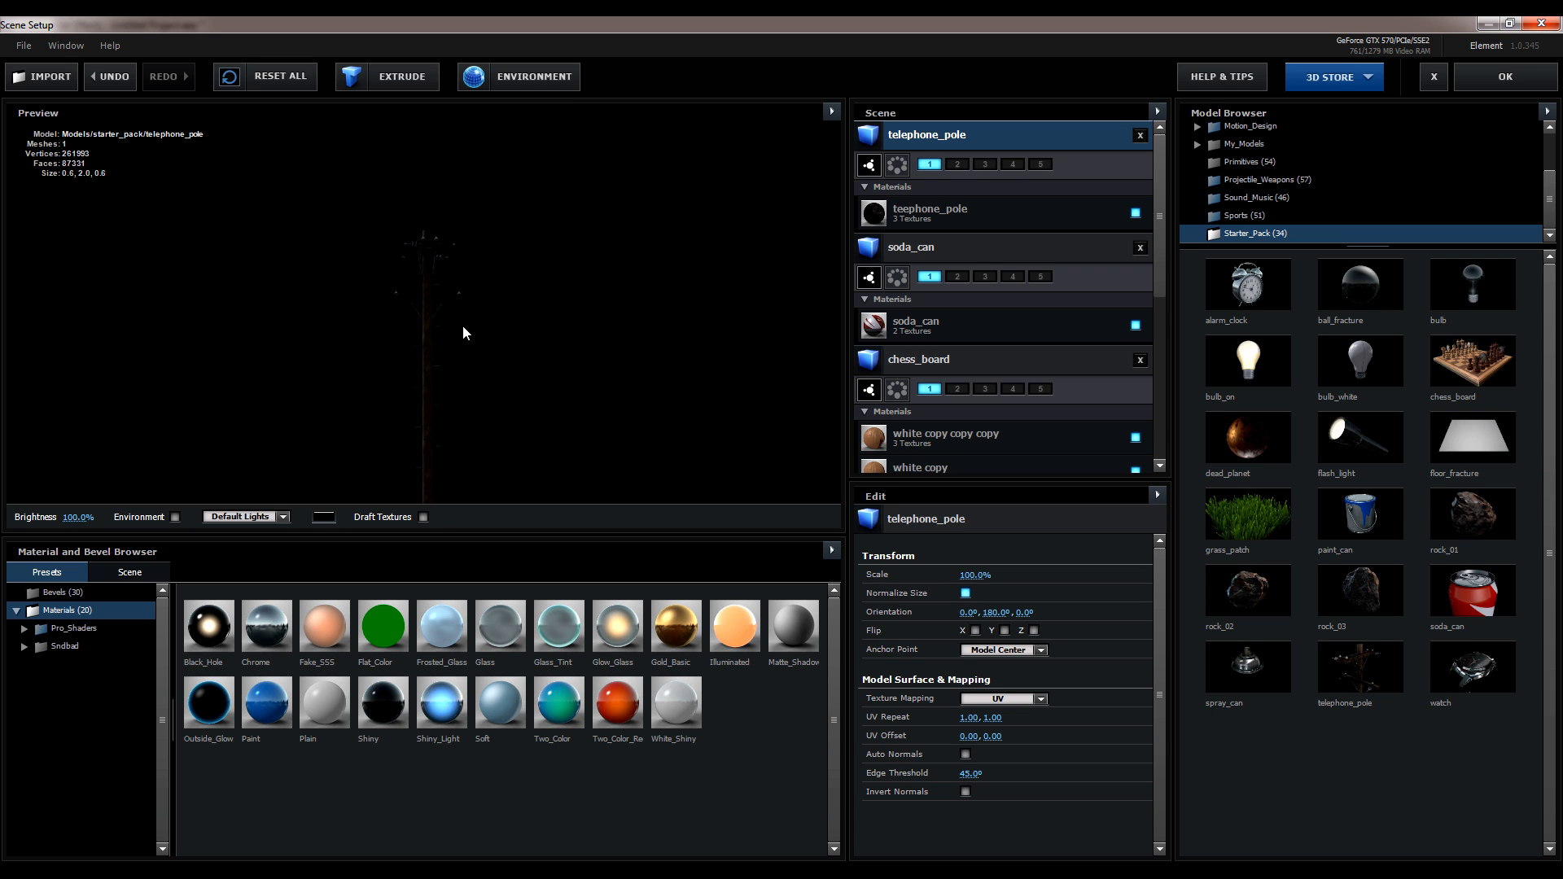
drag(462, 335, 463, 329)
drag(465, 339, 453, 318)
click(1475, 678)
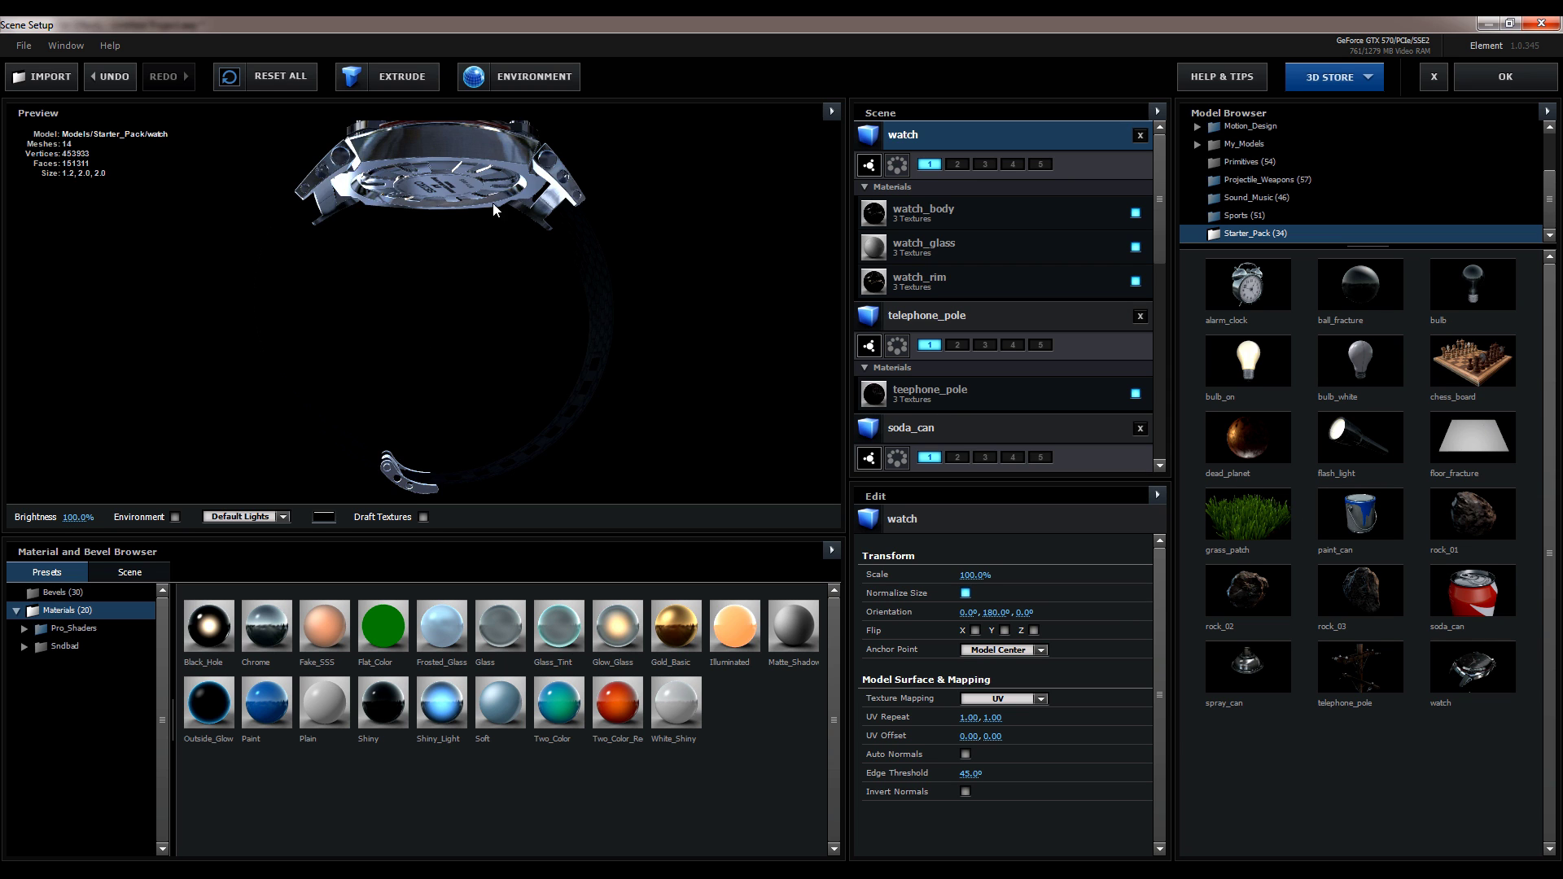
drag(492, 203, 386, 313)
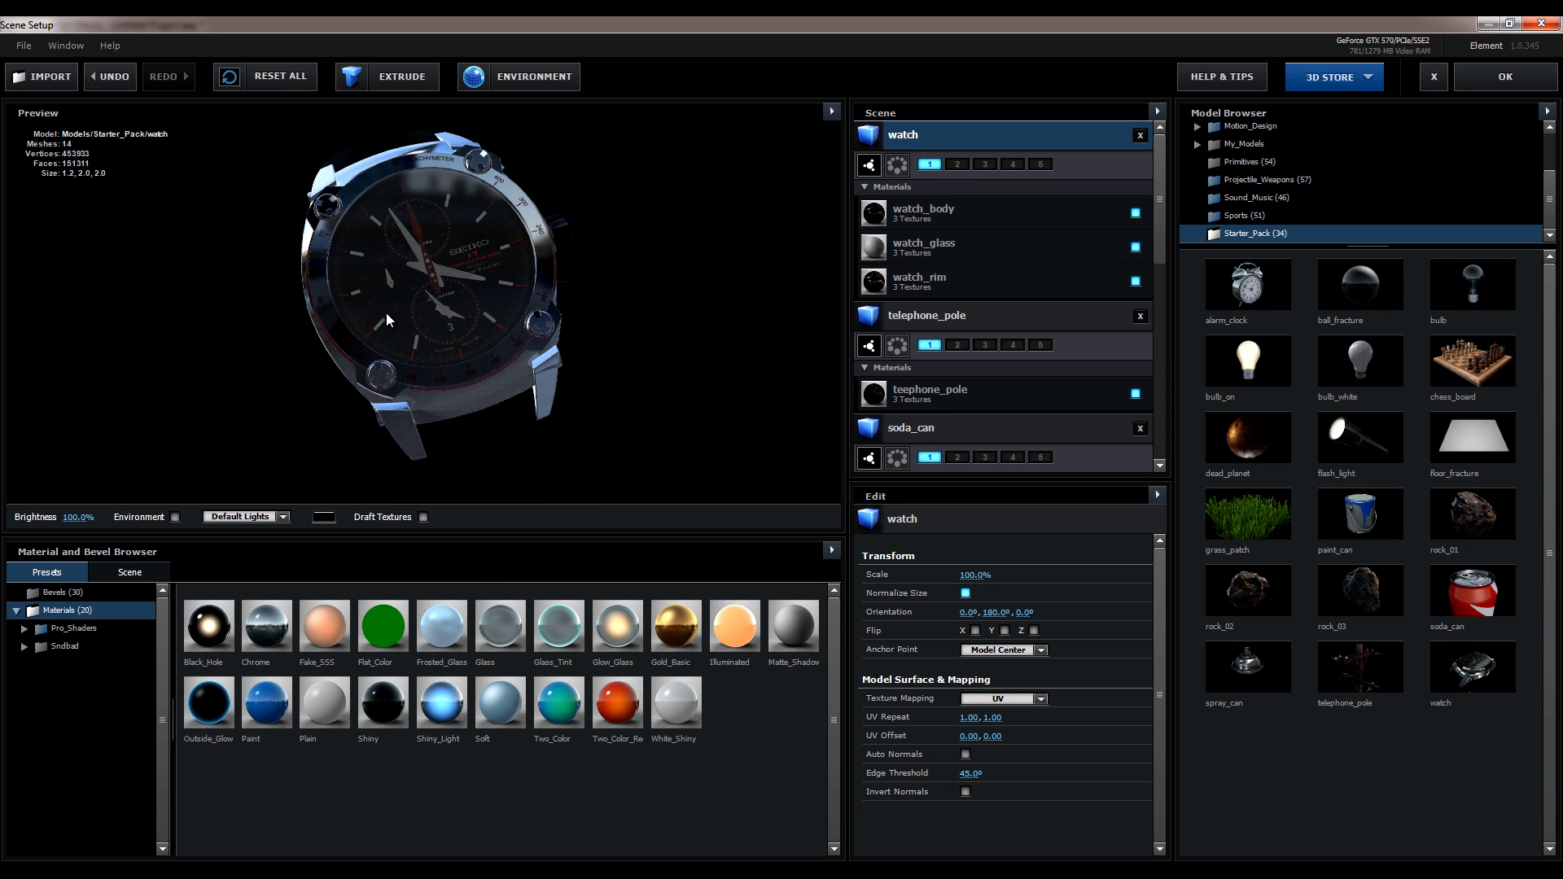
scroll(420, 307, up, 5)
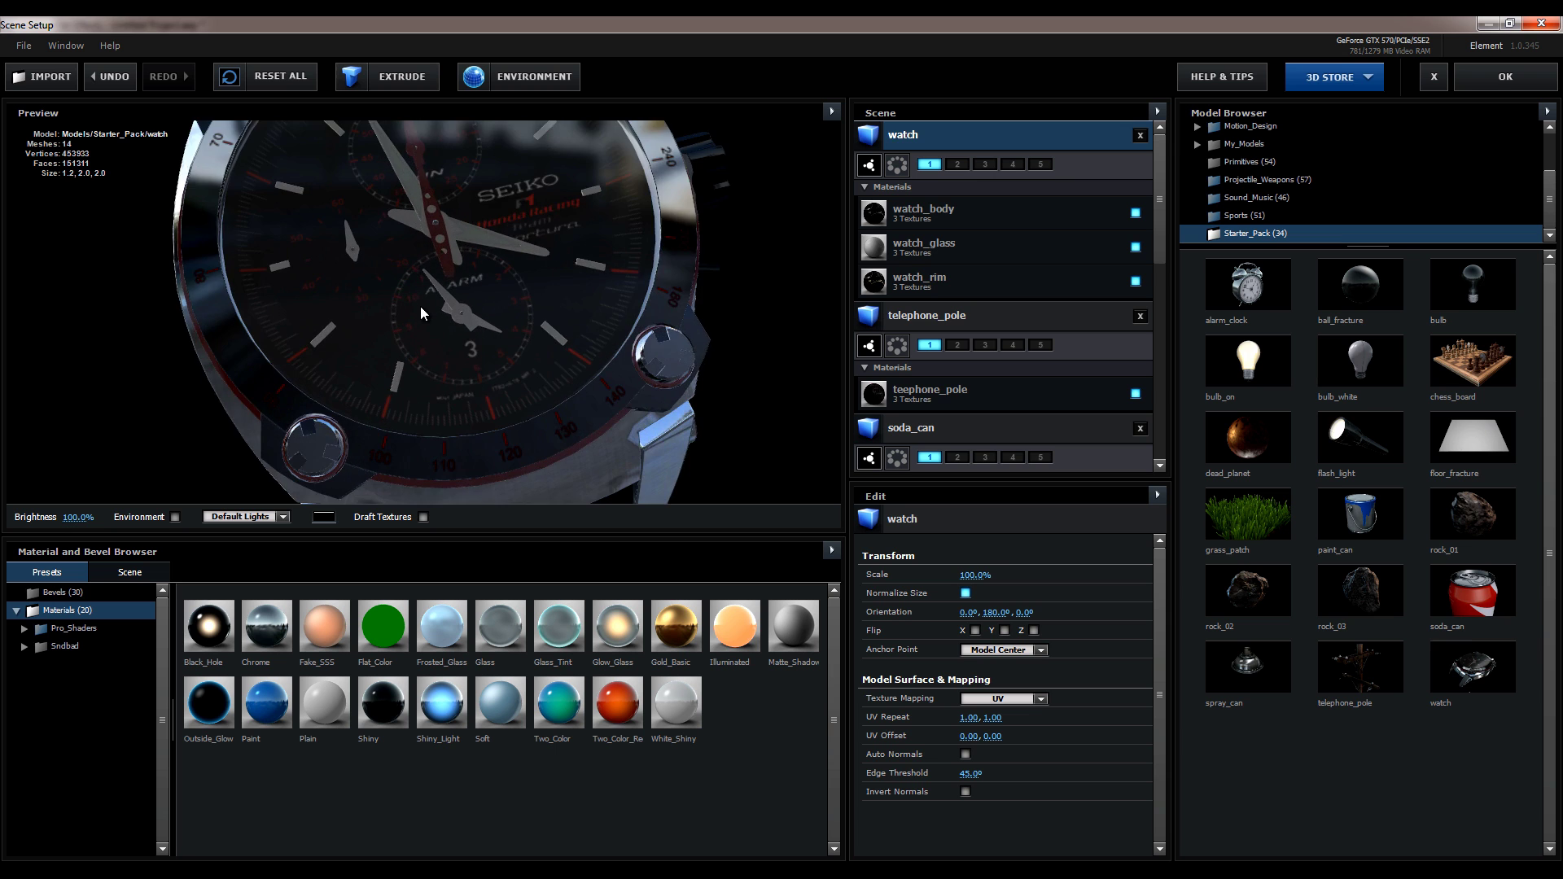
mouse_move(419, 300)
mouse_down()
mouse_move(439, 269)
mouse_move(439, 193)
mouse_move(452, 344)
mouse_move(454, 280)
mouse_move(444, 329)
mouse_up()
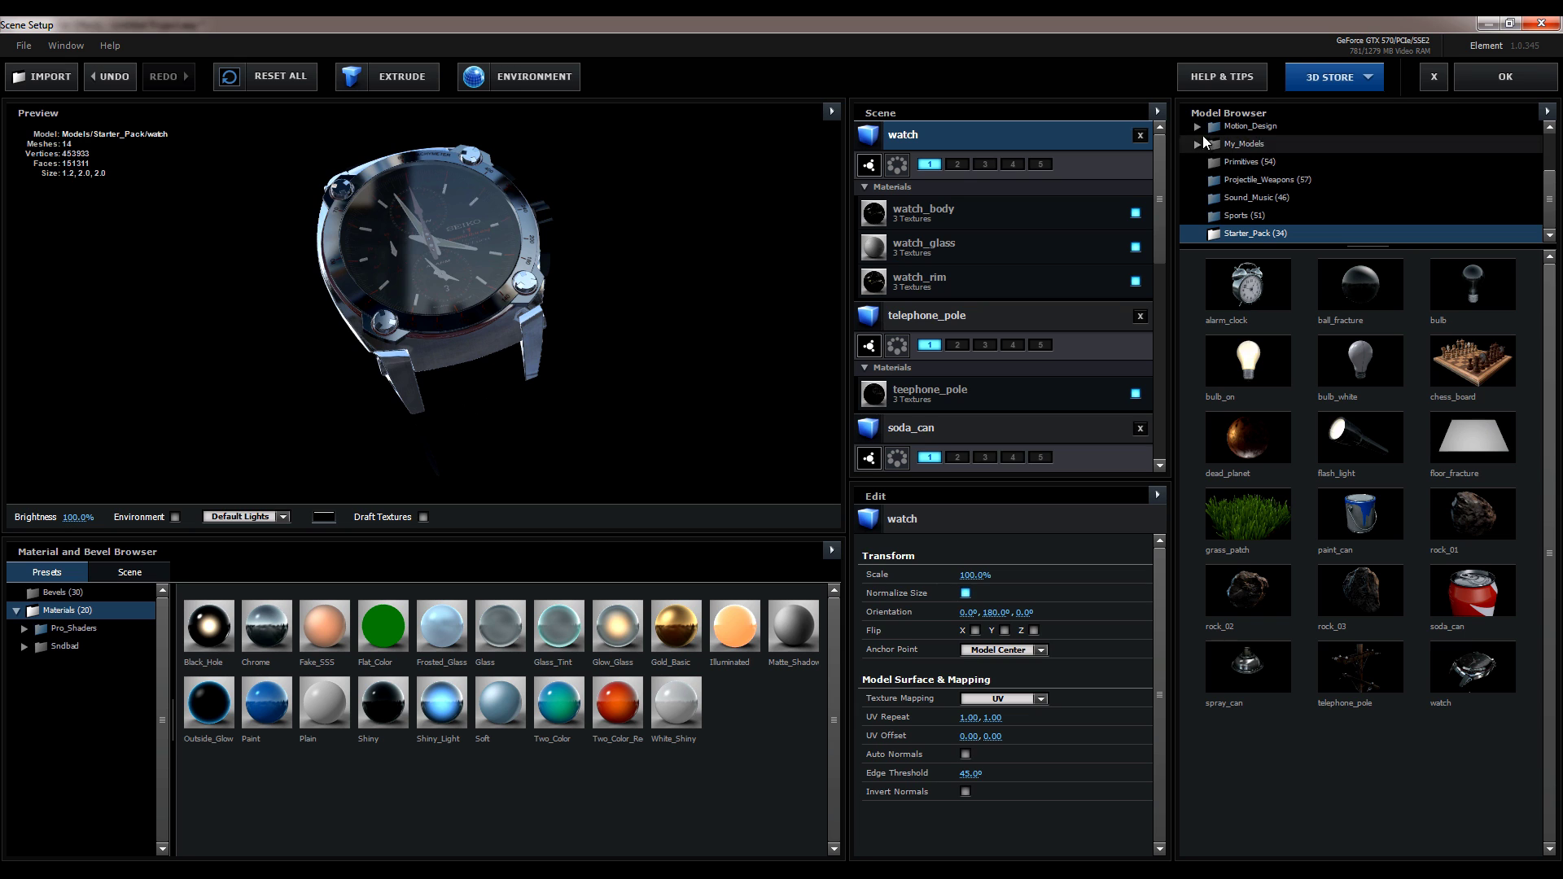
Step: Remove every model from the scene, leaving it empty, and toggle the My_Models folder
click(1140, 135)
click(1139, 135)
click(1139, 135)
click(1140, 135)
click(1139, 135)
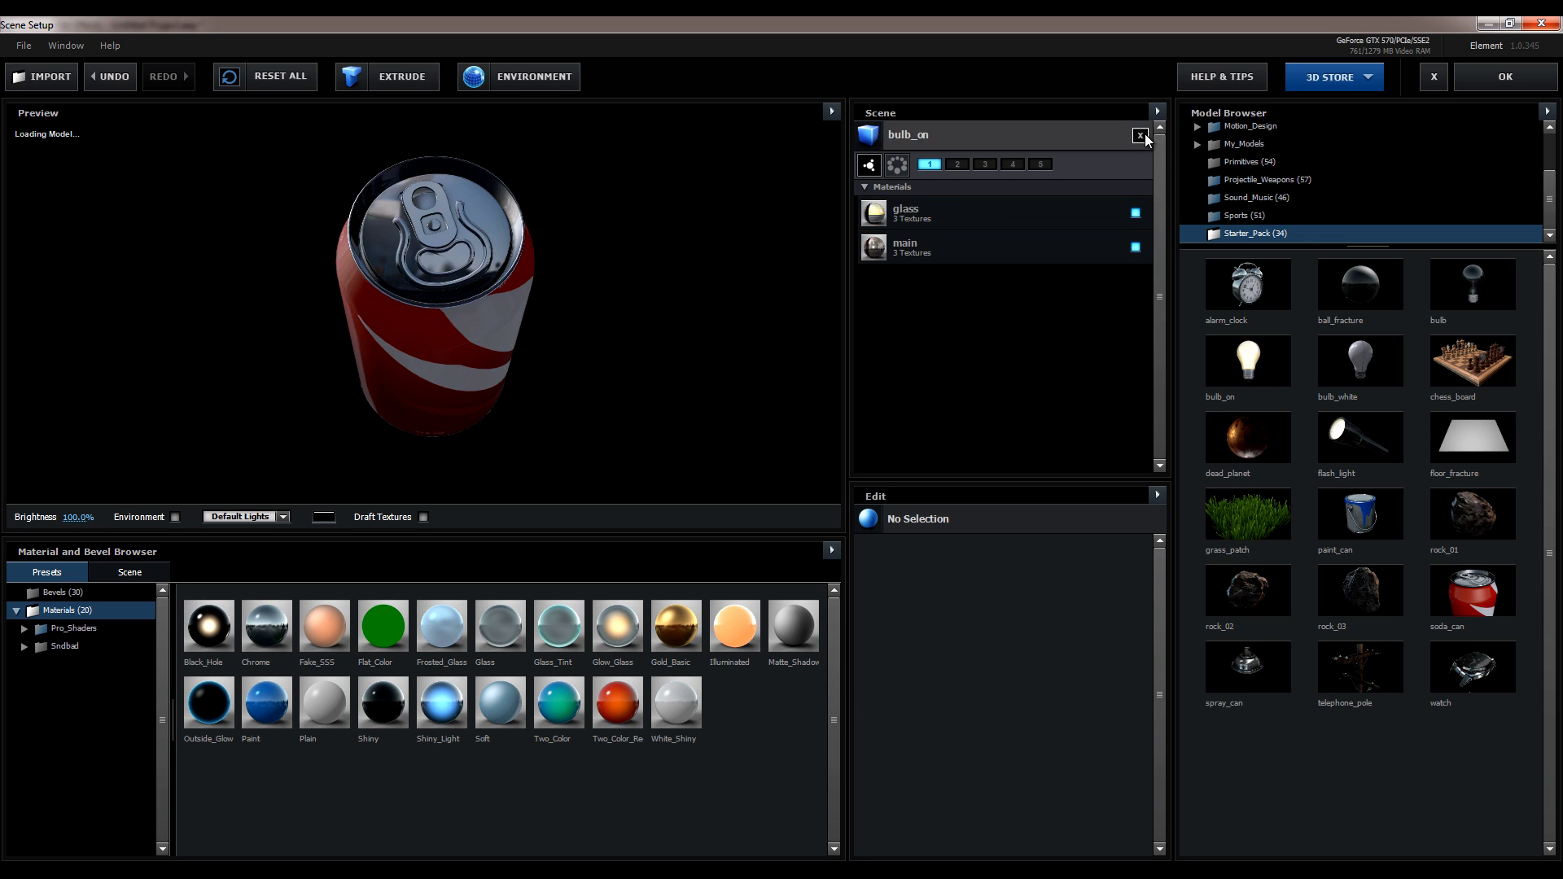
click(1140, 135)
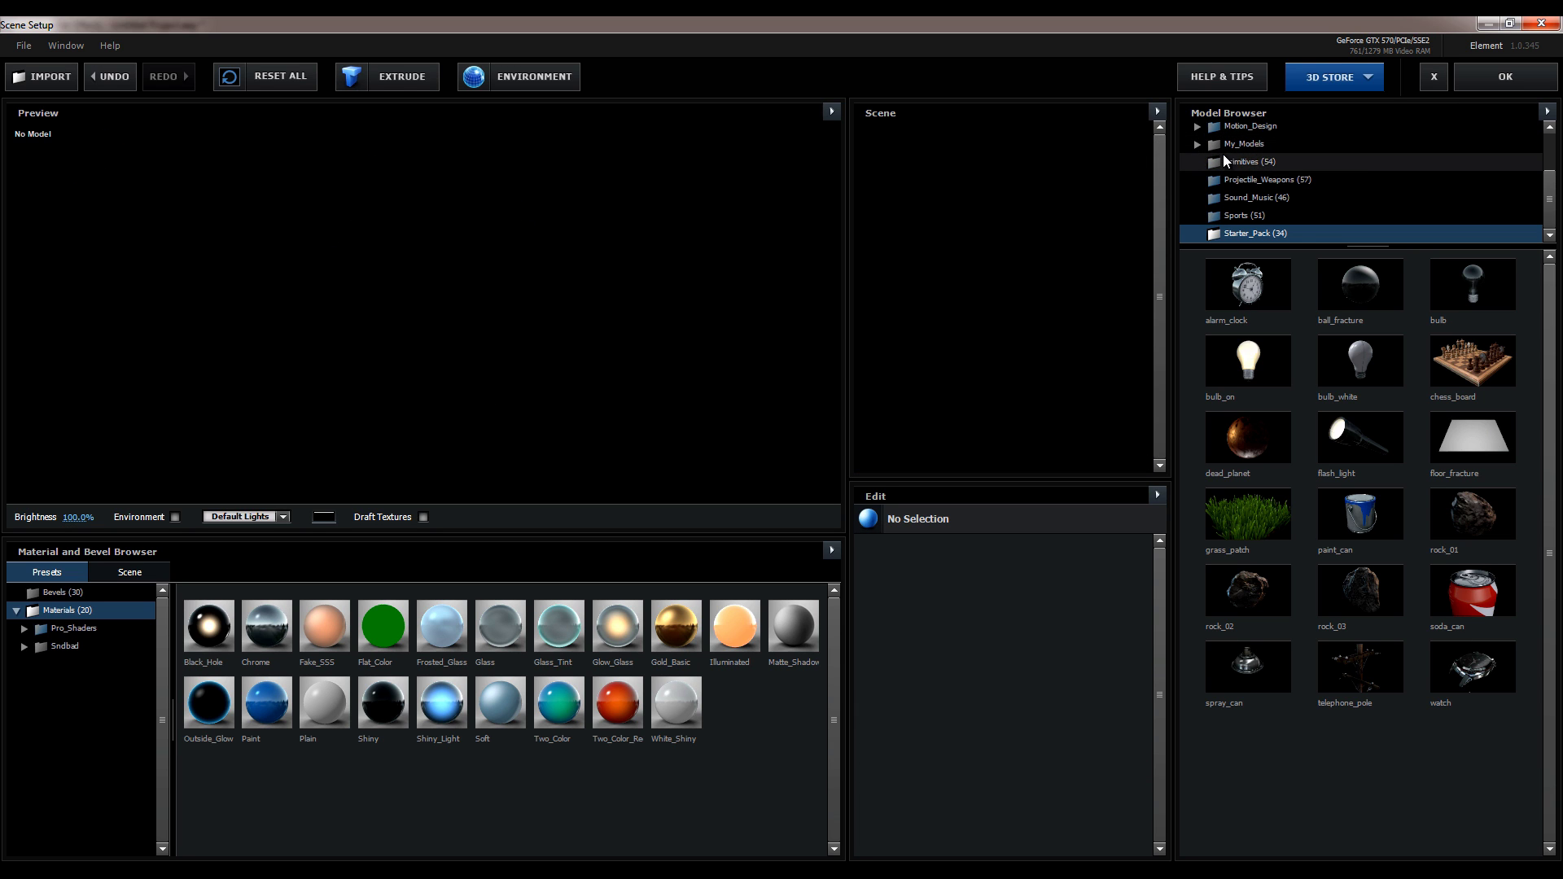
click(1195, 148)
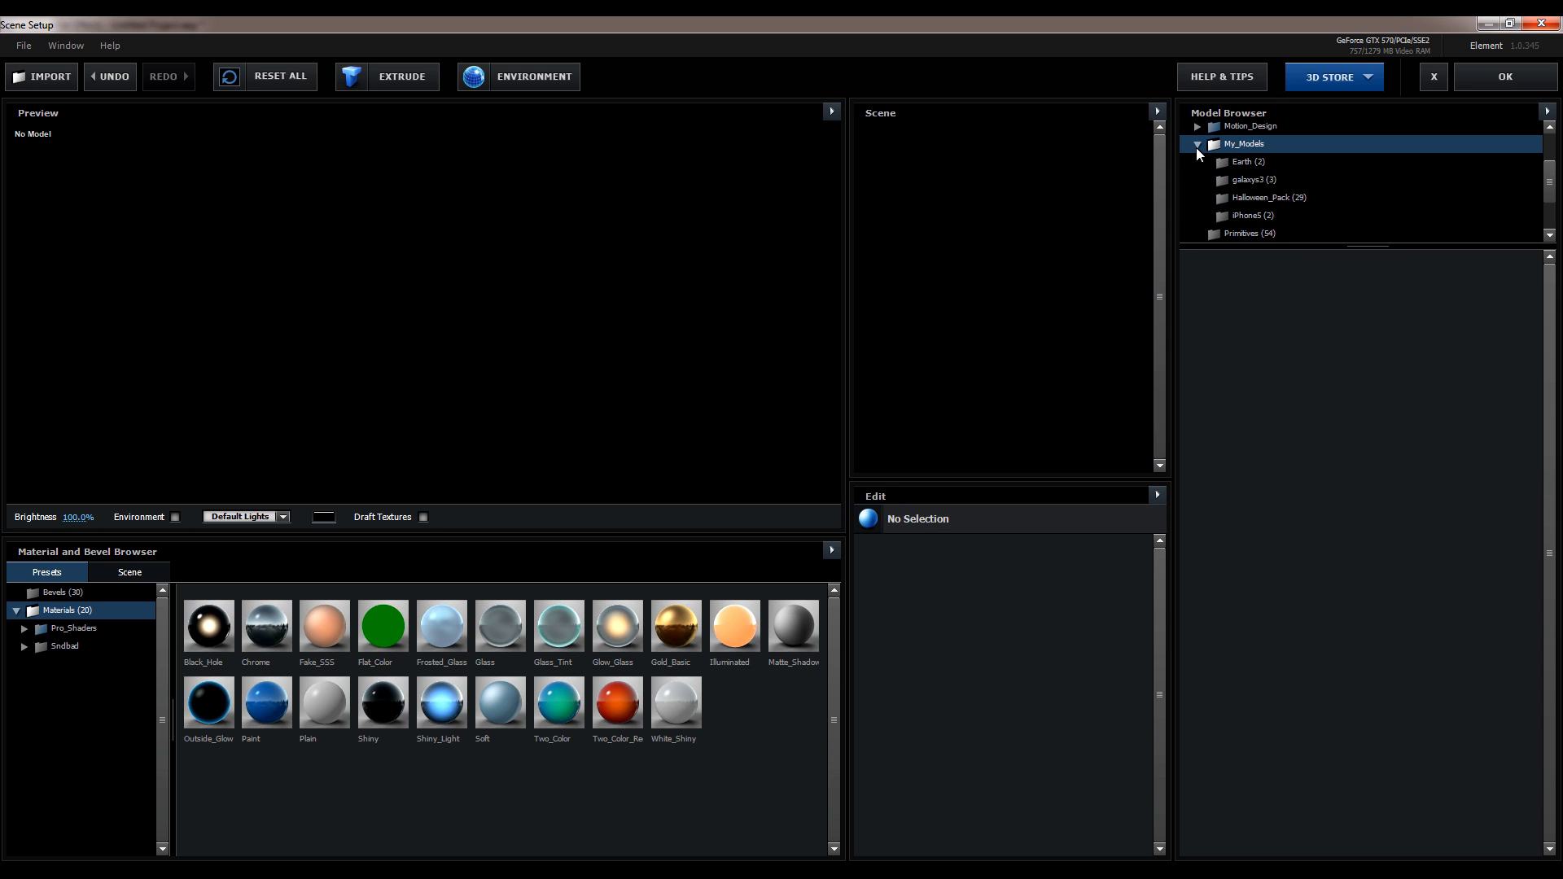
click(1195, 148)
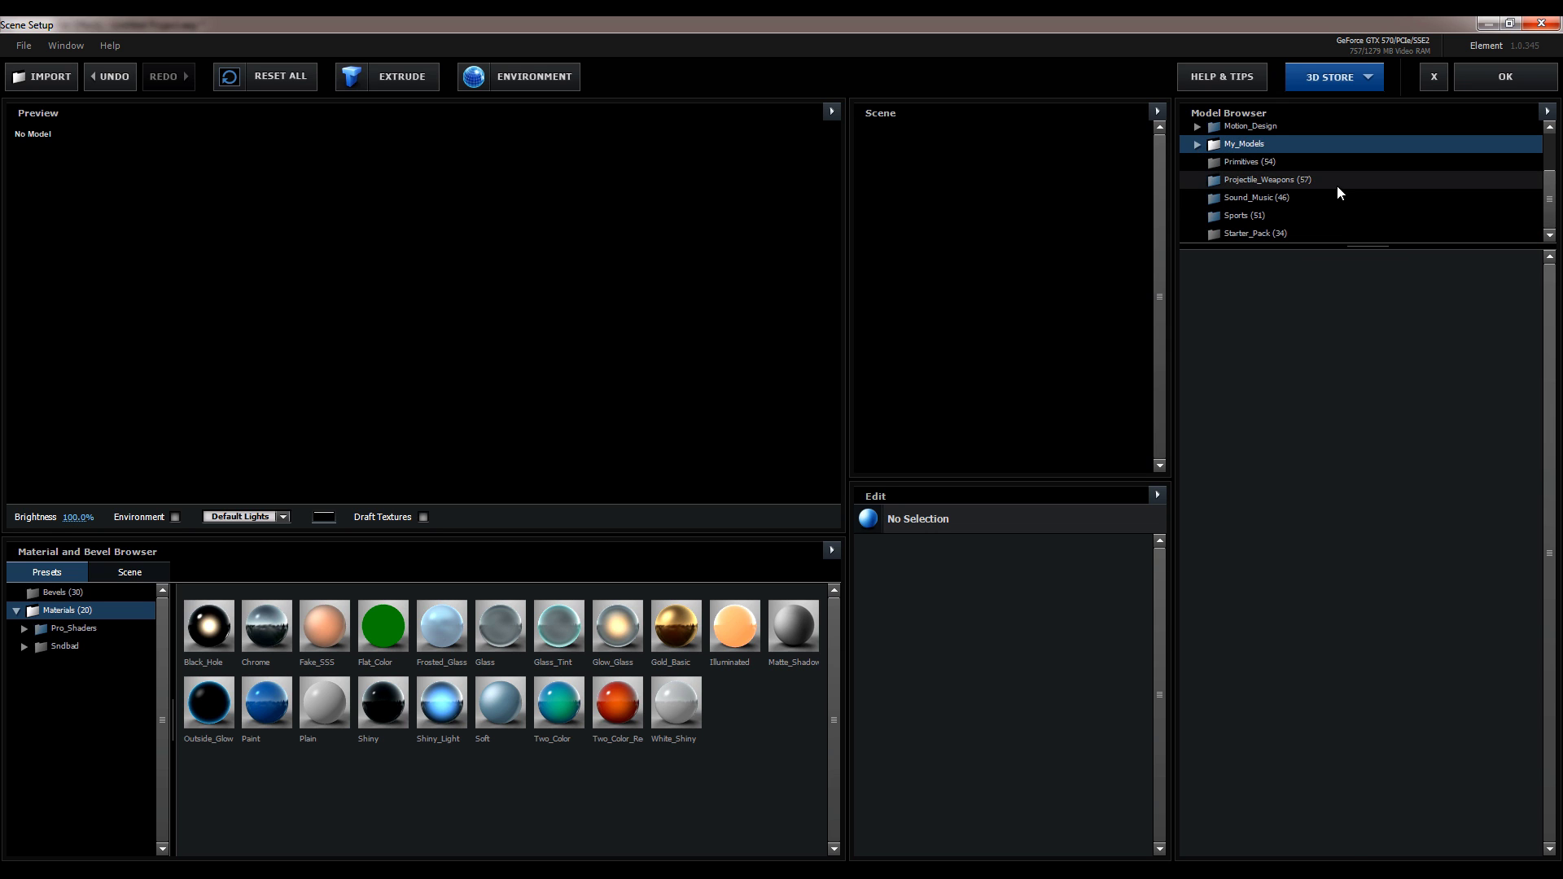
Step: Add the 25mm_group bullet from Projectile_Weapons and orbit it horizontally round to its rear face
click(1291, 179)
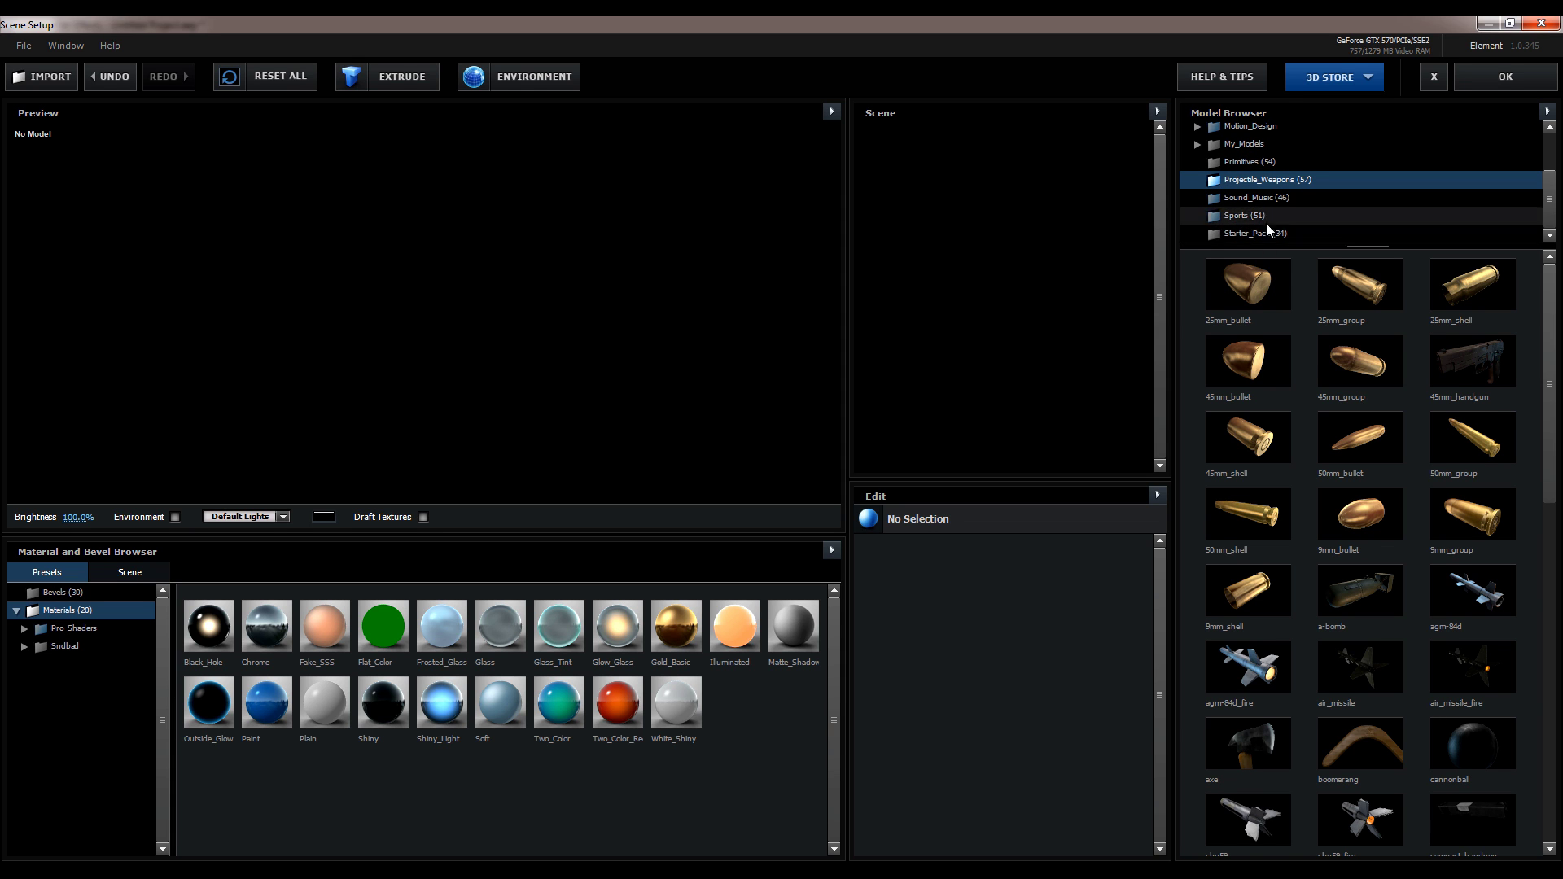
scroll(1342, 274, down, 3)
scroll(1335, 286, up, 3)
double_click(1346, 276)
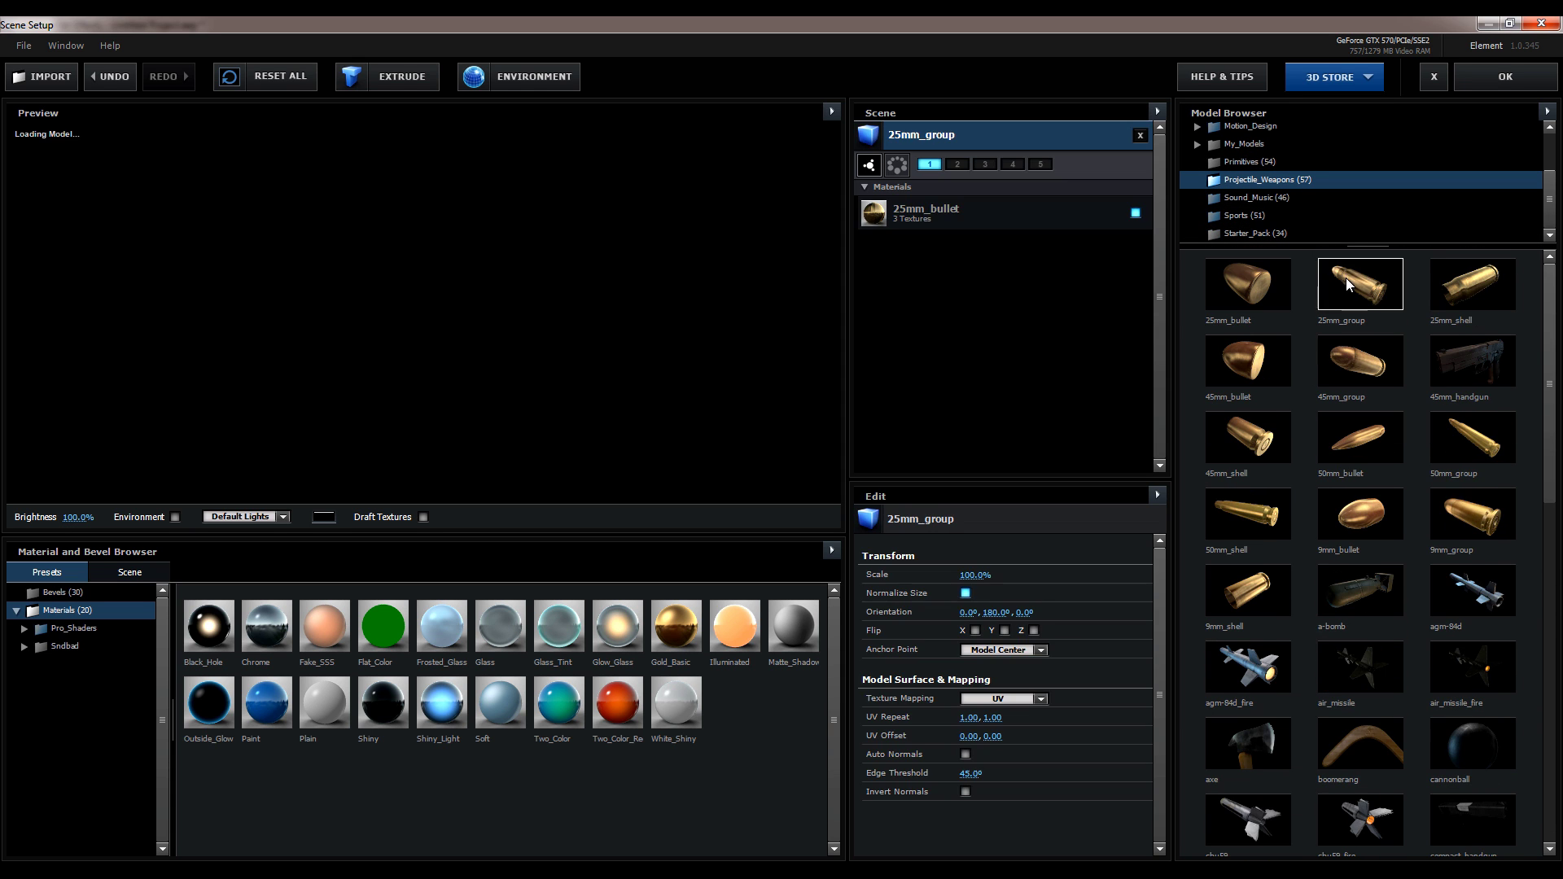
drag(428, 325, 516, 285)
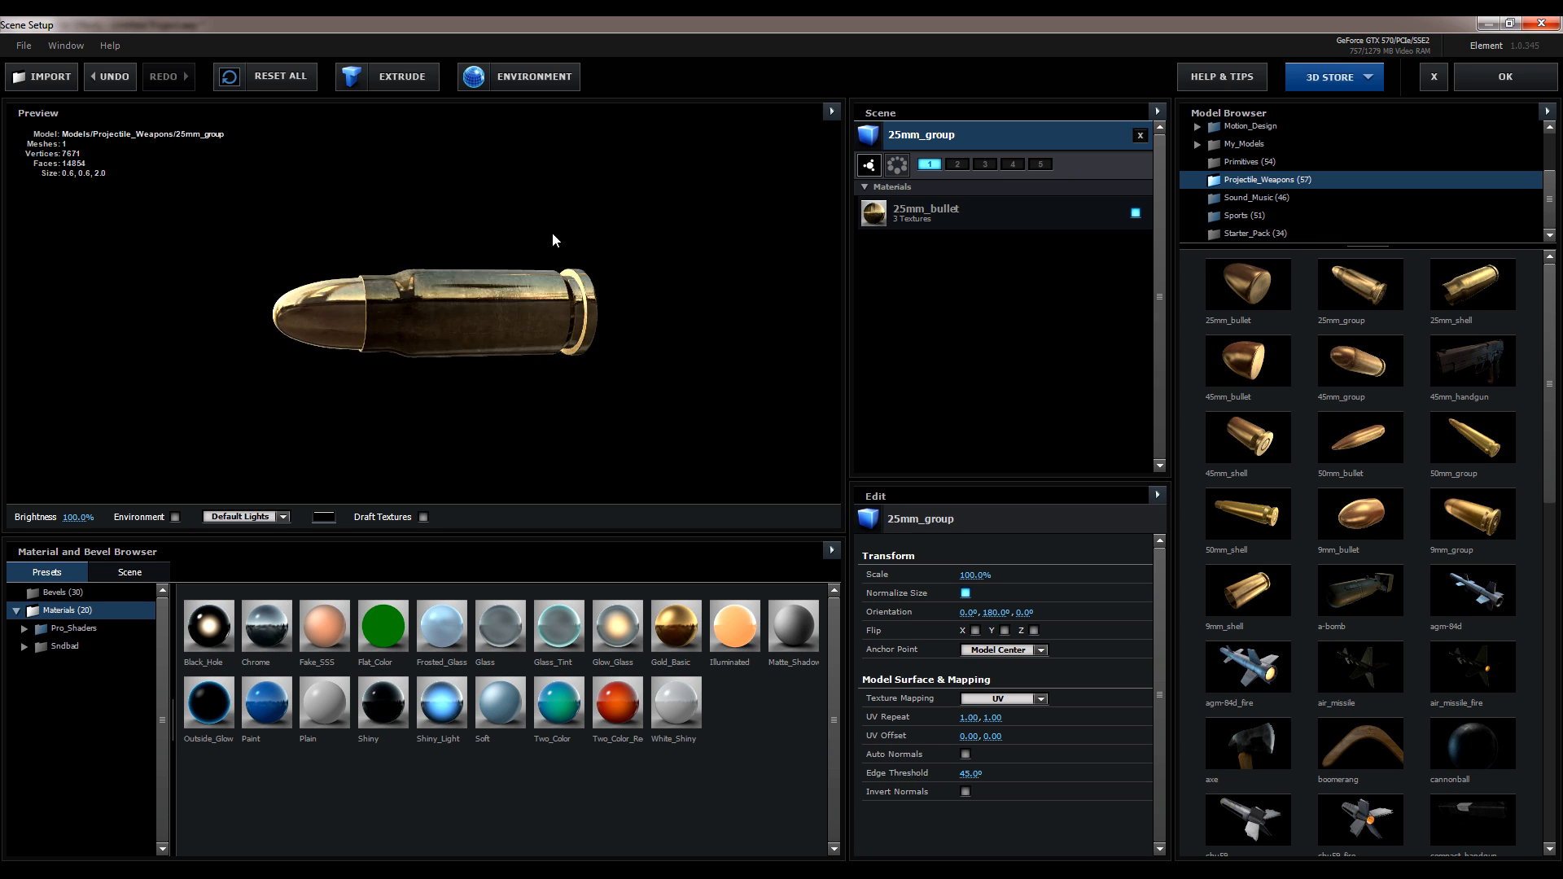
mouse_move(546, 100)
mouse_down()
mouse_move(546, 45)
mouse_move(438, 139)
mouse_move(281, 221)
mouse_move(539, 277)
mouse_move(575, 242)
mouse_move(524, 262)
mouse_up()
mouse_move(634, 269)
mouse_down()
mouse_move(500, 304)
mouse_move(613, 304)
mouse_move(550, 299)
mouse_move(569, 288)
mouse_move(499, 307)
mouse_move(96, 290)
mouse_move(461, 317)
mouse_move(721, 302)
mouse_move(554, 300)
mouse_move(653, 305)
mouse_up()
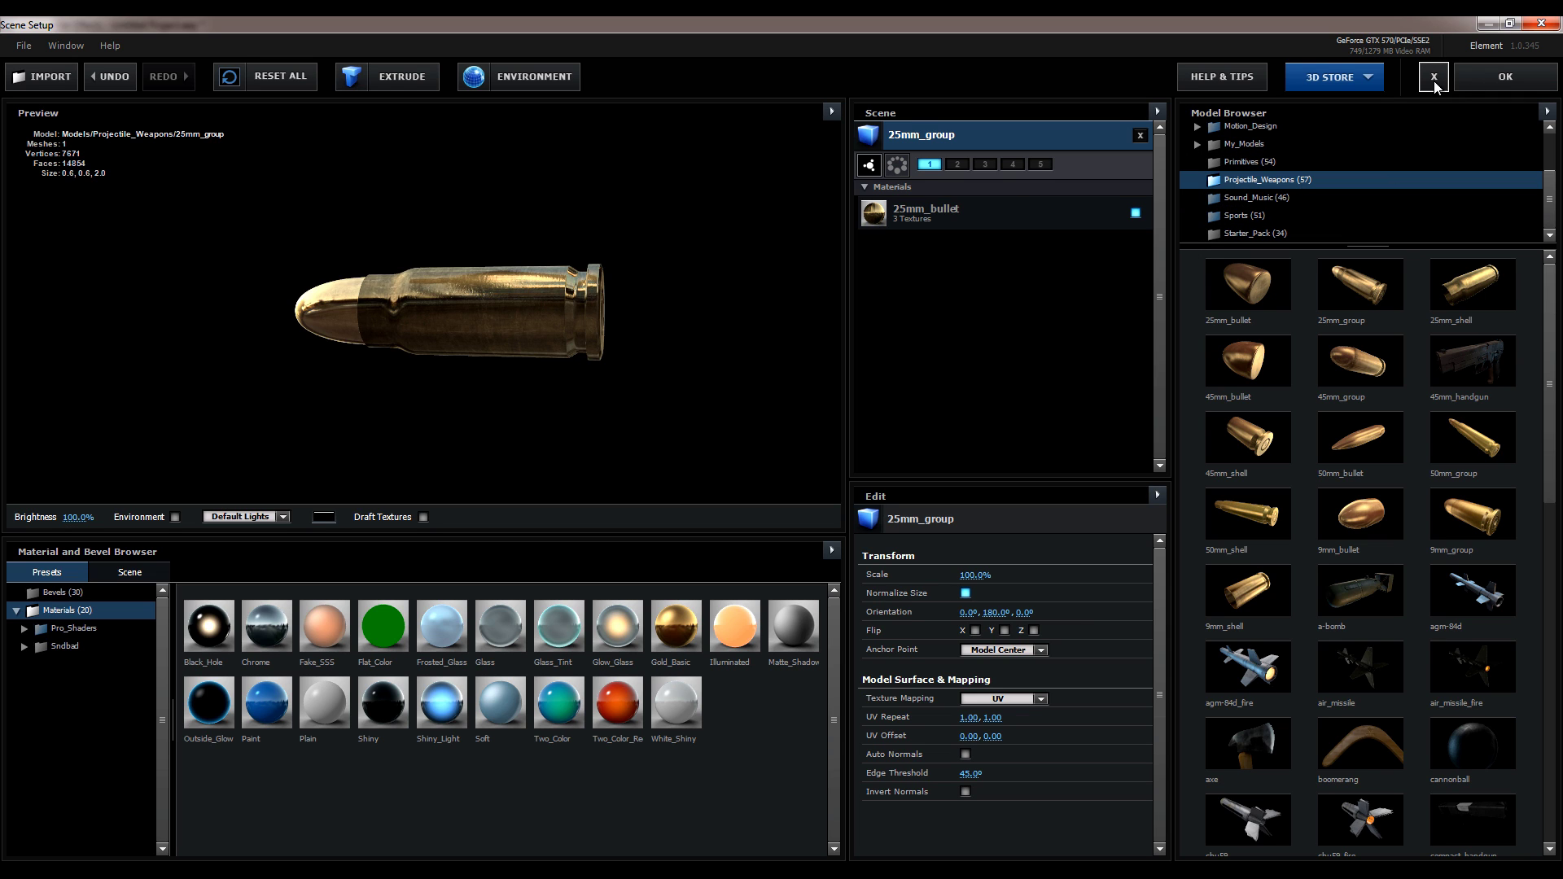
Step: Add the 45mm_handgun model, raise preview Brightness to 205%, and orbit the handgun
click(1472, 360)
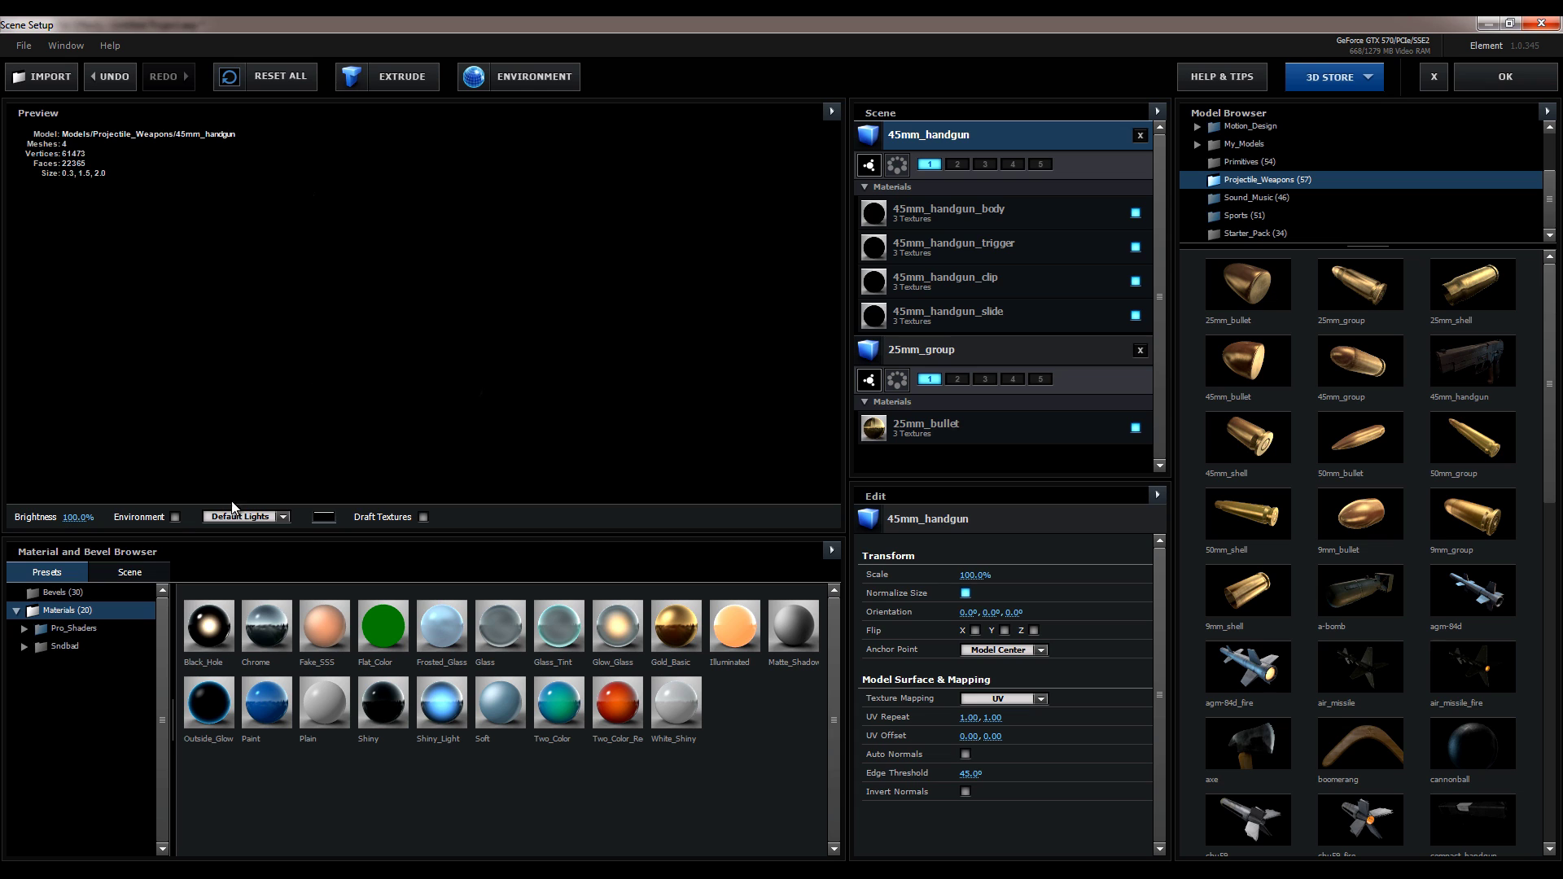
drag(79, 517, 151, 517)
drag(499, 245, 285, 249)
Step: Add the agm-84d_fire missile and rotate it into a side view
scroll(1419, 452, down, 3)
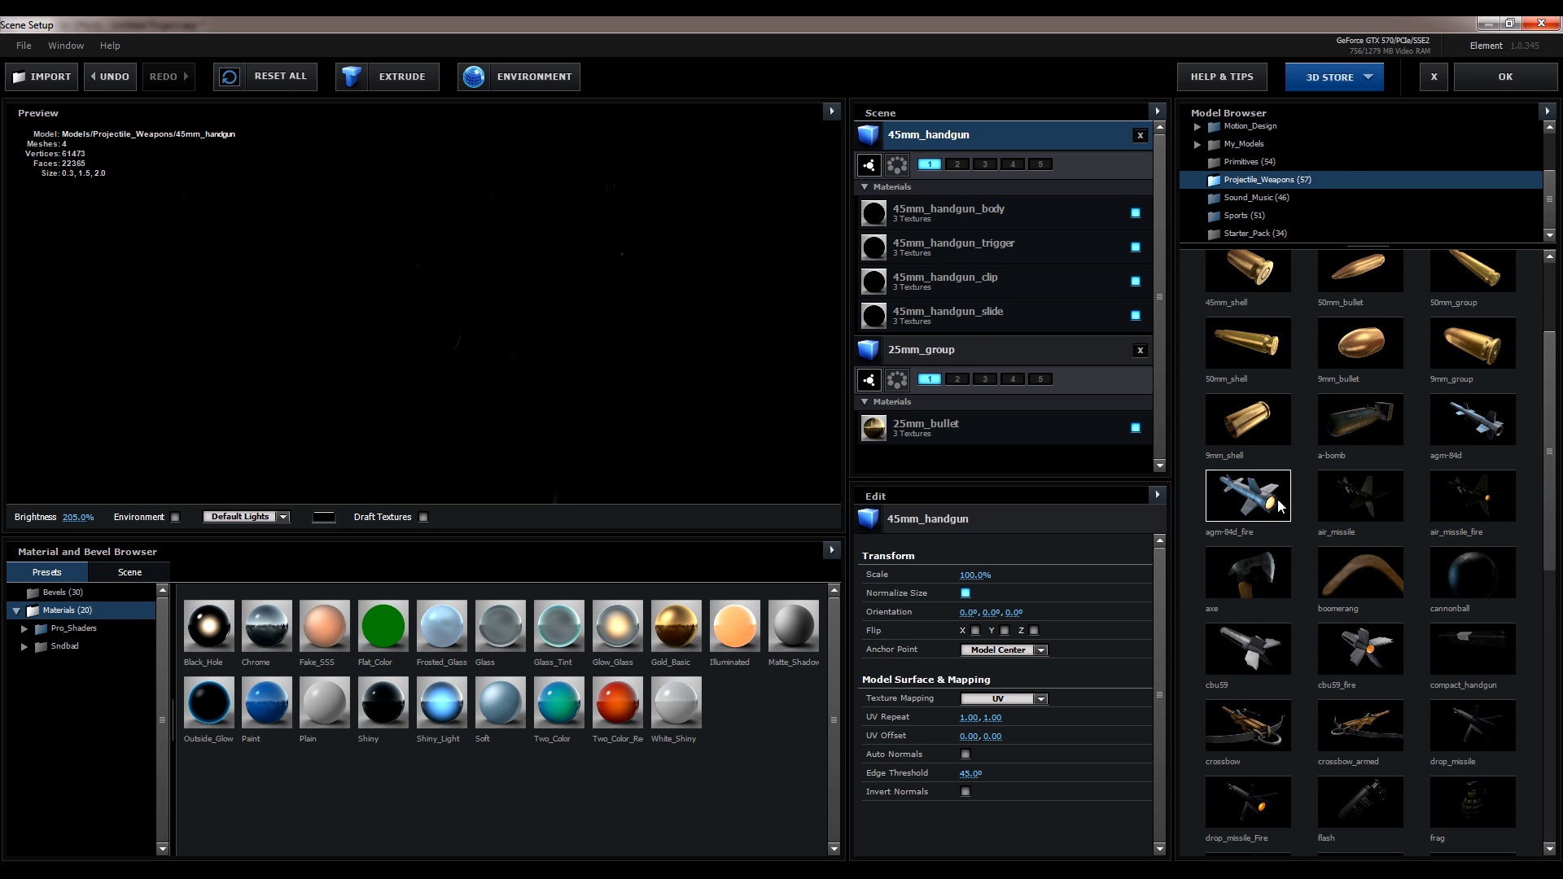
click(1278, 505)
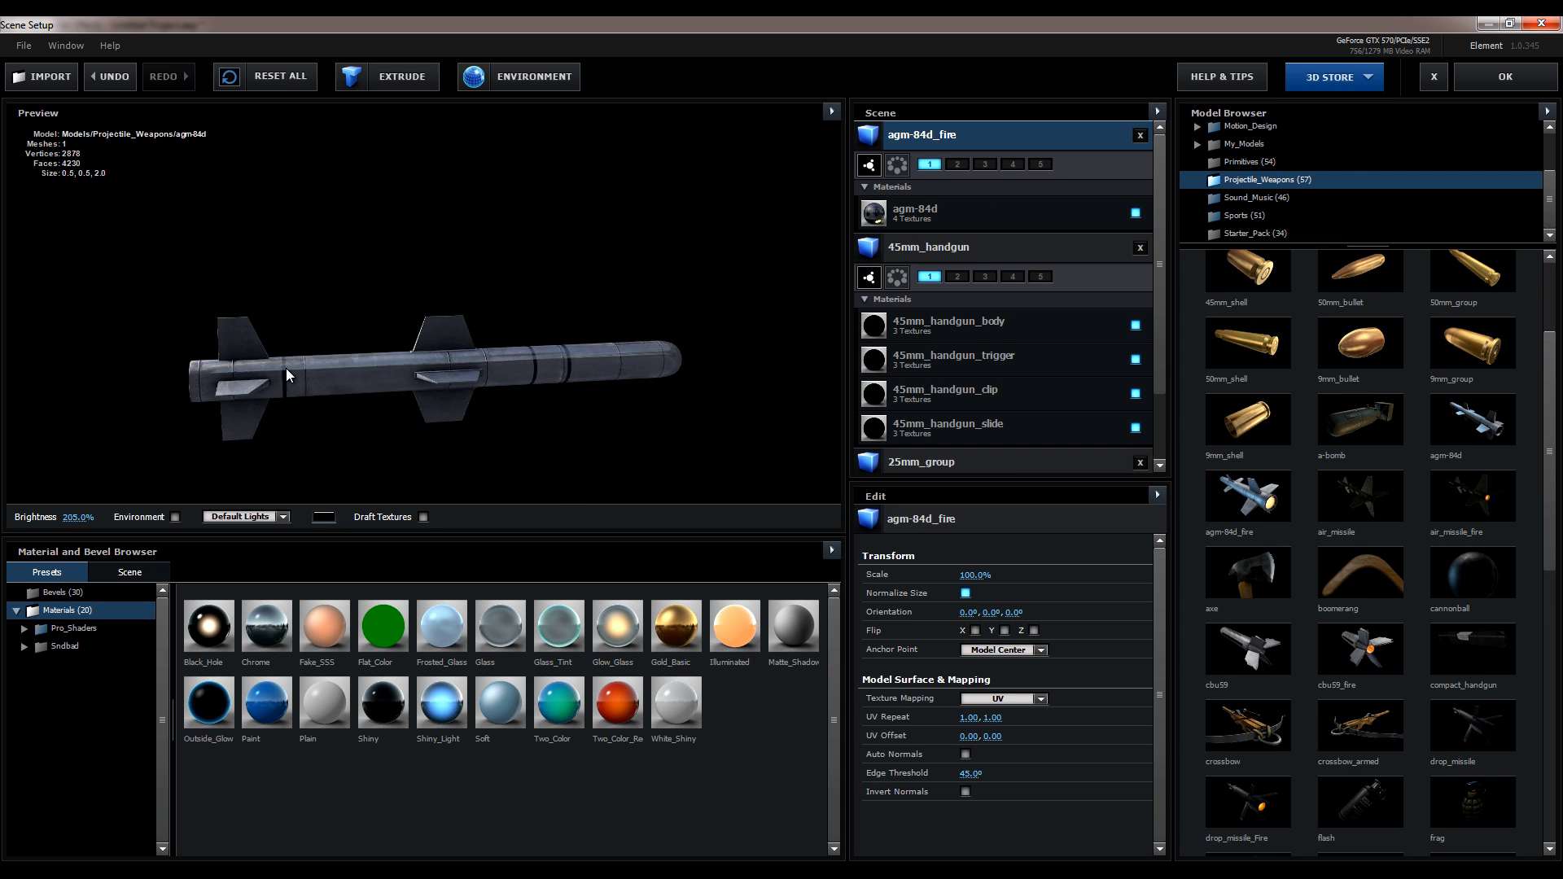
drag(285, 367, 525, 354)
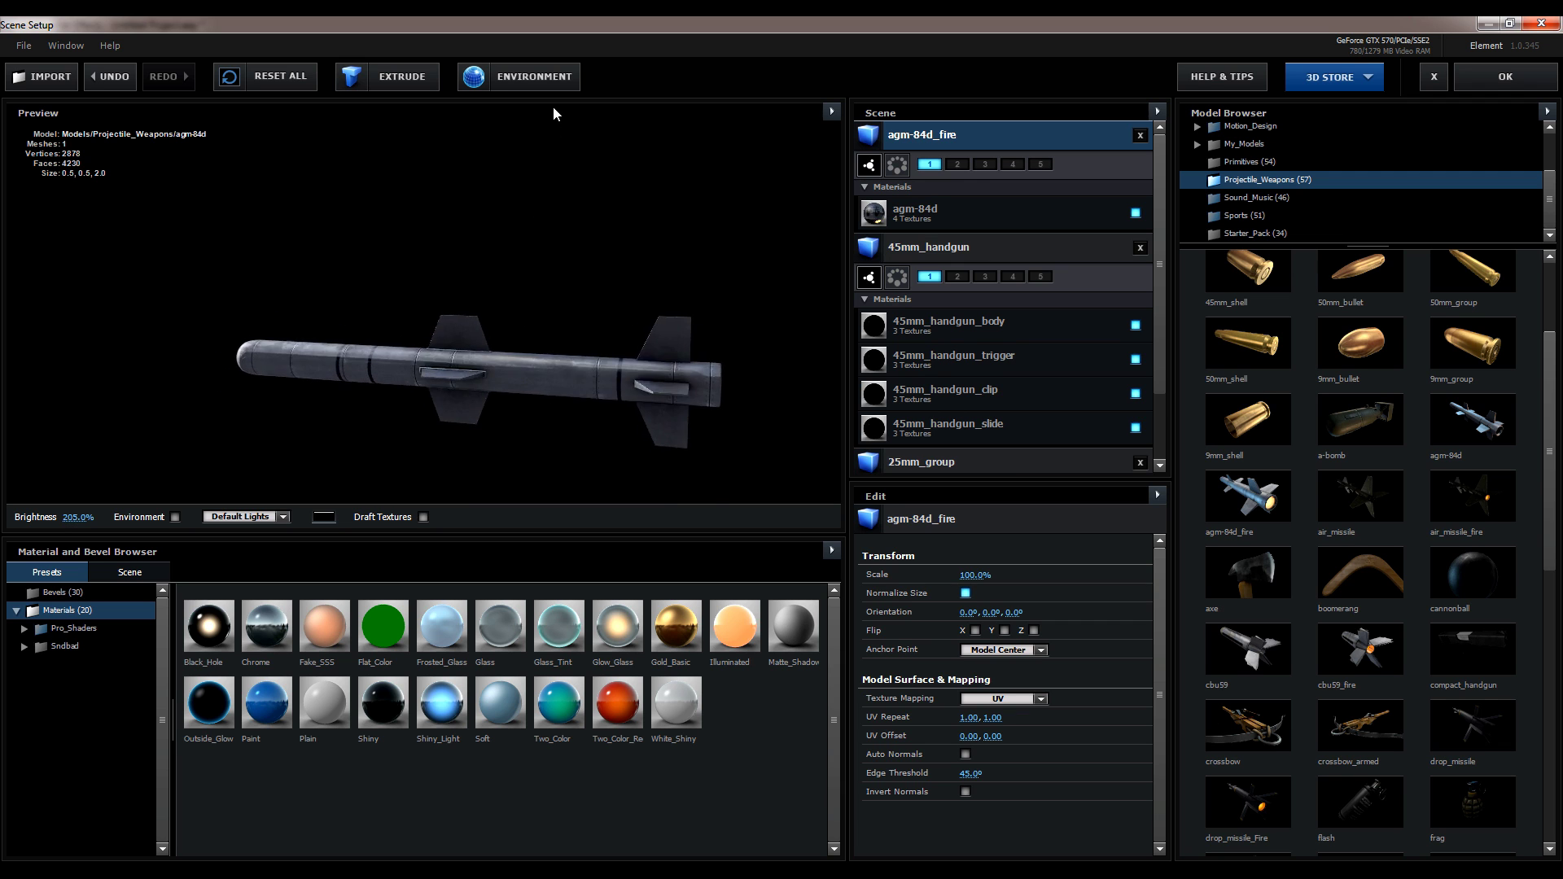
drag(471, 399, 495, 361)
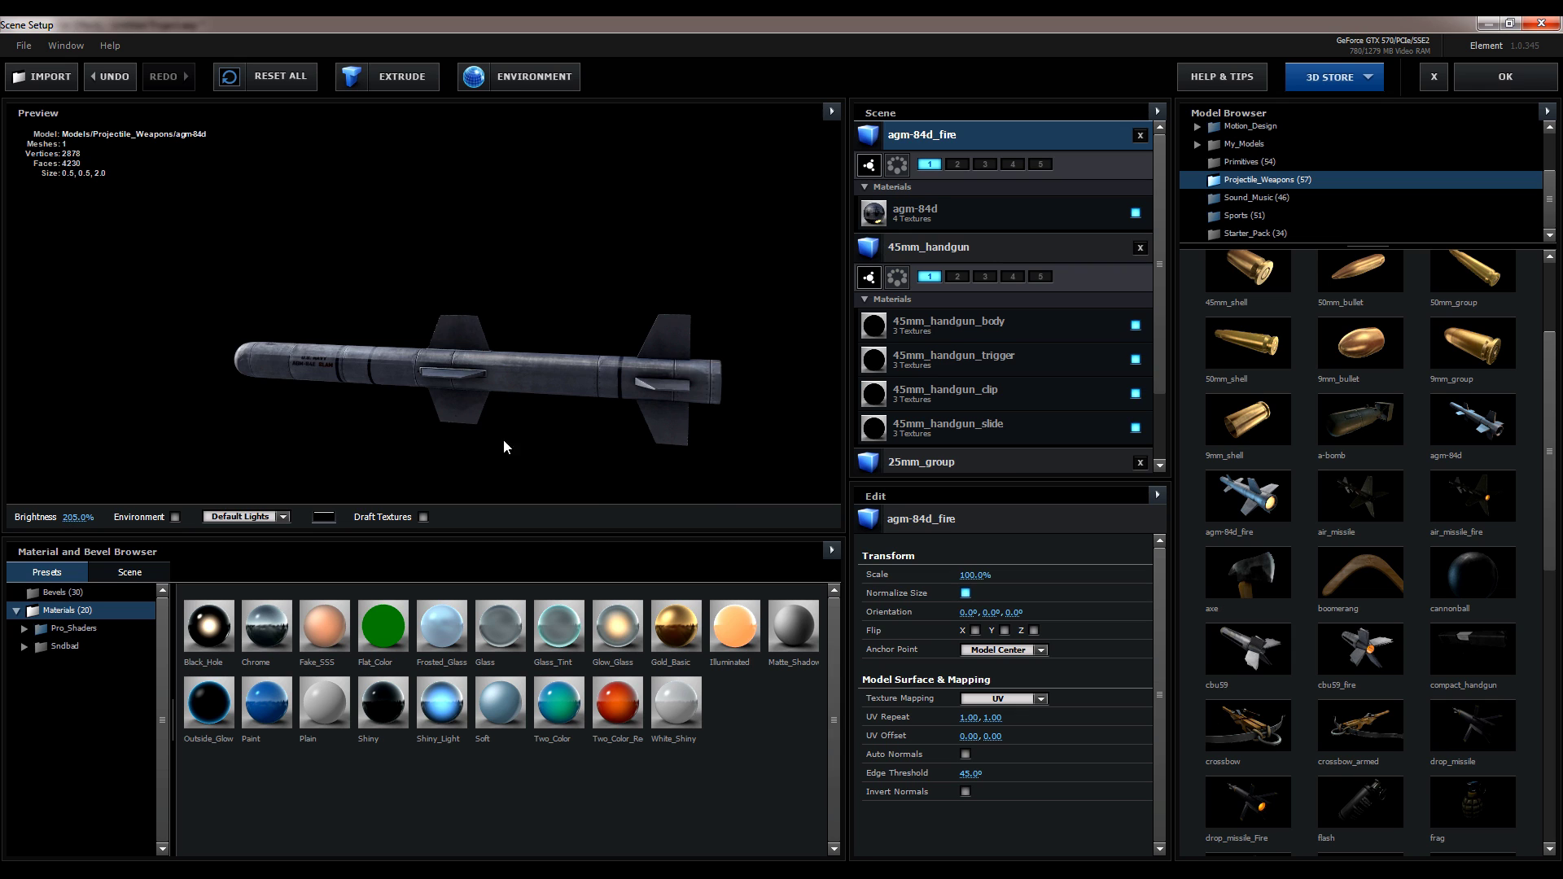
drag(510, 337, 570, 344)
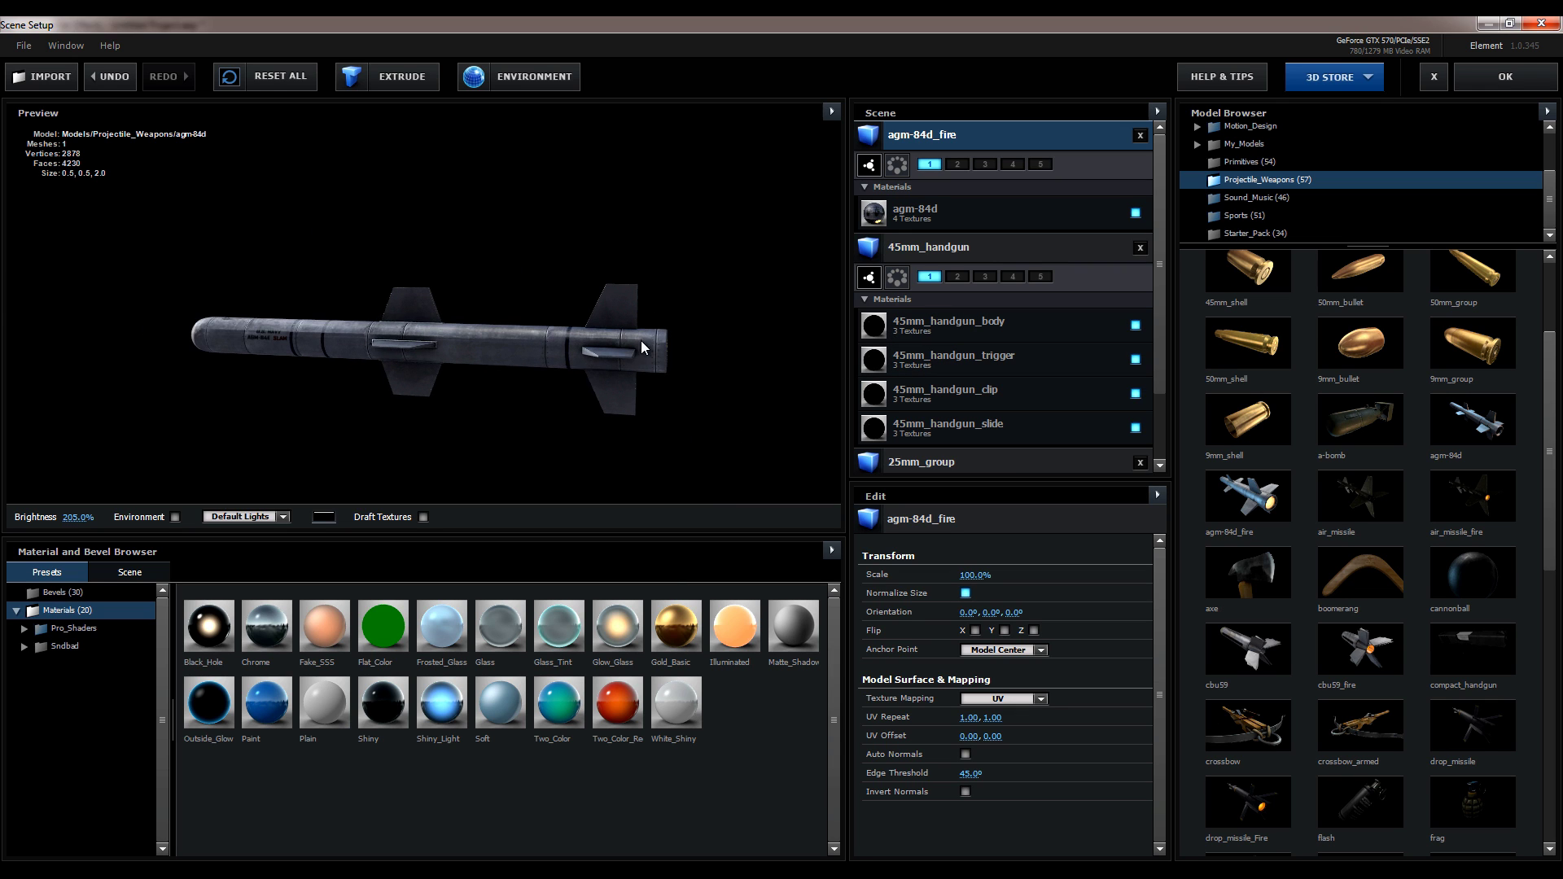
click(1141, 135)
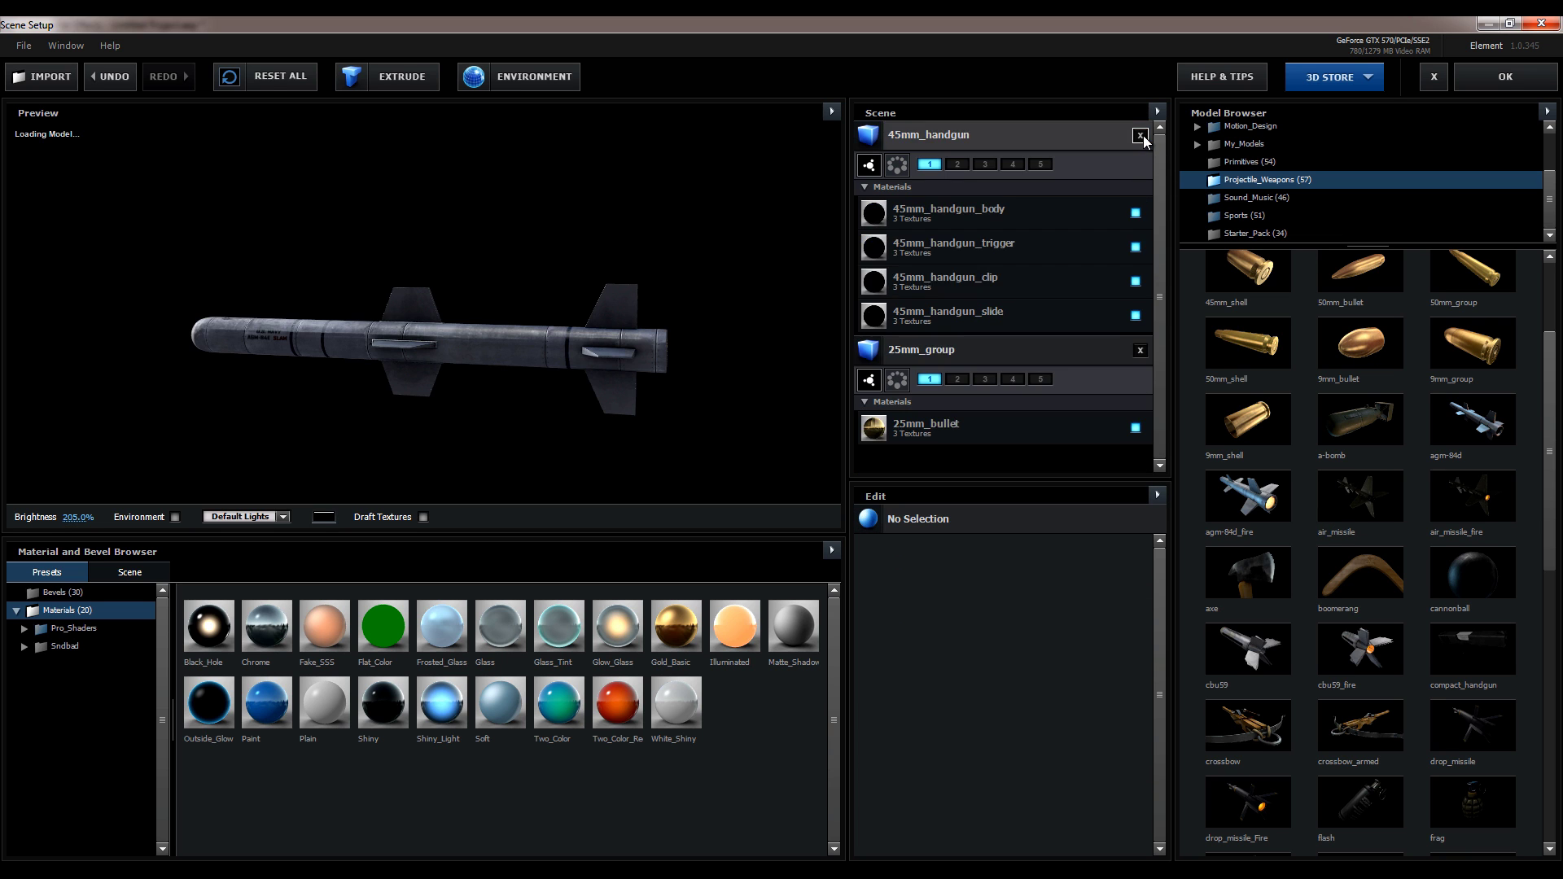
click(1140, 135)
click(1141, 136)
scroll(1345, 488, down, 1)
scroll(1346, 487, down, 1)
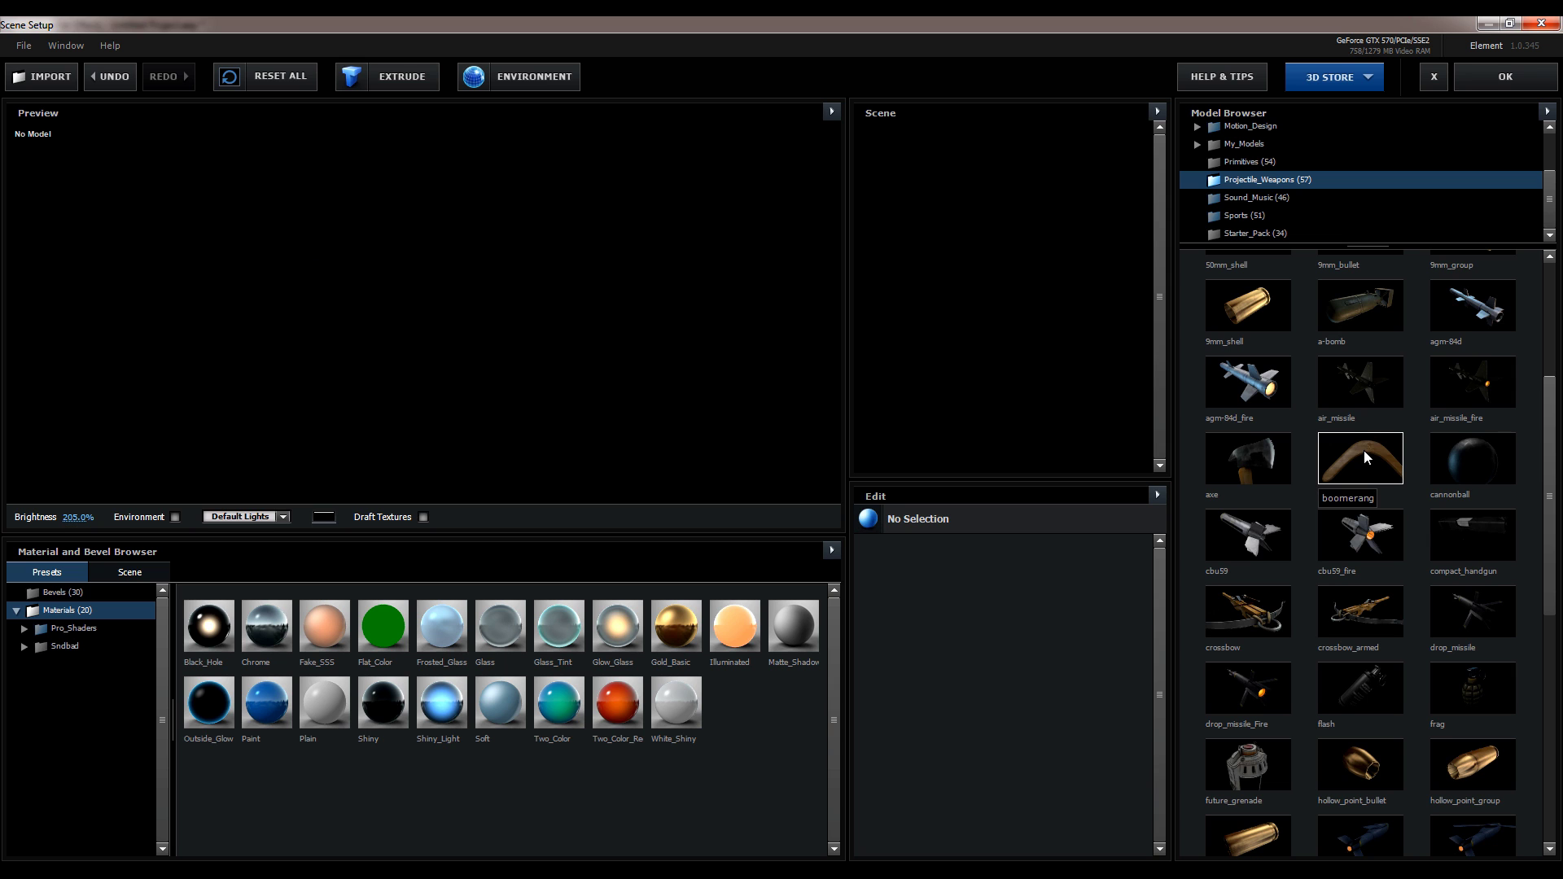
scroll(1364, 451, down, 2)
scroll(1361, 451, down, 2)
scroll(1360, 456, down, 1)
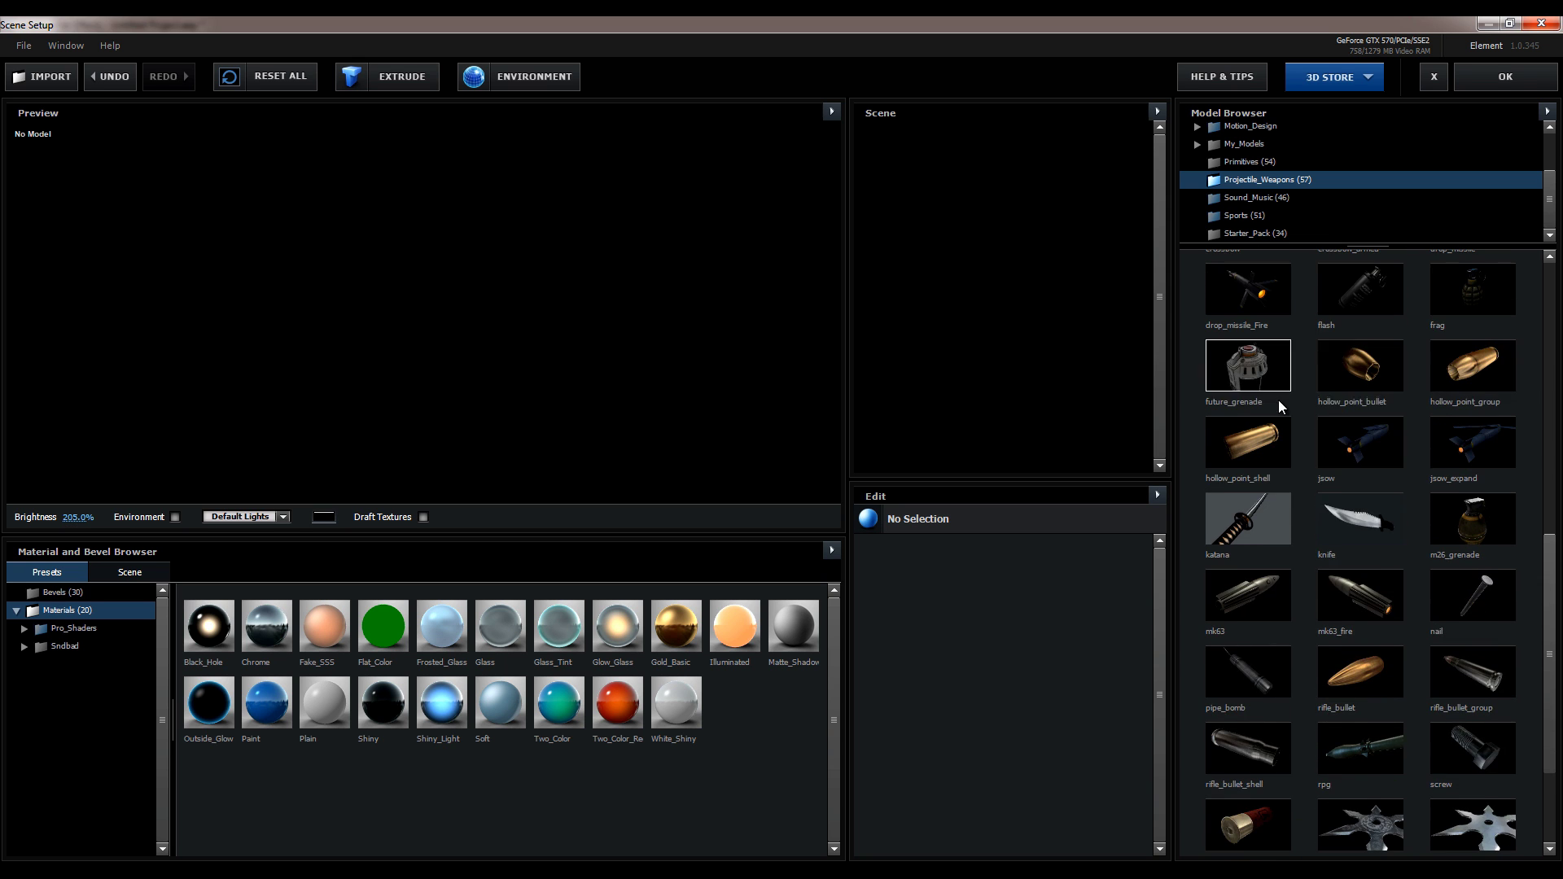
scroll(1355, 436, down, 1)
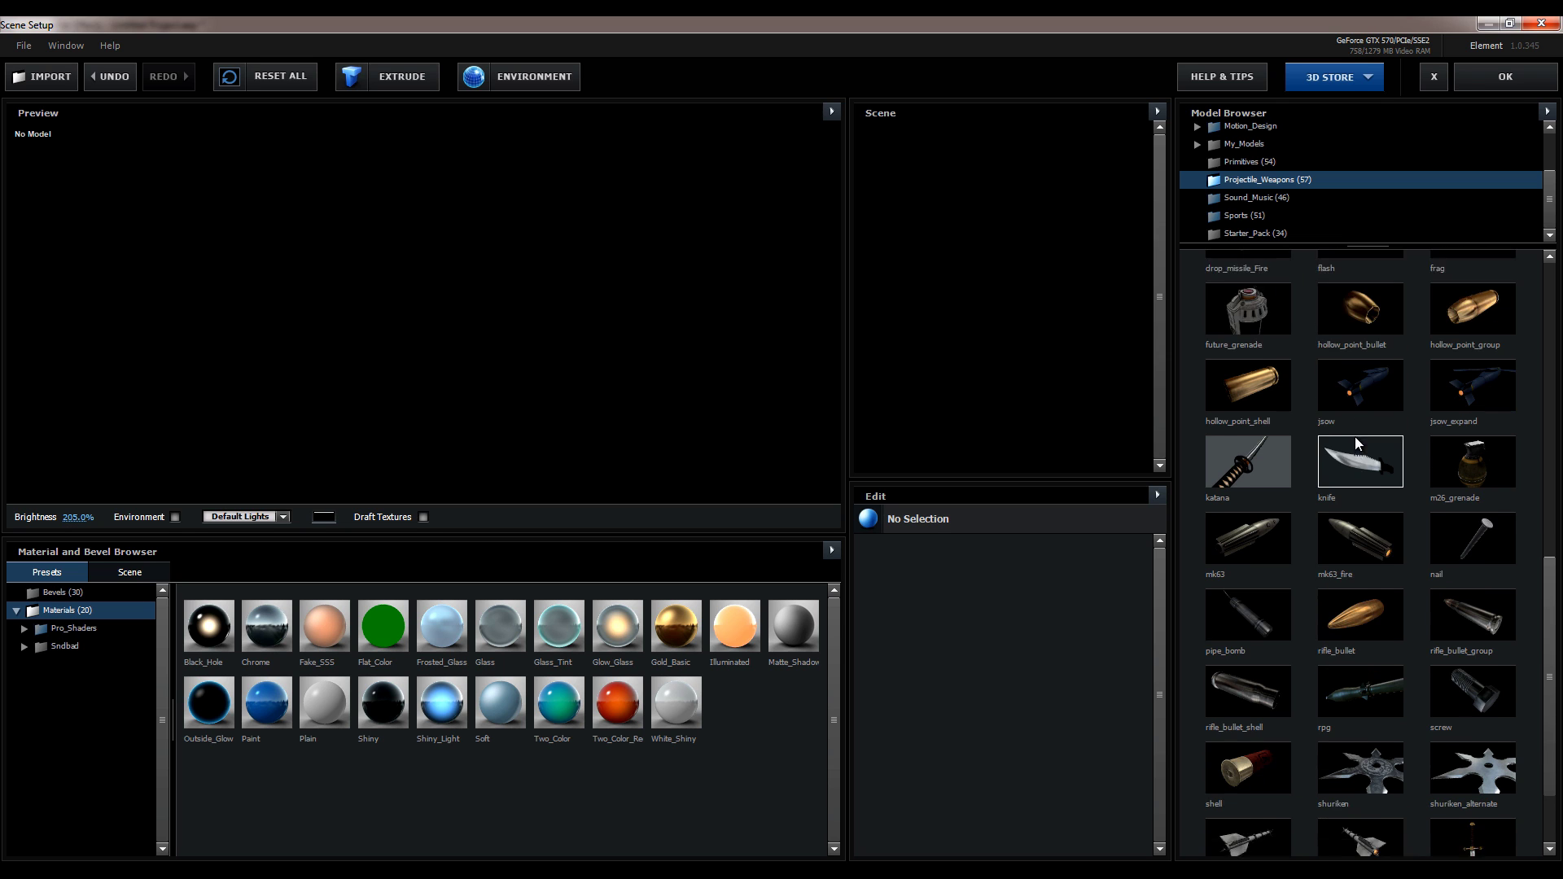
scroll(1355, 437, down, 1)
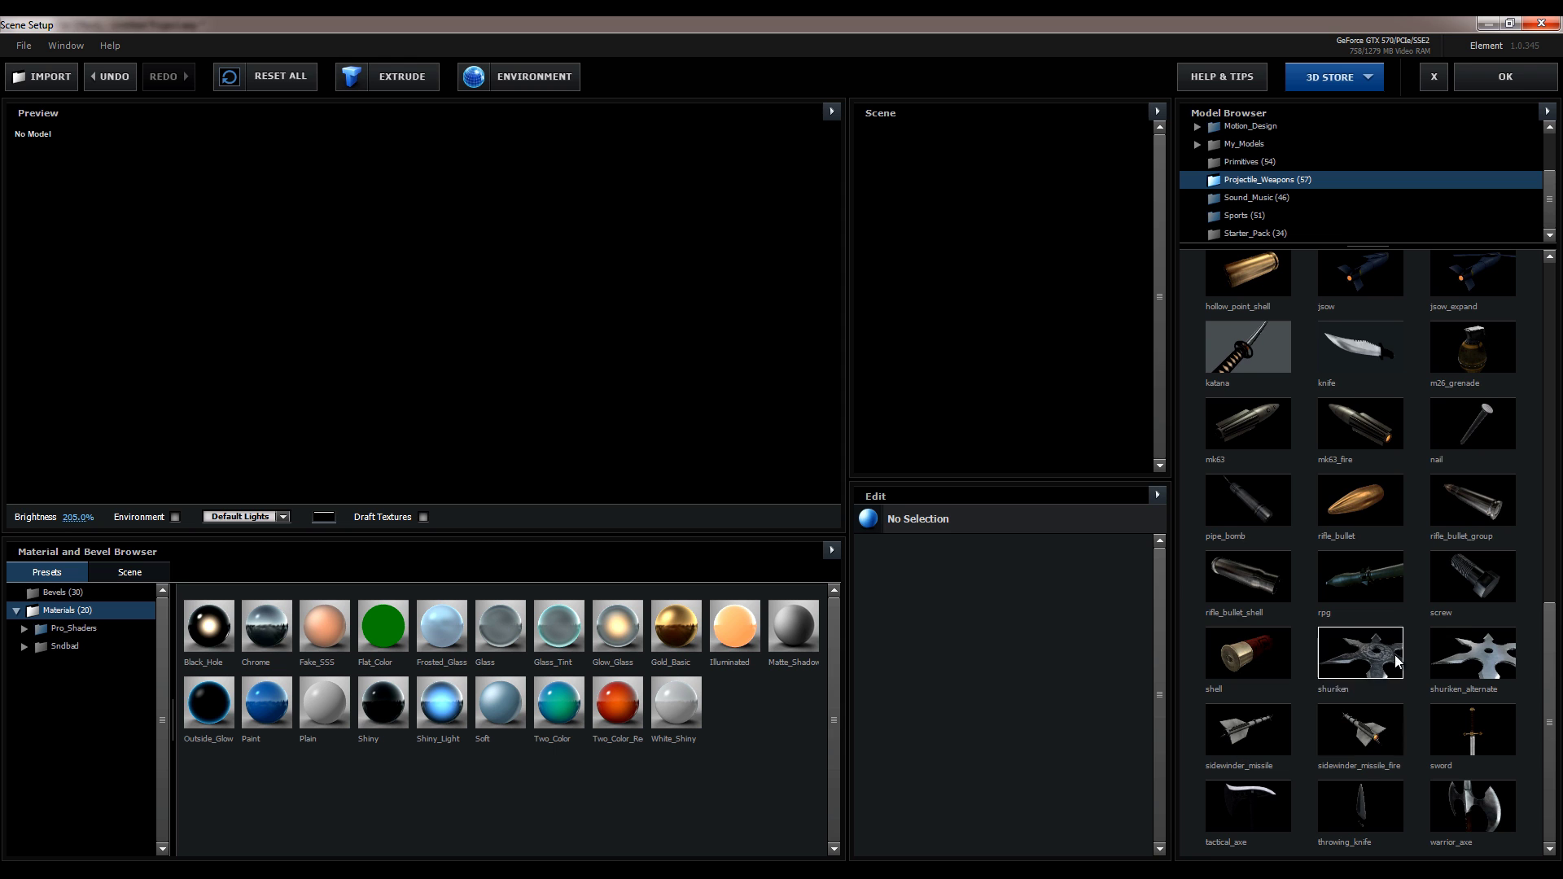
scroll(1377, 617, up, 3)
scroll(1376, 609, up, 5)
scroll(1322, 451, up, 3)
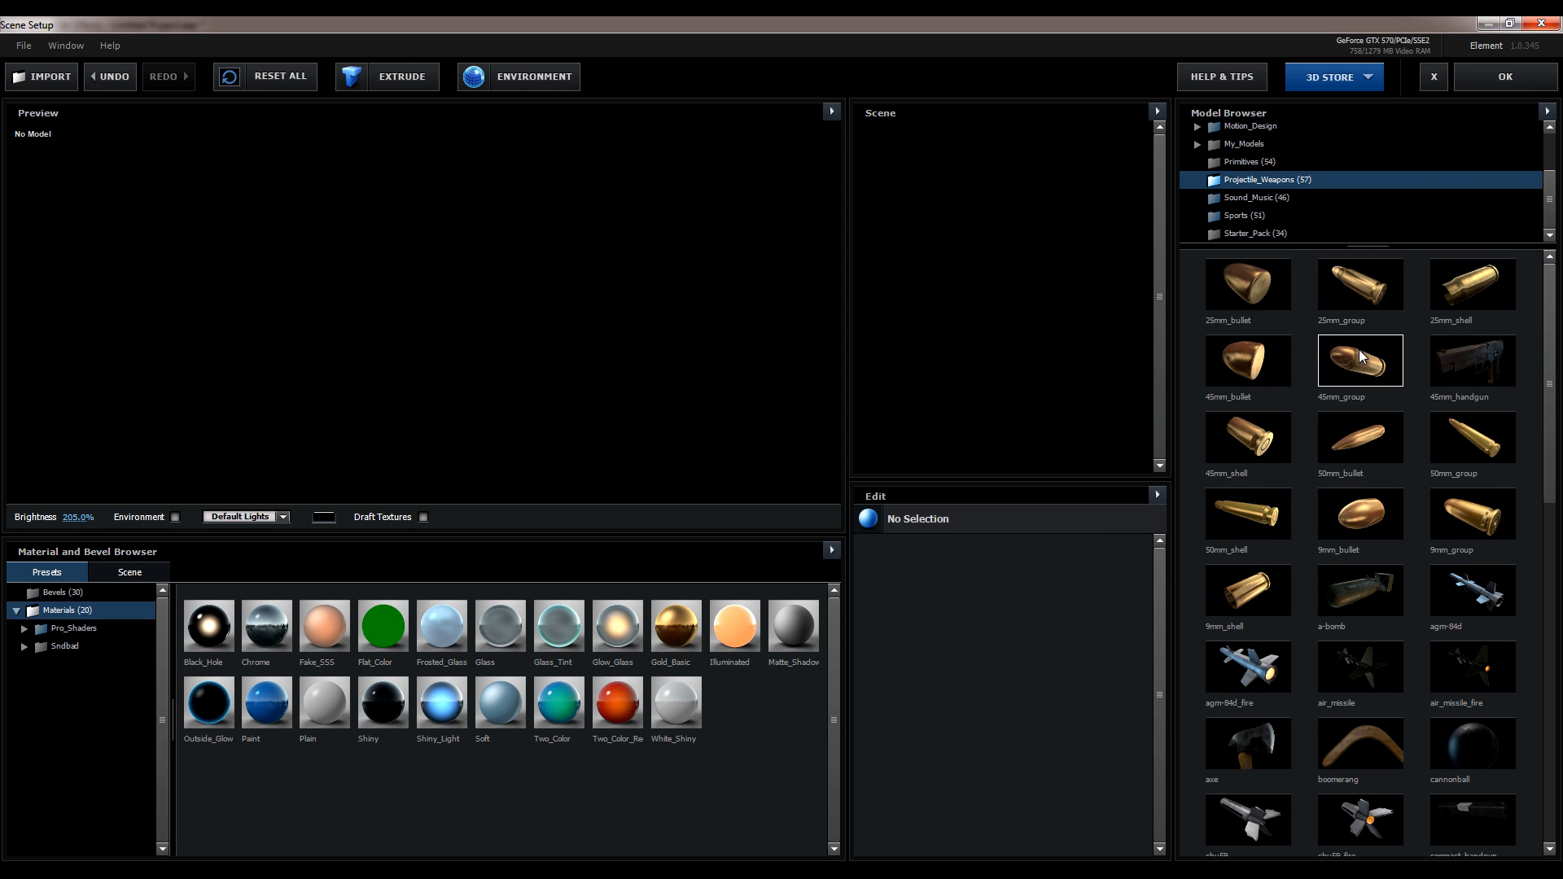
scroll(1272, 173, up, 3)
scroll(1272, 173, down, 1)
scroll(1272, 172, down, 3)
Step: Open the Sound_Music folder and scroll through models like drum_kit, cowbell and electric_guitar
click(1288, 197)
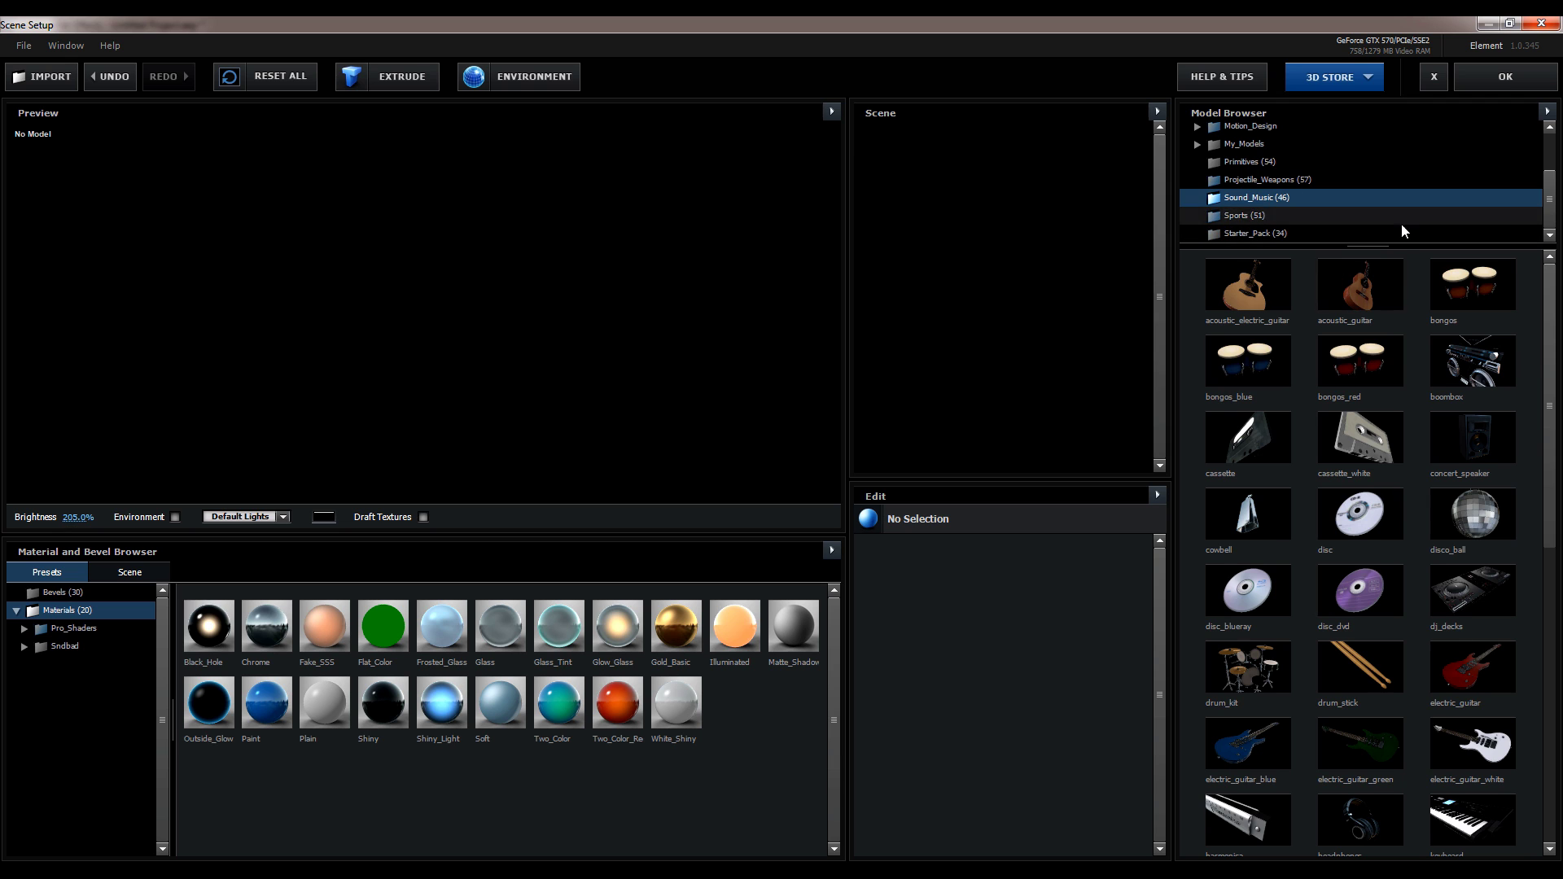
scroll(1335, 408, down, 1)
scroll(1335, 415, up, 1)
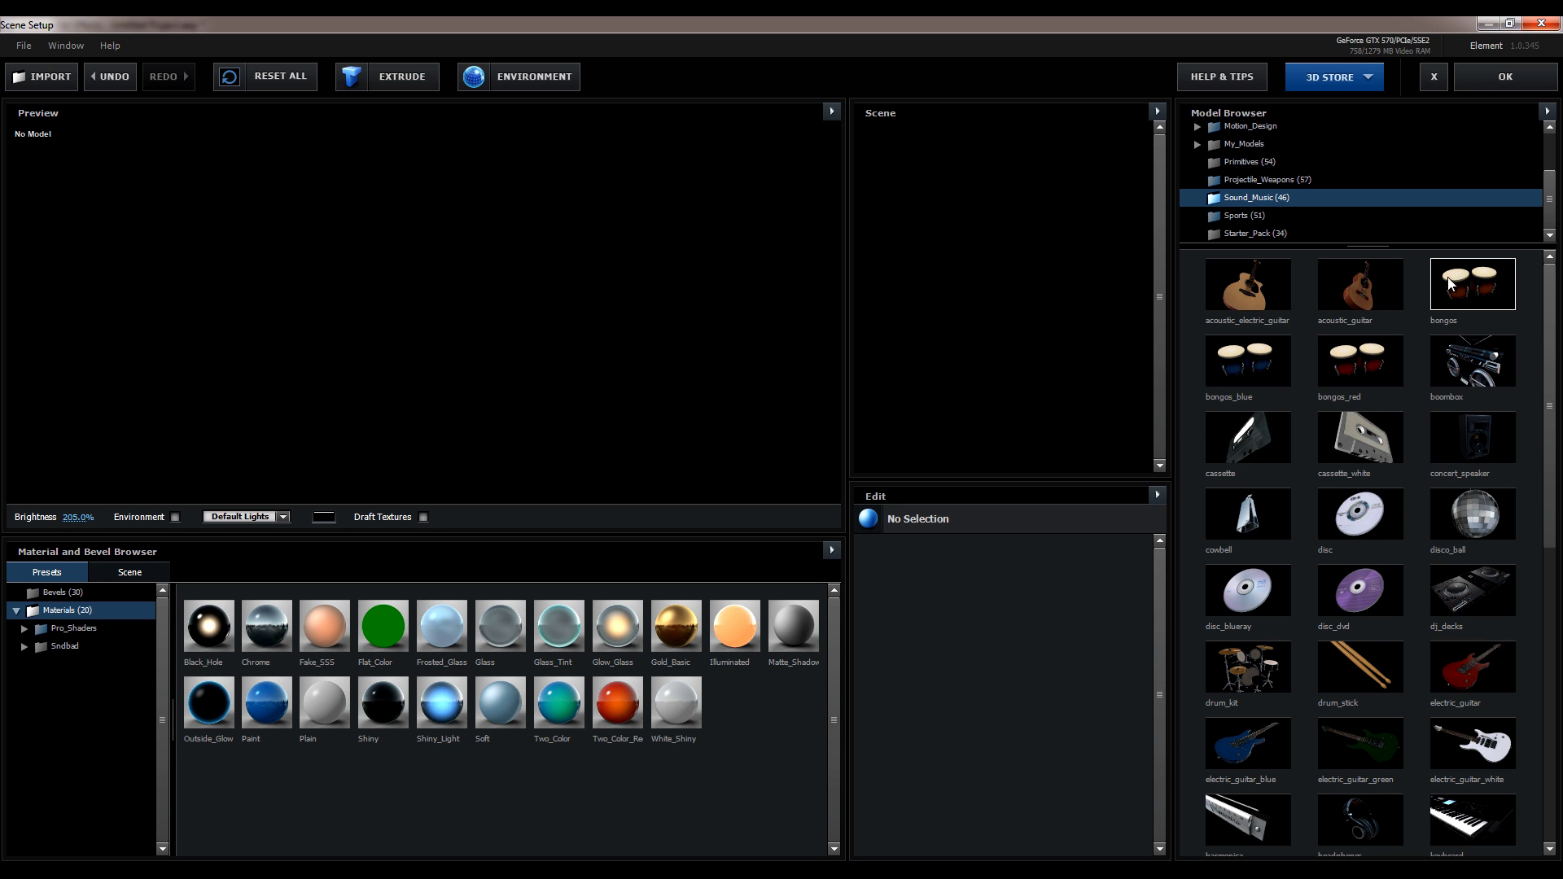
scroll(1488, 505, down, 3)
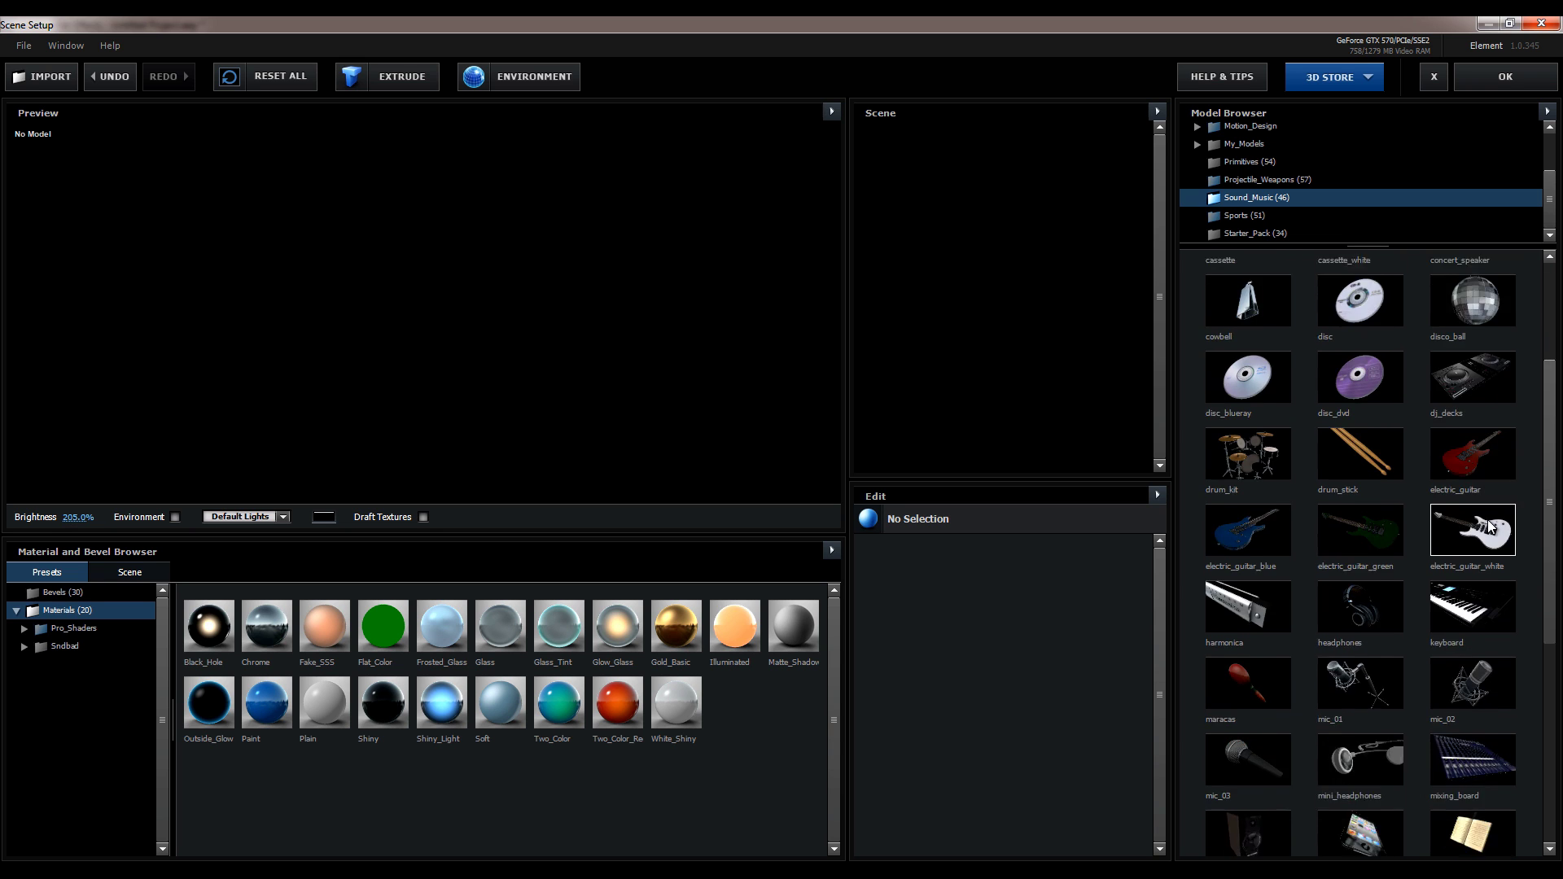
scroll(1488, 525, down, 2)
scroll(1411, 522, down, 2)
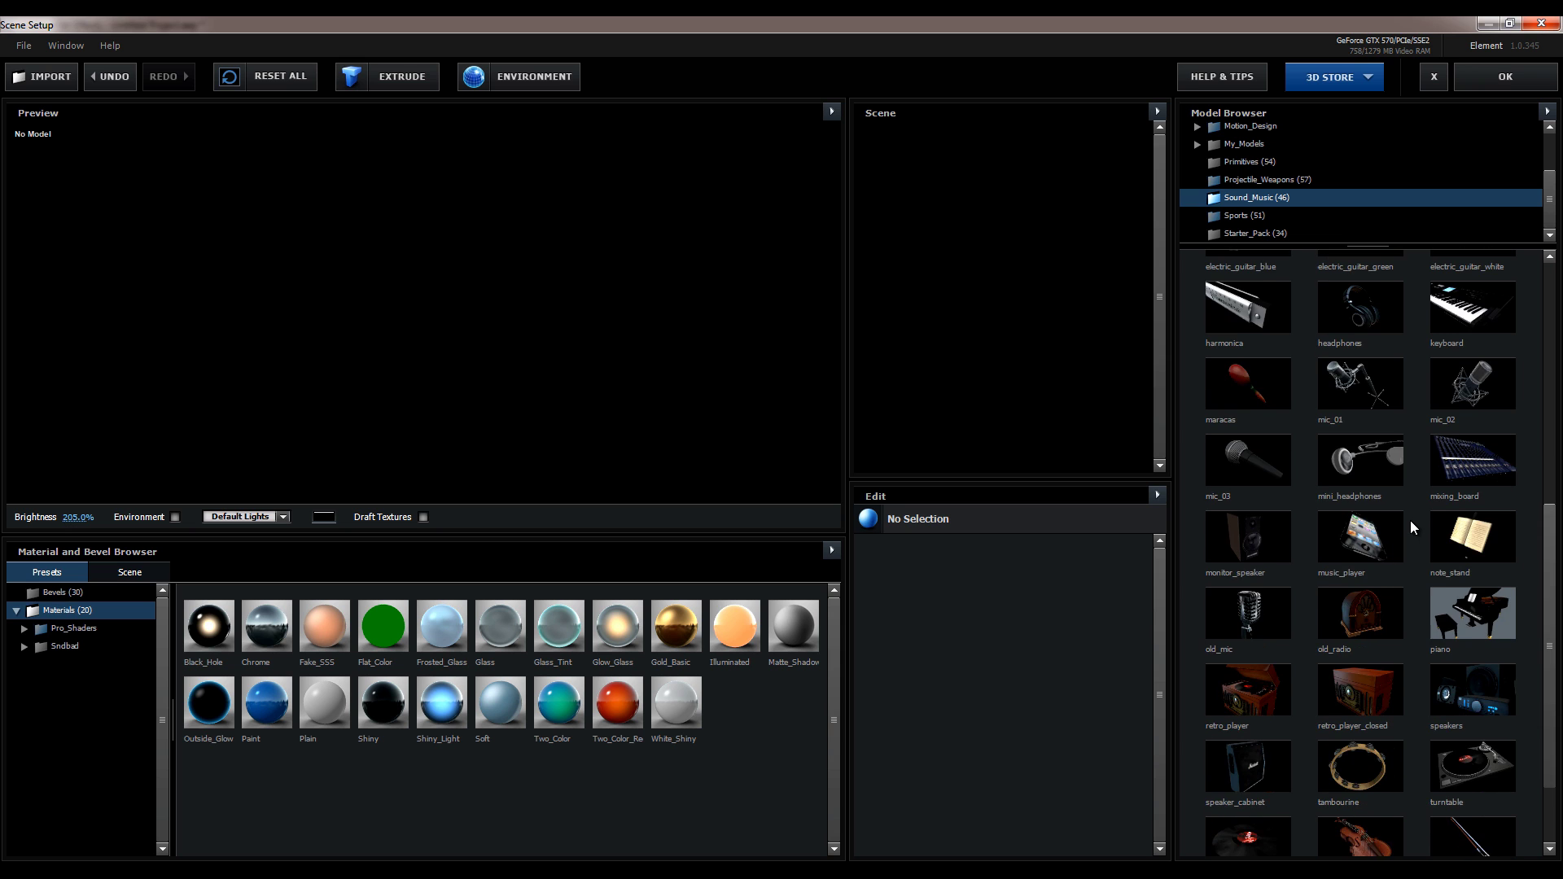
scroll(1410, 520, up, 7)
scroll(1307, 181, up, 1)
scroll(1307, 188, up, 1)
scroll(1307, 181, down, 4)
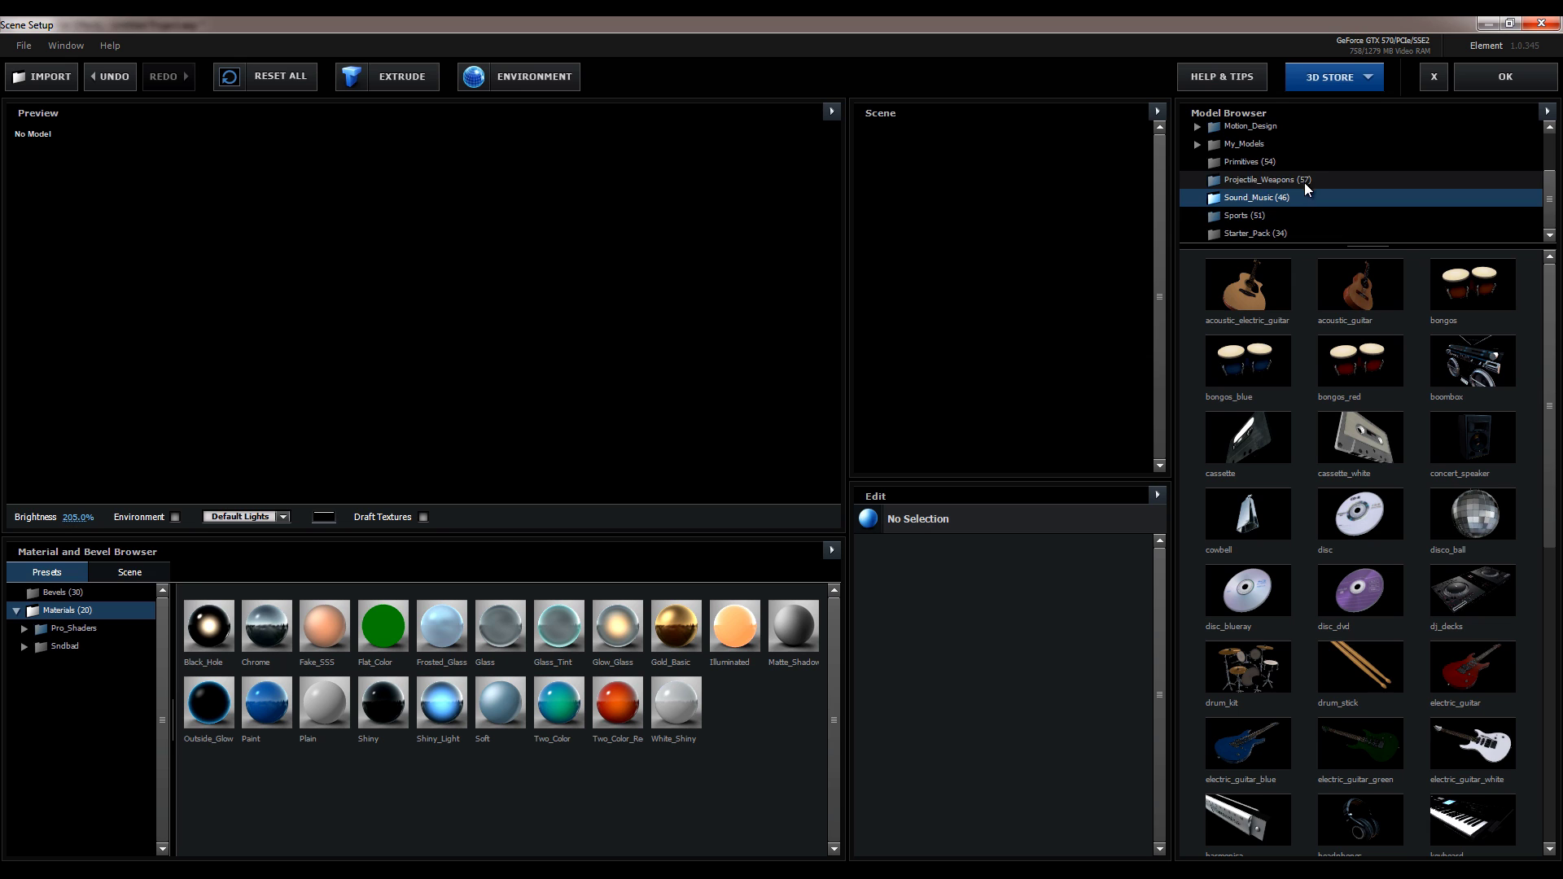
scroll(1271, 200, up, 4)
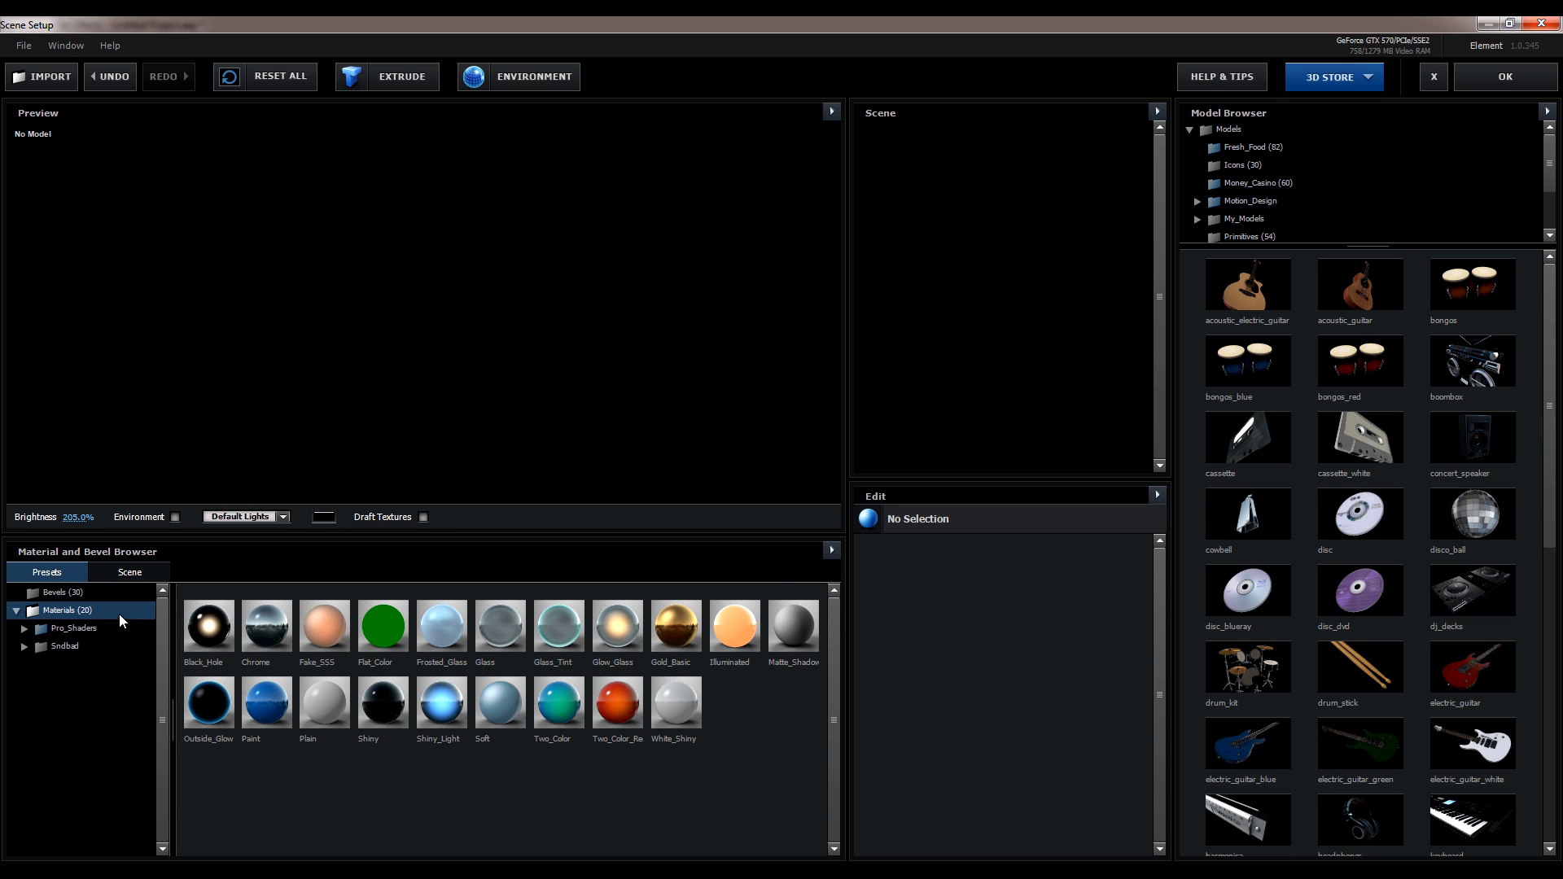
Step: Expand Pro_Shaders and browse Concrete, Ground, Fabric, Metal, Organic, Plastic and Stone presets, ending on Tiles
click(73, 628)
click(47, 647)
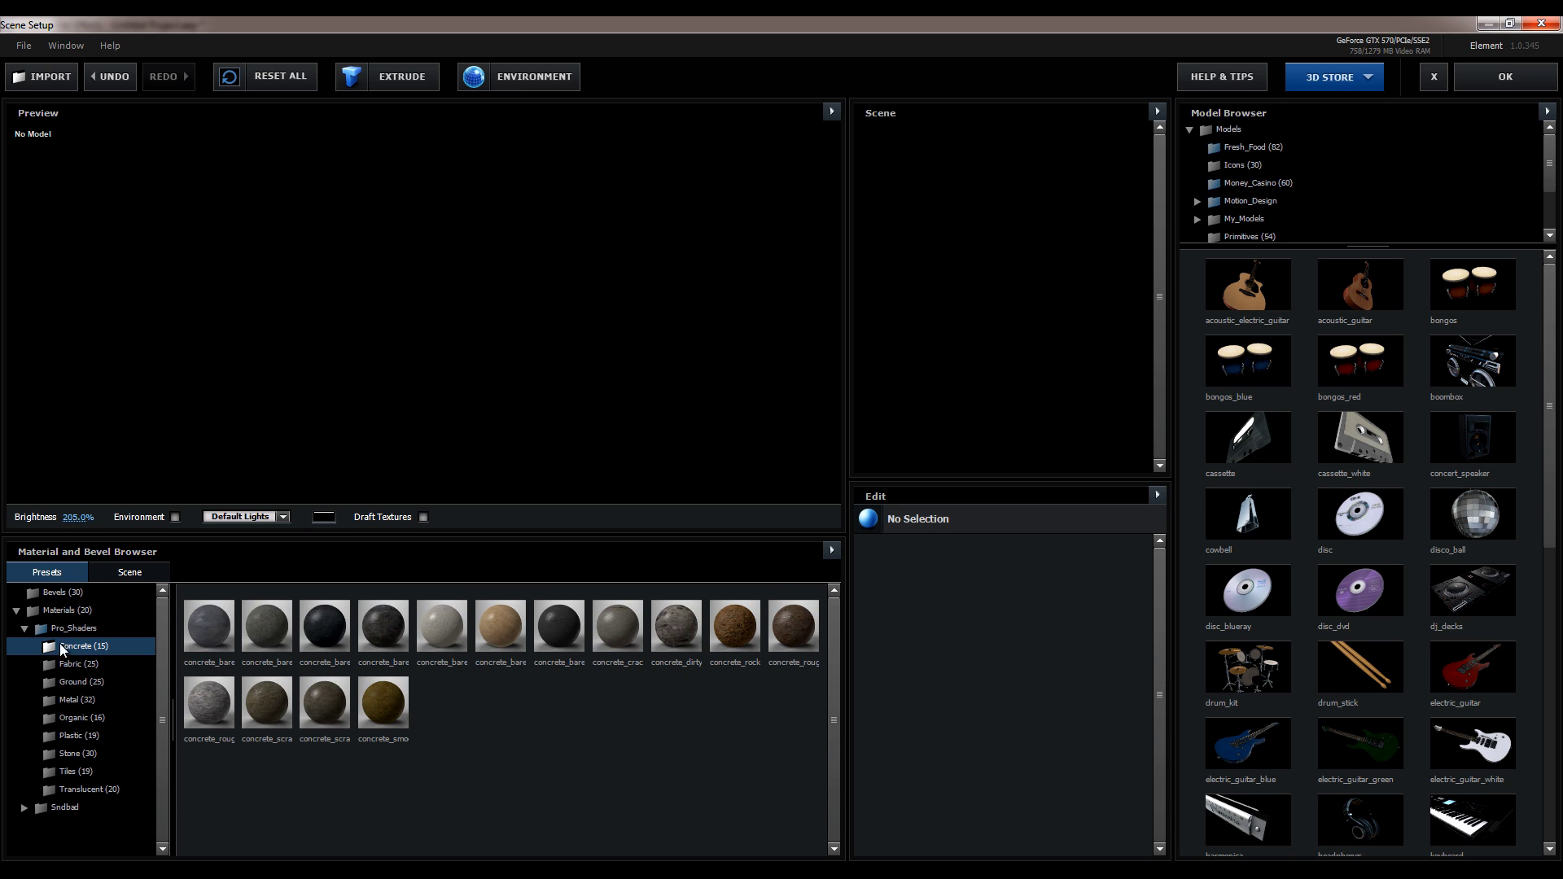
click(108, 684)
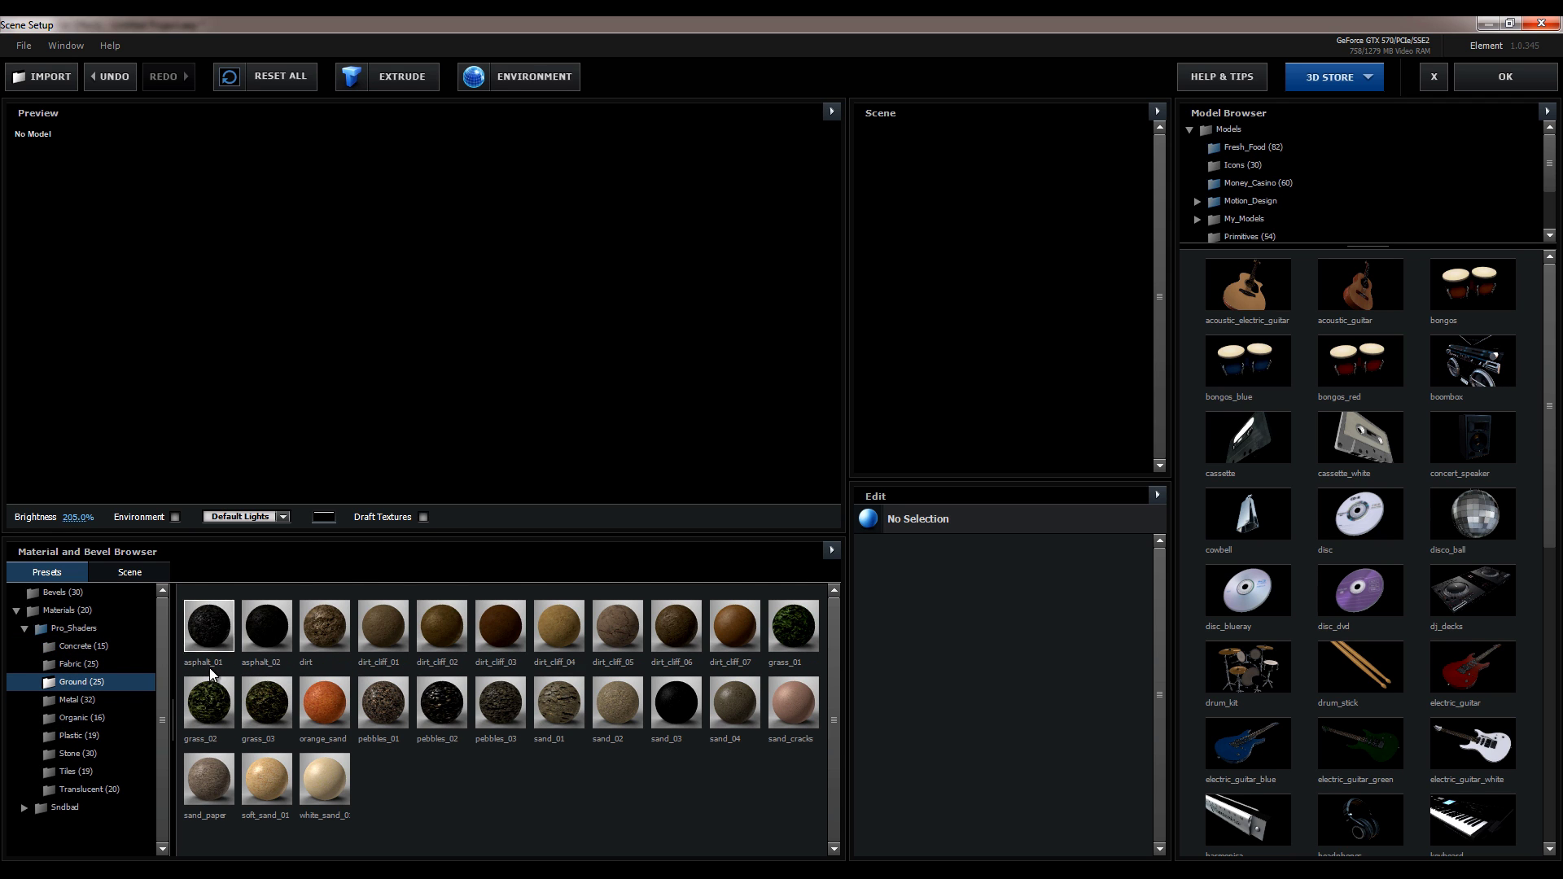
click(78, 664)
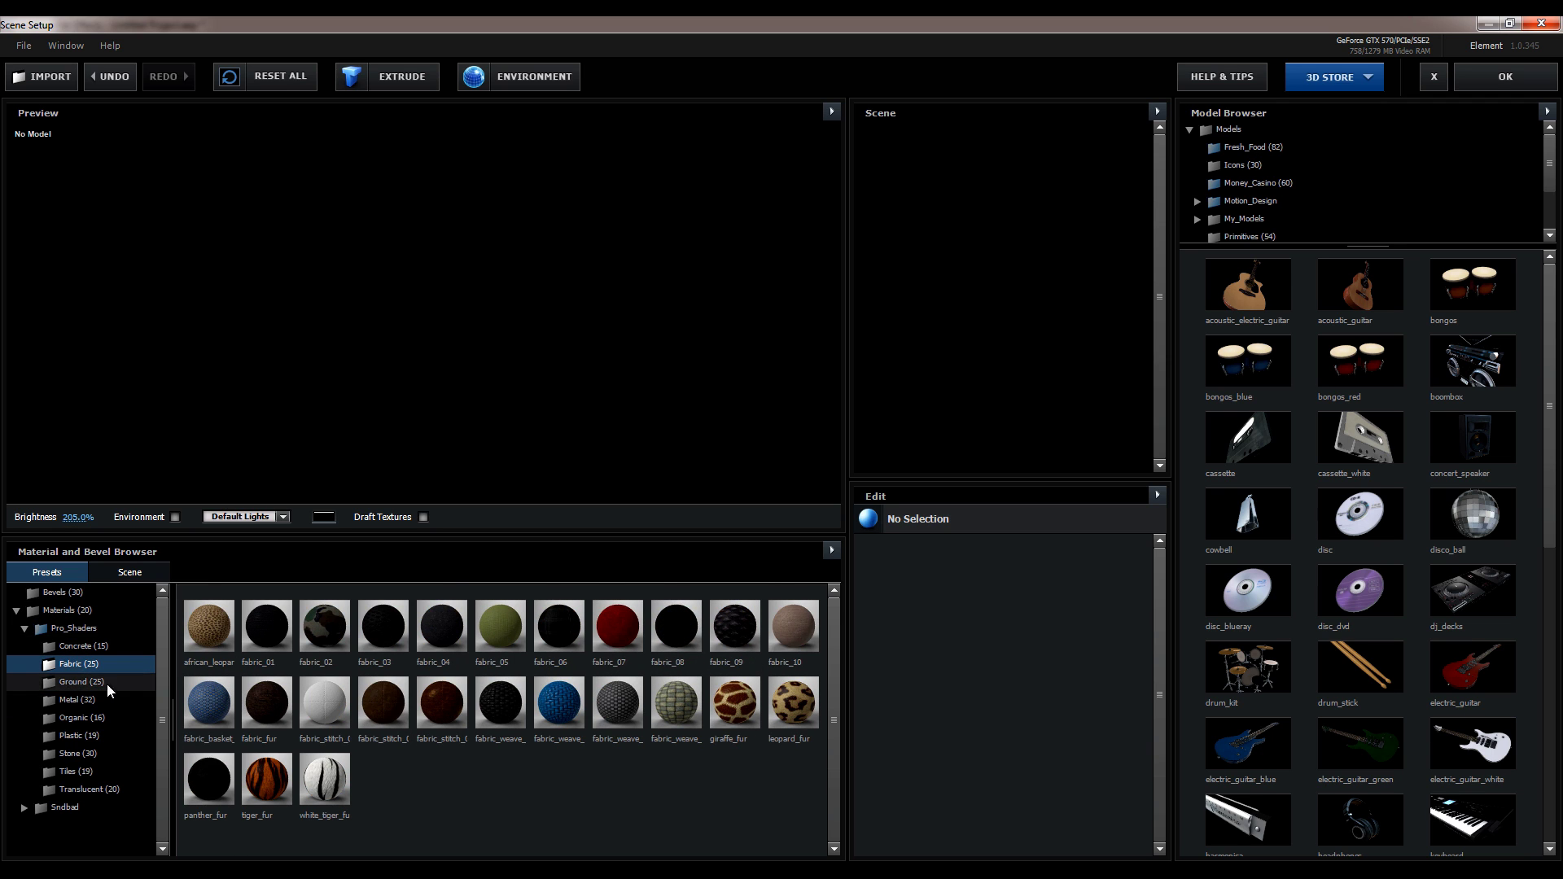
click(83, 703)
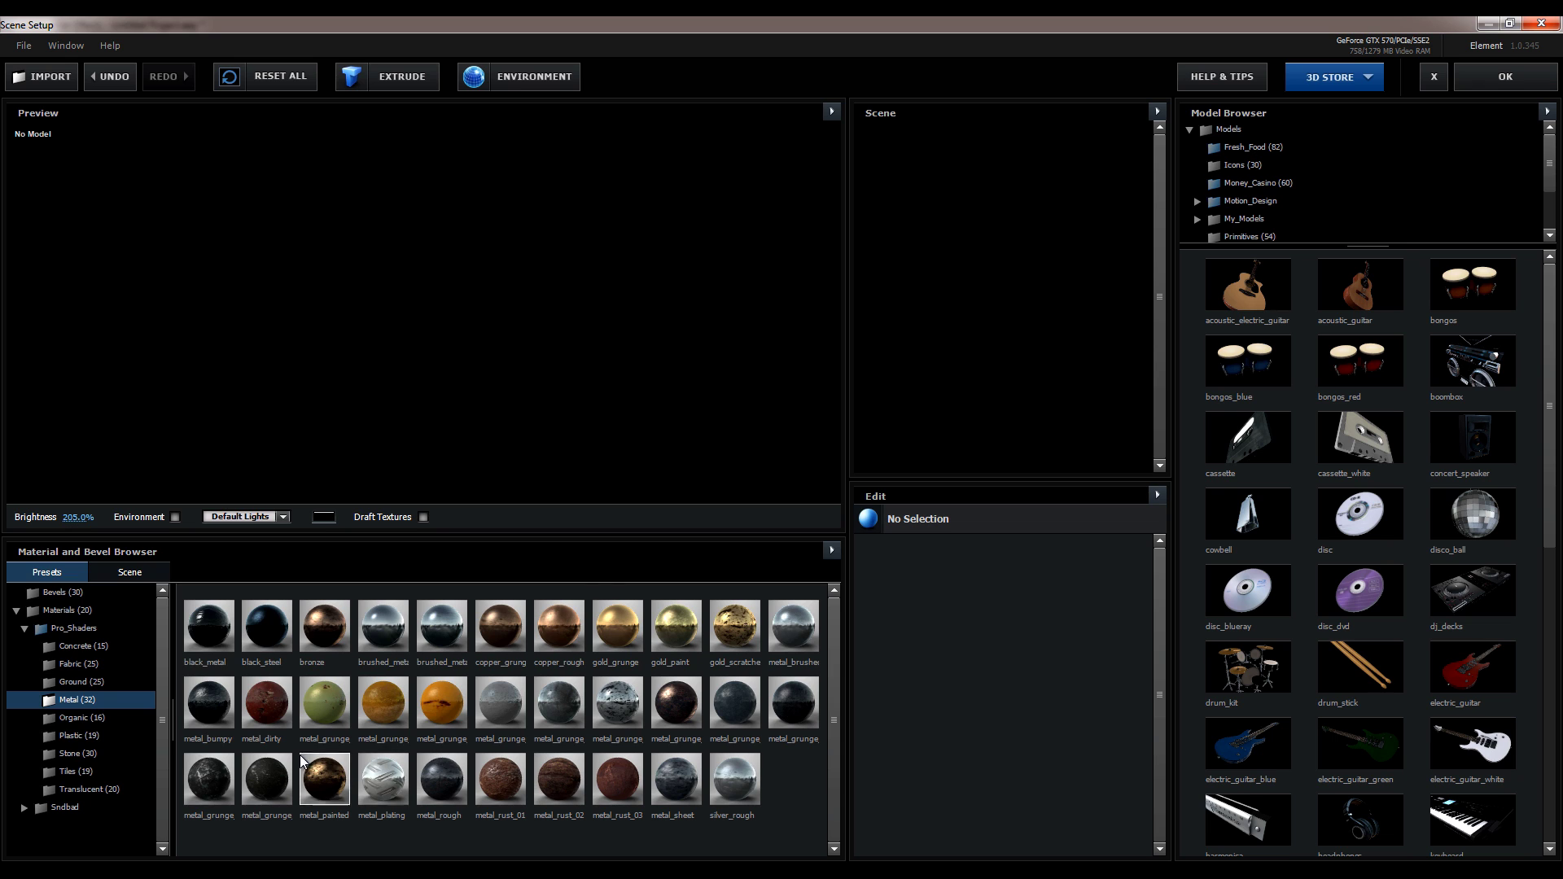
click(73, 719)
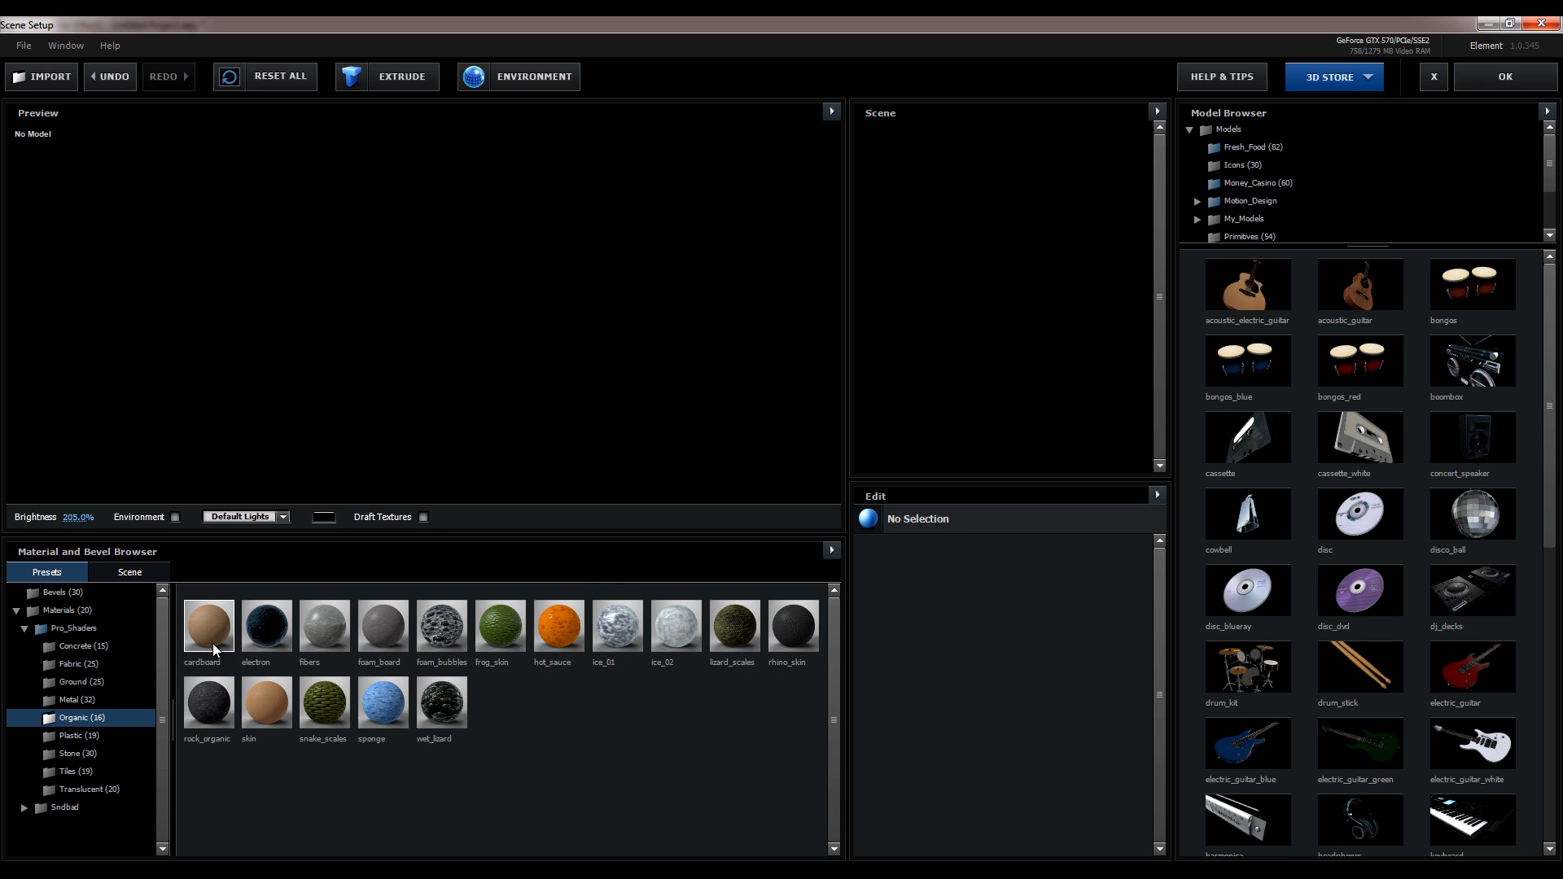
click(78, 736)
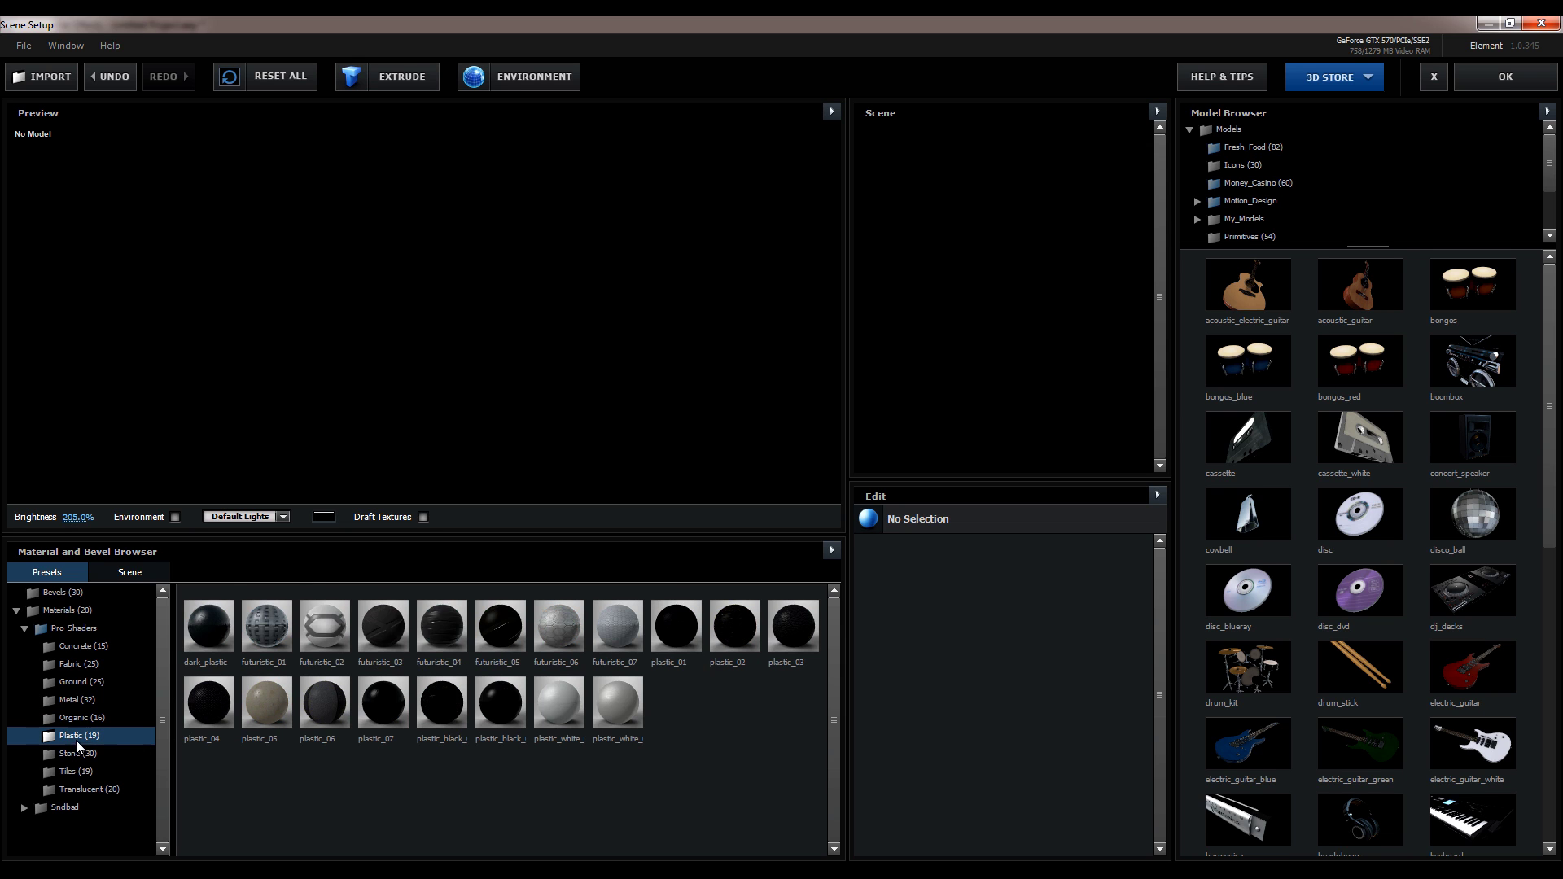
click(103, 757)
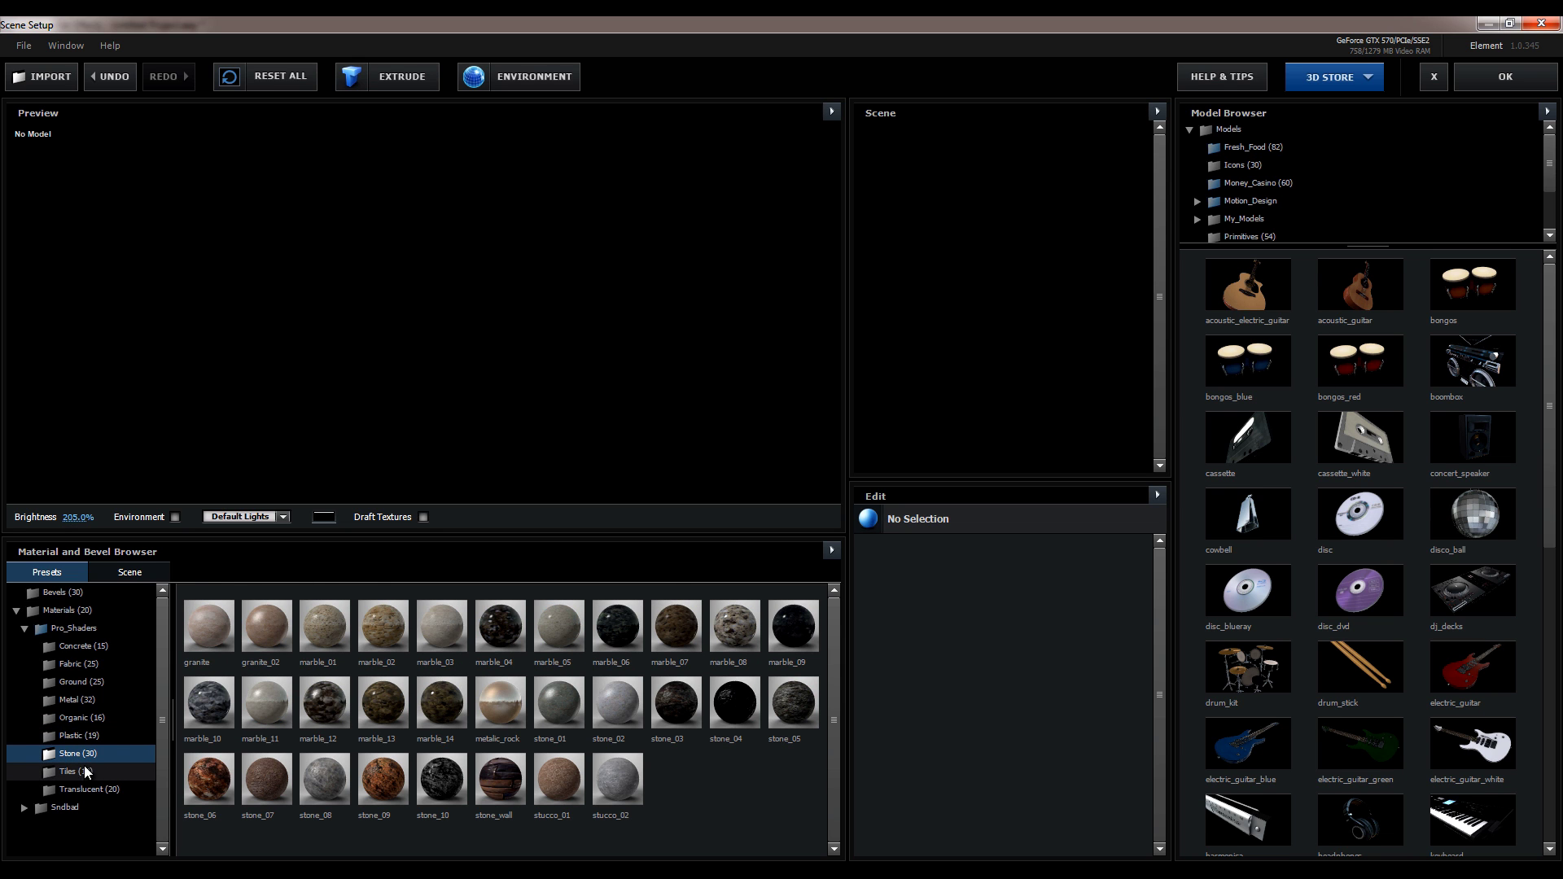
click(142, 777)
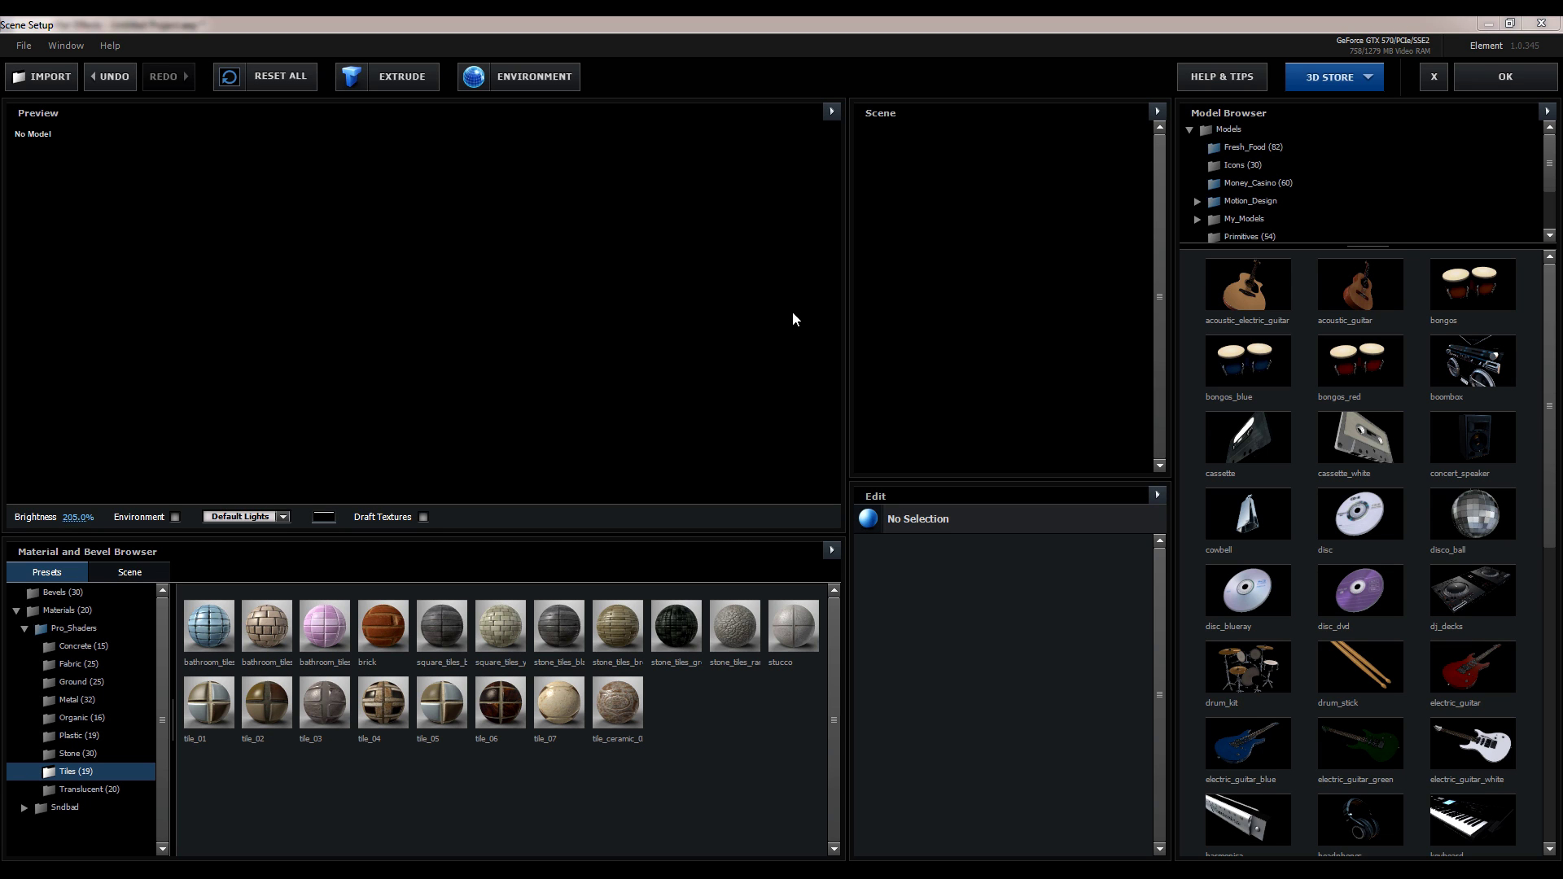
Step: Load bongos_blue into the scene and orbit it round to a side view
click(1239, 373)
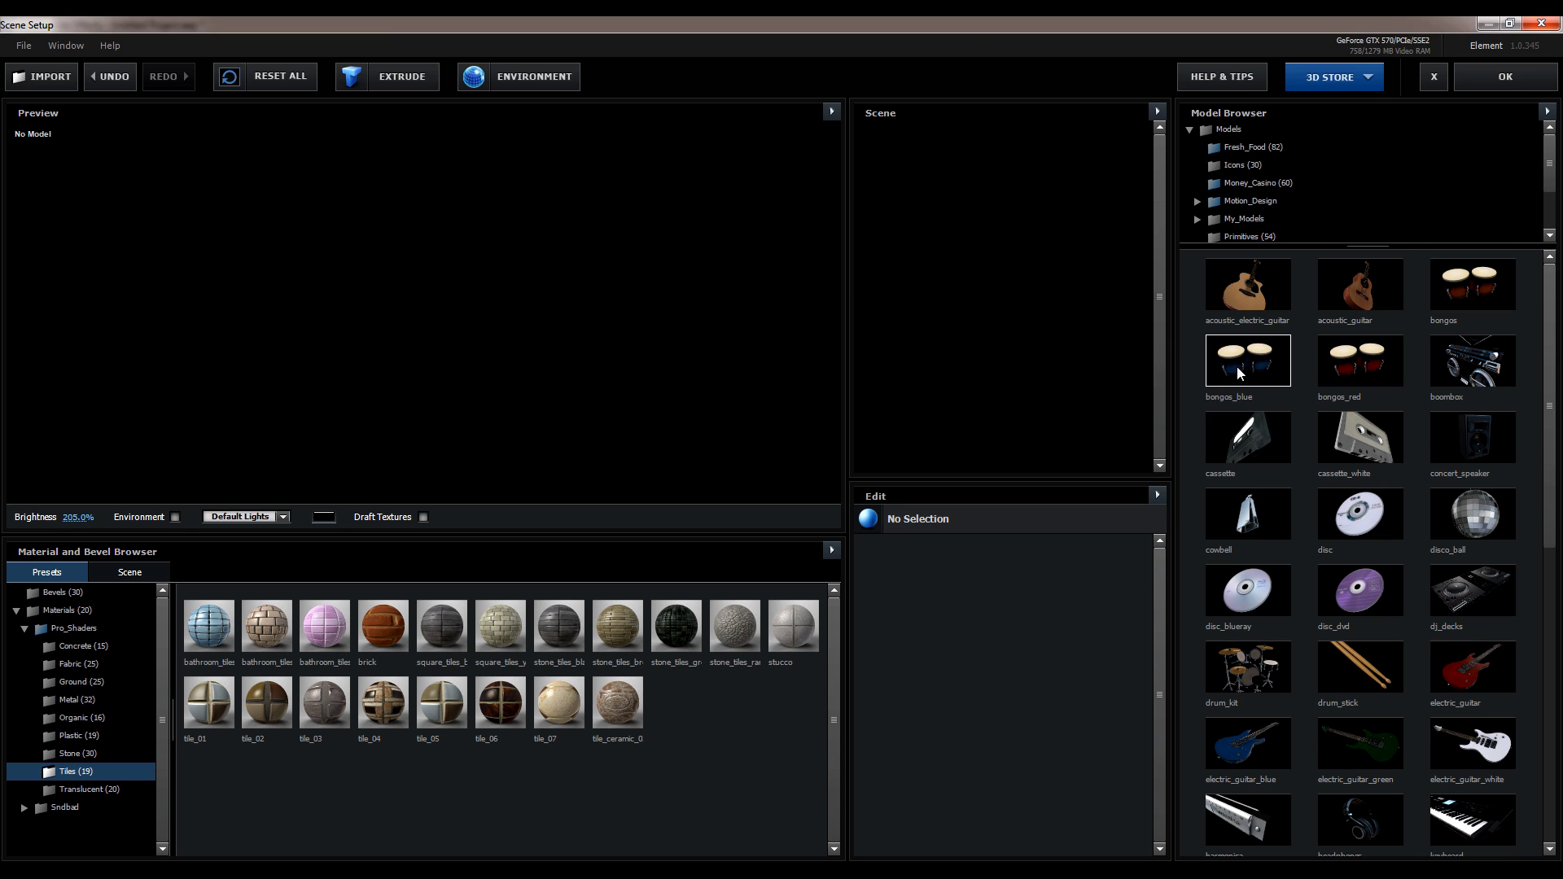
mouse_move(504, 359)
mouse_down()
mouse_move(524, 351)
mouse_move(317, 361)
mouse_move(463, 358)
mouse_move(595, 325)
mouse_move(491, 327)
mouse_move(402, 363)
mouse_move(233, 335)
mouse_move(192, 355)
mouse_up()
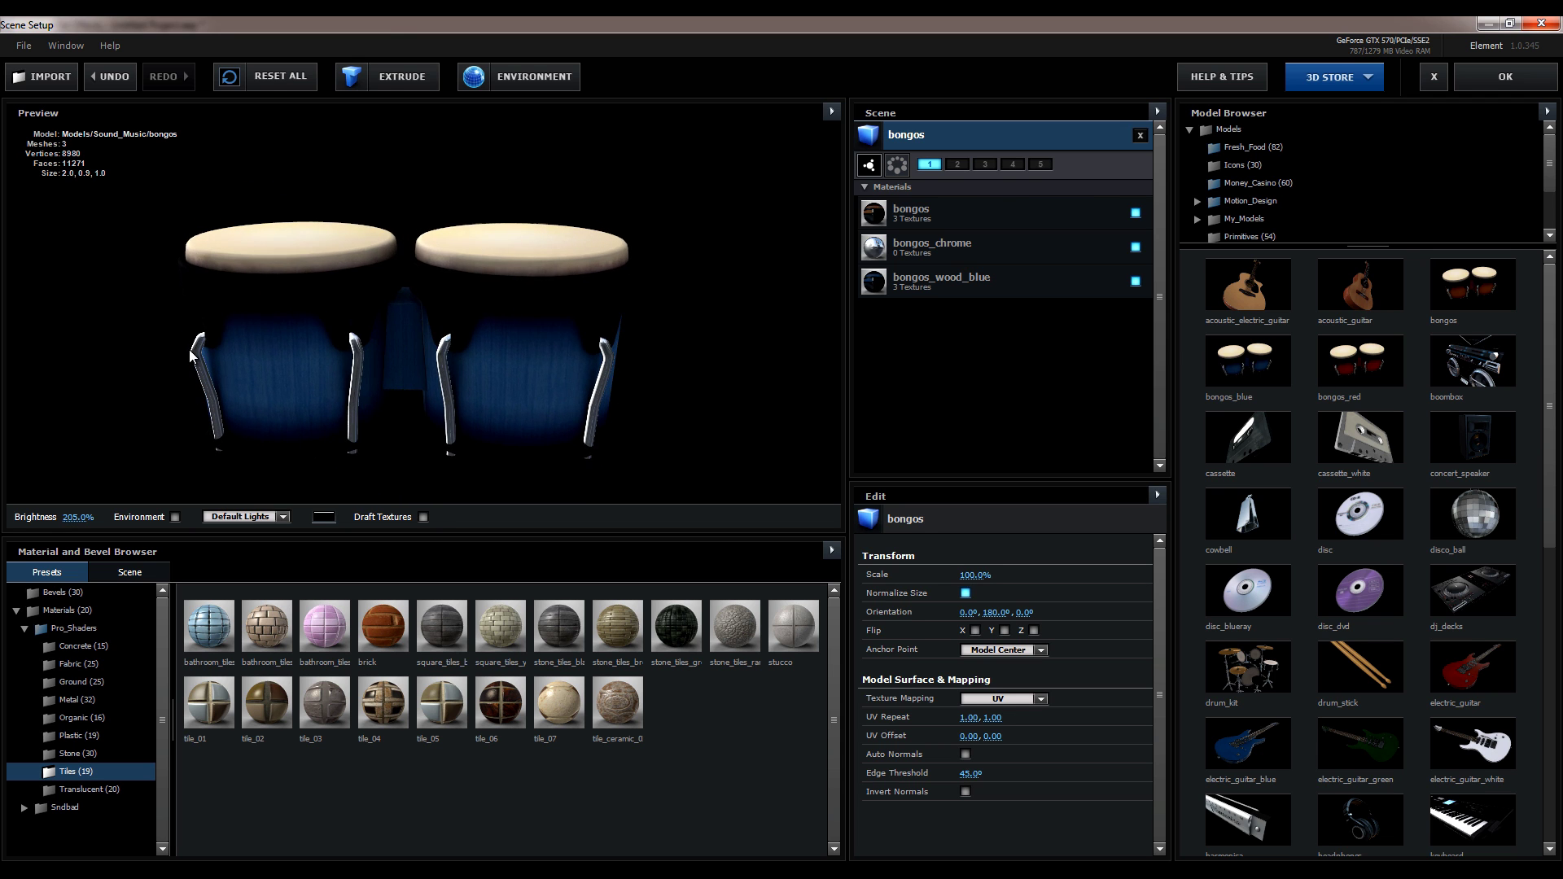
mouse_move(490, 374)
mouse_down()
mouse_move(204, 363)
mouse_move(249, 390)
mouse_up()
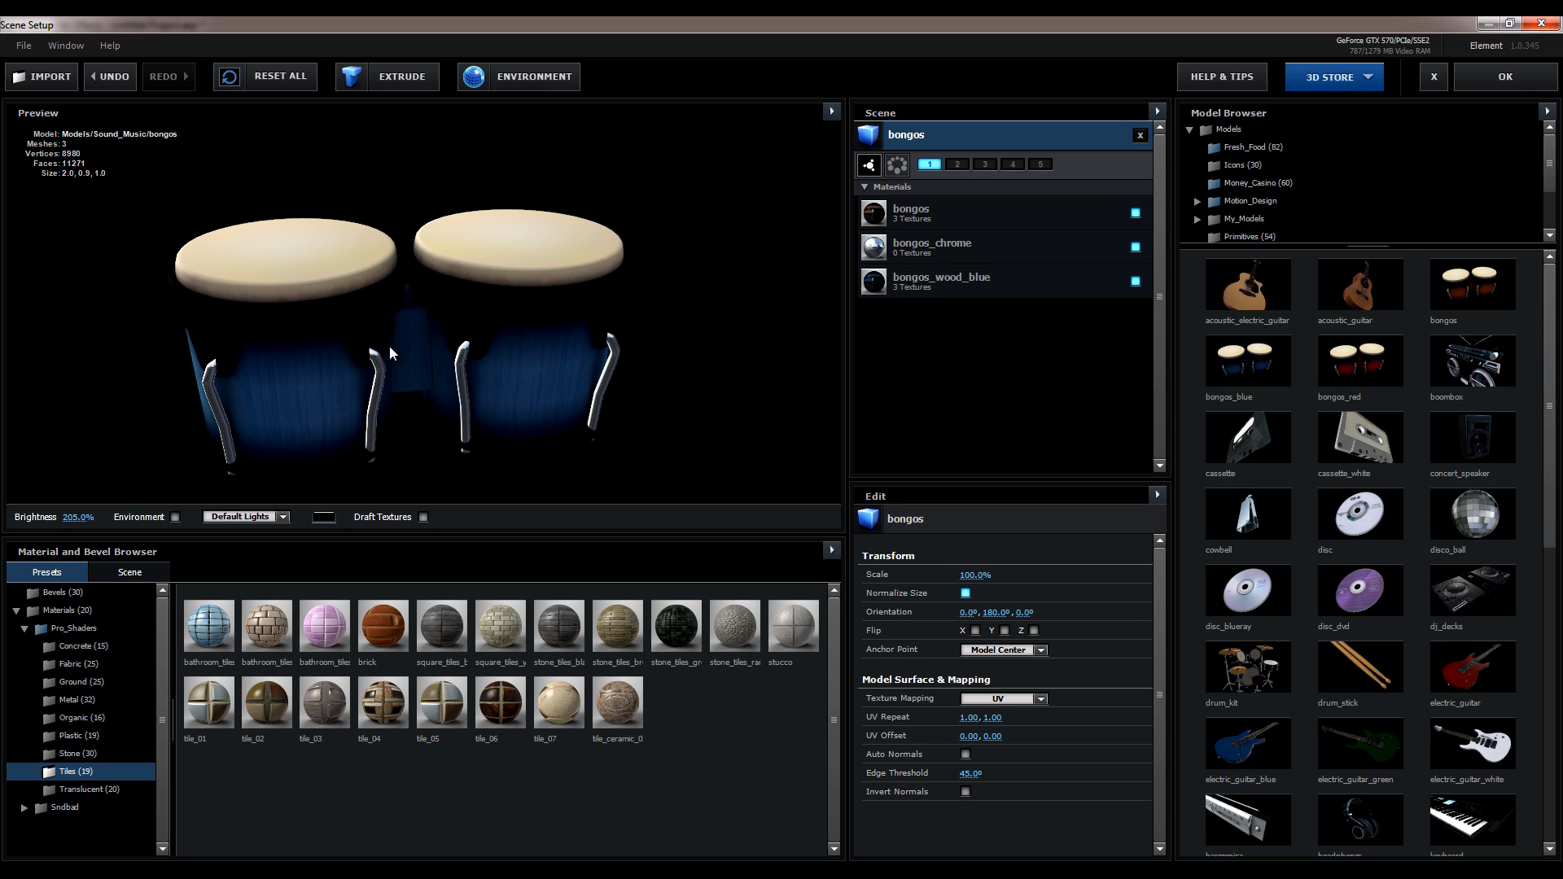
mouse_move(257, 364)
mouse_down()
mouse_move(480, 346)
mouse_move(262, 334)
mouse_move(246, 350)
mouse_move(263, 340)
mouse_up()
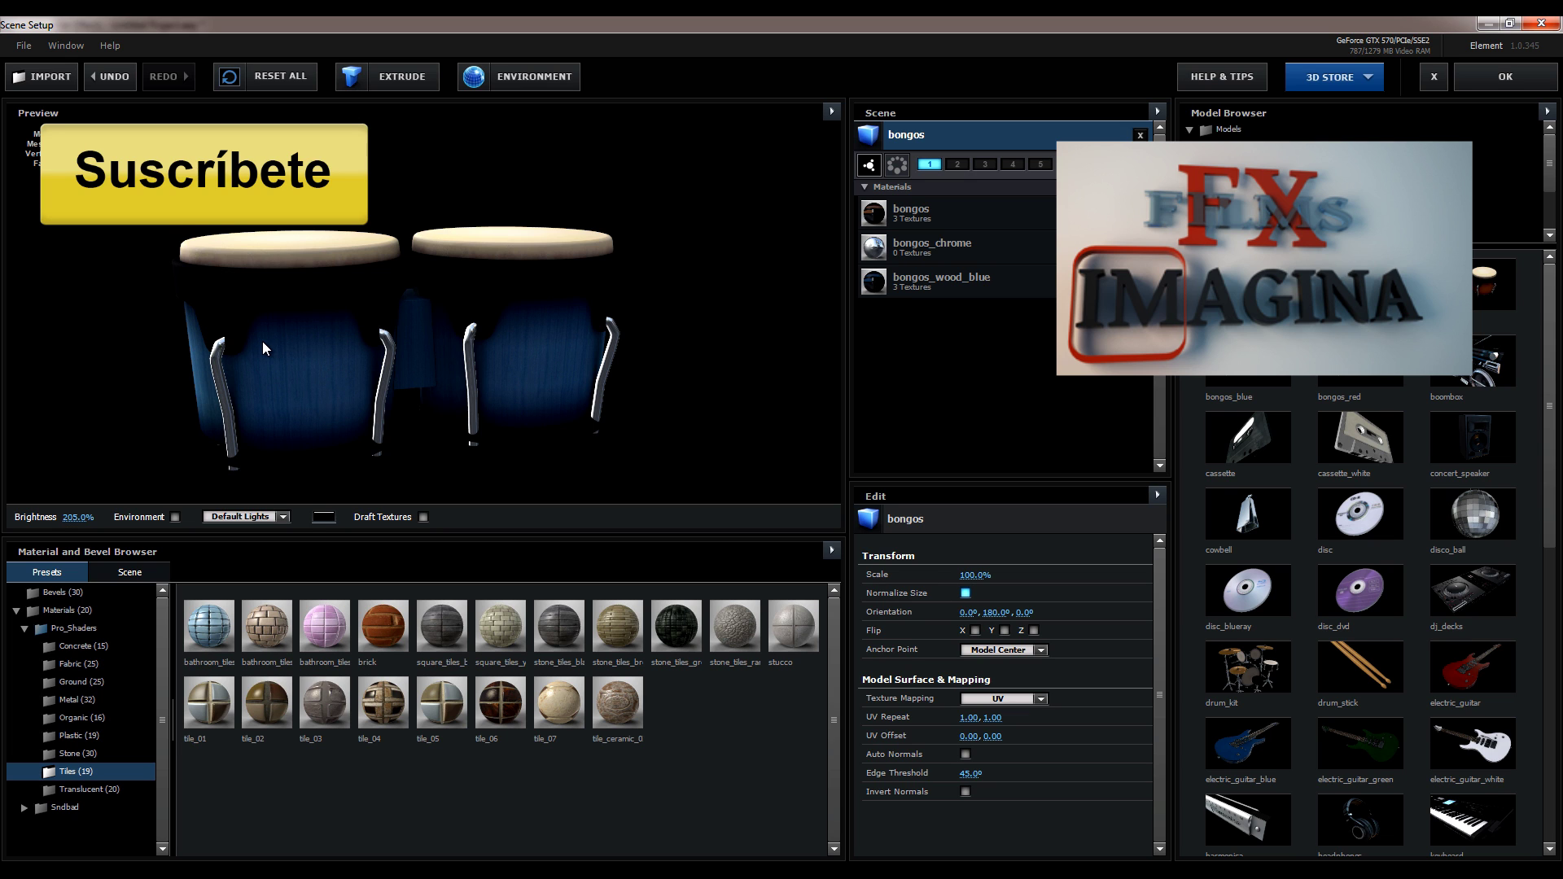
drag(262, 341, 289, 325)
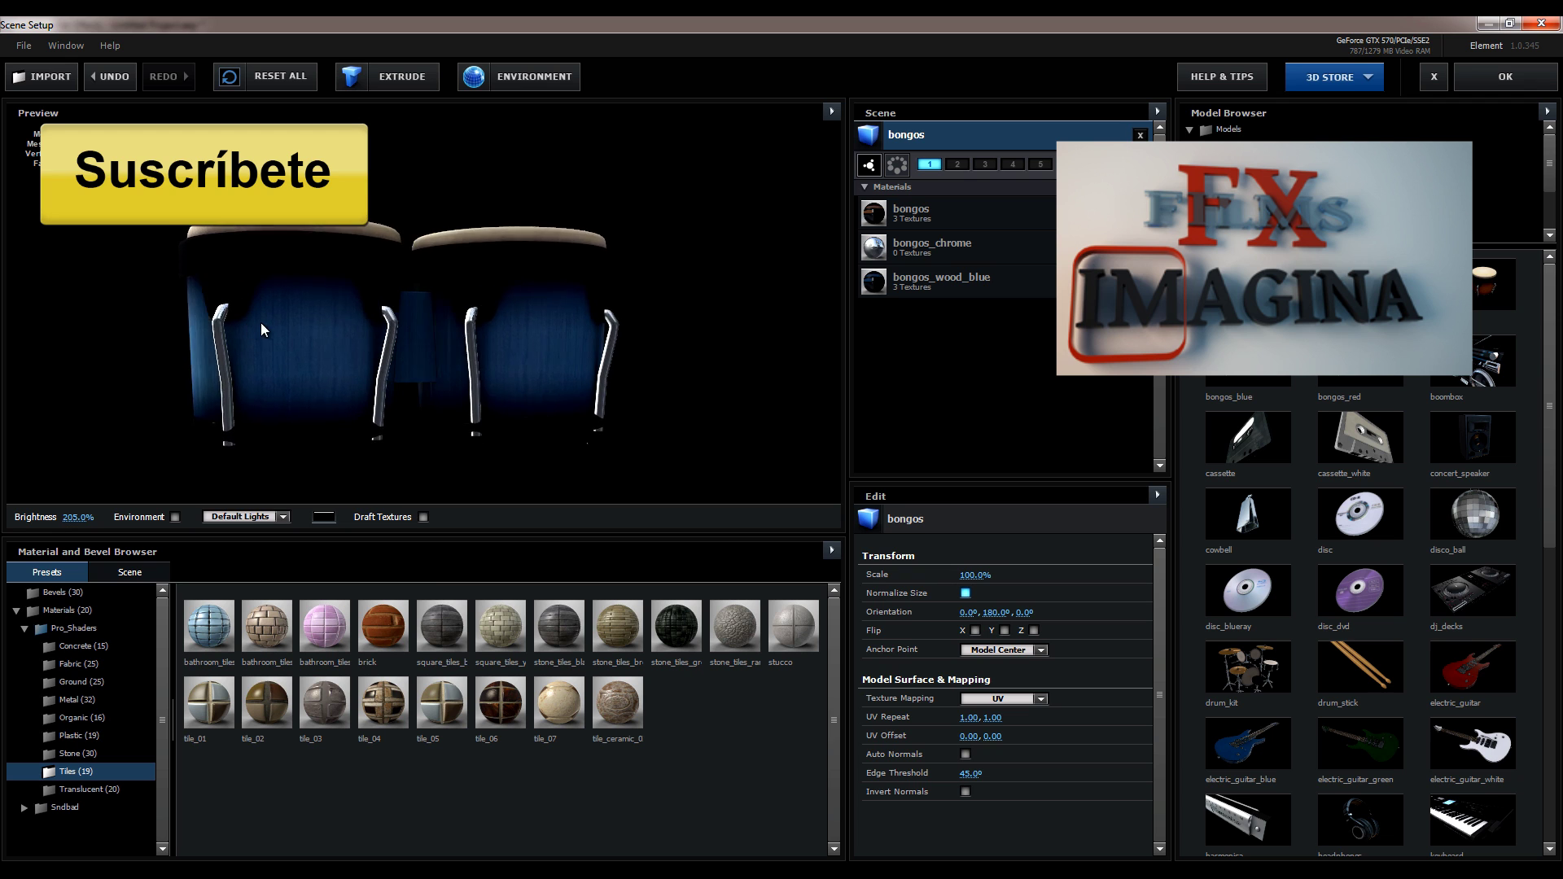
mouse_move(288, 325)
mouse_down()
mouse_move(243, 377)
mouse_move(276, 349)
mouse_up()
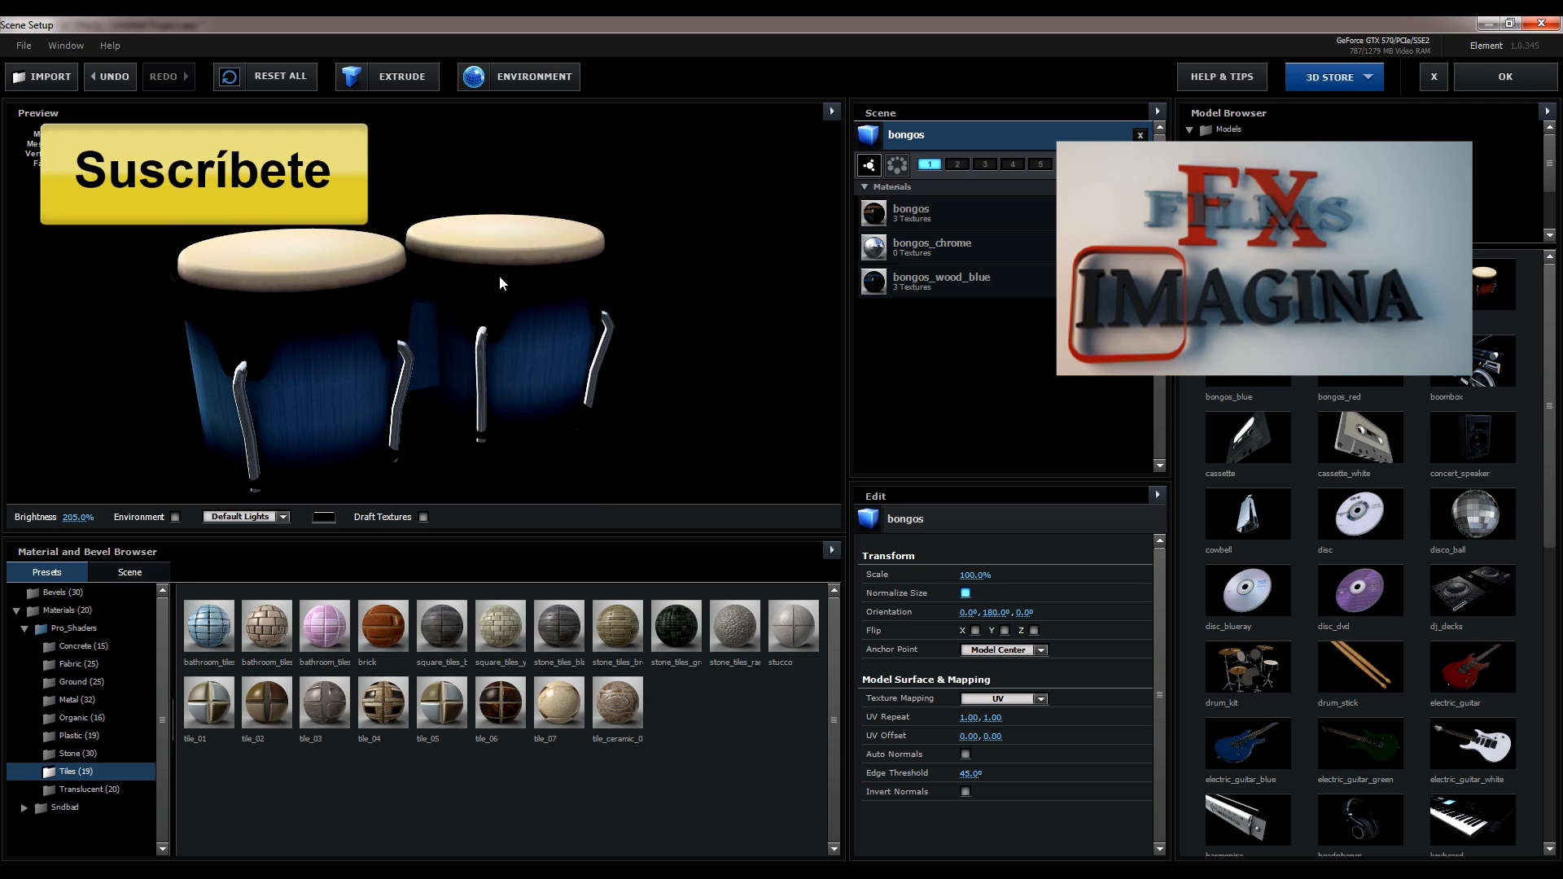
mouse_move(482, 338)
mouse_down()
mouse_move(534, 305)
mouse_move(534, 338)
mouse_up()
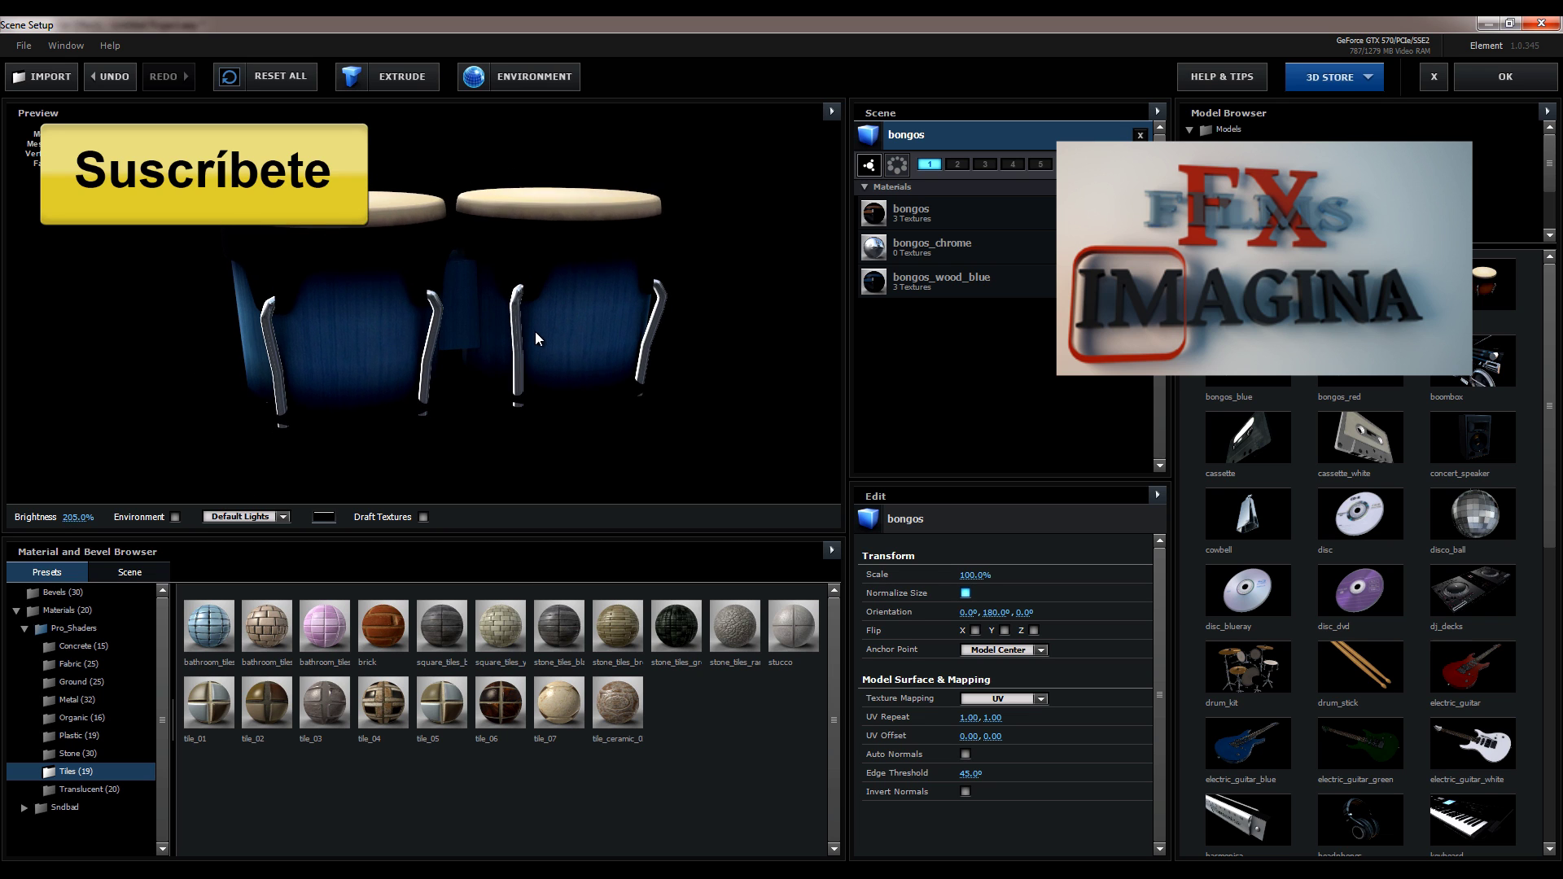